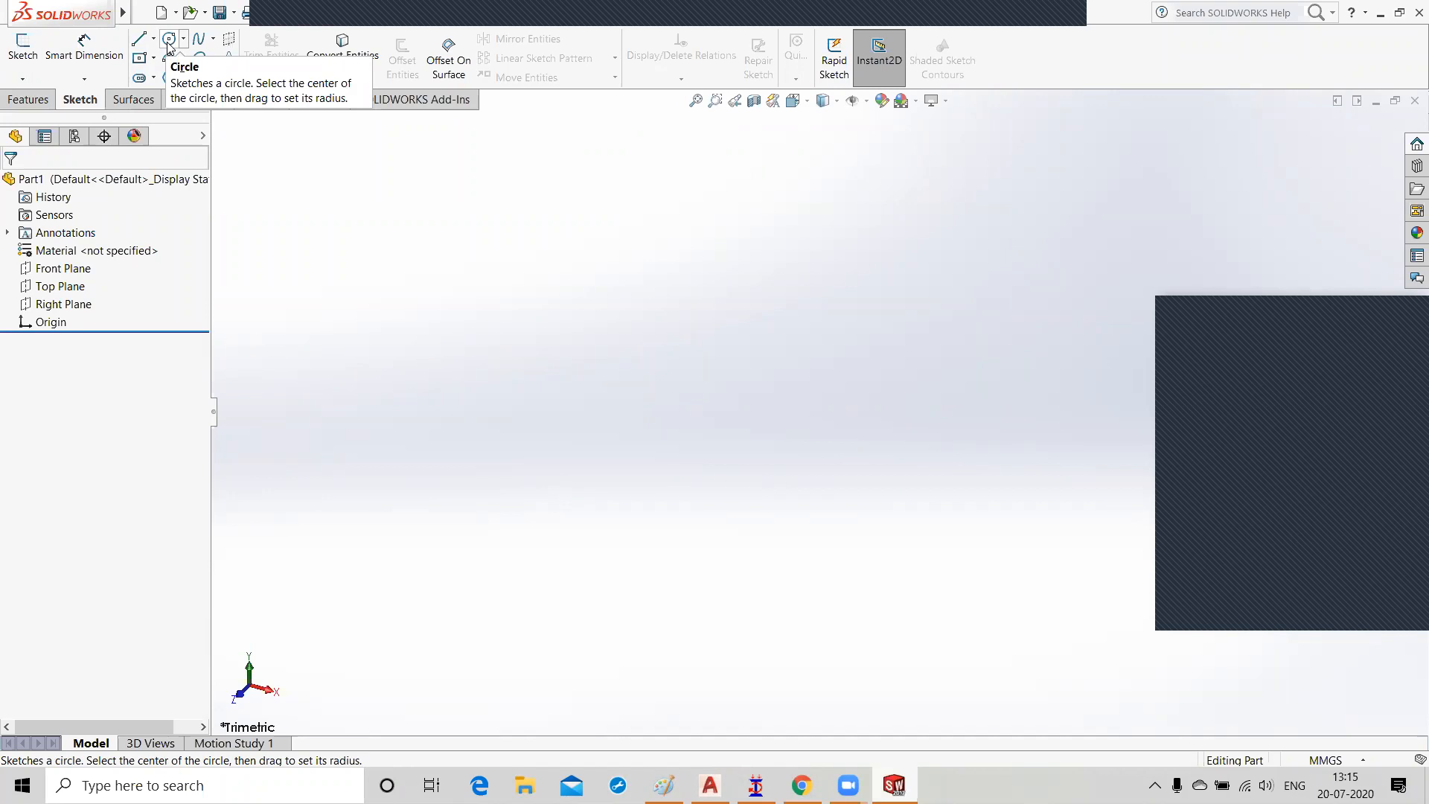
# Step: Sketch a circle of about 37 mm radius centred on the origin of the Top Plane and exit the sketch
pyautogui.click(169, 41)
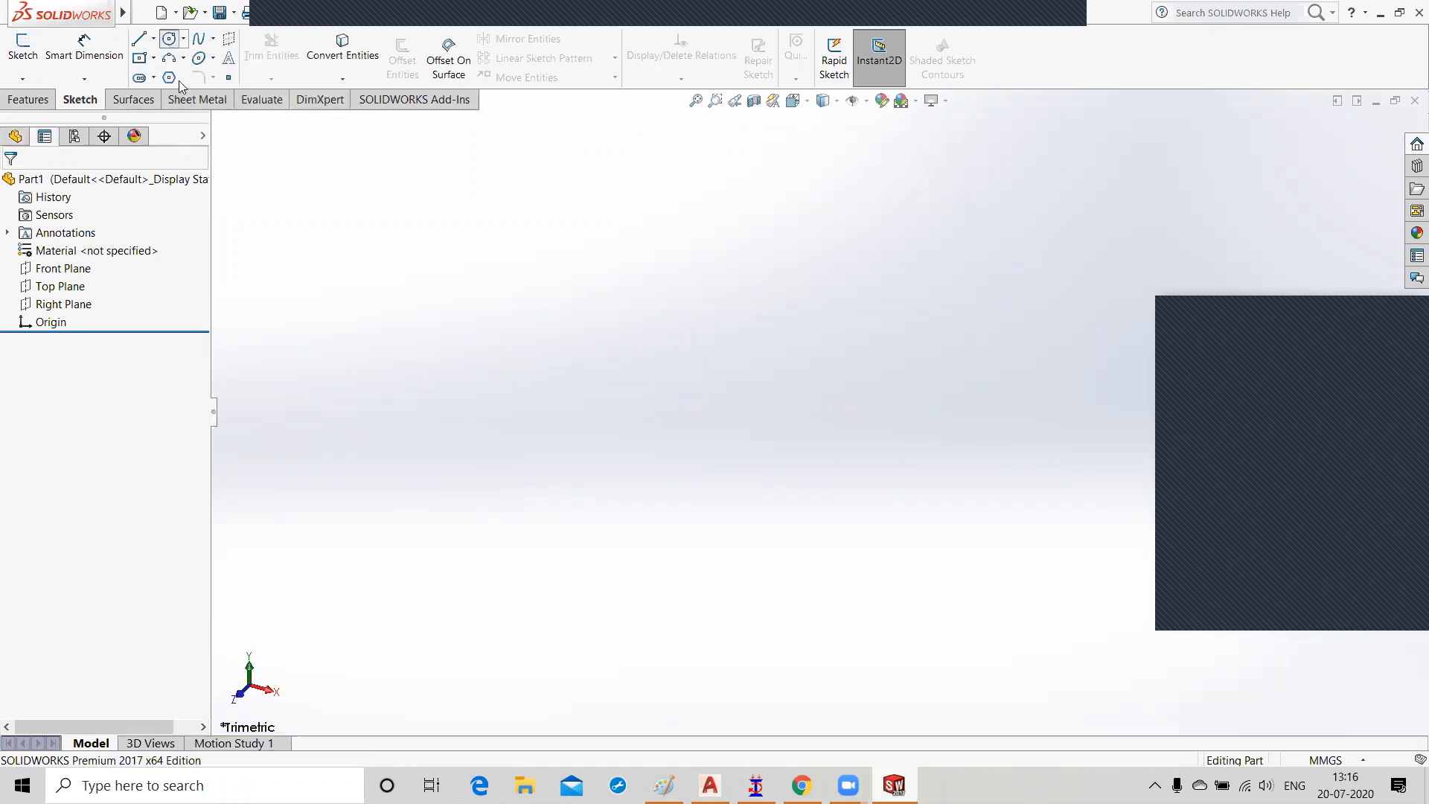
pyautogui.click(519, 433)
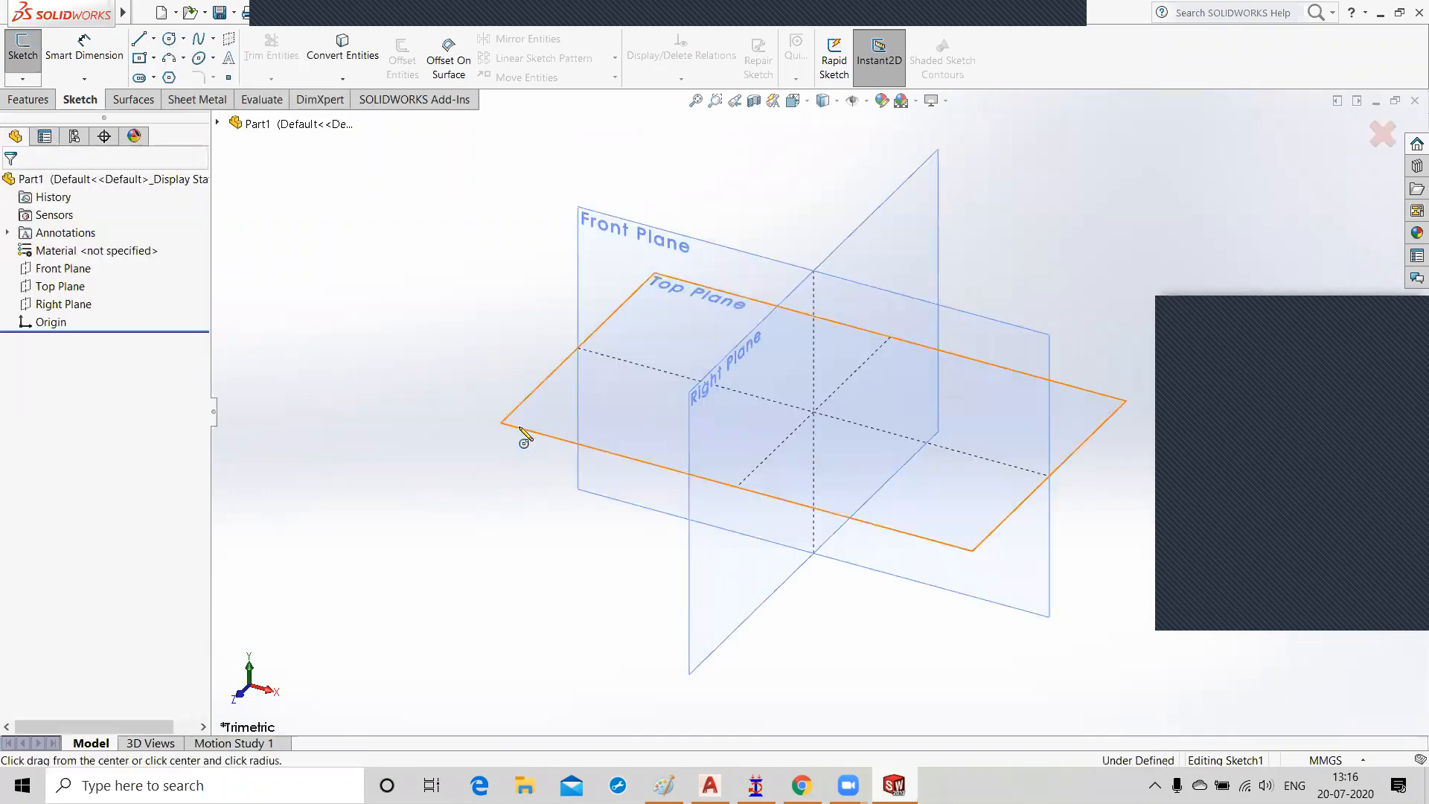
pyautogui.click(817, 411)
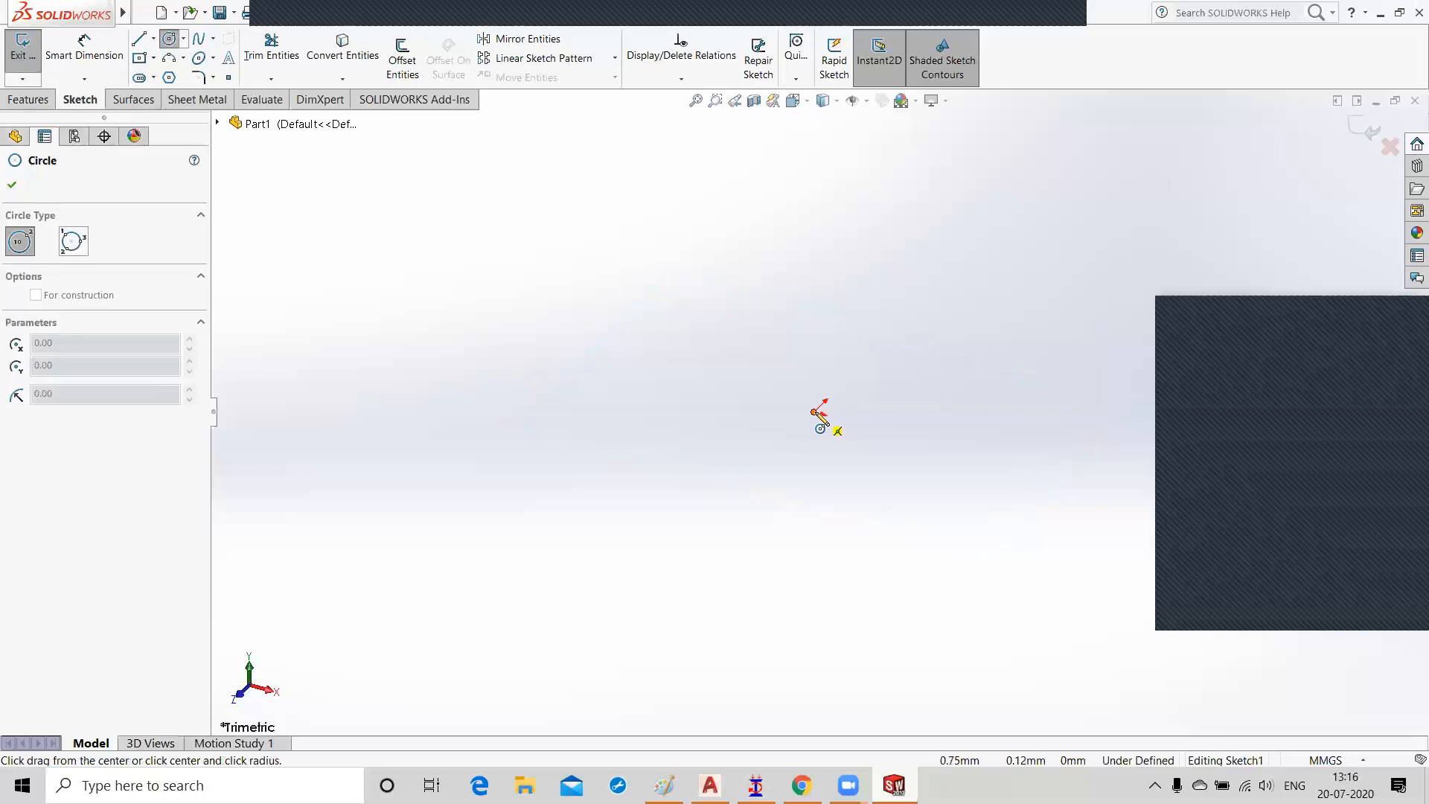
pyautogui.click(874, 472)
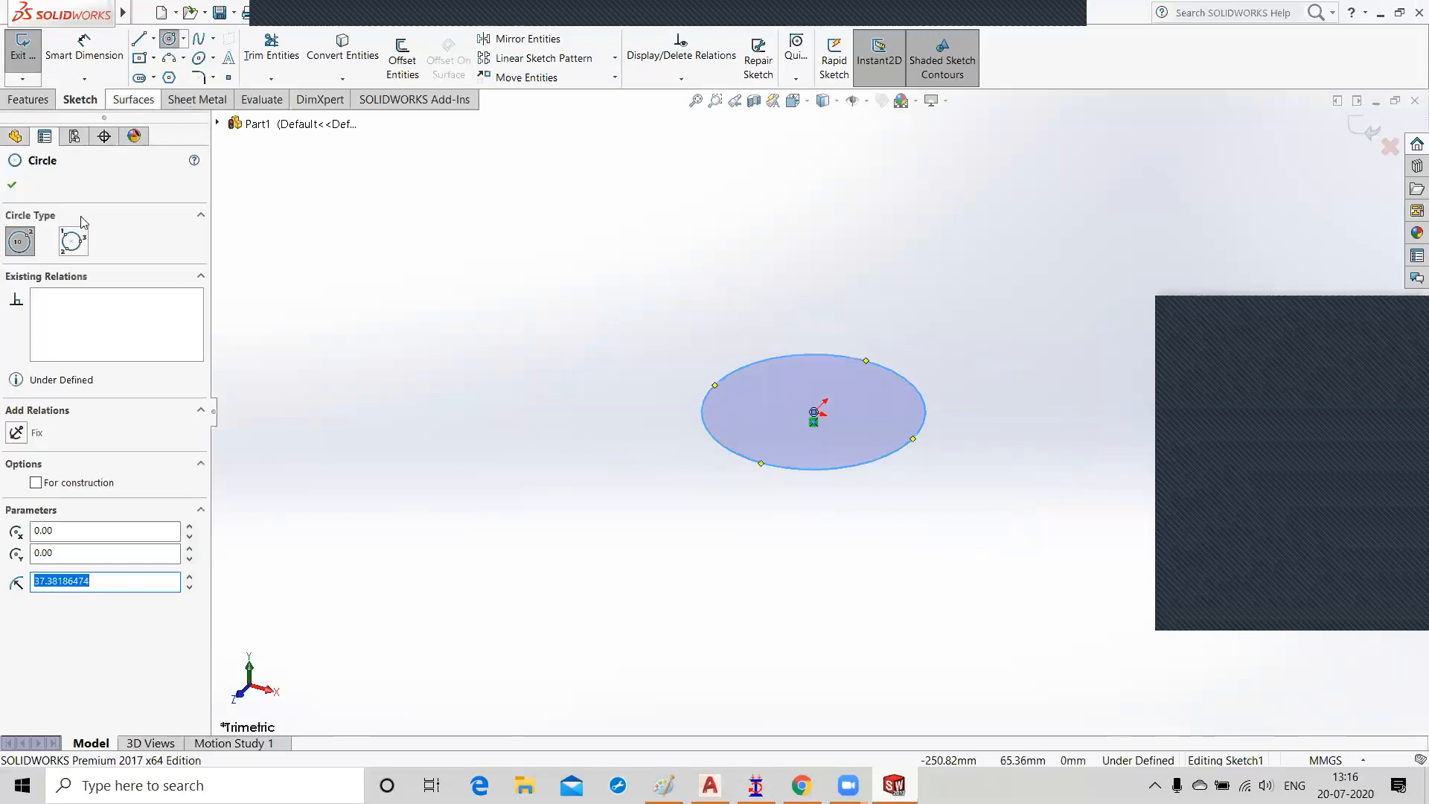
pyautogui.click(12, 185)
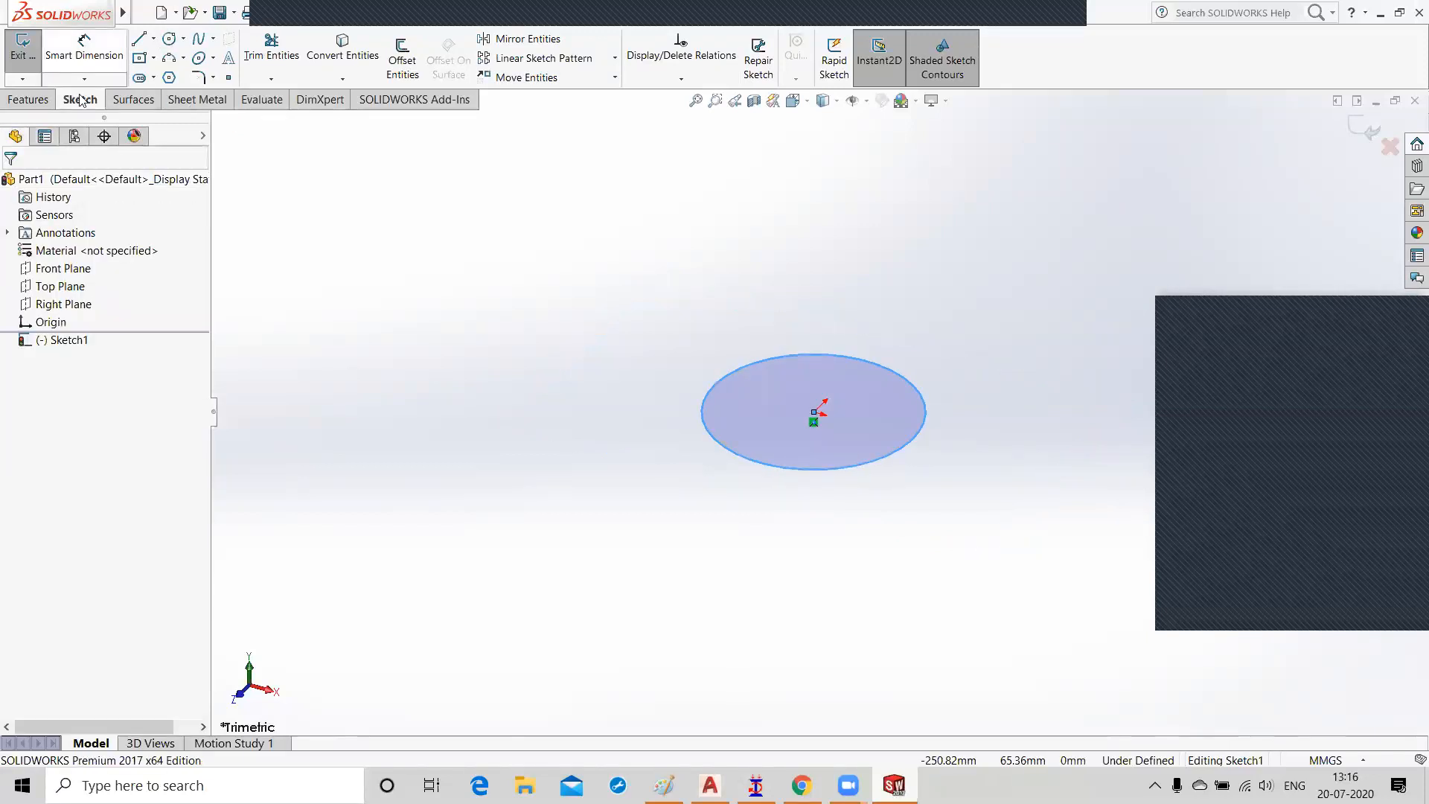
pyautogui.click(1365, 129)
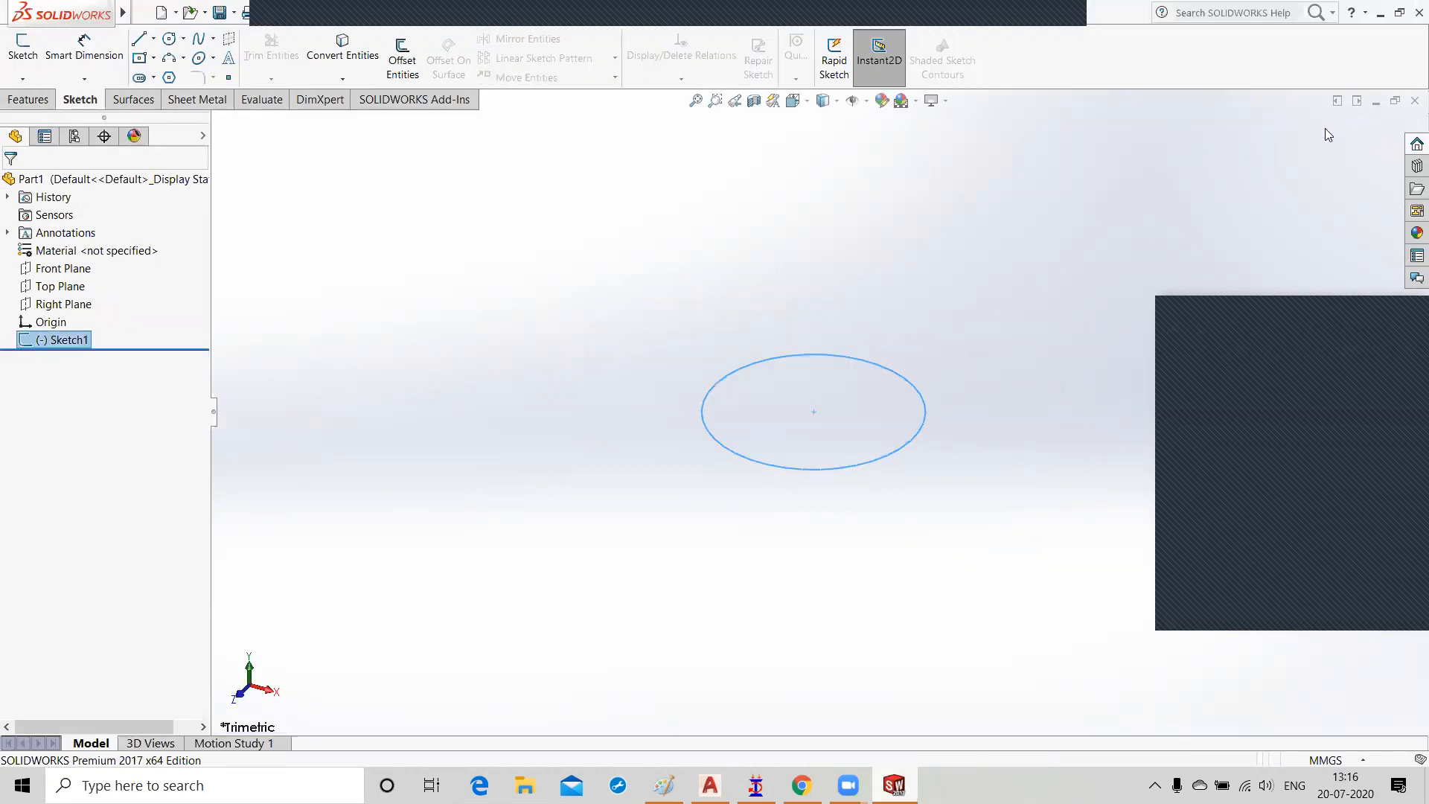
# Step: Start a blind boss extrusion of the circle upward with a depth of 80 mm
pyautogui.click(13, 100)
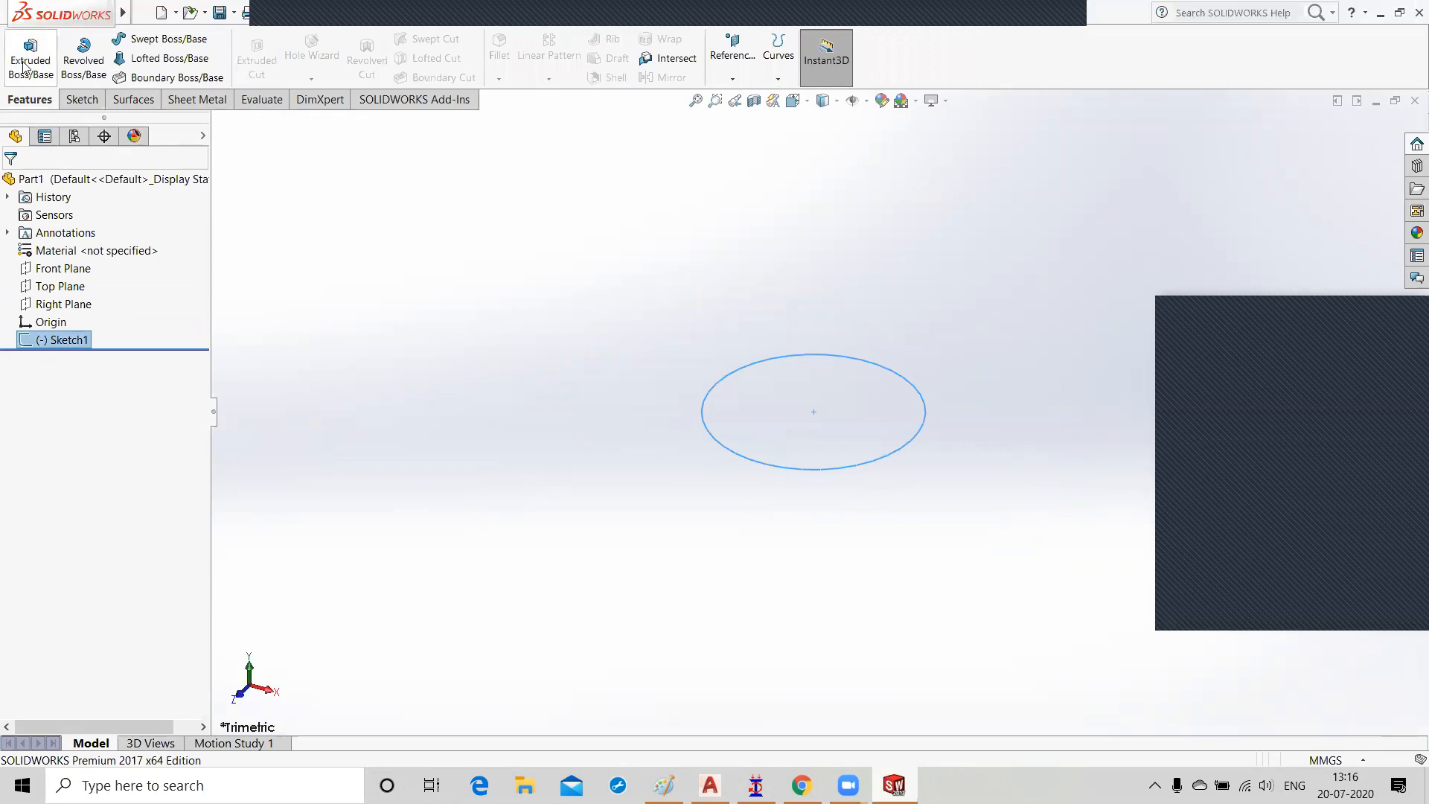
pyautogui.click(30, 55)
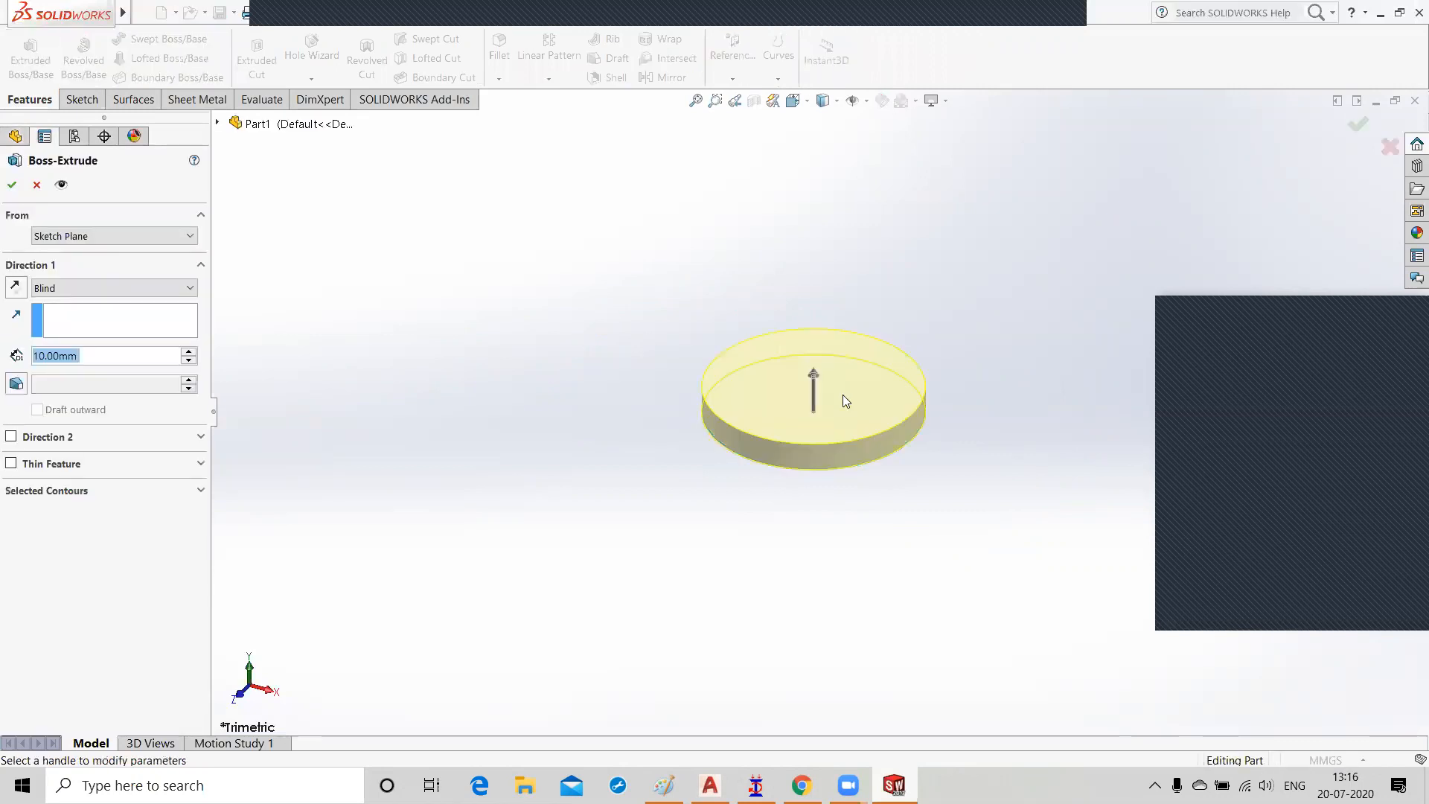
pyautogui.moveTo(814, 376); pyautogui.dragTo(824, 217)
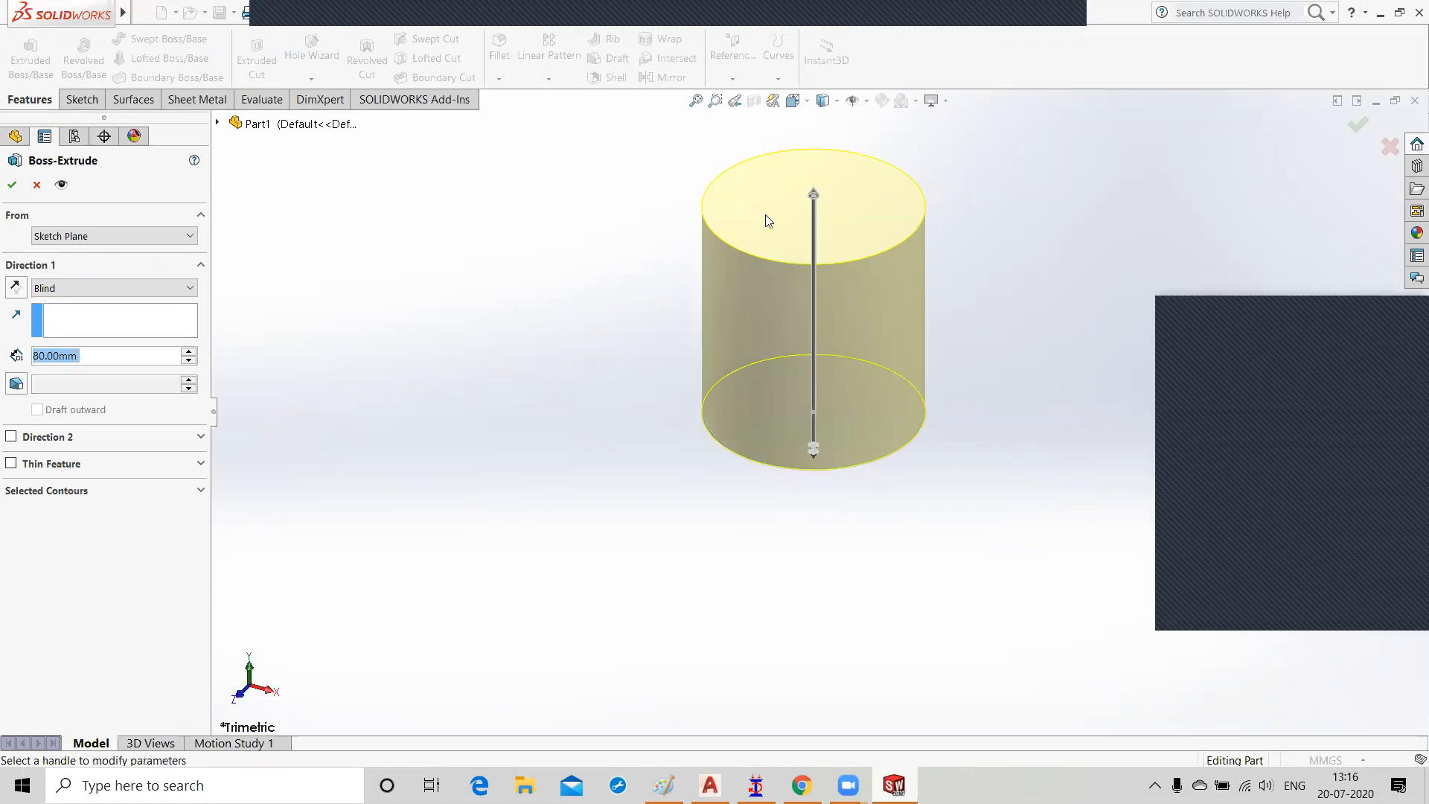
pyautogui.click(97, 357)
# Step: Turn on draft for the extrusion and raise the inward draft angle to 18 degrees
pyautogui.click(16, 384)
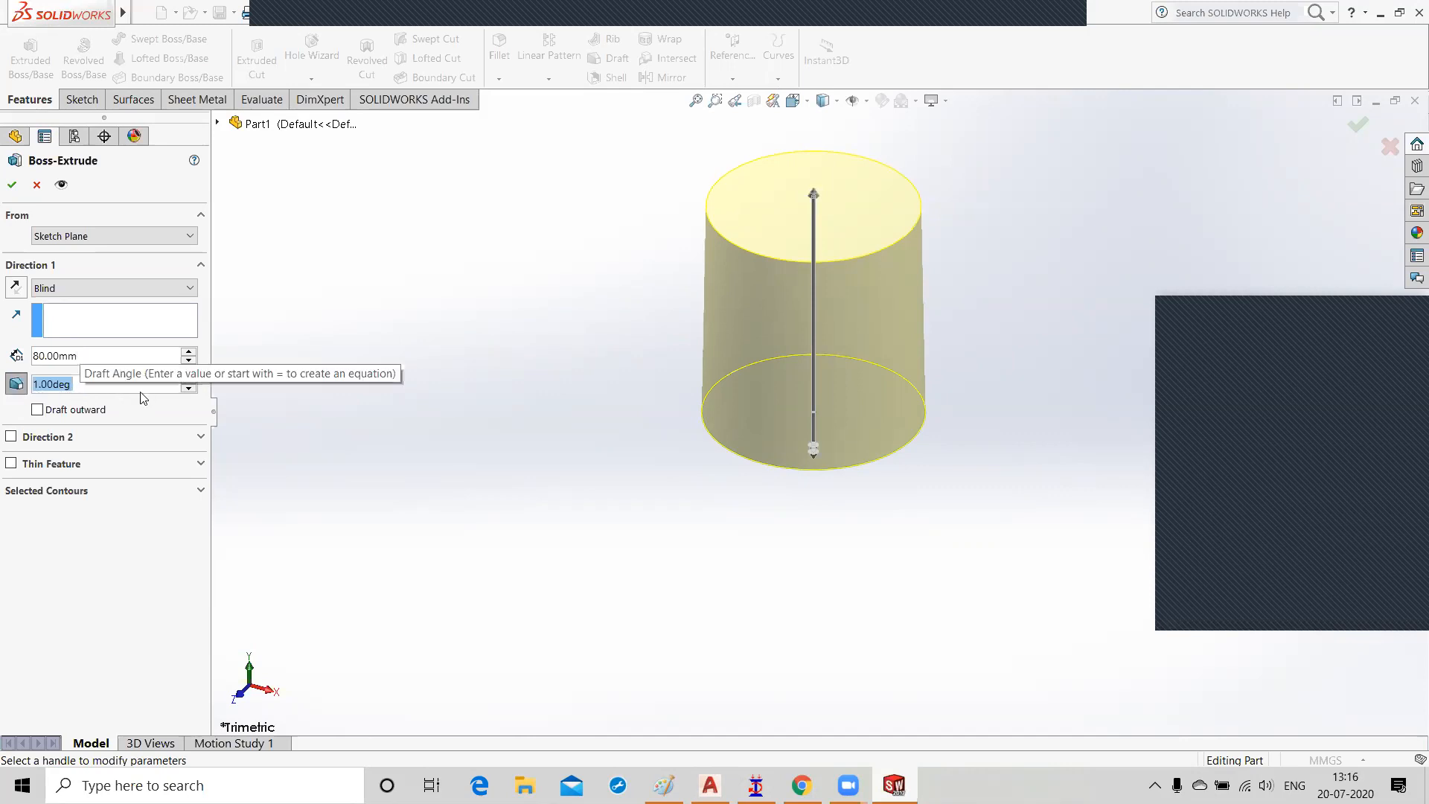
pyautogui.click(189, 380)
pyautogui.click(189, 380)
pyautogui.click(189, 381)
pyautogui.click(189, 381)
pyautogui.click(189, 380)
pyautogui.click(189, 380)
pyautogui.click(189, 380)
pyautogui.click(189, 380)
pyautogui.click(189, 380)
pyautogui.click(189, 380)
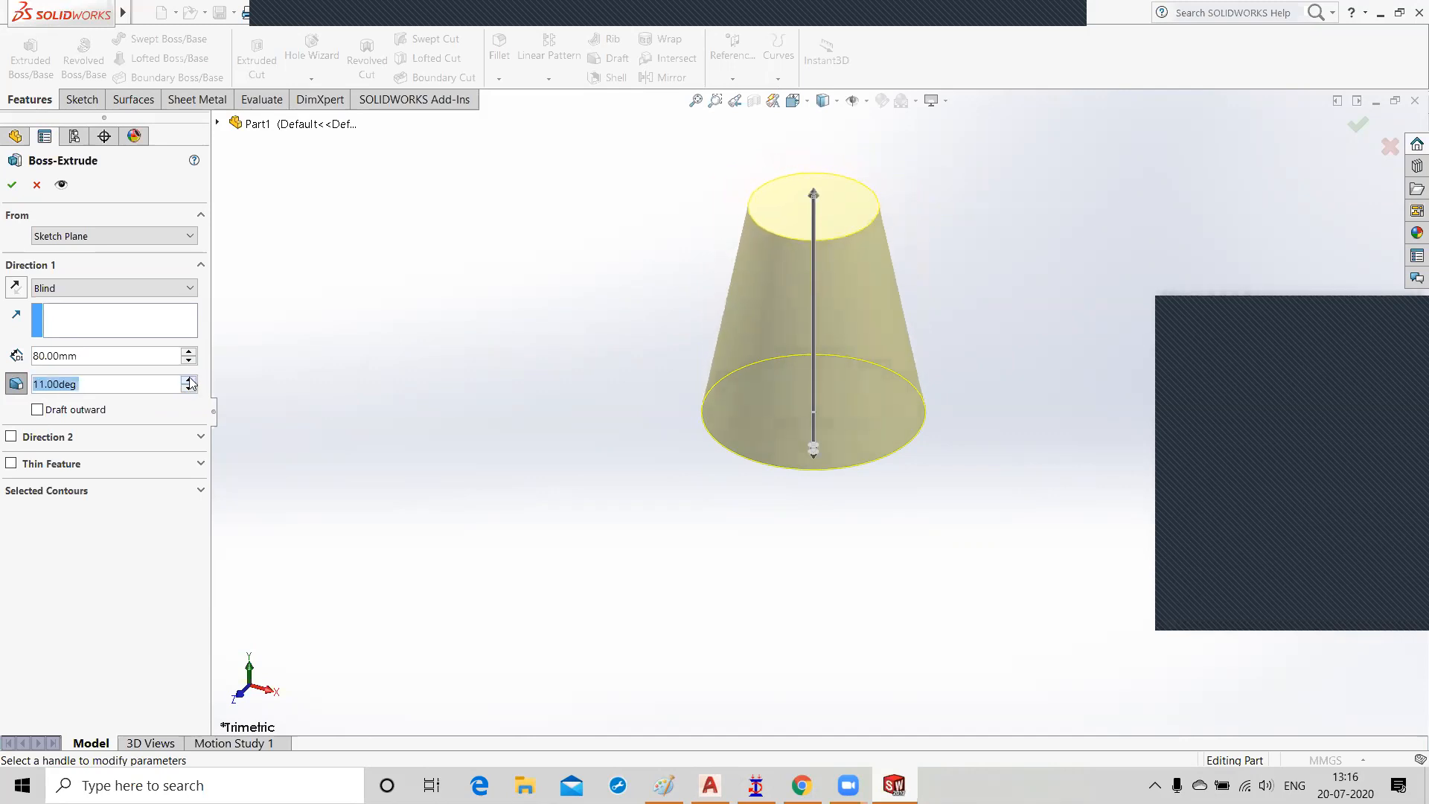
pyautogui.click(189, 380)
pyautogui.click(189, 380)
pyautogui.click(189, 380)
pyautogui.click(189, 381)
pyautogui.click(189, 381)
pyautogui.click(189, 381)
pyautogui.click(189, 381)
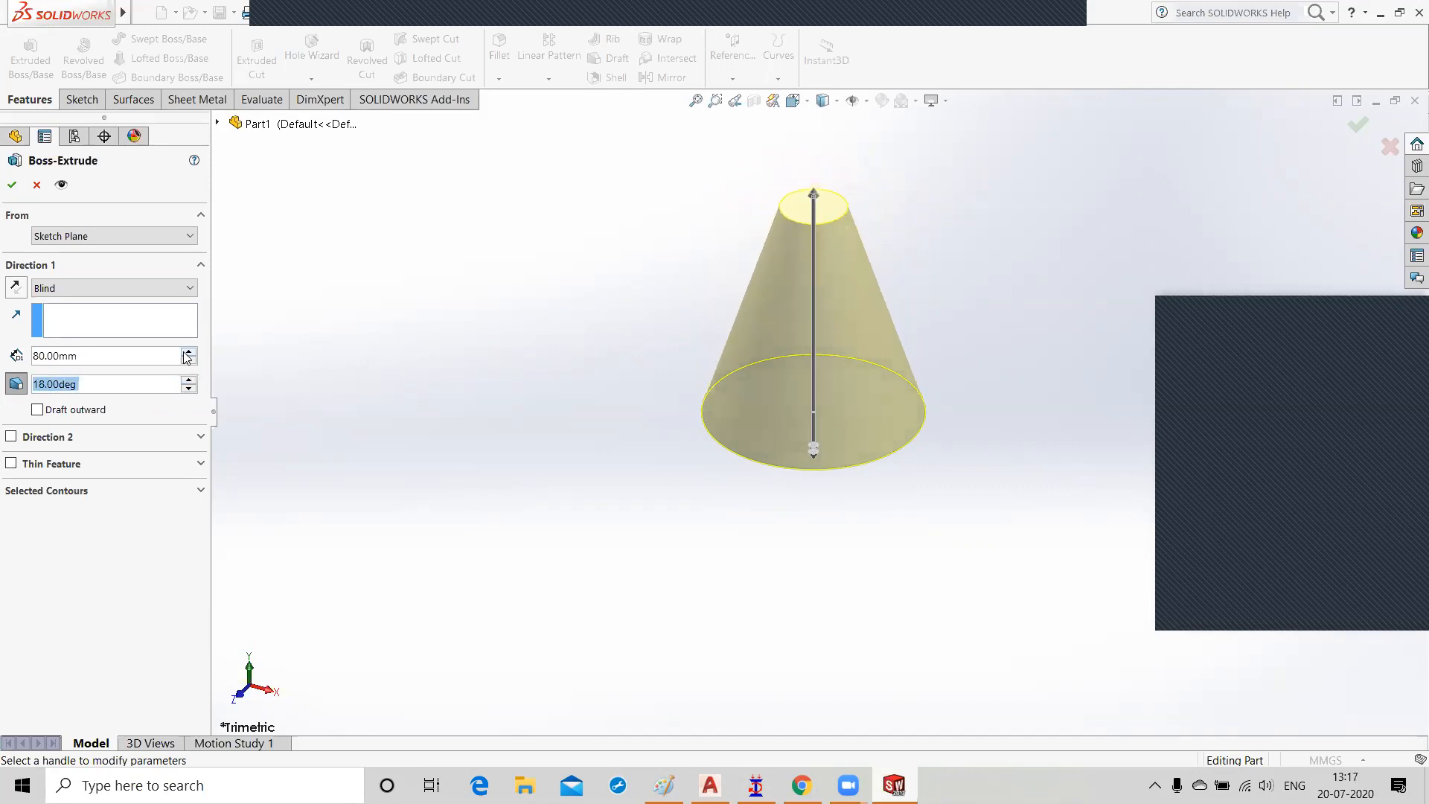
# Step: Set the extrusion depth to 120 mm and its draft angle to 14 degrees
pyautogui.click(189, 353)
pyautogui.click(189, 353)
pyautogui.click(189, 353)
pyautogui.click(189, 353)
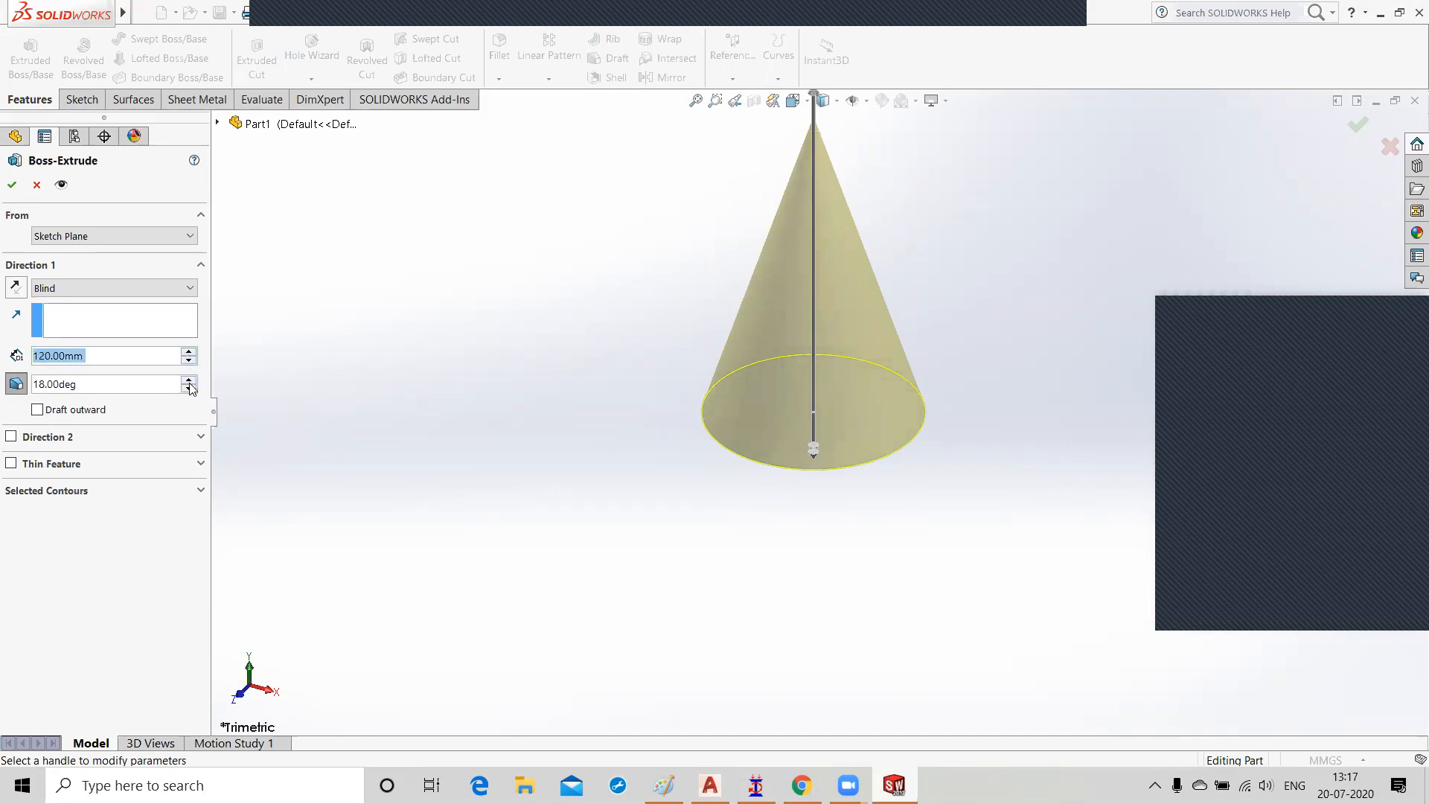
pyautogui.click(189, 388)
pyautogui.click(189, 388)
pyautogui.click(189, 387)
pyautogui.click(189, 388)
pyautogui.click(189, 388)
pyautogui.click(189, 388)
pyautogui.click(189, 388)
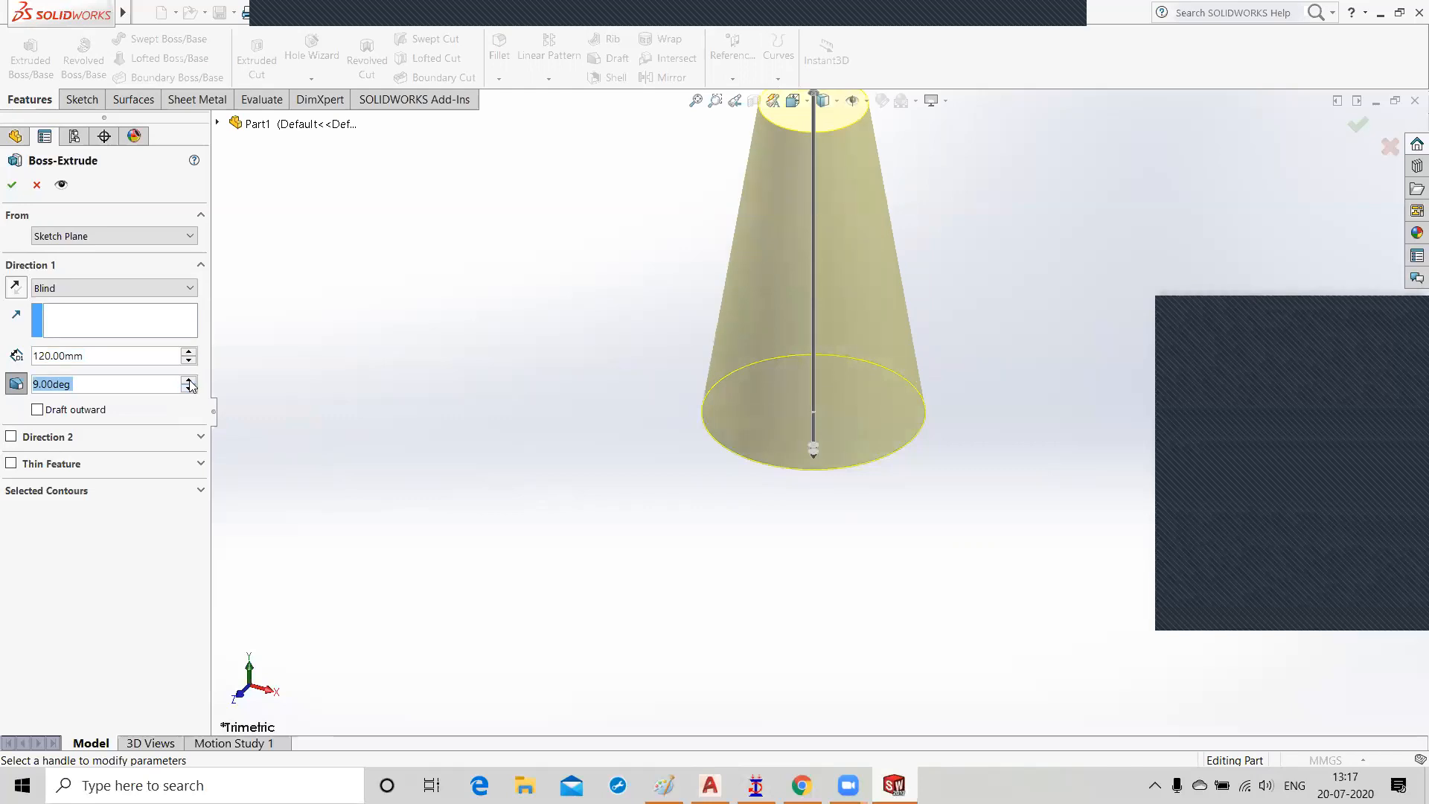
pyautogui.click(189, 381)
pyautogui.click(189, 380)
pyautogui.click(189, 380)
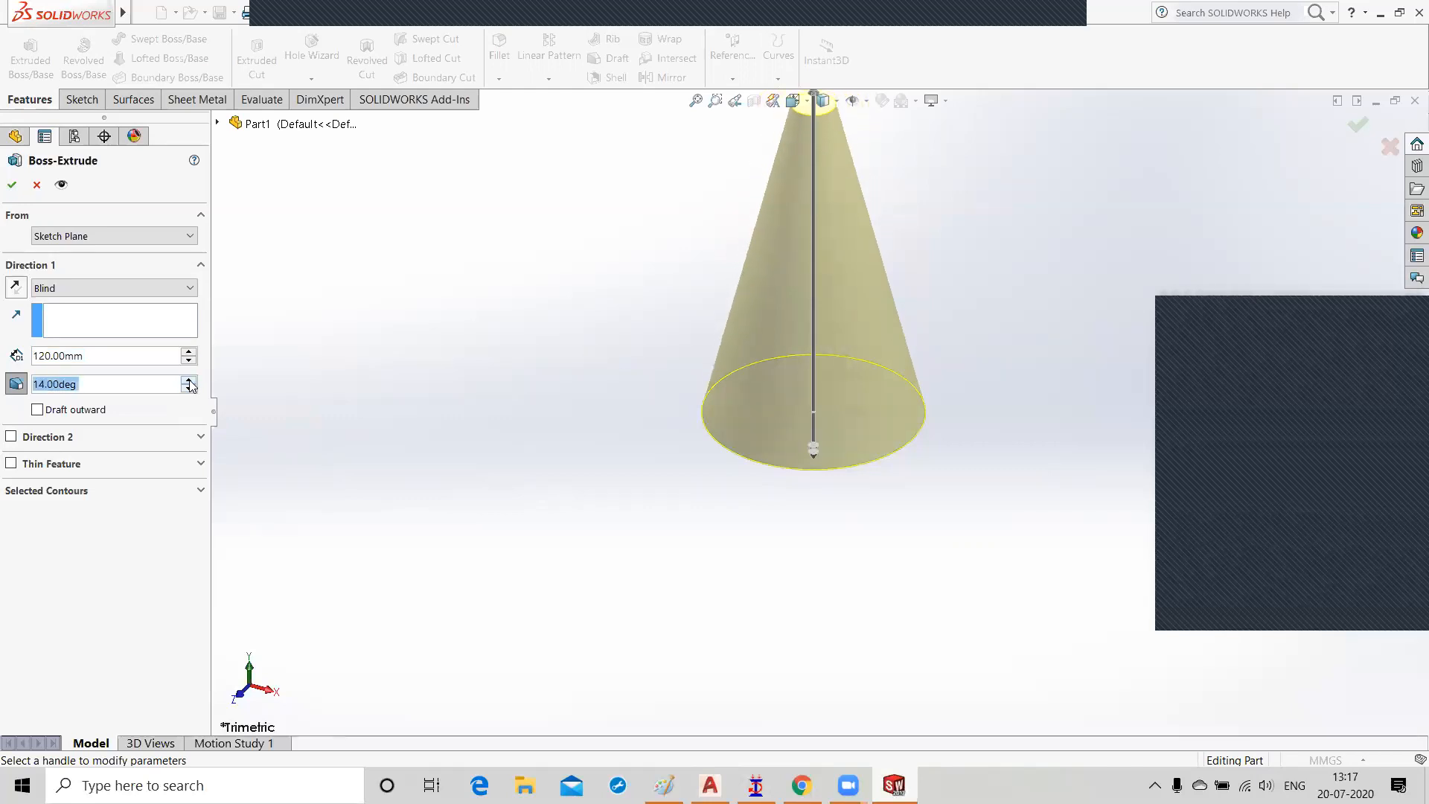
pyautogui.scroll(-2, 771, 387)
pyautogui.scroll(3, 771, 387)
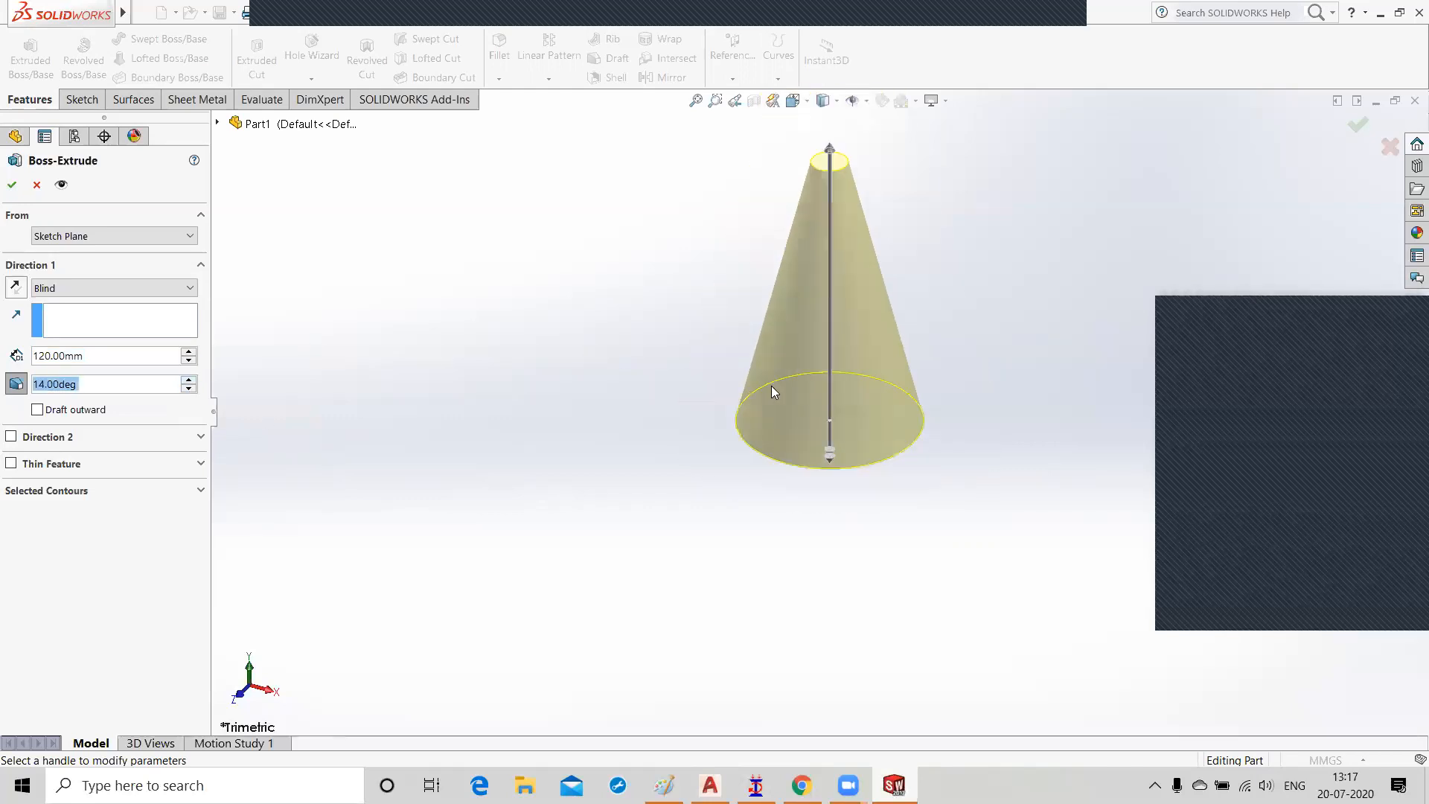
# Step: Raise the tapered extrusion's depth to 160 mm
pyautogui.click(189, 351)
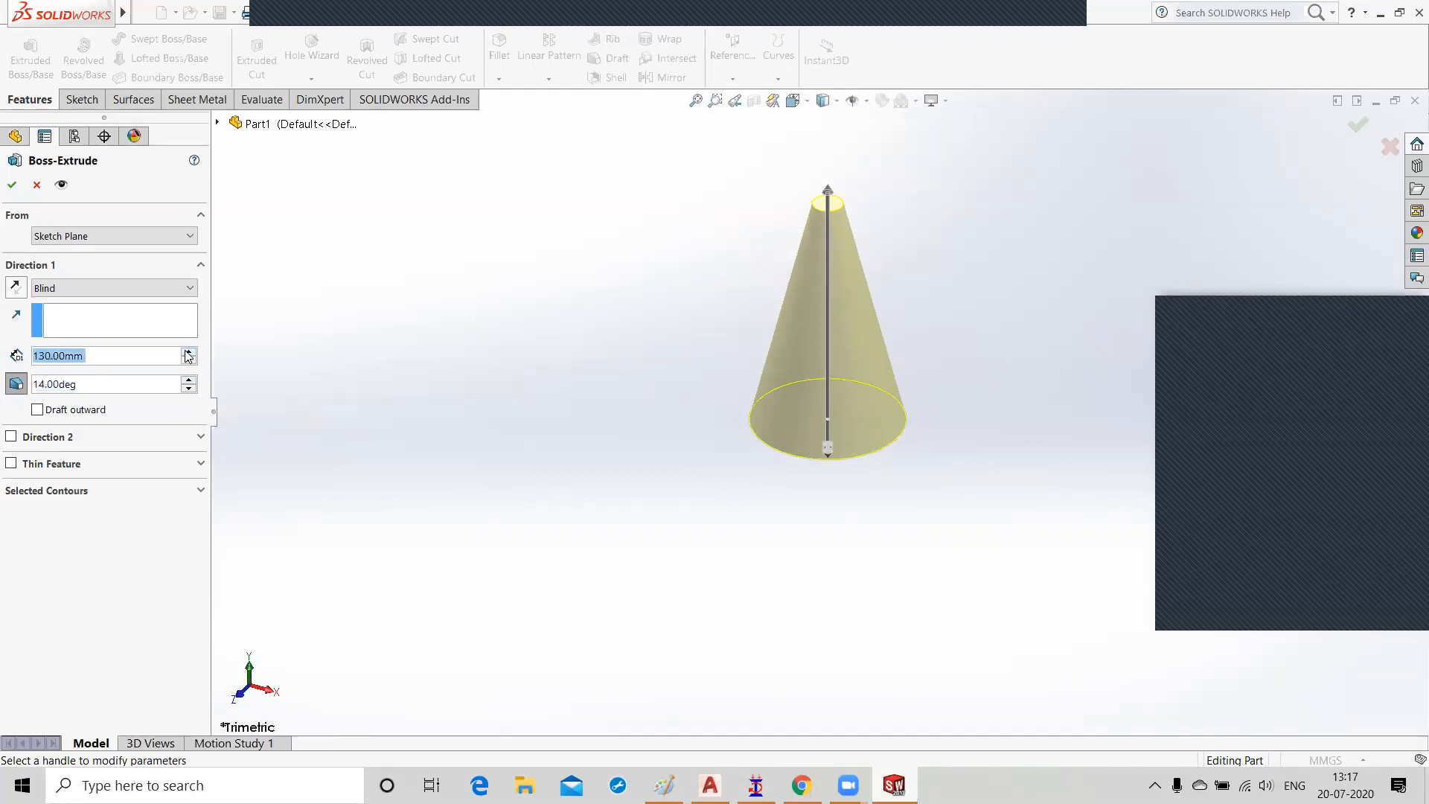
pyautogui.click(189, 351)
pyautogui.click(189, 351)
pyautogui.click(188, 351)
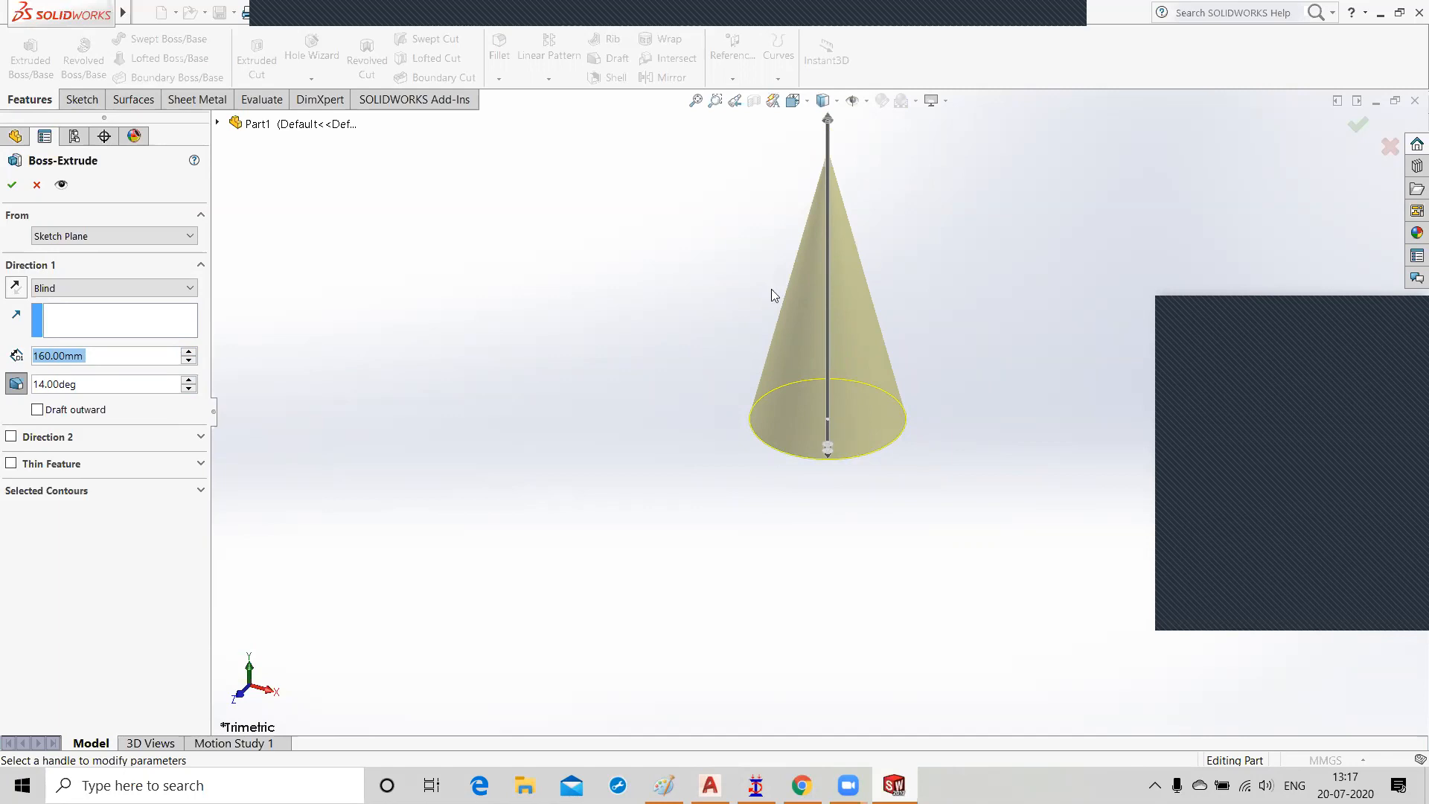
# Step: Reduce the tapered extrusion's depth to 90 mm
pyautogui.click(189, 361)
pyautogui.click(188, 361)
pyautogui.click(189, 361)
pyautogui.click(188, 360)
pyautogui.click(188, 361)
pyautogui.click(188, 361)
pyautogui.click(188, 361)
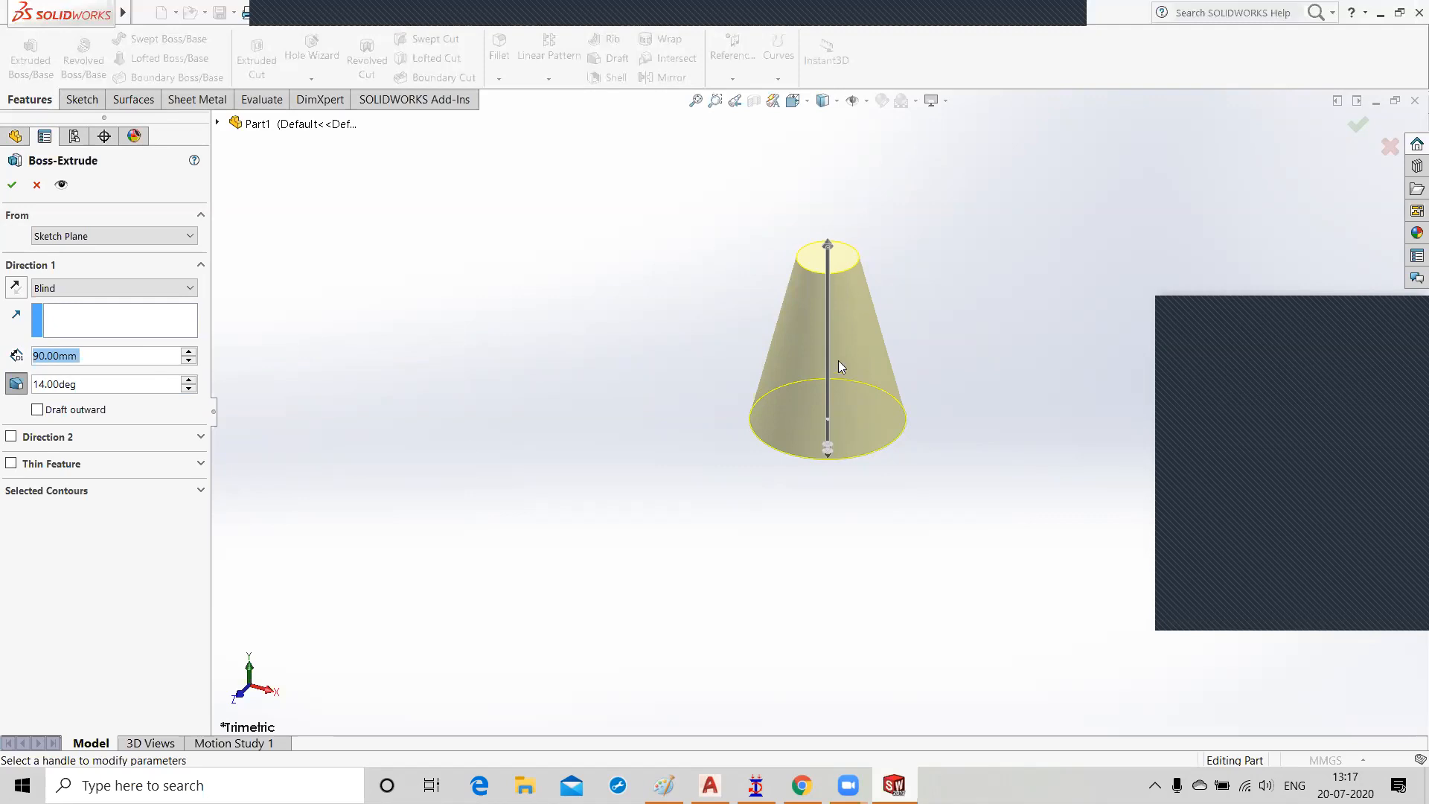
# Step: Make the draft taper outward and set the extrusion depth to 100 mm
pyautogui.click(37, 410)
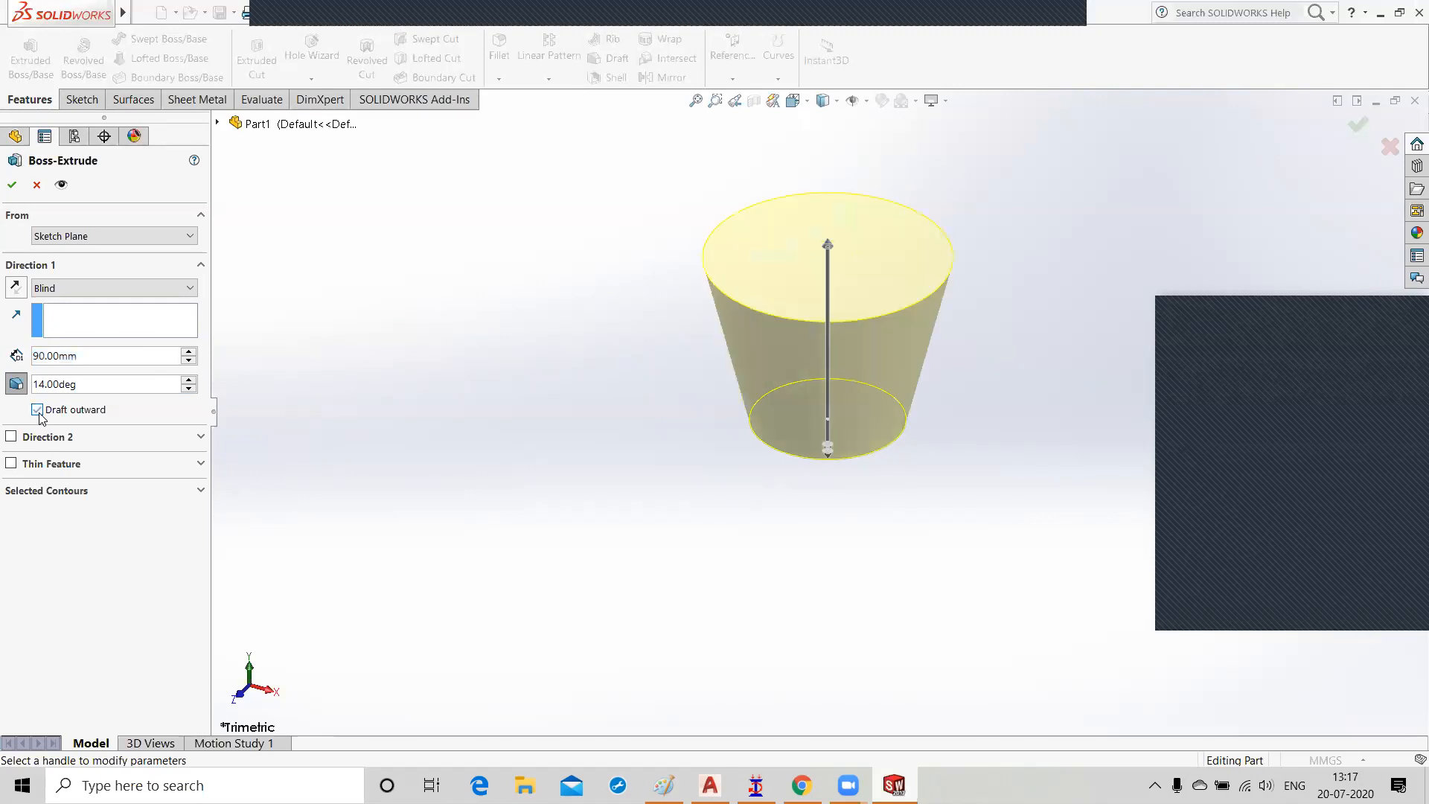
pyautogui.click(188, 354)
pyautogui.click(188, 354)
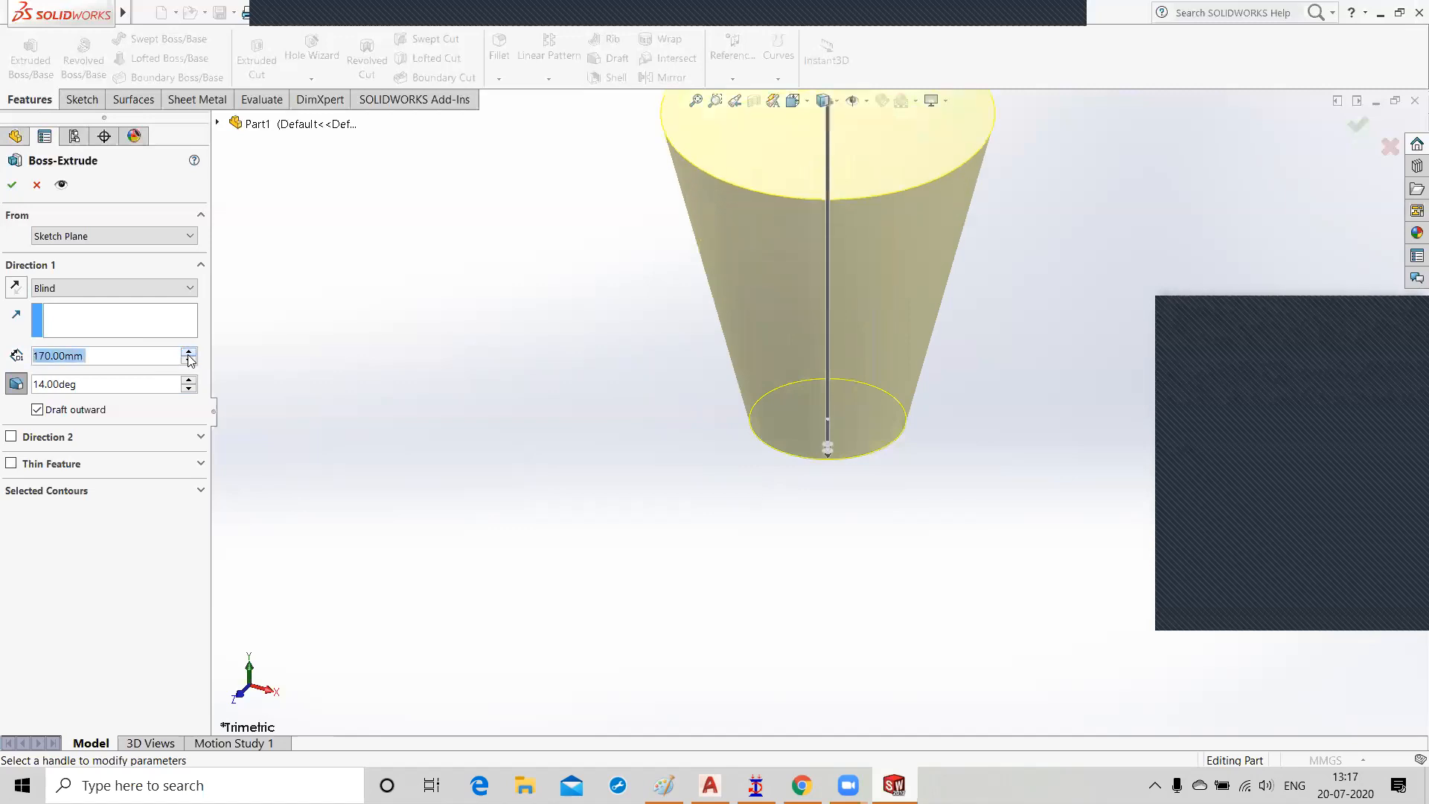
pyautogui.click(189, 365)
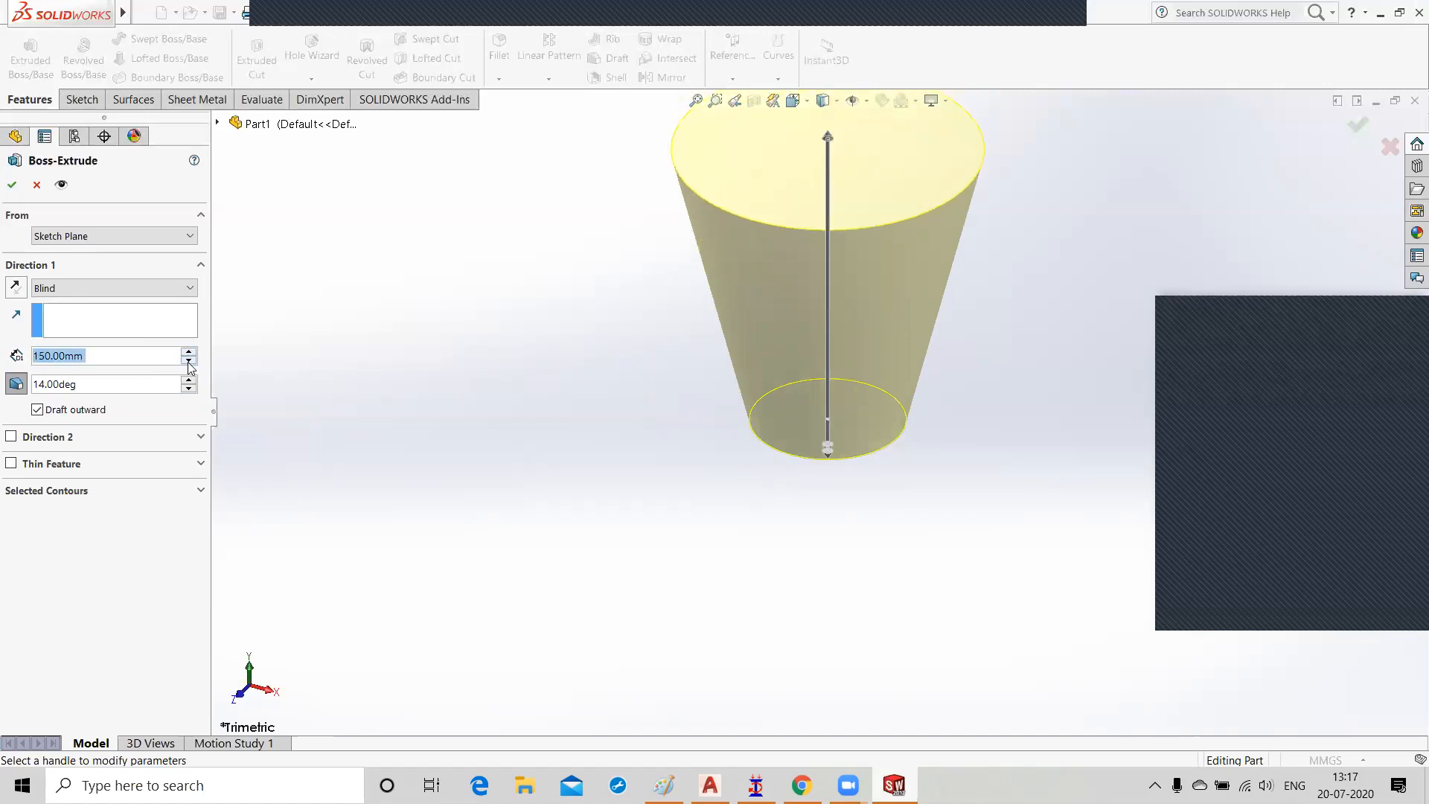
pyautogui.click(189, 362)
pyautogui.click(189, 361)
pyautogui.click(189, 362)
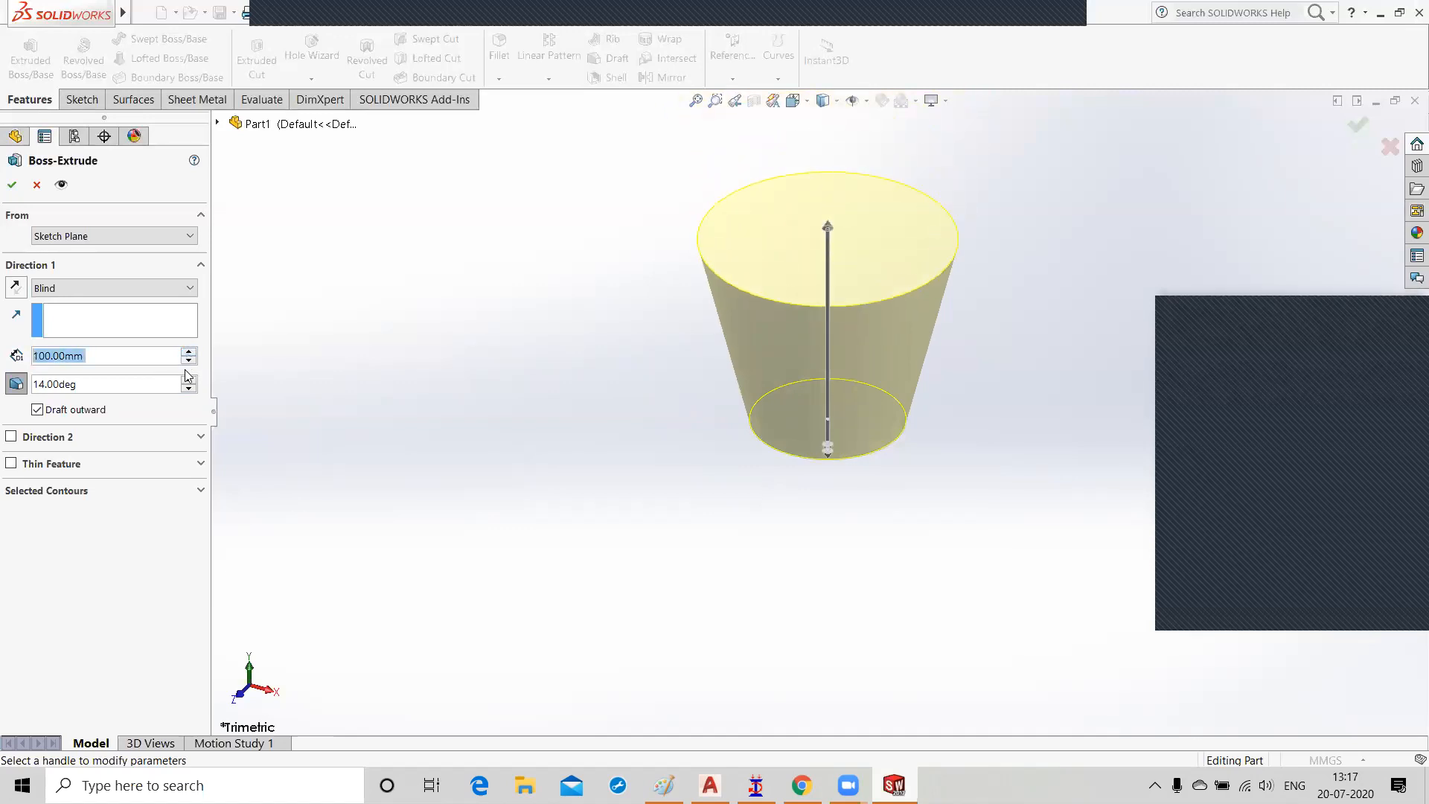
# Step: Raise the outward draft angle of the extrusion to 84 degrees
pyautogui.click(188, 380)
pyautogui.click(188, 379)
pyautogui.click(188, 380)
pyautogui.click(188, 380)
pyautogui.click(189, 380)
pyautogui.click(189, 380)
pyautogui.click(188, 380)
pyautogui.click(188, 380)
pyautogui.click(188, 380)
pyautogui.click(189, 381)
pyautogui.click(189, 381)
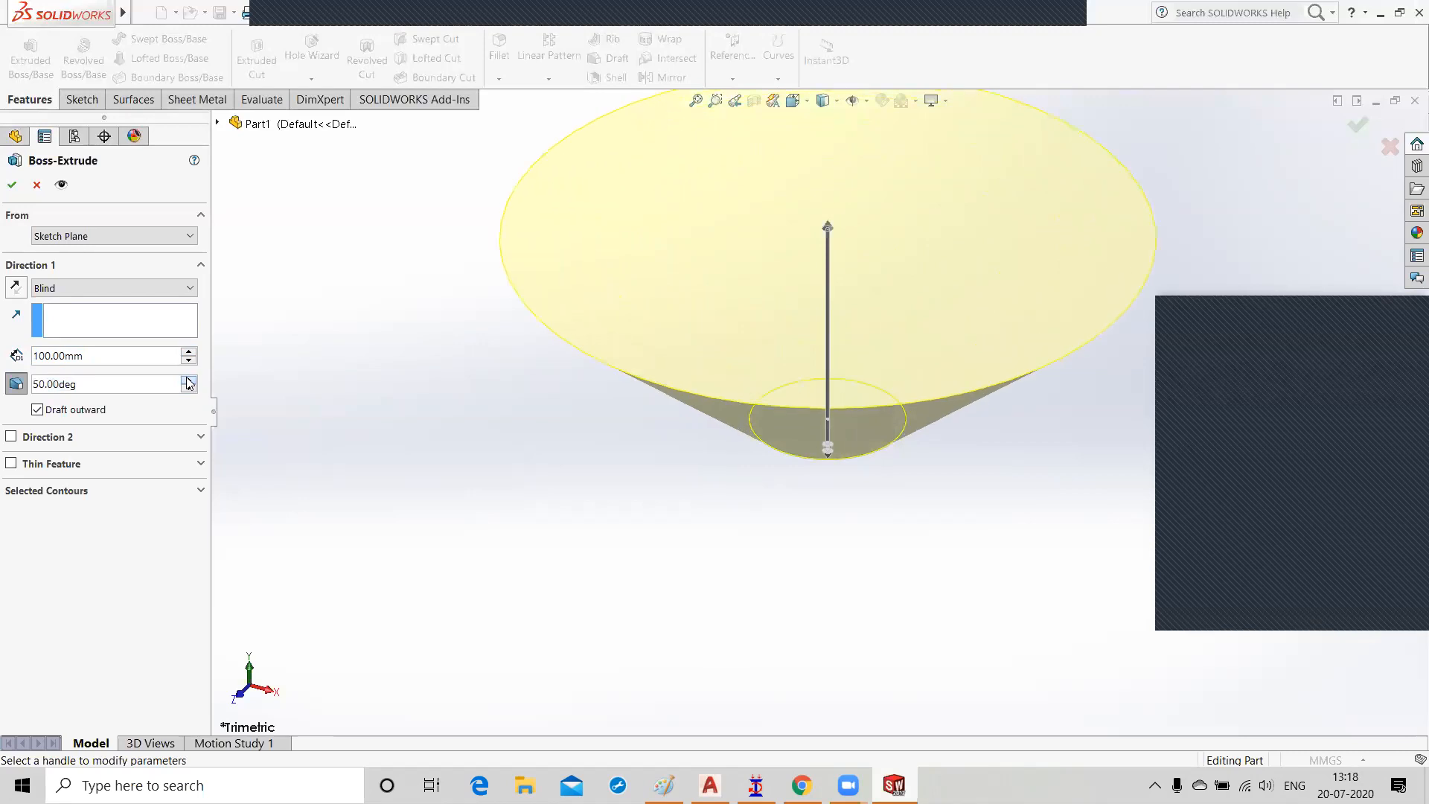
pyautogui.click(189, 380)
pyautogui.click(188, 380)
pyautogui.click(188, 380)
pyautogui.click(188, 381)
pyautogui.click(188, 380)
pyautogui.click(188, 380)
pyautogui.click(189, 381)
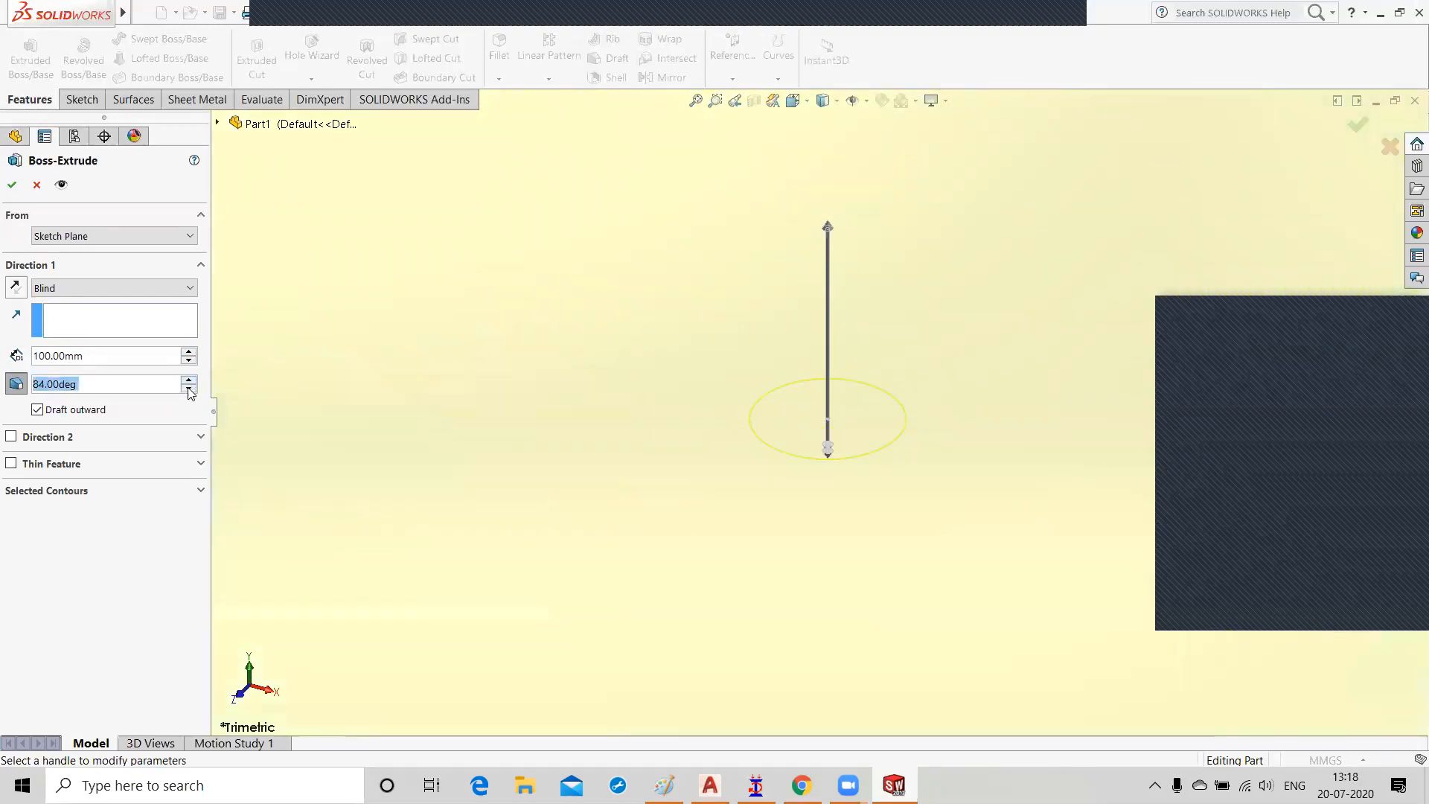
# Step: Lower the outward draft angle of the extrusion to 3 degrees
pyautogui.click(189, 388)
pyautogui.click(189, 388)
pyautogui.click(189, 388)
pyautogui.click(189, 389)
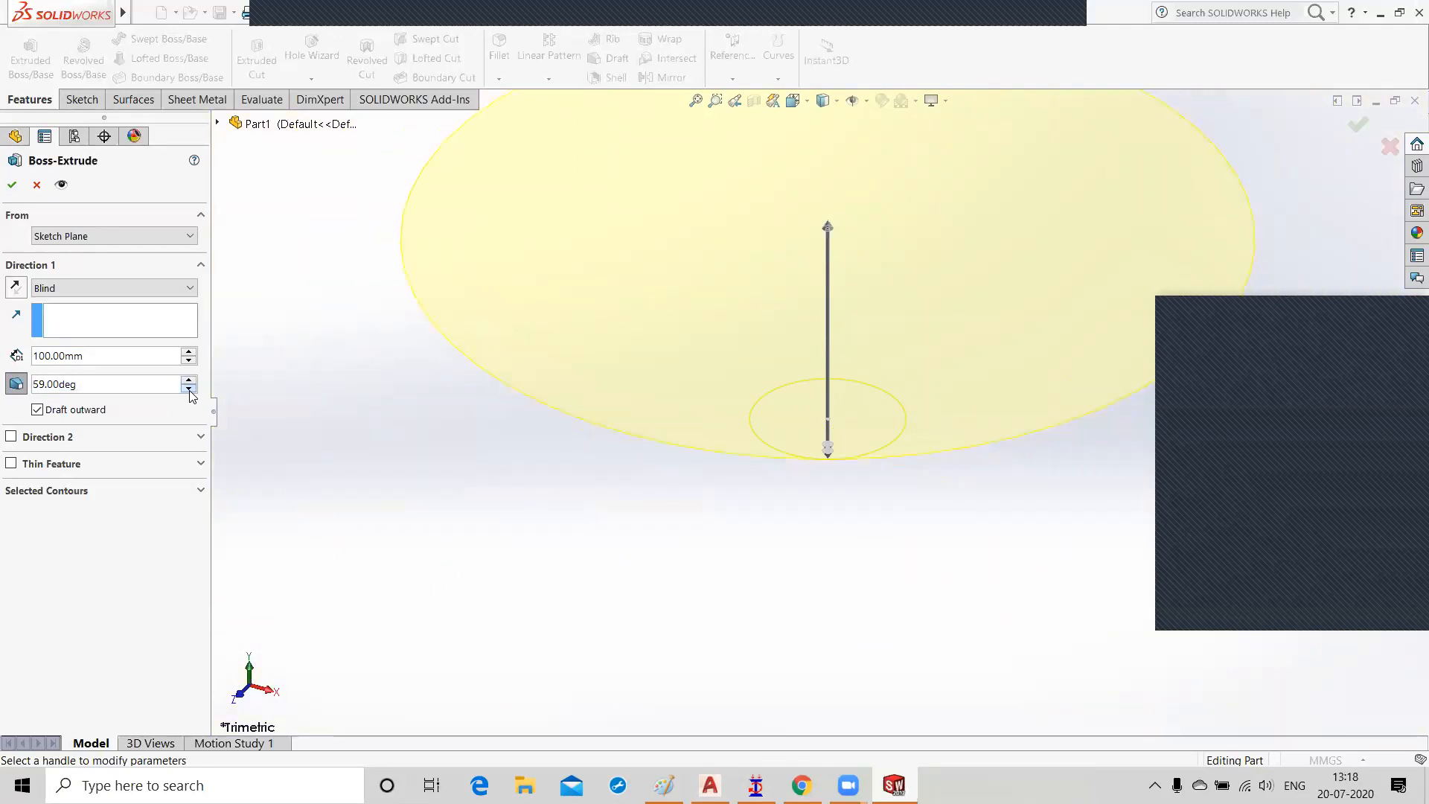
pyautogui.click(189, 388)
pyautogui.click(189, 389)
pyautogui.click(189, 389)
pyautogui.click(189, 389)
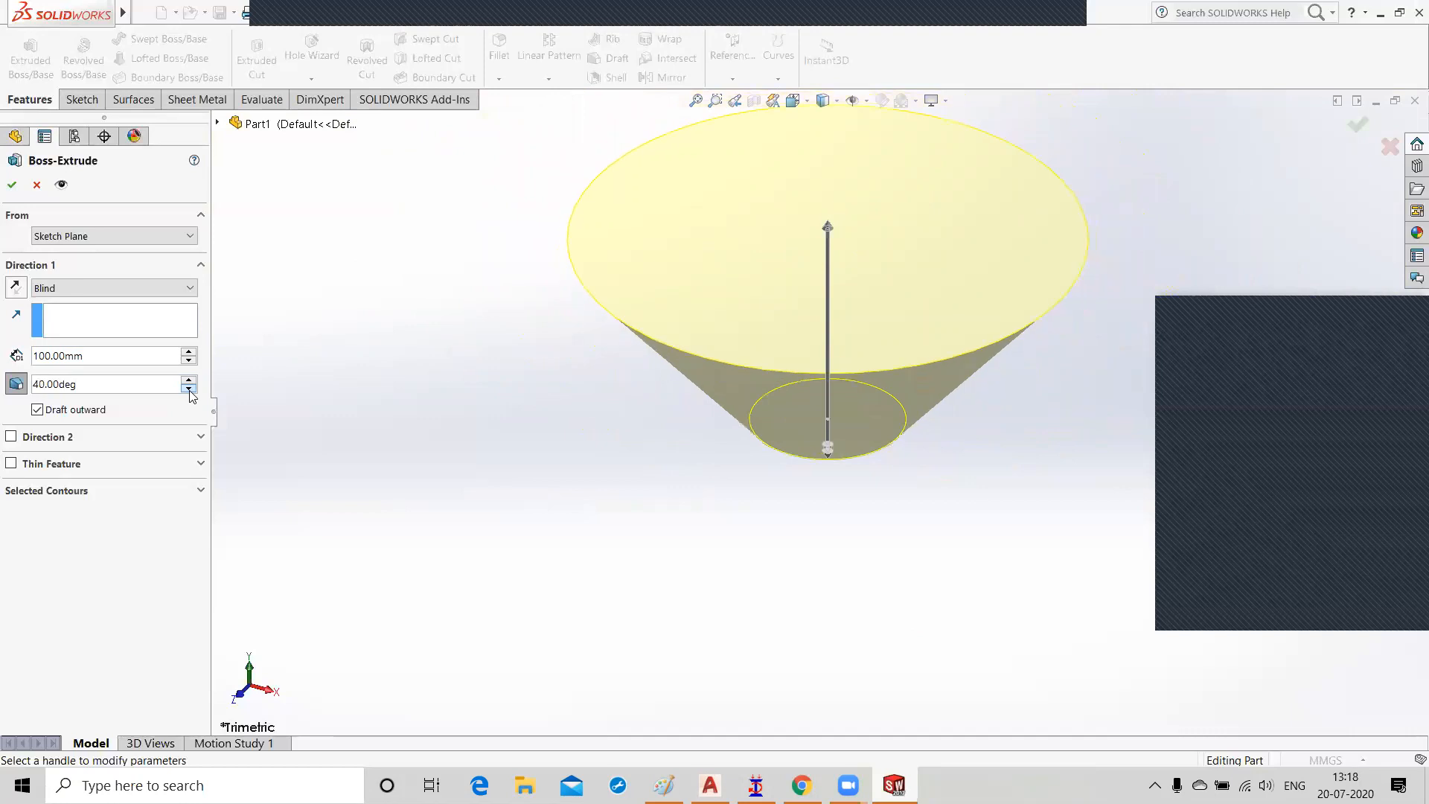
pyautogui.click(189, 389)
pyautogui.click(189, 388)
pyautogui.click(189, 389)
pyautogui.click(189, 388)
pyautogui.click(189, 389)
pyautogui.click(189, 389)
pyautogui.click(189, 389)
pyautogui.click(189, 388)
pyautogui.click(189, 388)
pyautogui.click(189, 388)
pyautogui.click(189, 389)
pyautogui.click(189, 389)
pyautogui.click(189, 389)
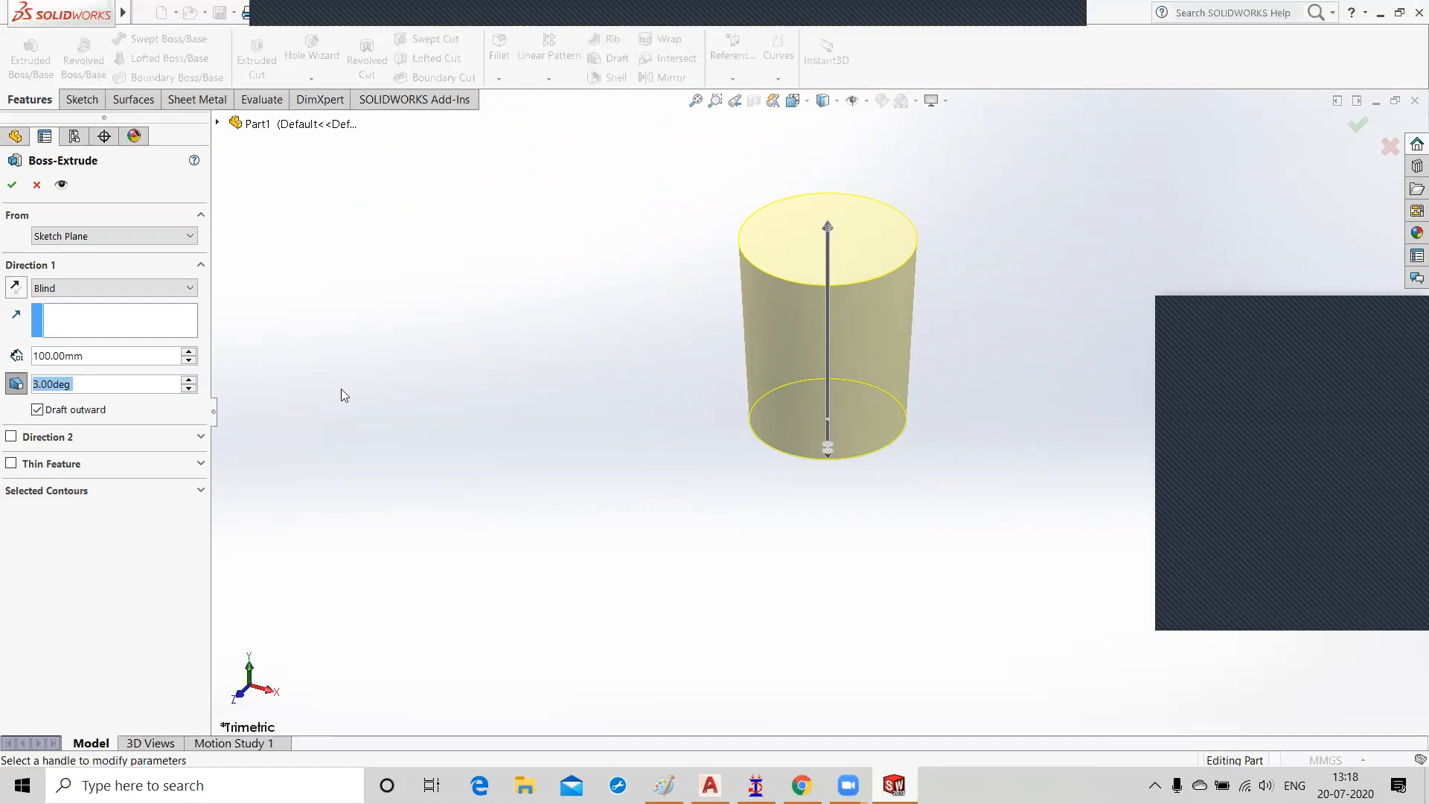
# Step: Enable Direction 2 for the extrusion and set its blind depth to 70 mm
pyautogui.click(11, 436)
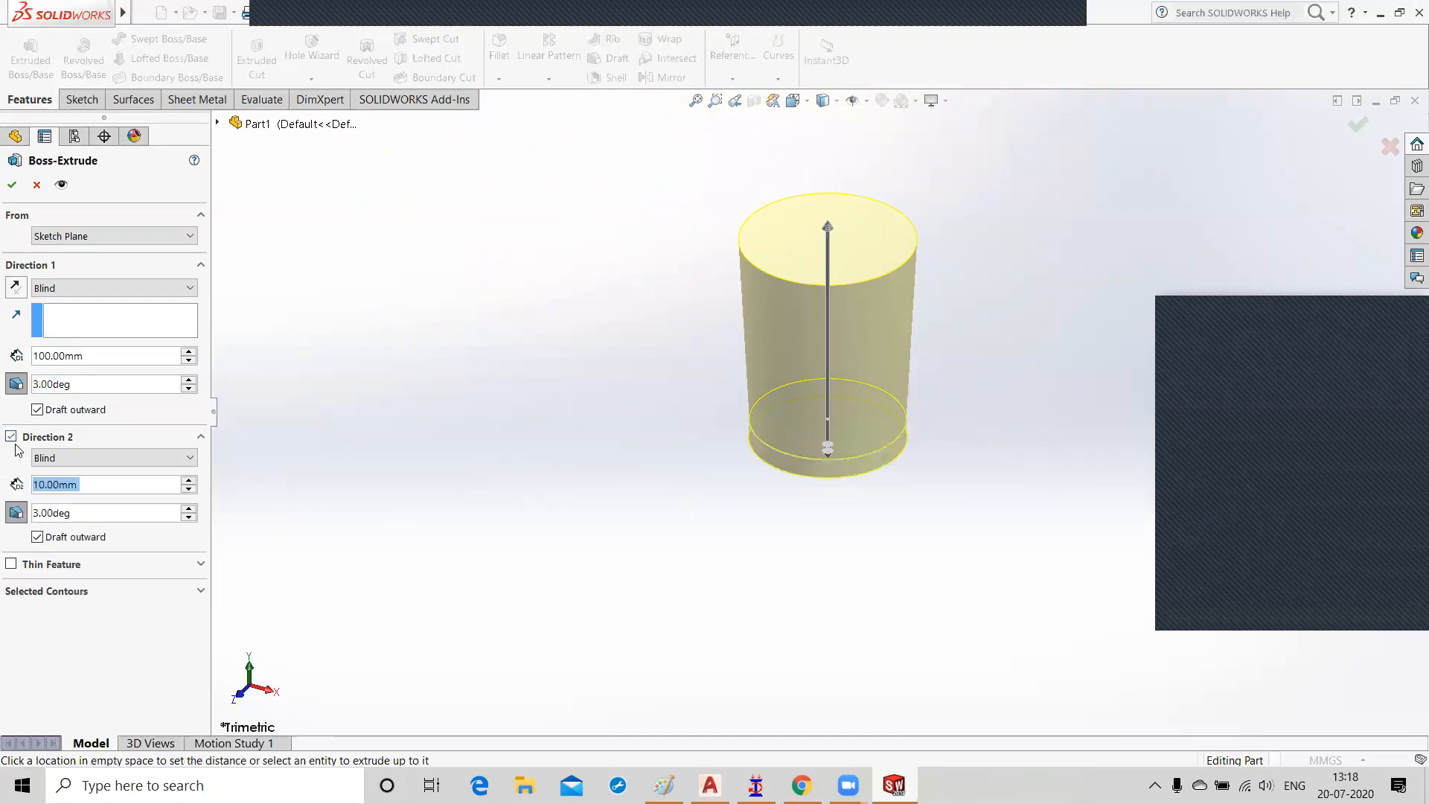
pyautogui.click(11, 437)
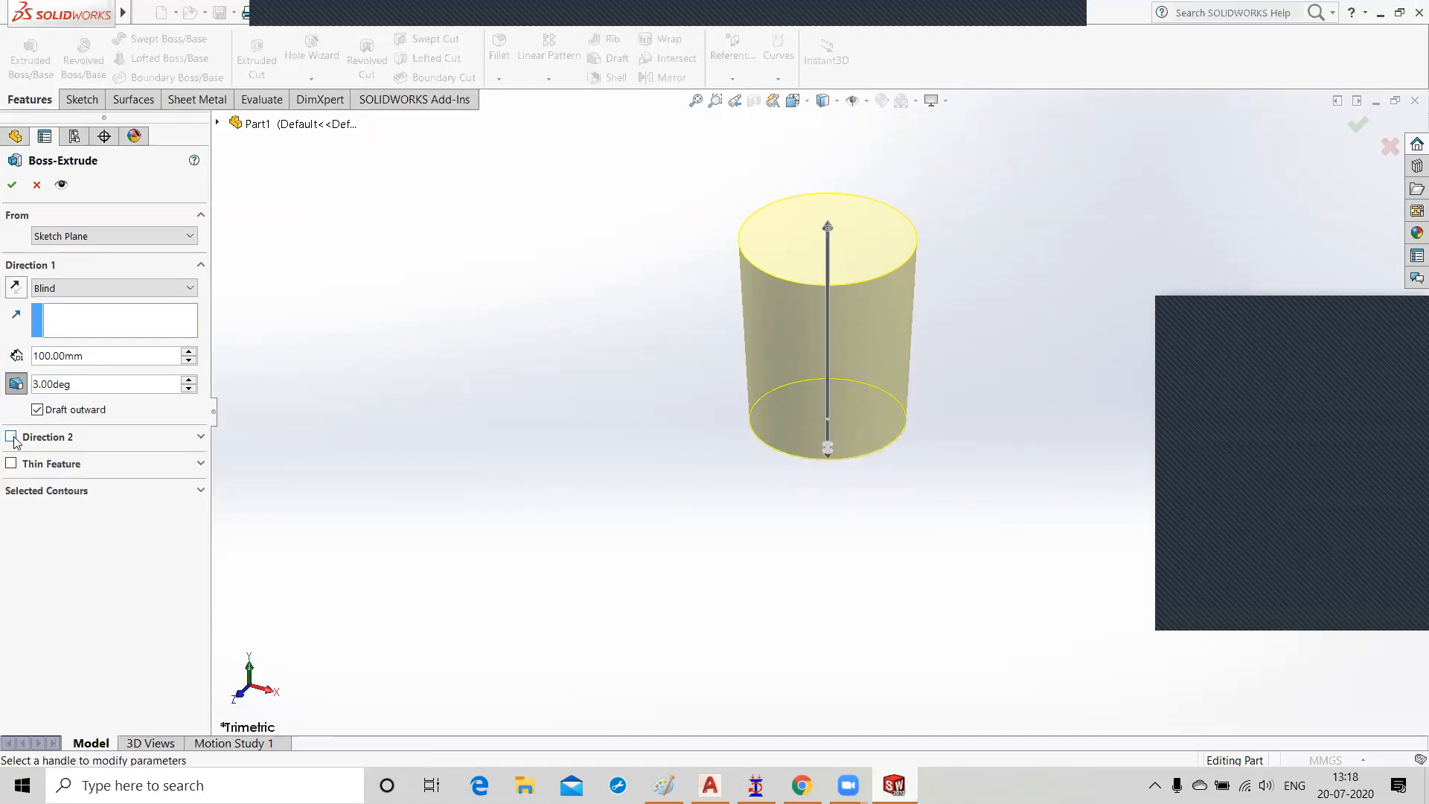
pyautogui.click(11, 436)
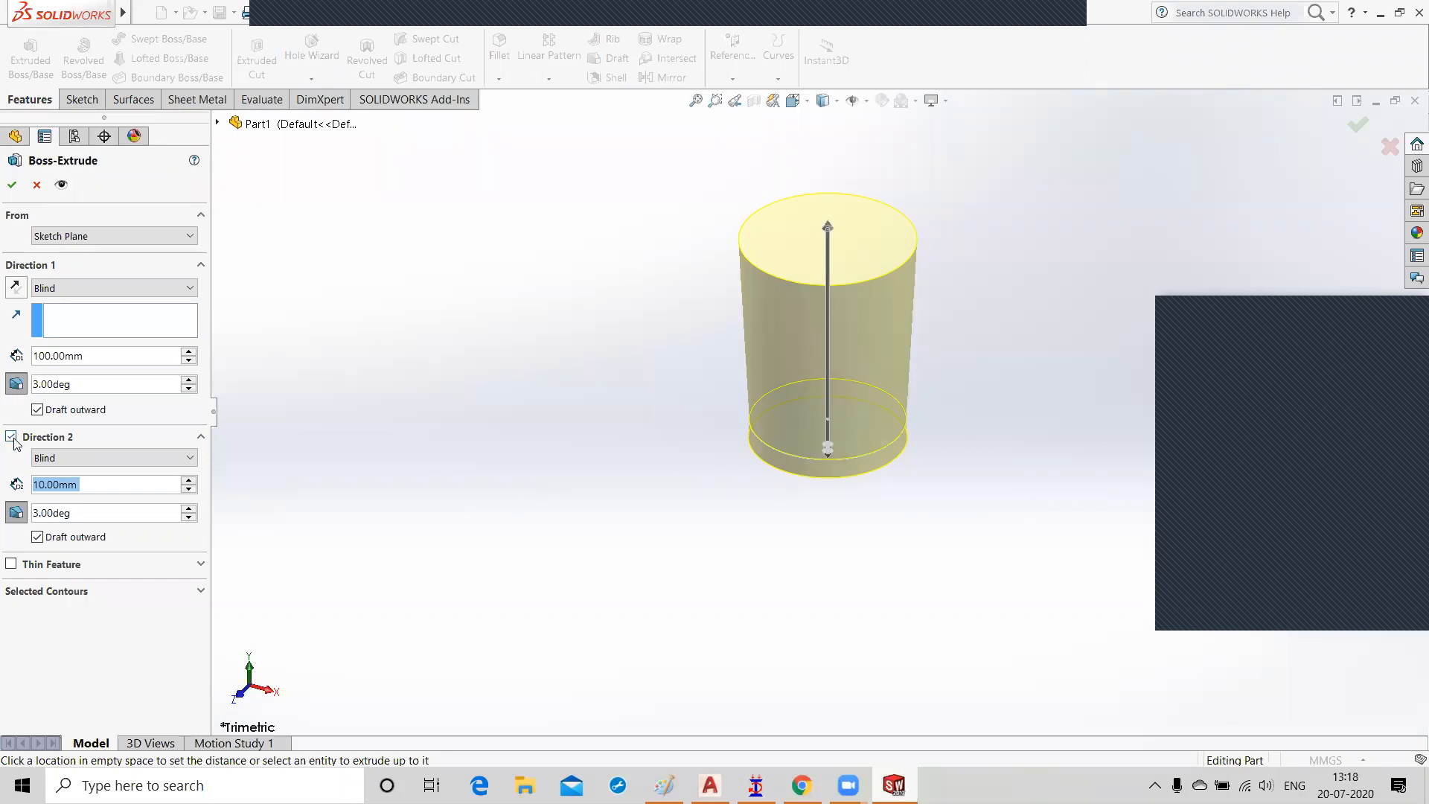
pyautogui.click(191, 486)
pyautogui.moveTo(190, 482); pyautogui.dragTo(183, 491)
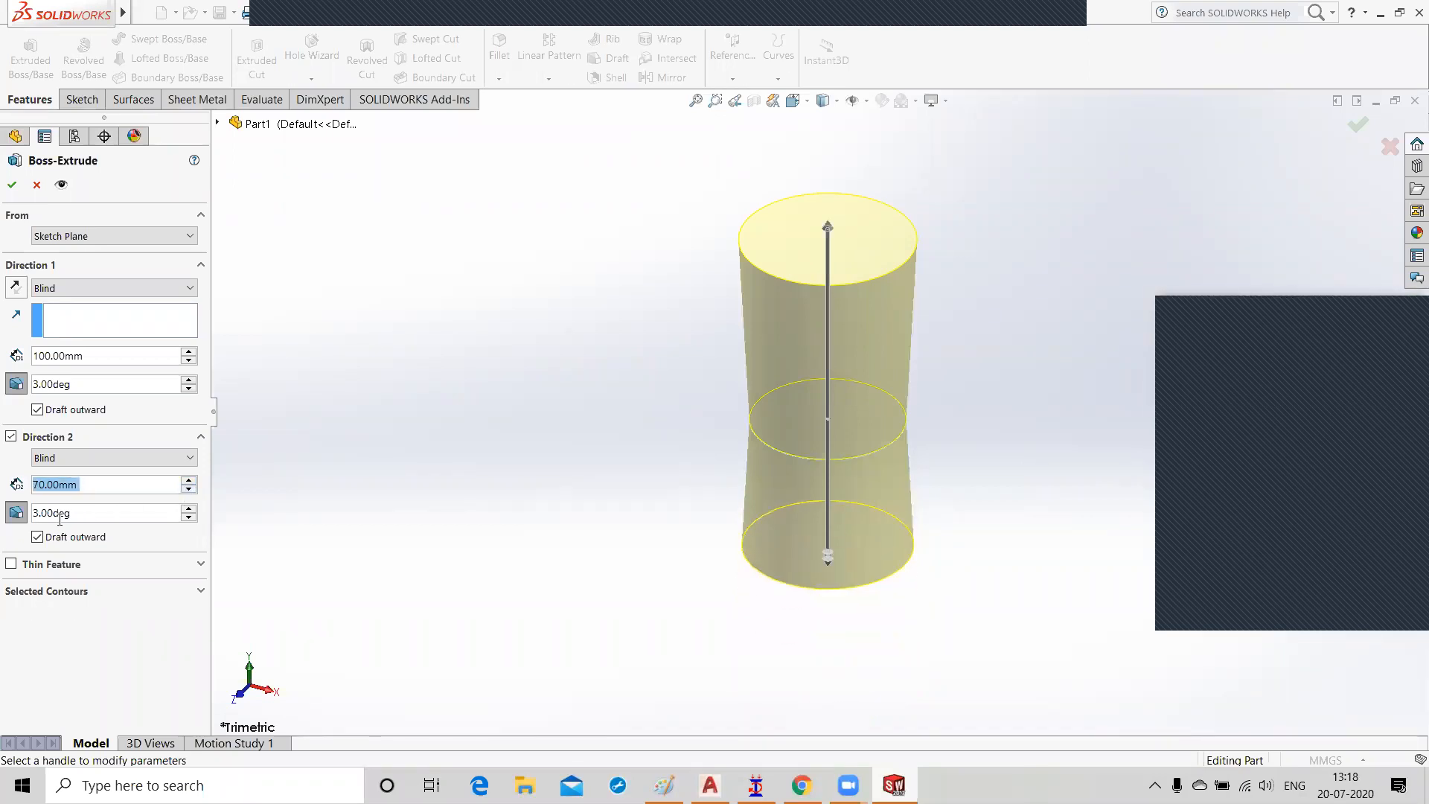
# Step: Set the Direction 2 draft angle to 26 degrees and make it taper inward
pyautogui.click(189, 518)
pyautogui.click(189, 518)
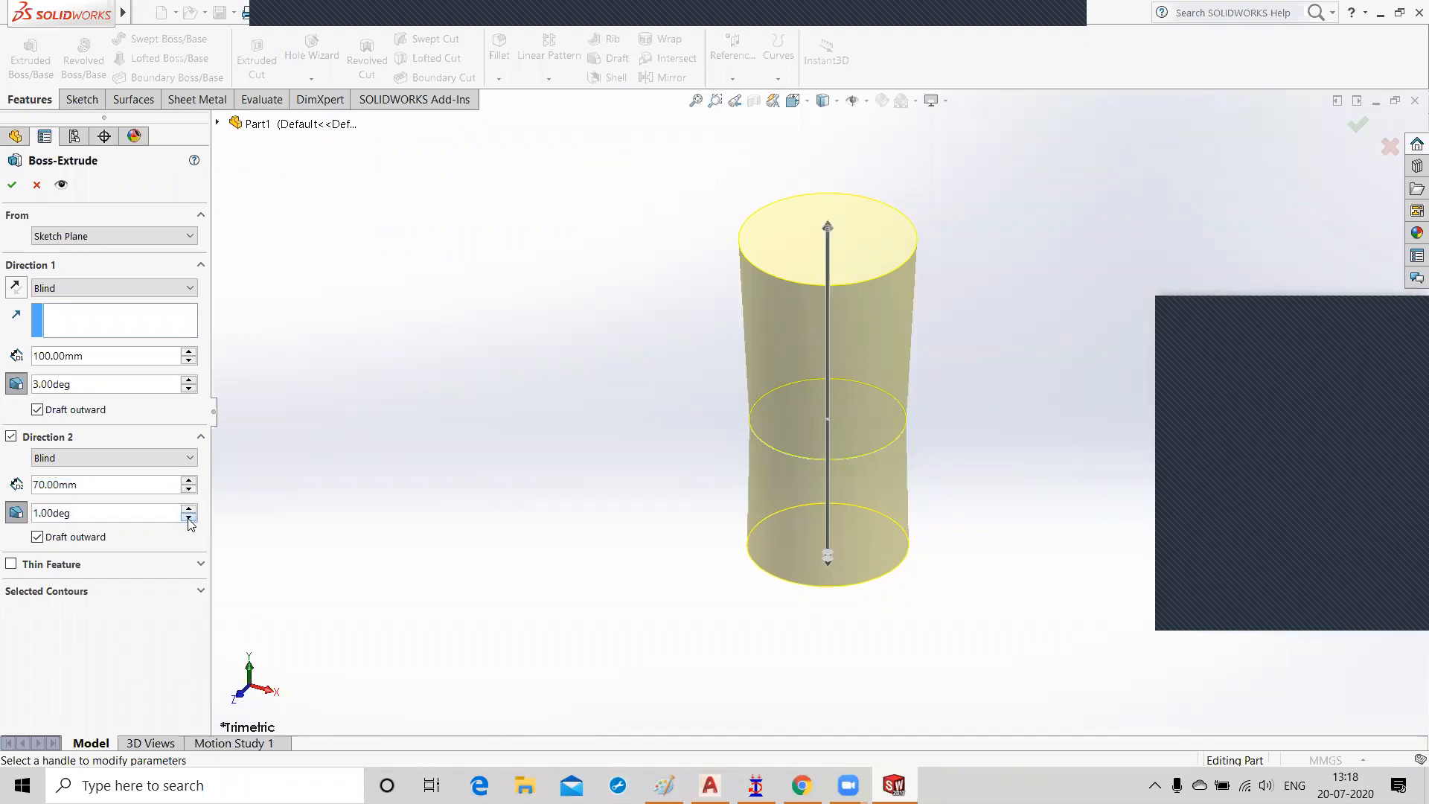
pyautogui.click(189, 509)
pyautogui.click(188, 509)
pyautogui.click(188, 509)
pyautogui.click(188, 509)
pyautogui.moveTo(189, 509); pyautogui.dragTo(189, 512)
pyautogui.click(37, 537)
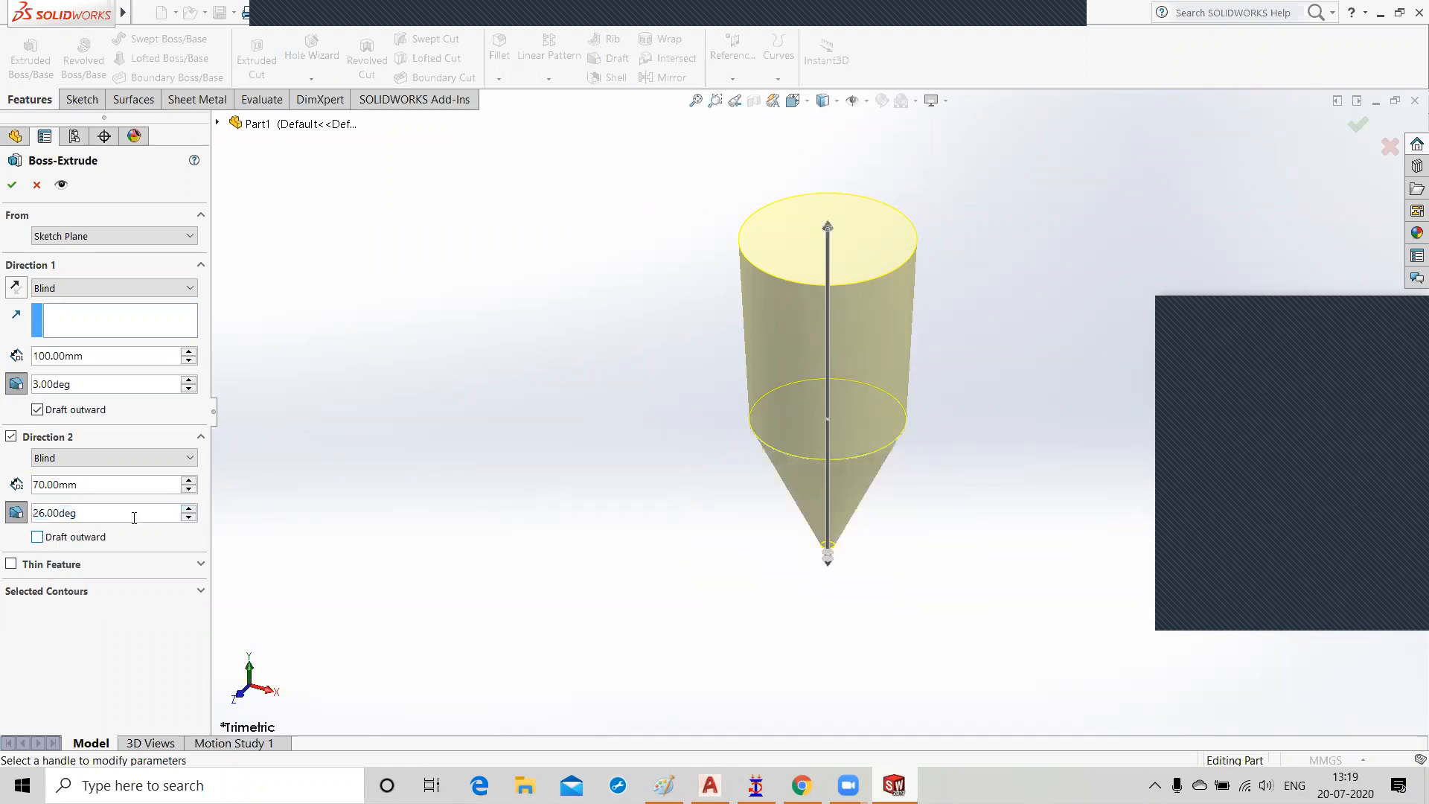
# Step: Set the Direction 2 depth to 100 mm and turn off its draft
pyautogui.moveTo(188, 481); pyautogui.dragTo(189, 517)
pyautogui.click(16, 514)
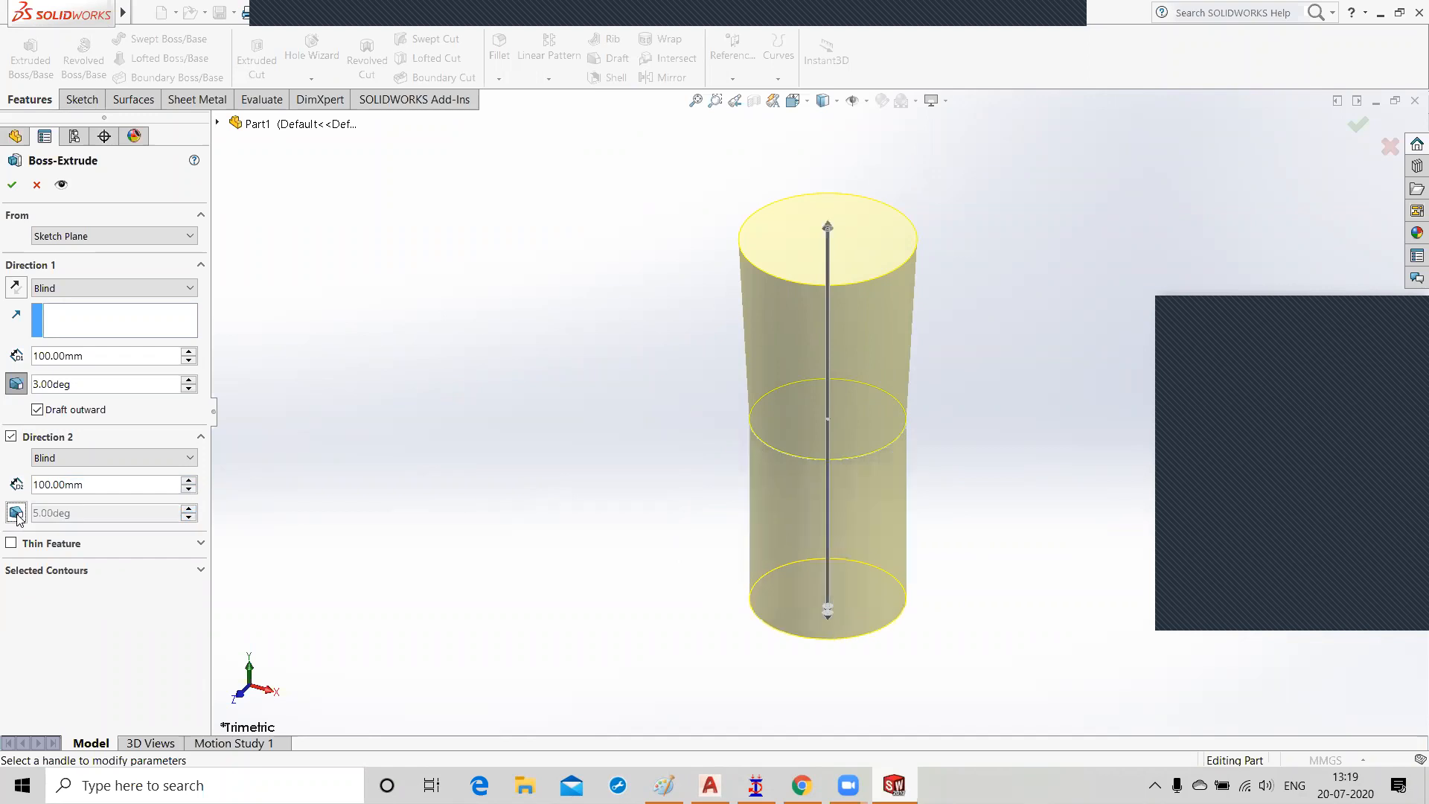
# Step: Turn off the Direction 1 draft and make the extrusion a one-direction thin feature 5 mm thick
pyautogui.click(17, 385)
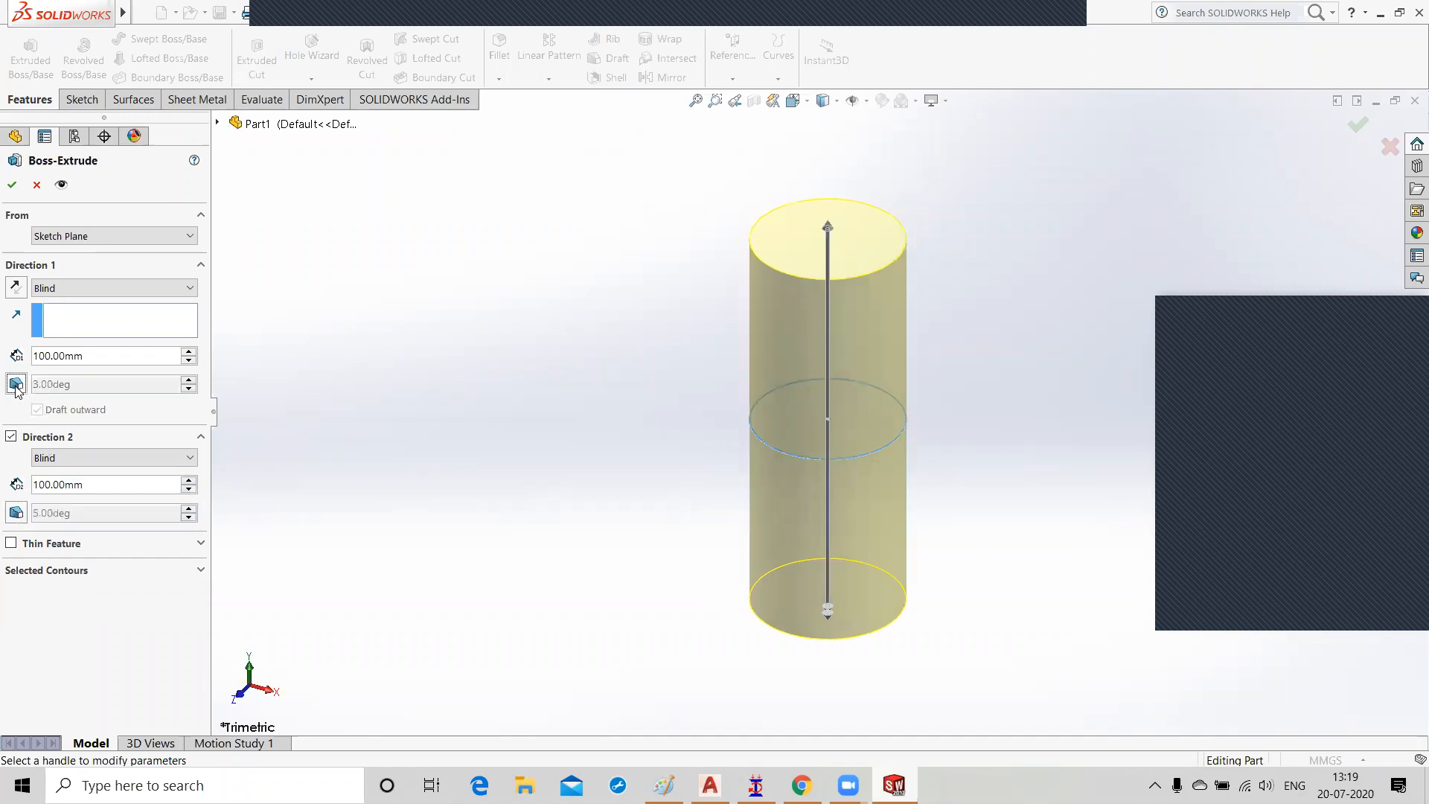
pyautogui.click(12, 544)
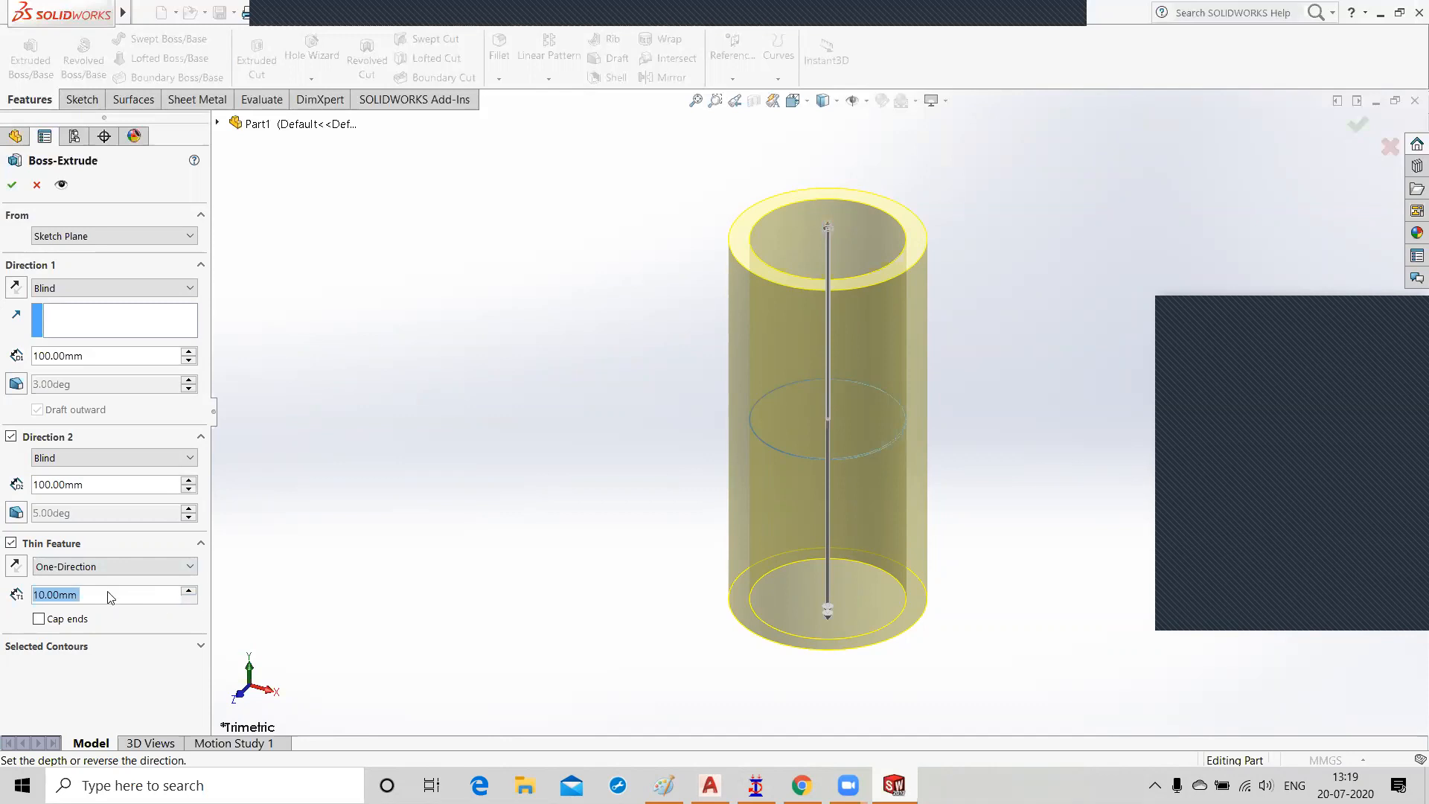
pyautogui.moveTo(88, 596); pyautogui.dragTo(20, 600)
pyautogui.write('5')
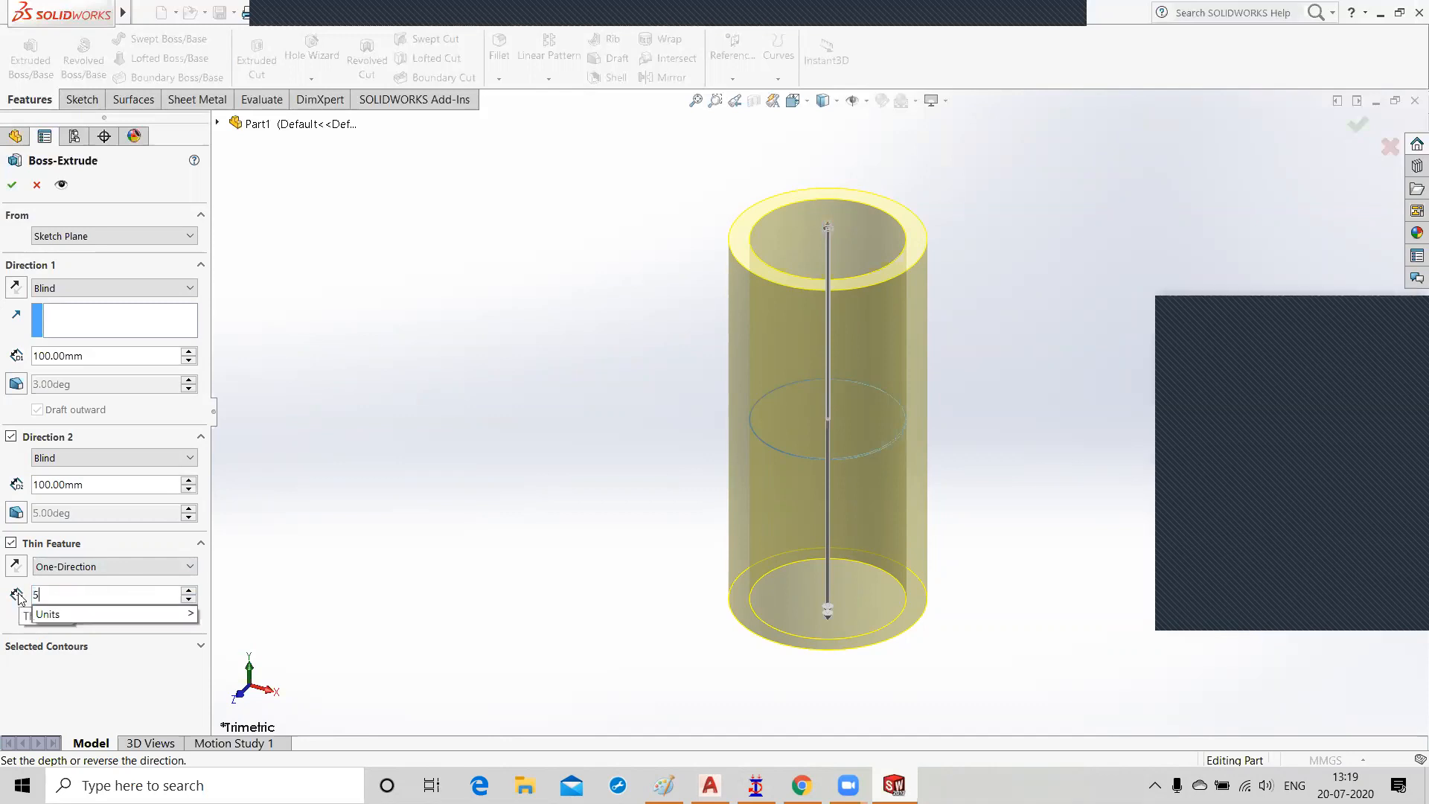
pyautogui.press('Return')
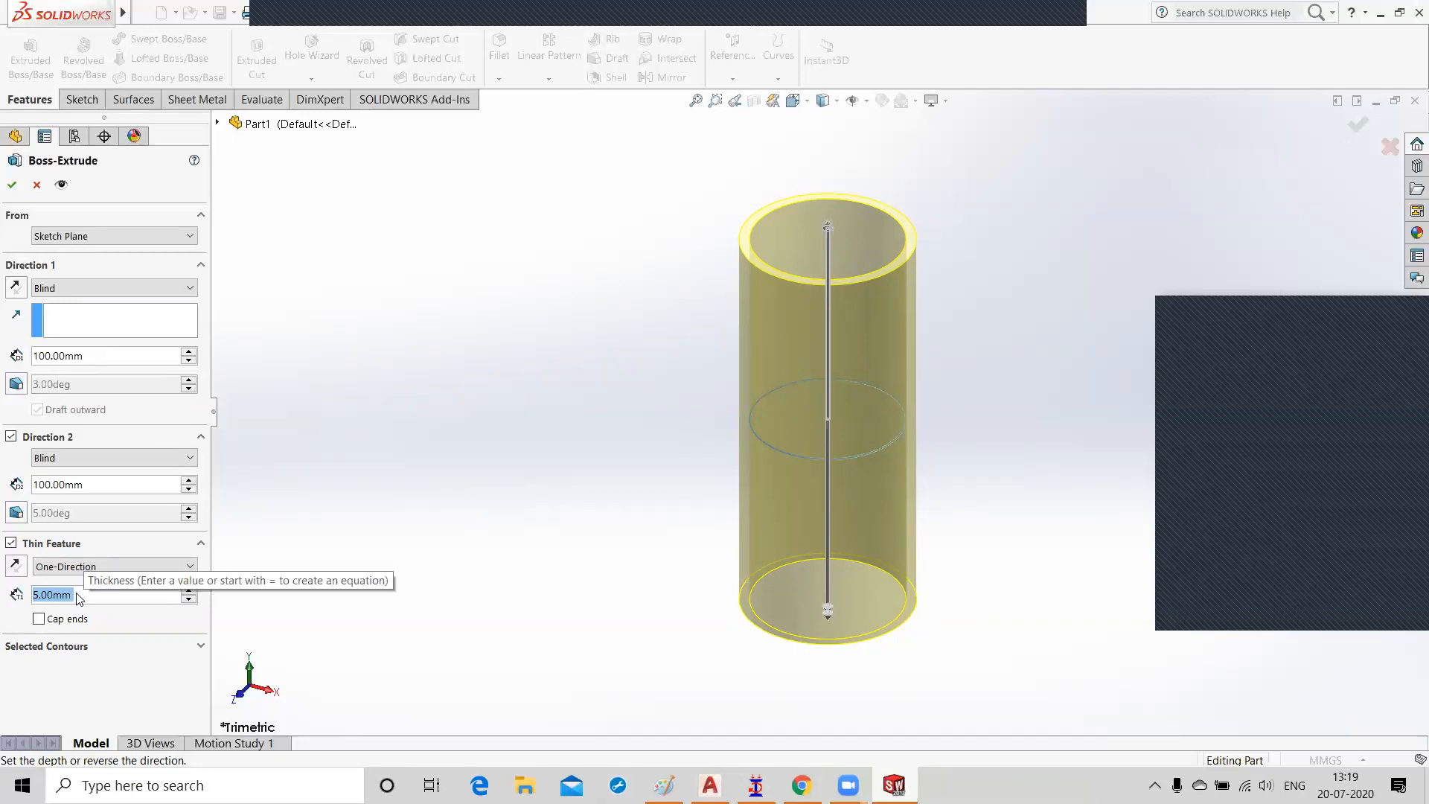
# Step: Cap the ends of the thin feature, accept the extrusion and inspect the closed cylinder
pyautogui.click(39, 626)
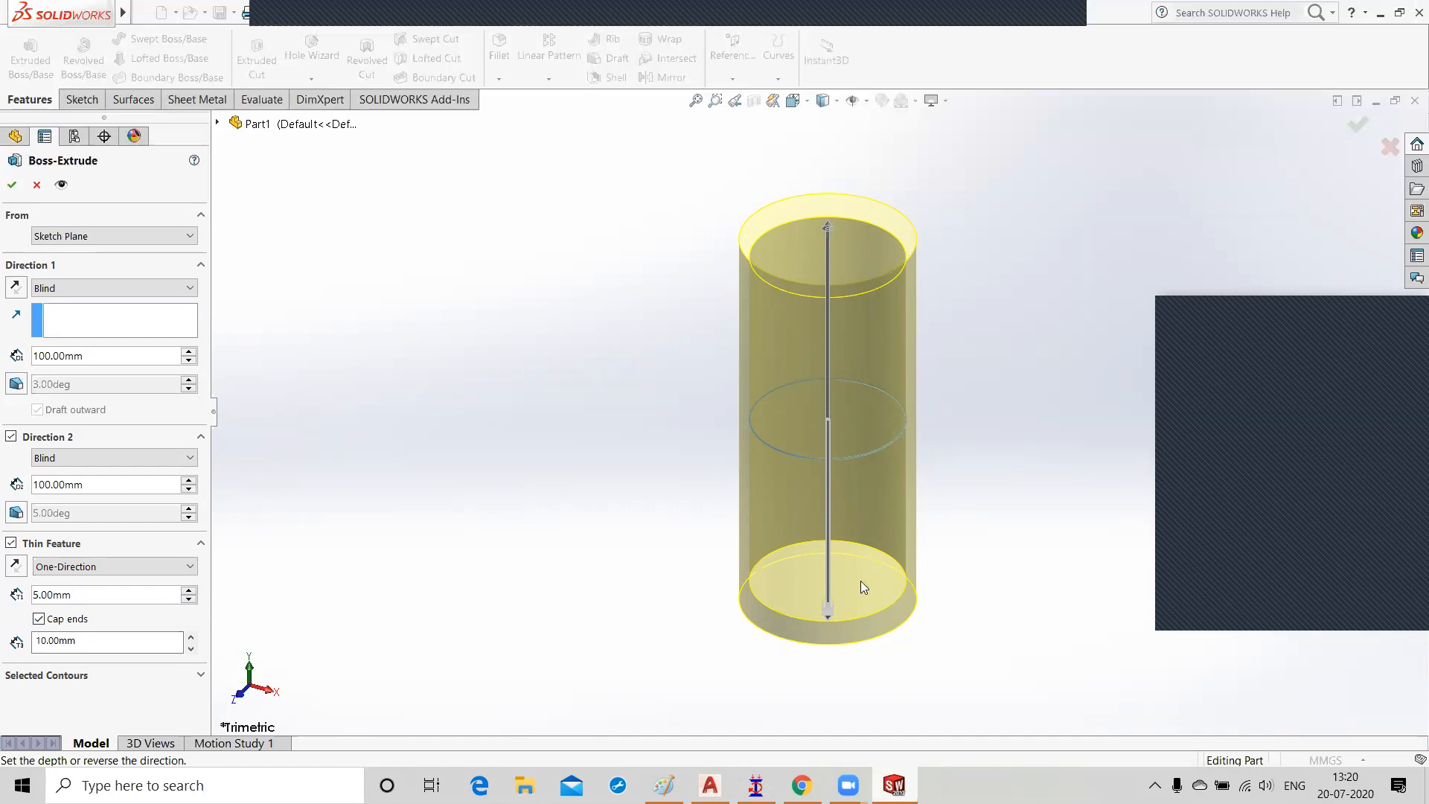
pyautogui.click(12, 185)
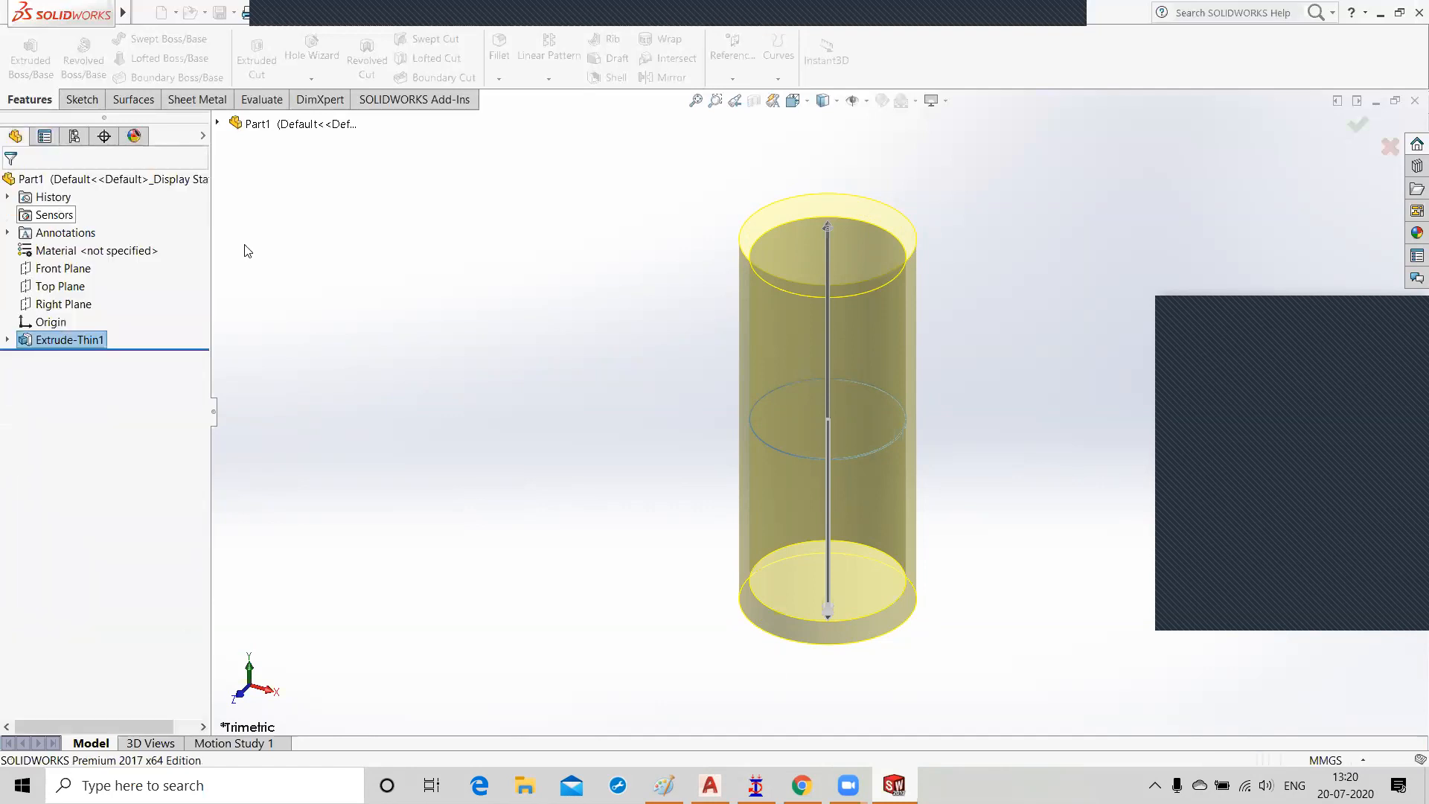
pyautogui.moveTo(666, 434); pyautogui.dragTo(721, 456, button='middle')
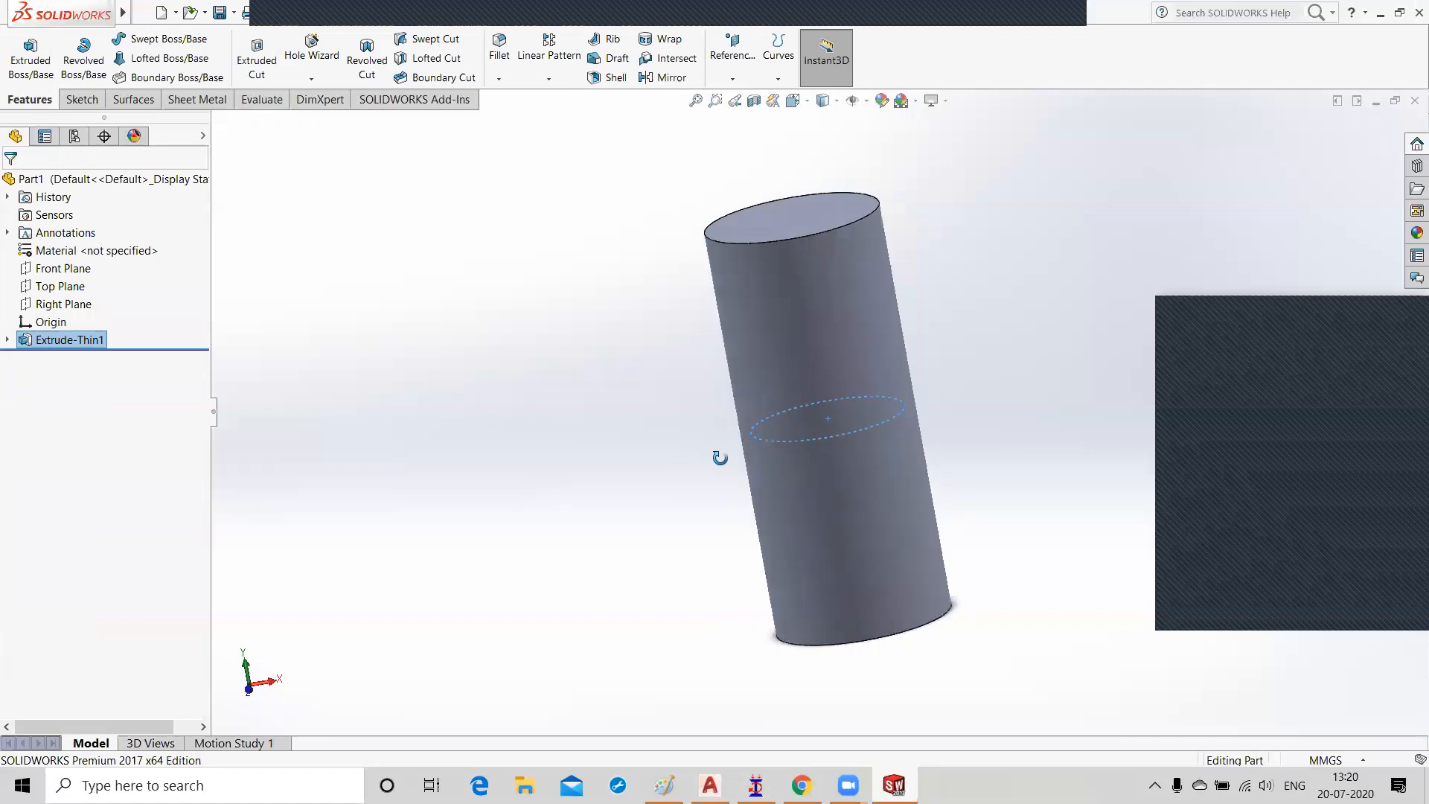
pyautogui.click(869, 332)
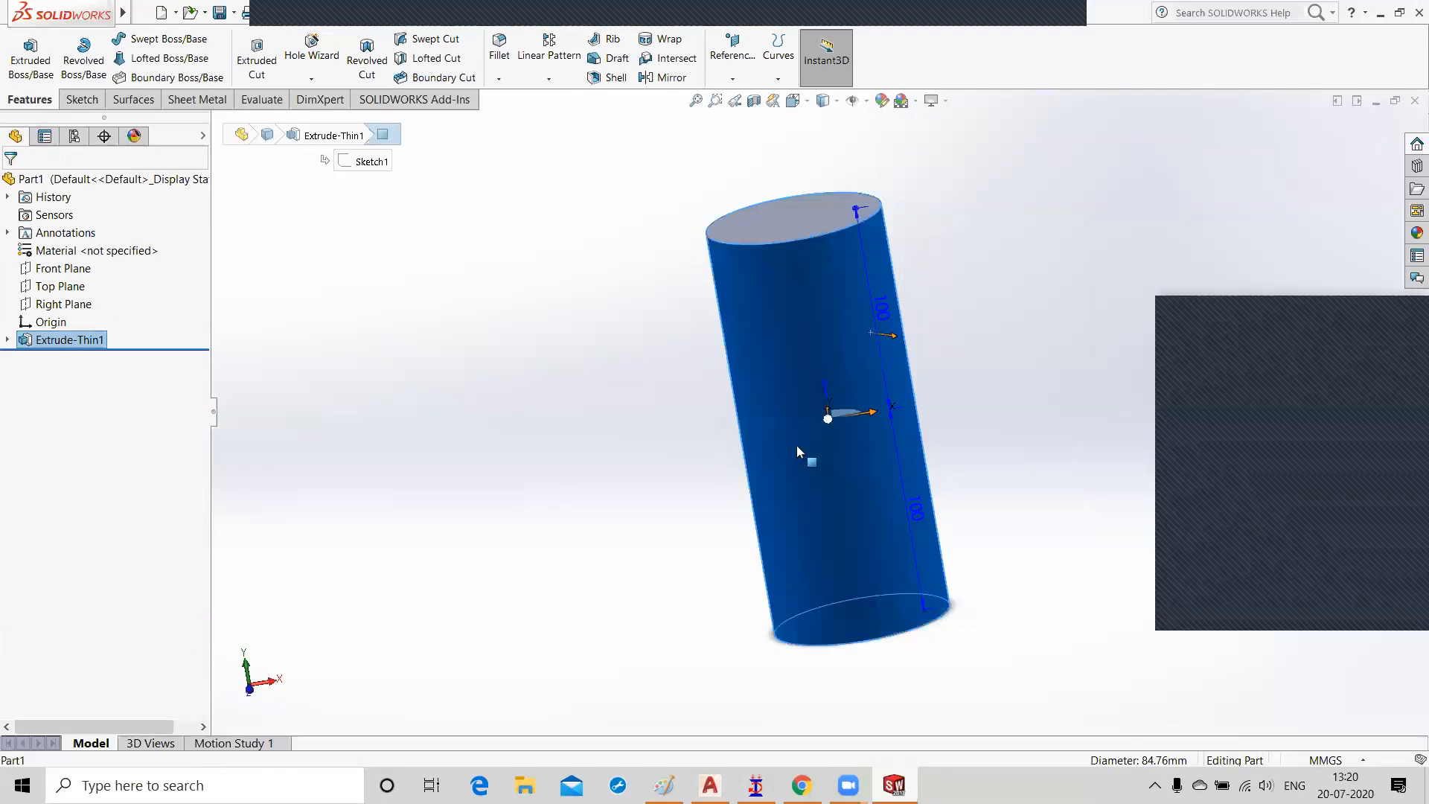
# Step: Edit the thin extrusion to turn off its capped ends, and inspect the open tube
pyautogui.click(6, 341)
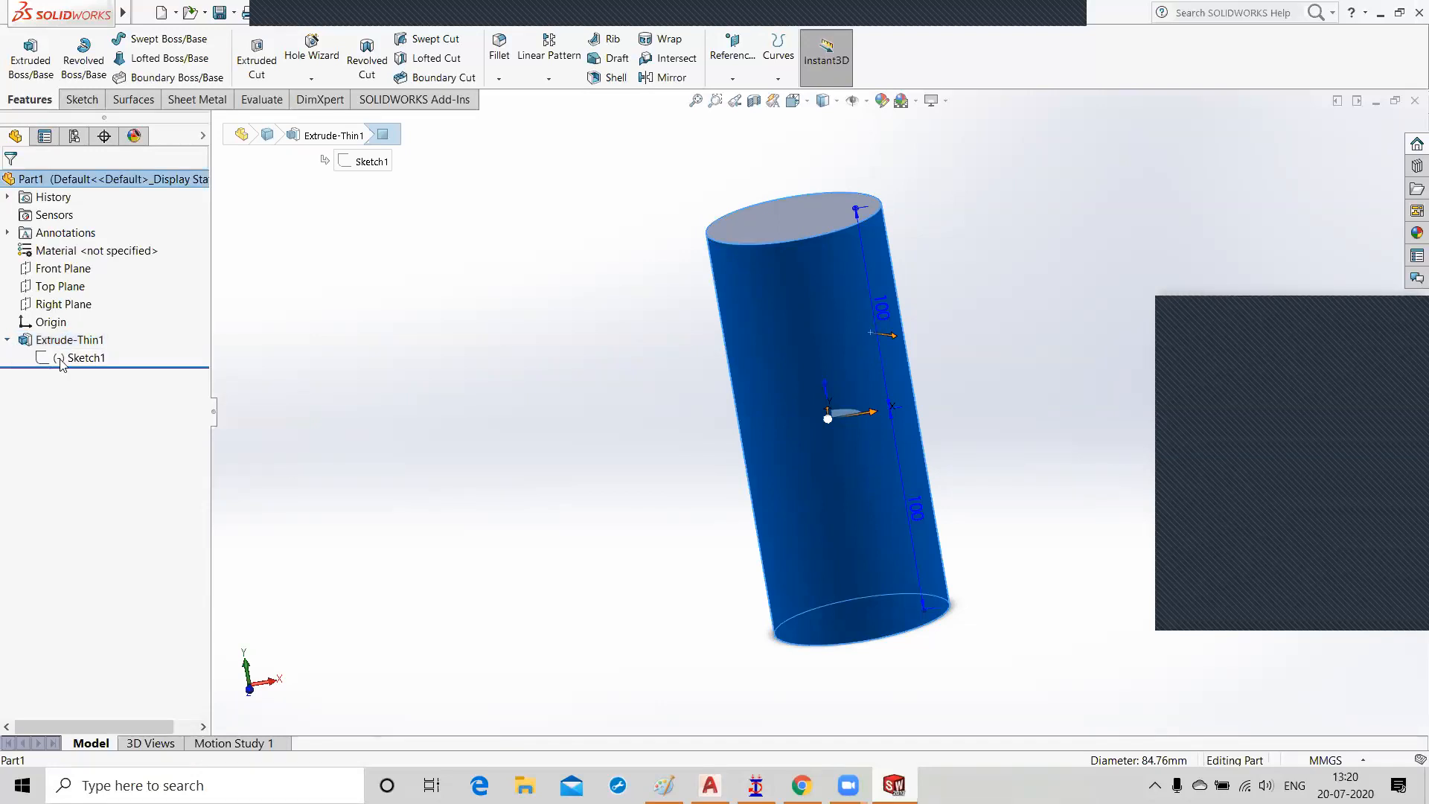
pyautogui.rightClick(58, 343)
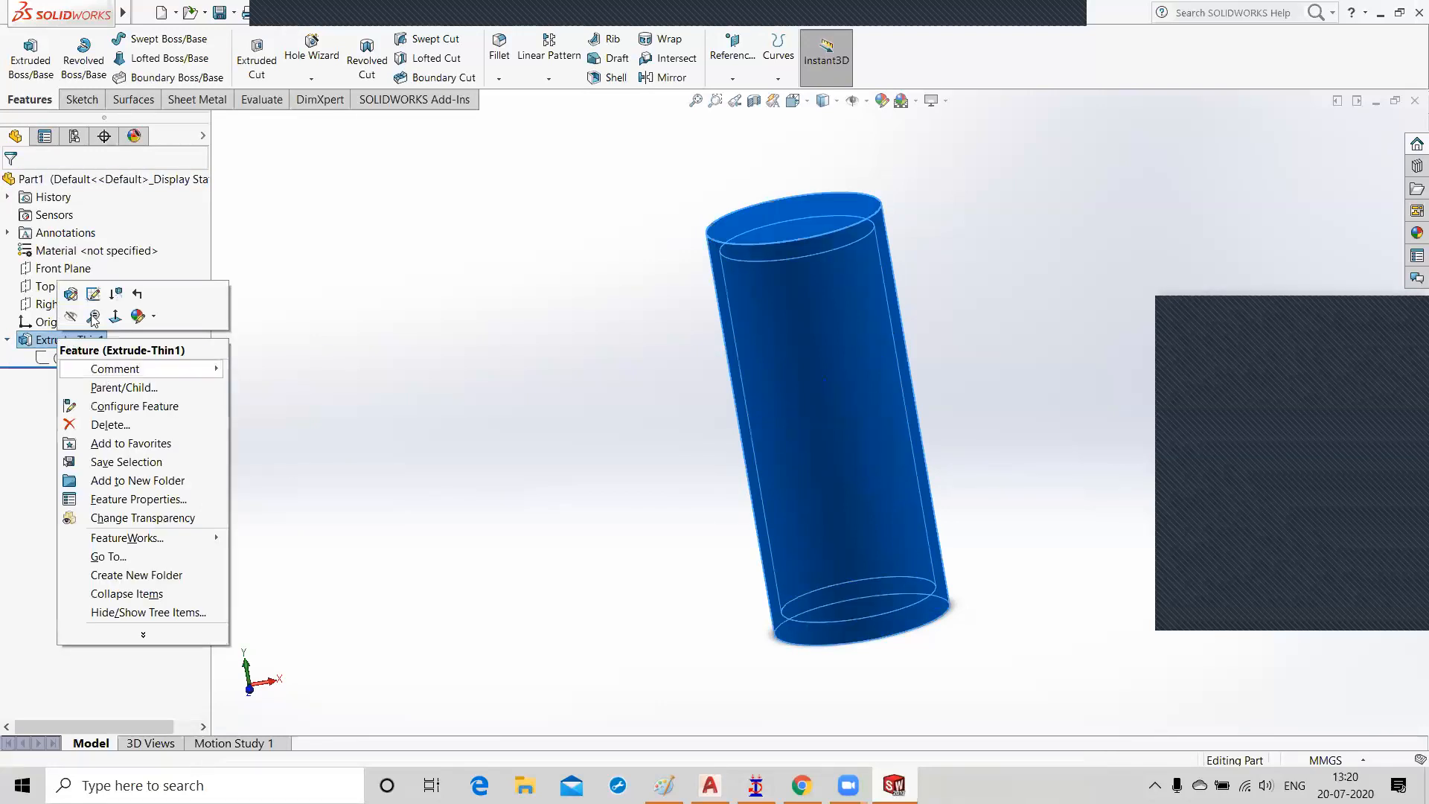
pyautogui.click(72, 295)
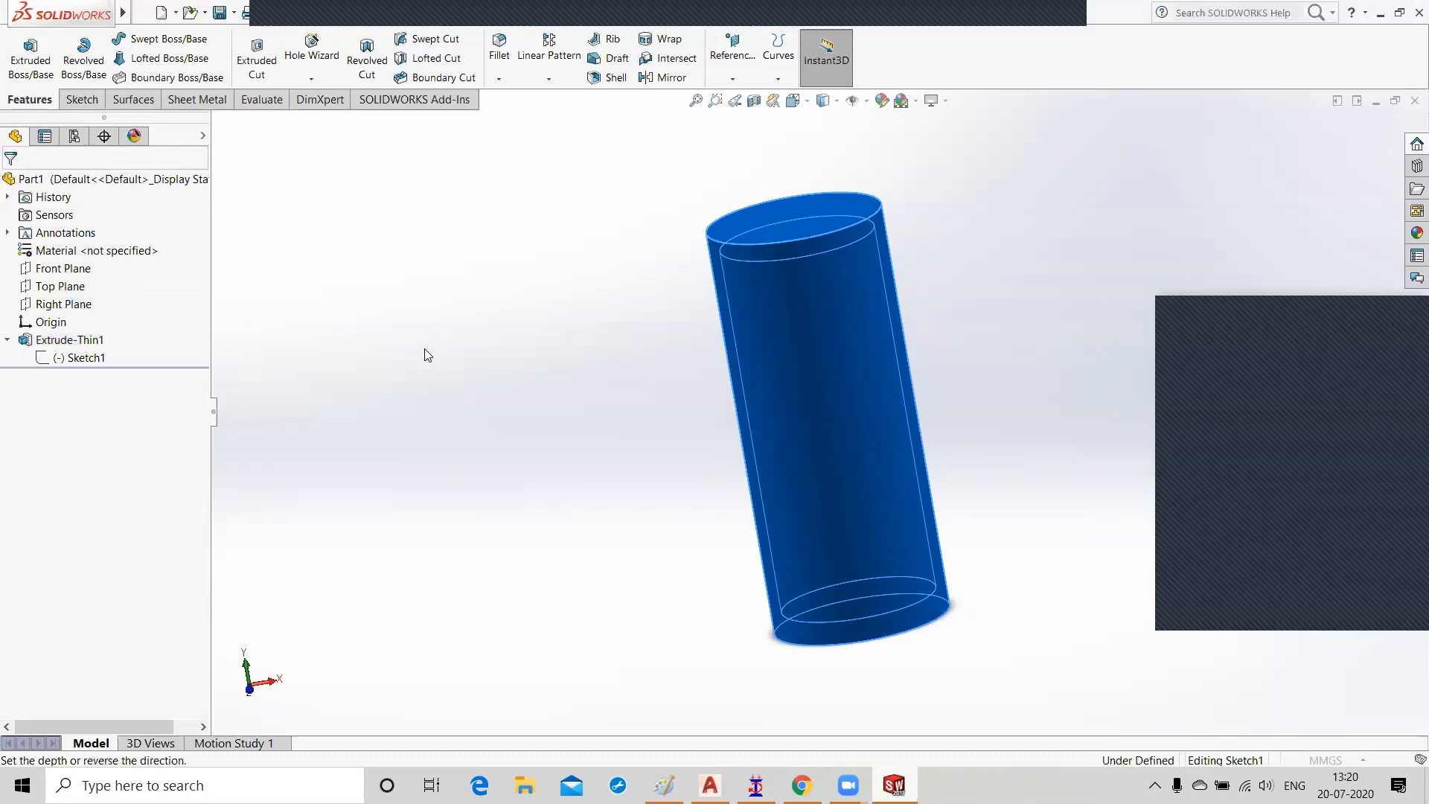
pyautogui.click(39, 619)
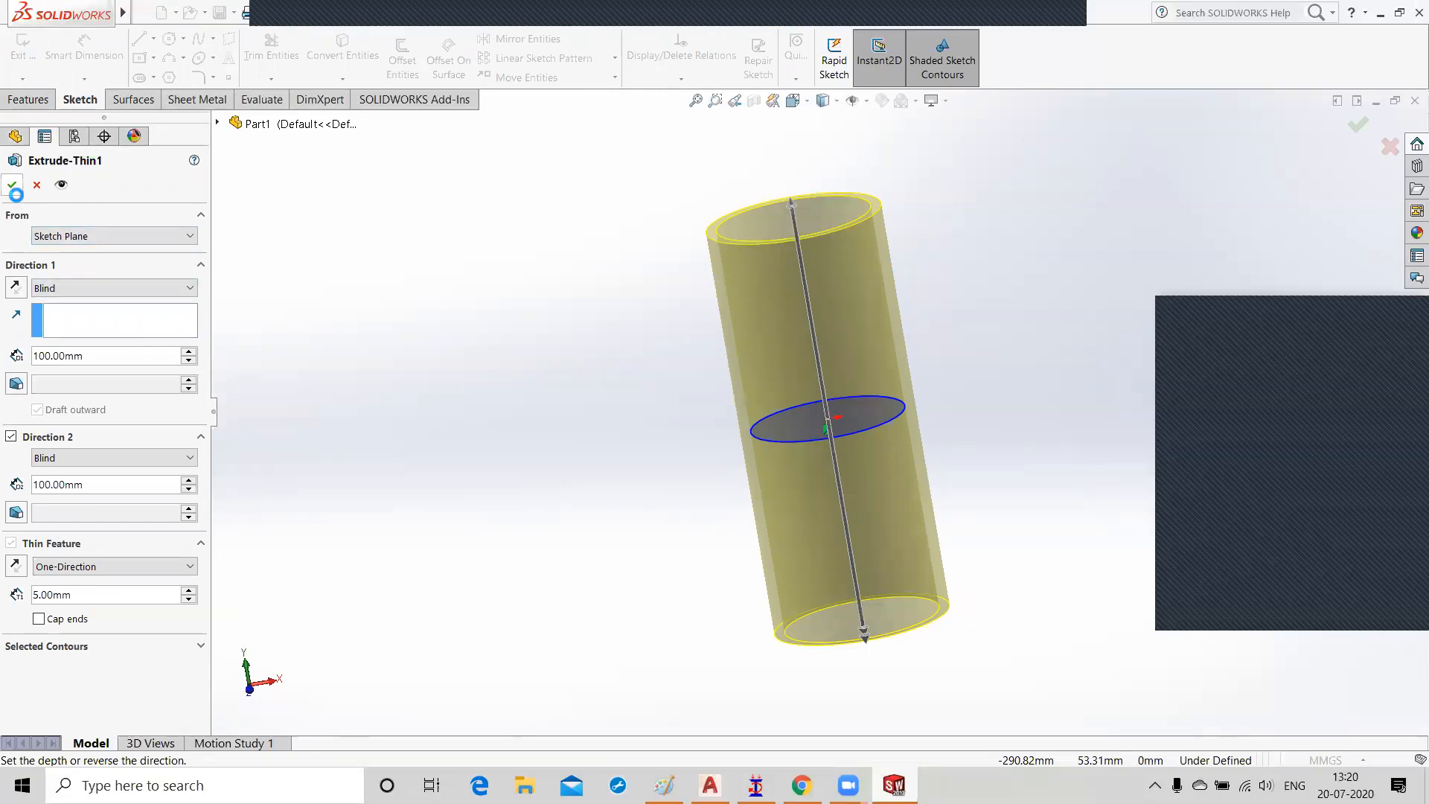
pyautogui.click(12, 185)
pyautogui.moveTo(587, 283); pyautogui.dragTo(926, 448, button='middle')
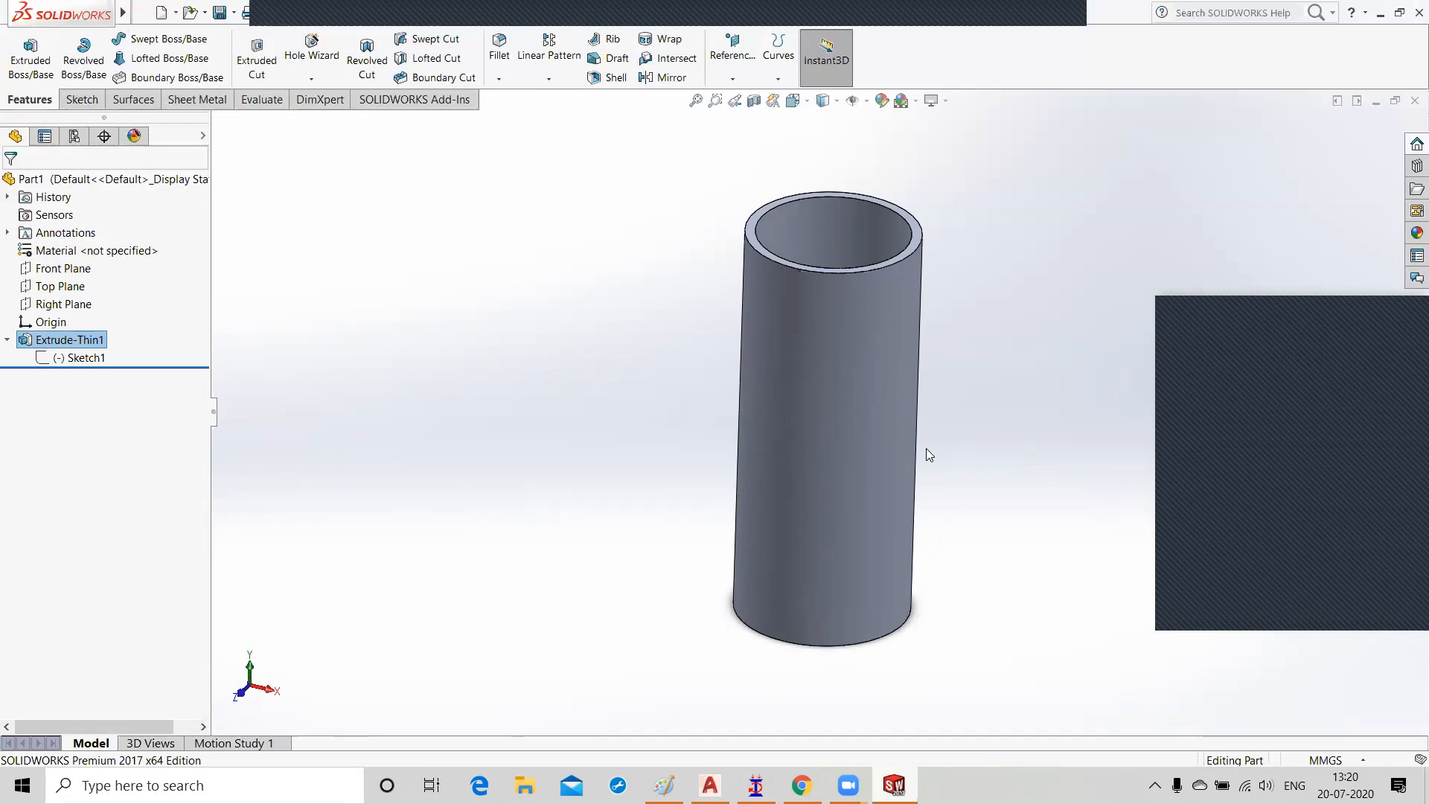
pyautogui.rightClick(73, 344)
pyautogui.click(447, 353)
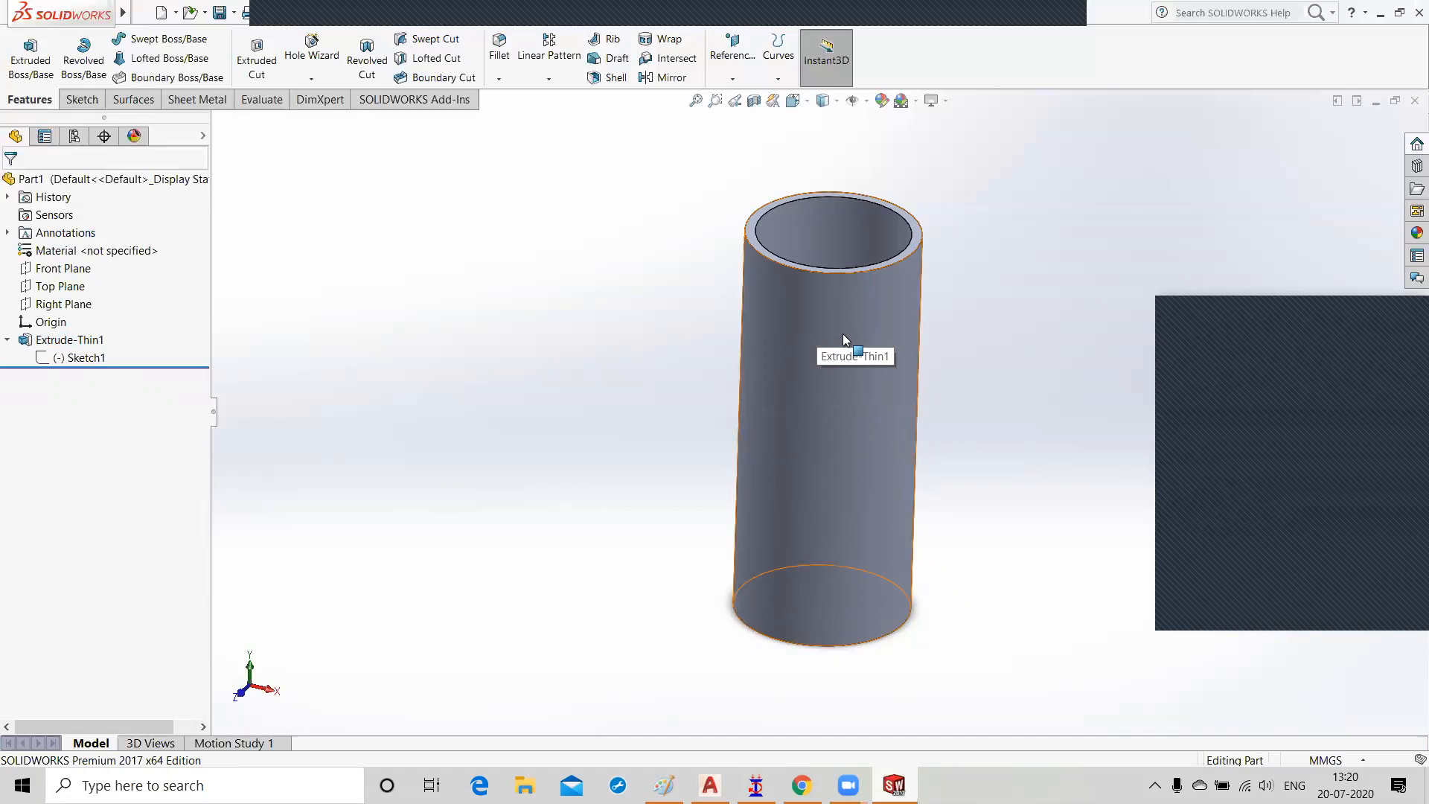
pyautogui.scroll(-3, 845, 320)
pyautogui.scroll(3, 855, 331)
pyautogui.scroll(2, 825, 369)
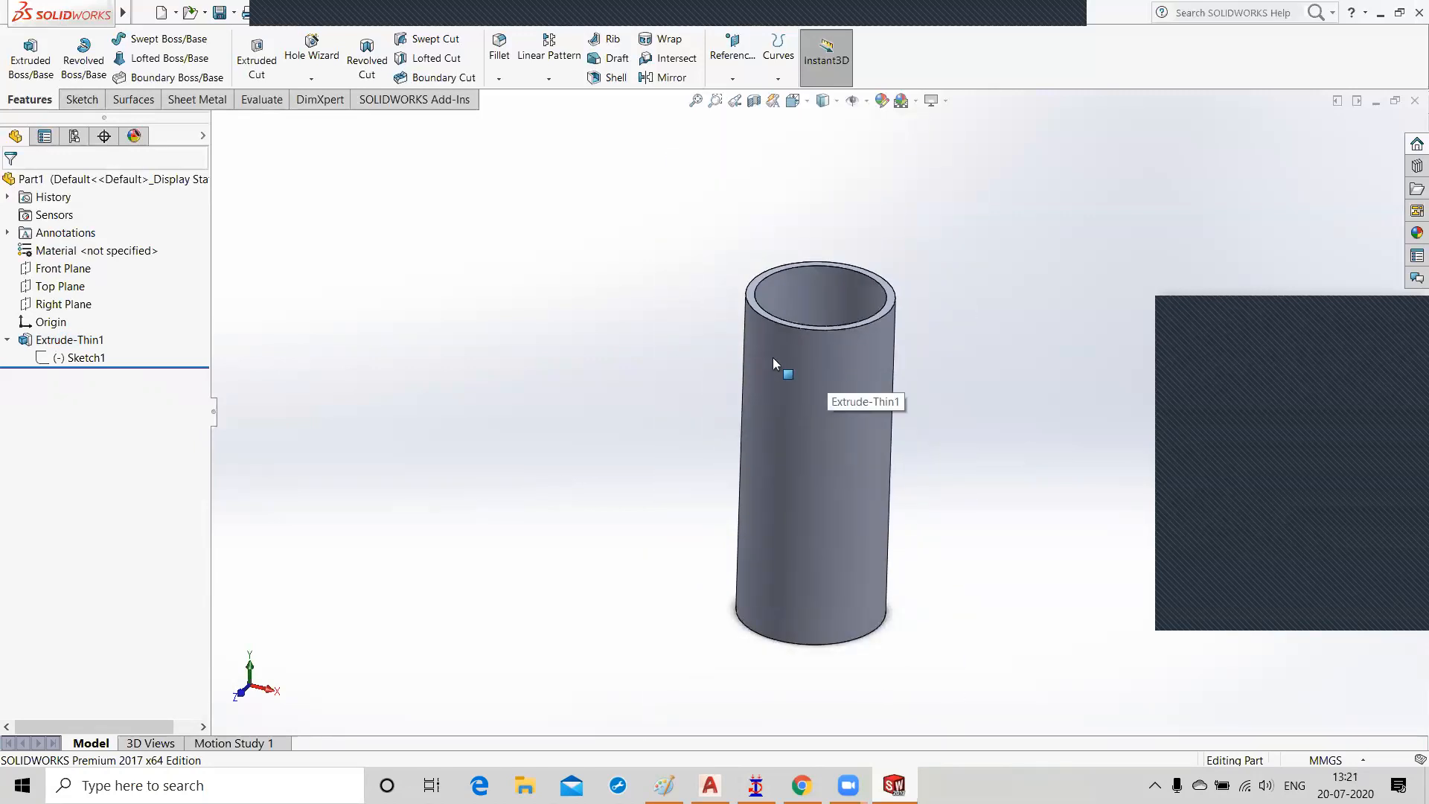
# Step: Reopen the tube's extrusion for editing and reverse the thin wall so its thickness goes inward from the sketched circle
pyautogui.rightClick(52, 344)
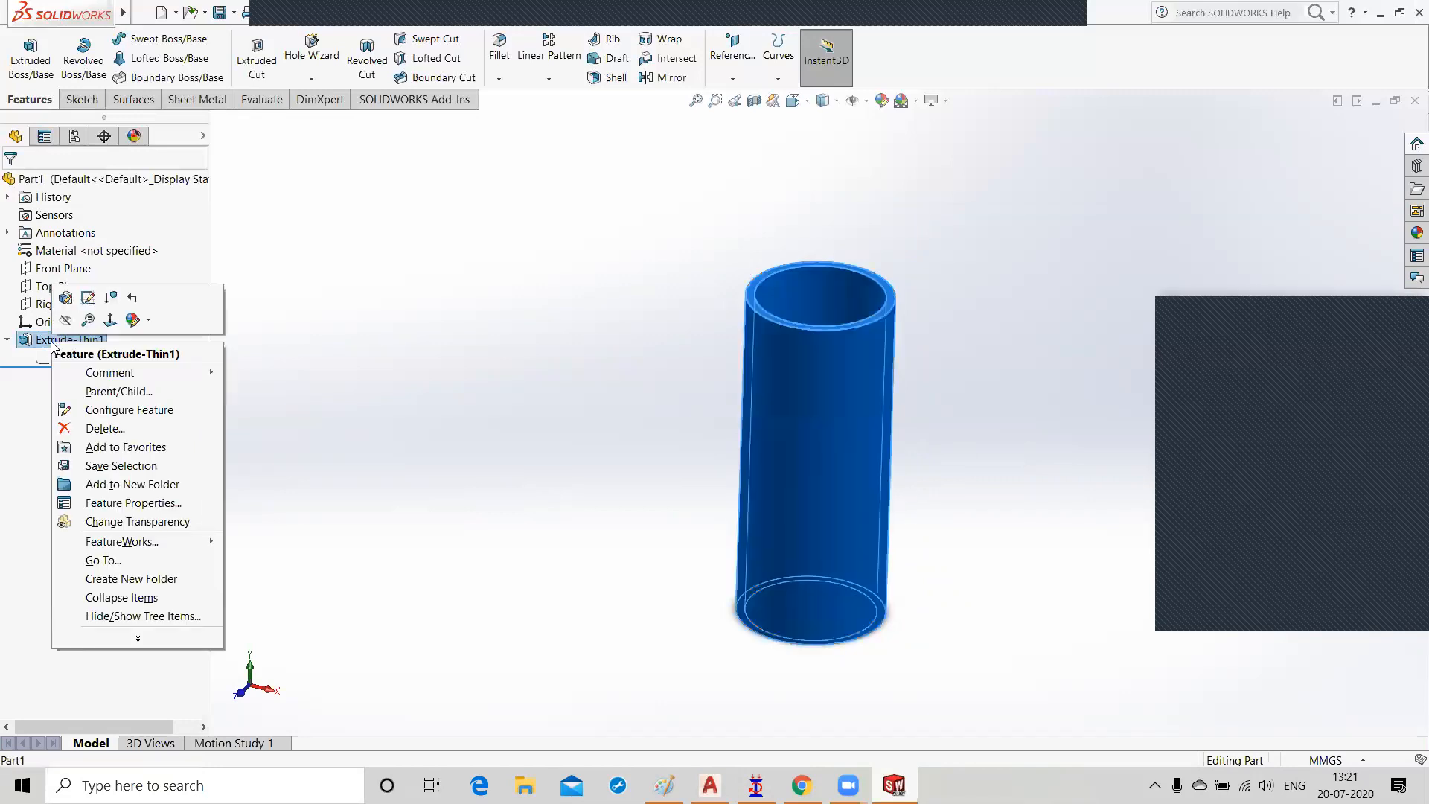
pyautogui.click(65, 299)
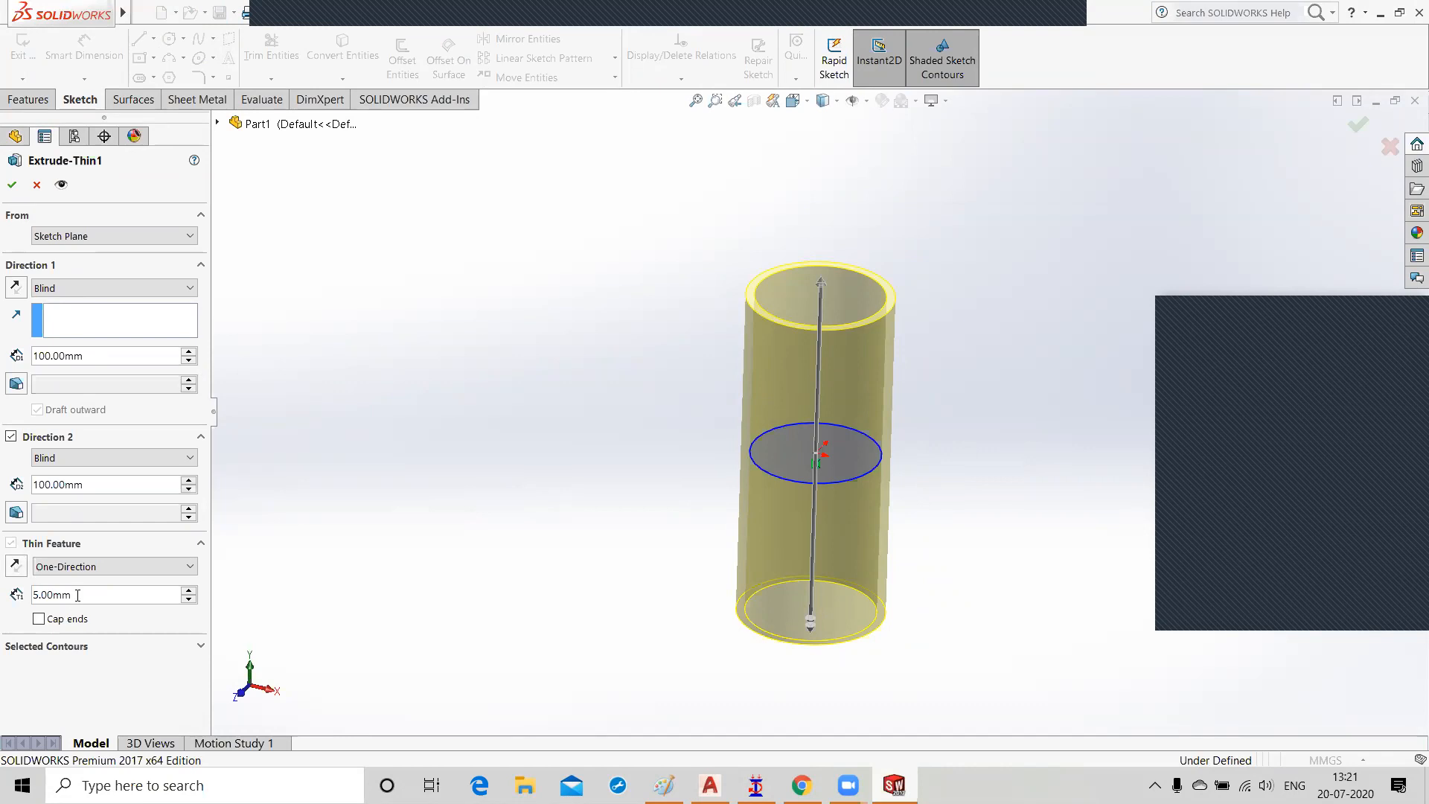
pyautogui.click(17, 568)
pyautogui.click(16, 568)
pyautogui.click(17, 567)
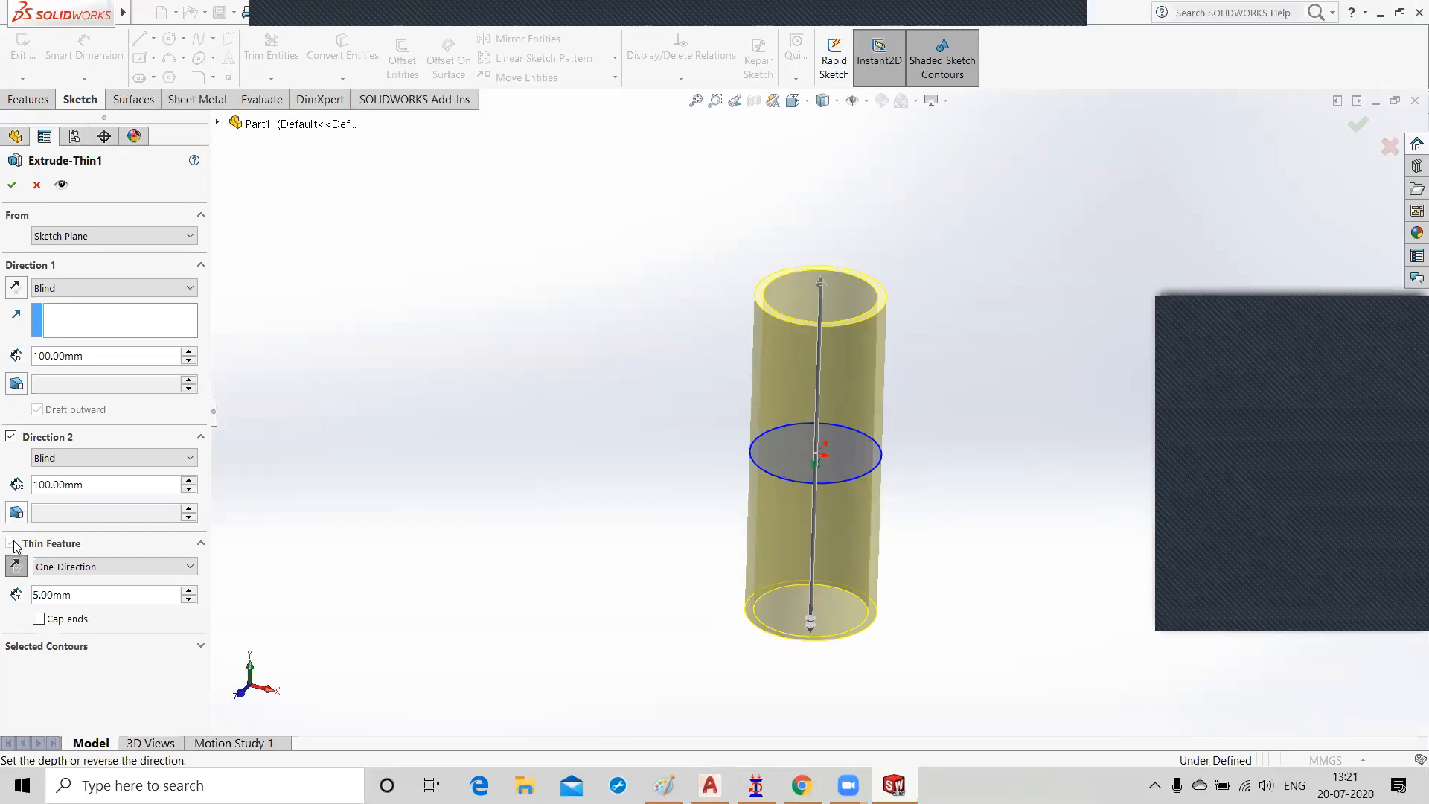
# Step: Remove Direction 2 from the tube's extrusion and try to turn off its thin feature before accepting the edit
pyautogui.click(13, 439)
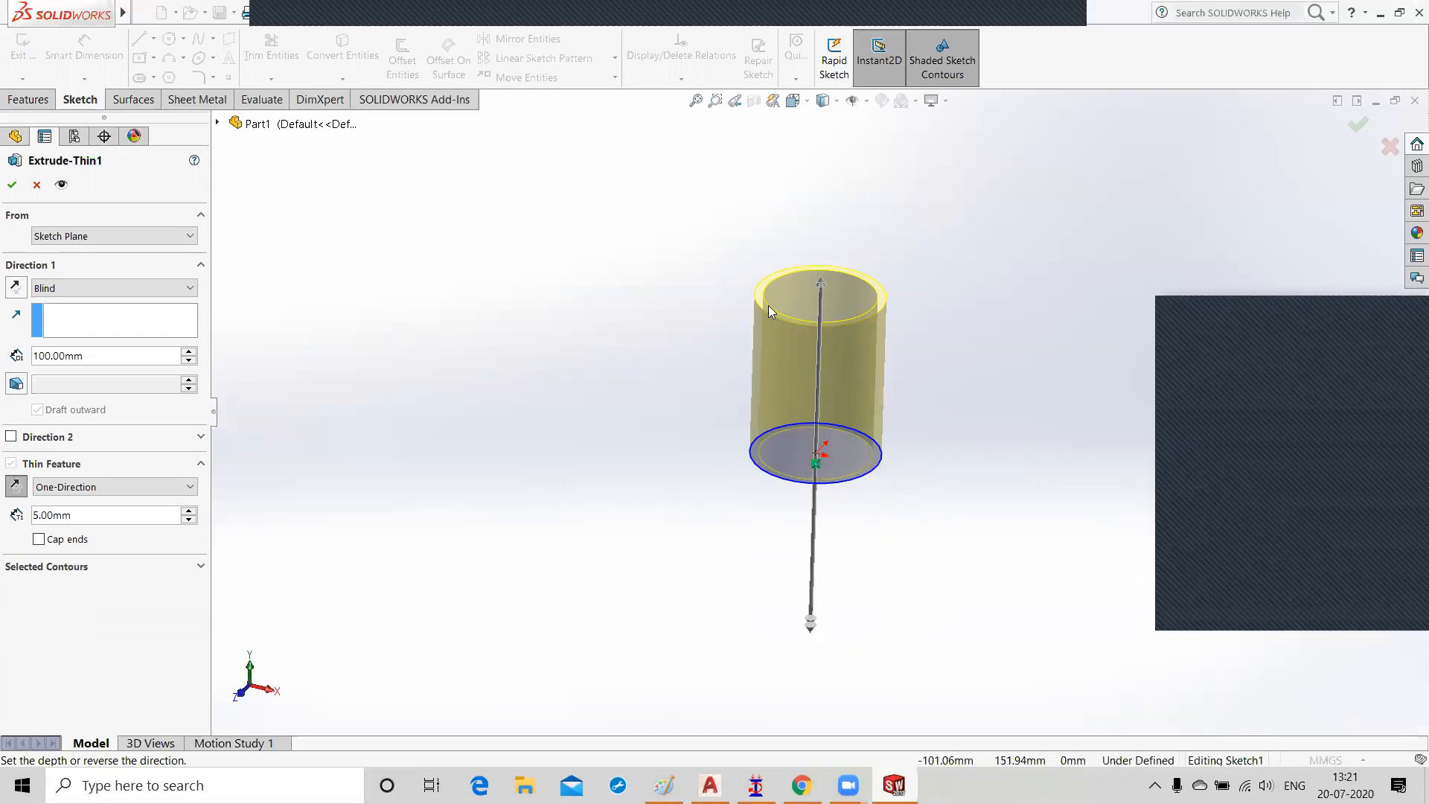
pyautogui.click(762, 463)
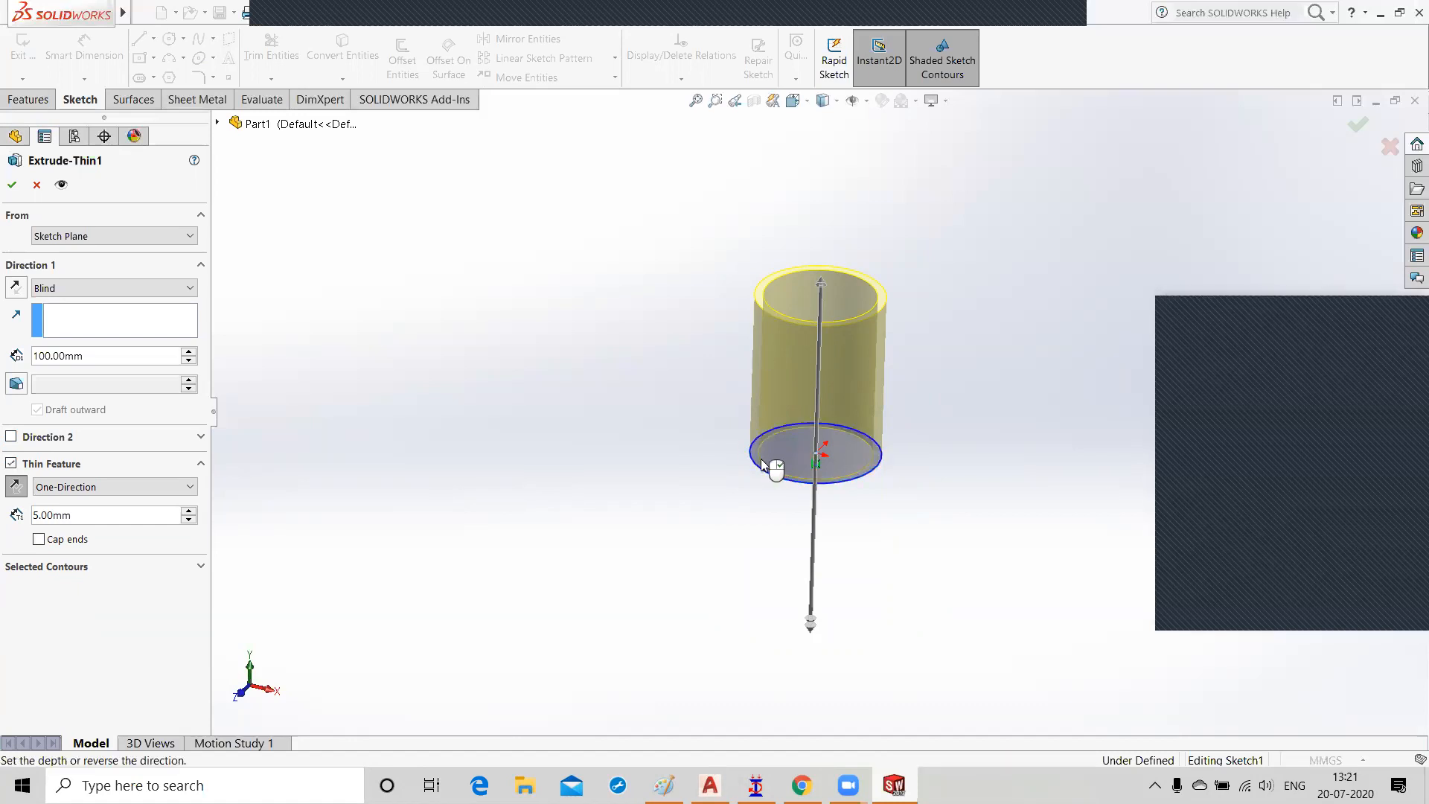
pyautogui.click(11, 463)
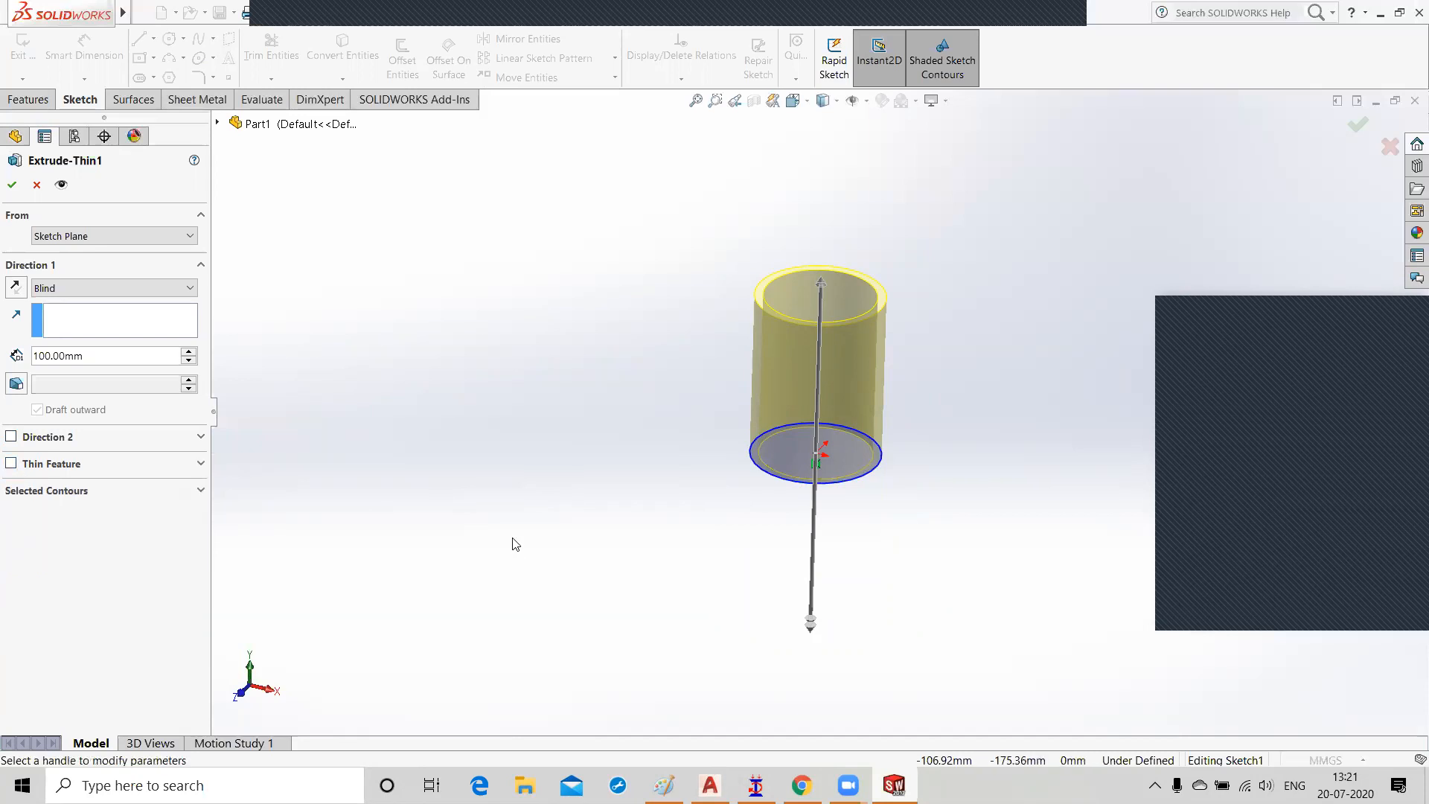
pyautogui.click(66, 321)
pyautogui.click(92, 357)
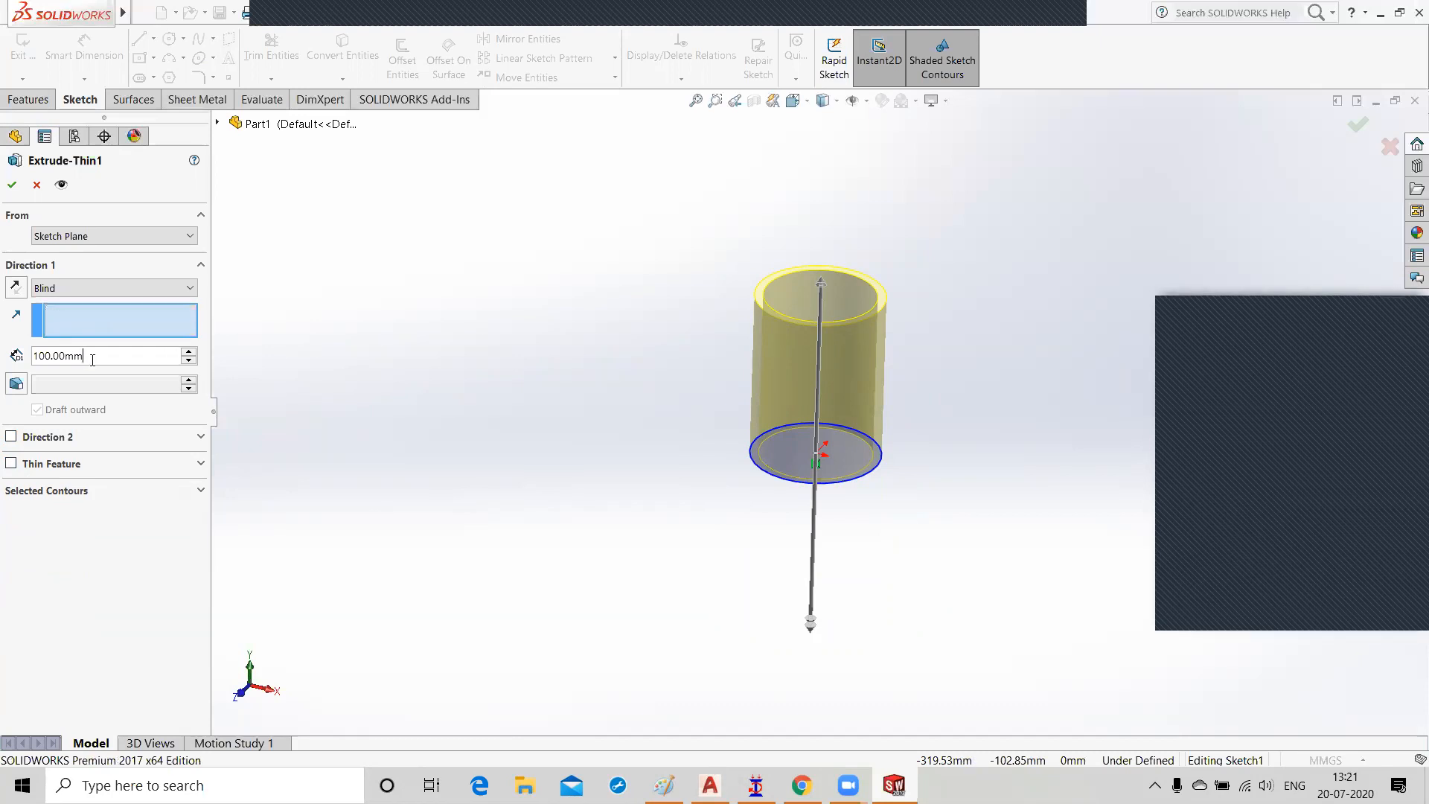
pyautogui.click(12, 185)
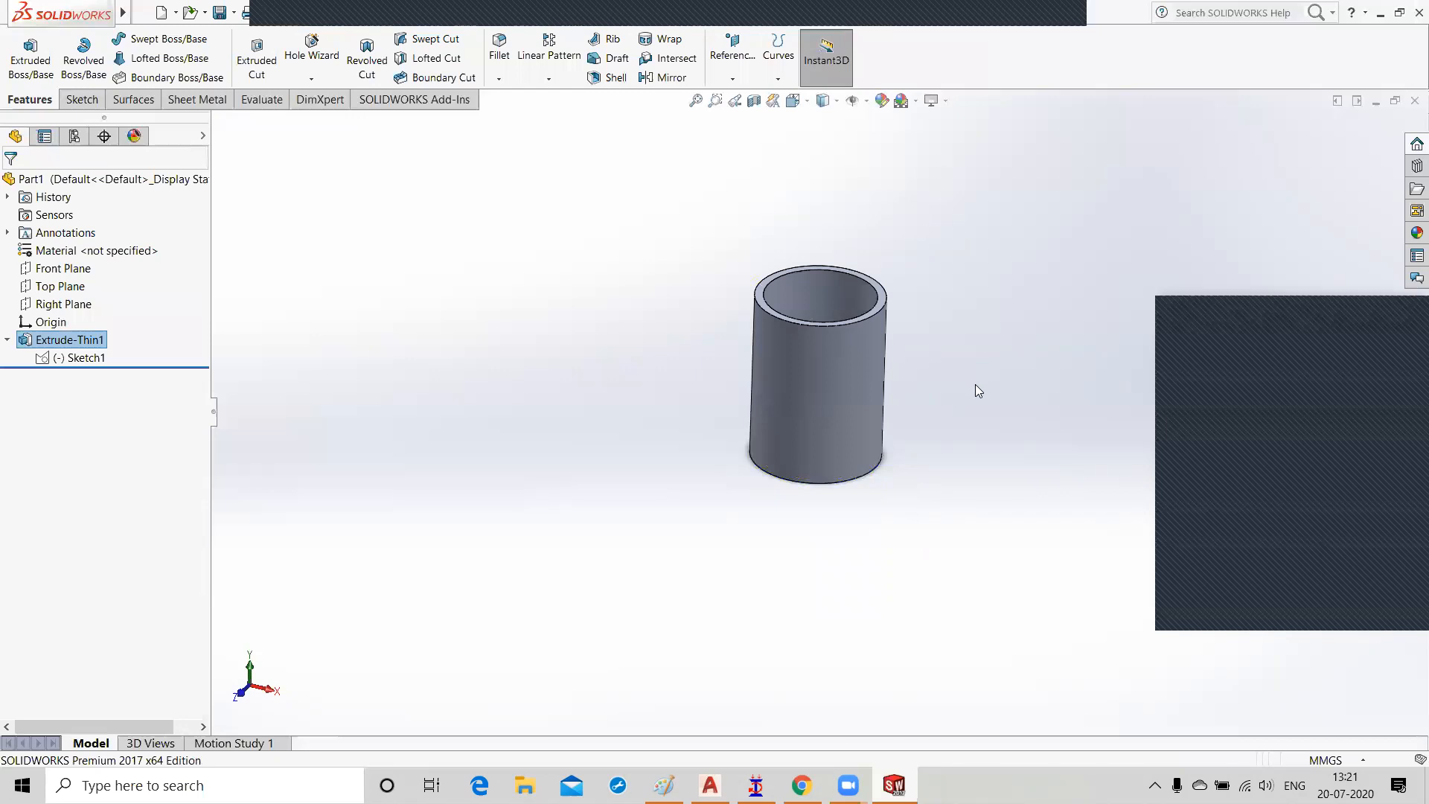
pyautogui.scroll(5, 973, 399)
pyautogui.scroll(-6, 957, 427)
pyautogui.moveTo(980, 440); pyautogui.dragTo(836, 402, button='middle')
pyautogui.click(835, 402)
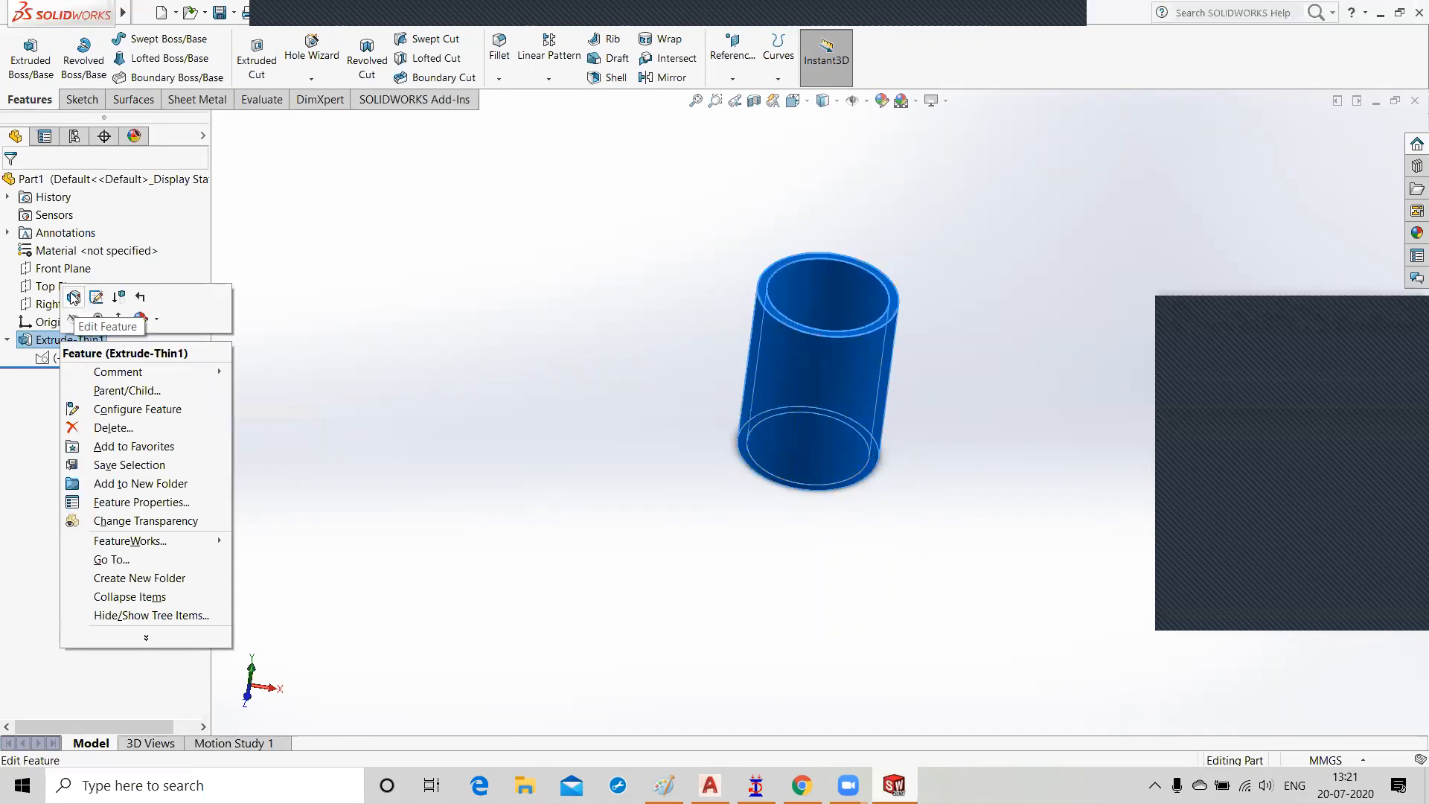
# Step: Edit the tube's extrusion again to clear its selected contour, keeping the wall thickness inward
pyautogui.click(96, 297)
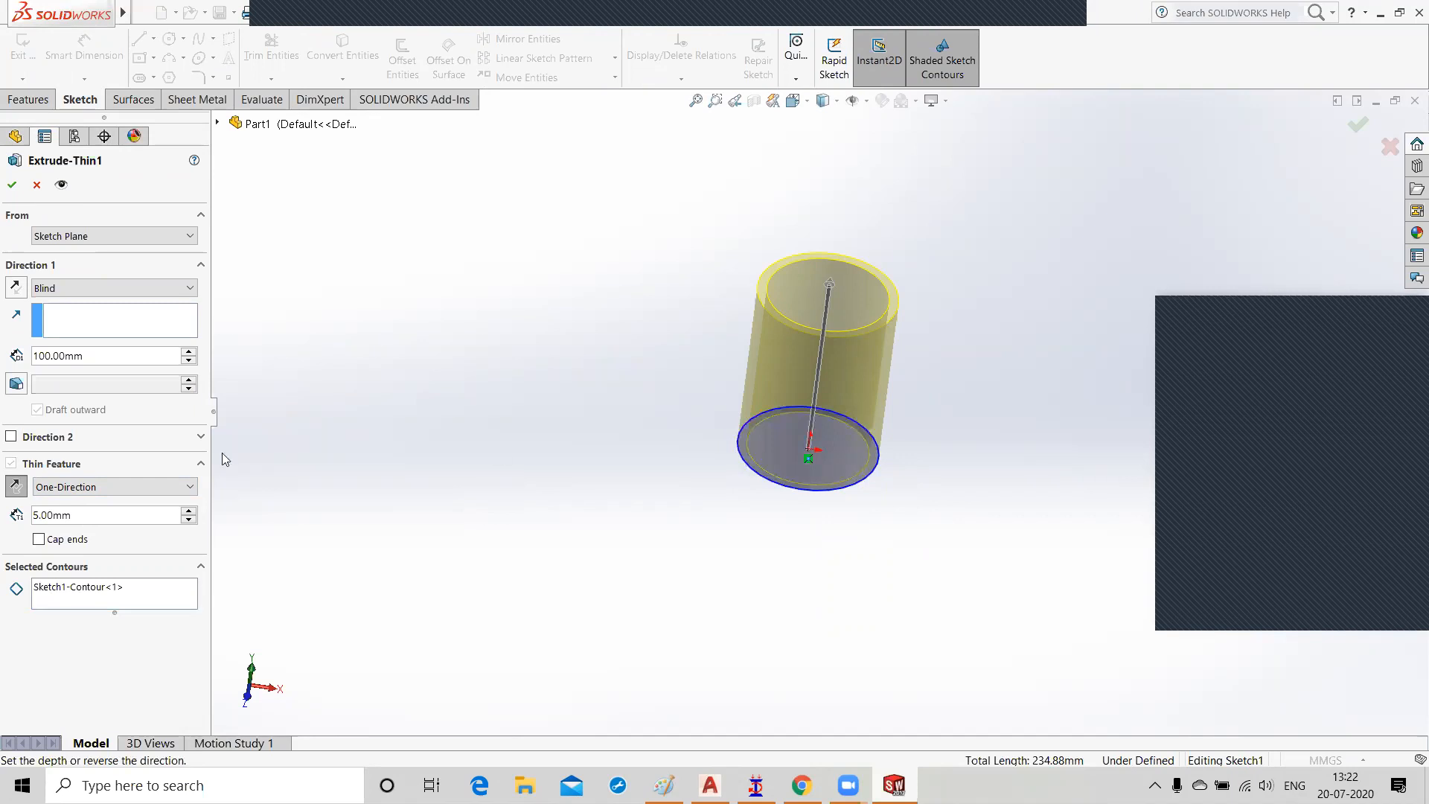
pyautogui.click(15, 486)
pyautogui.click(16, 486)
pyautogui.click(786, 426)
pyautogui.click(755, 429)
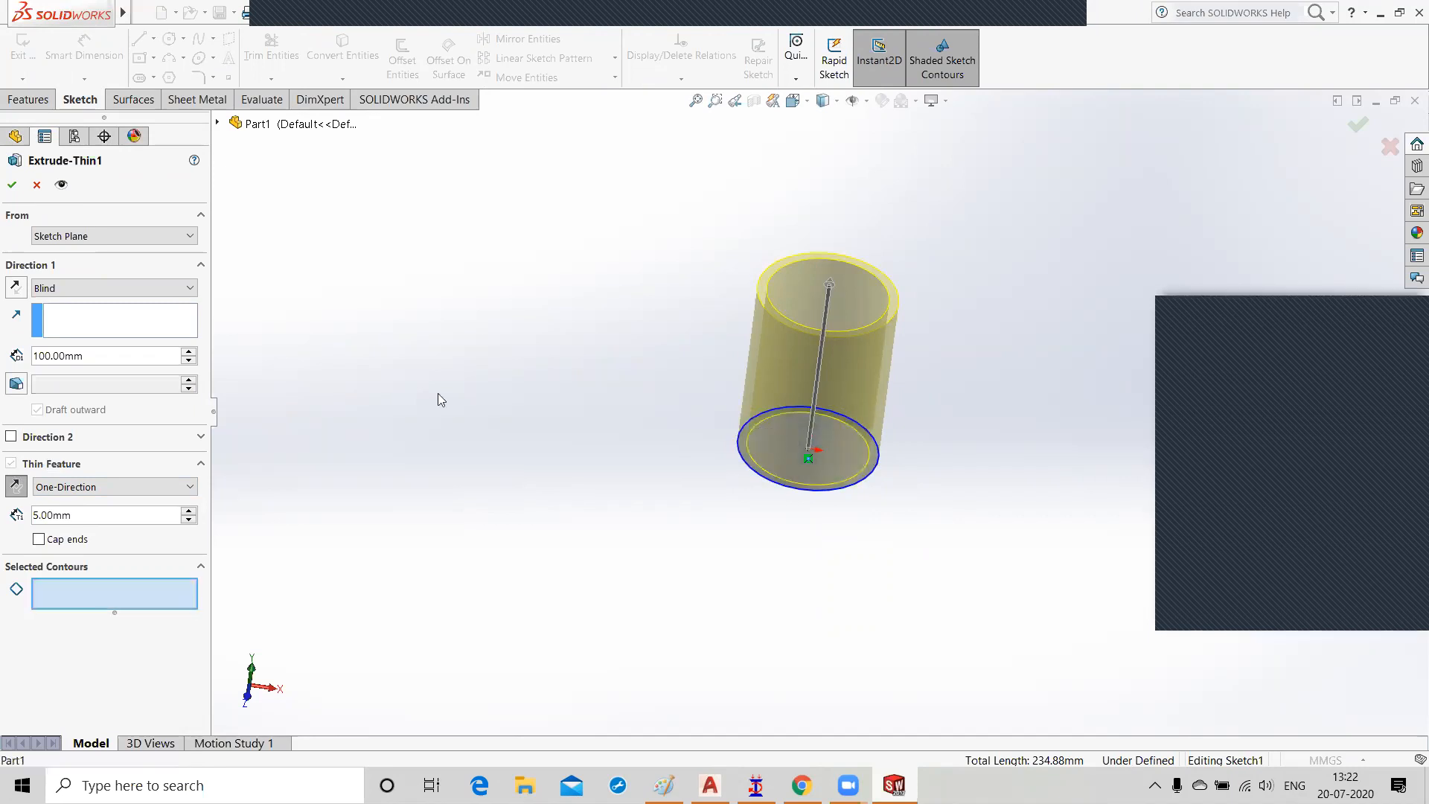
pyautogui.click(12, 186)
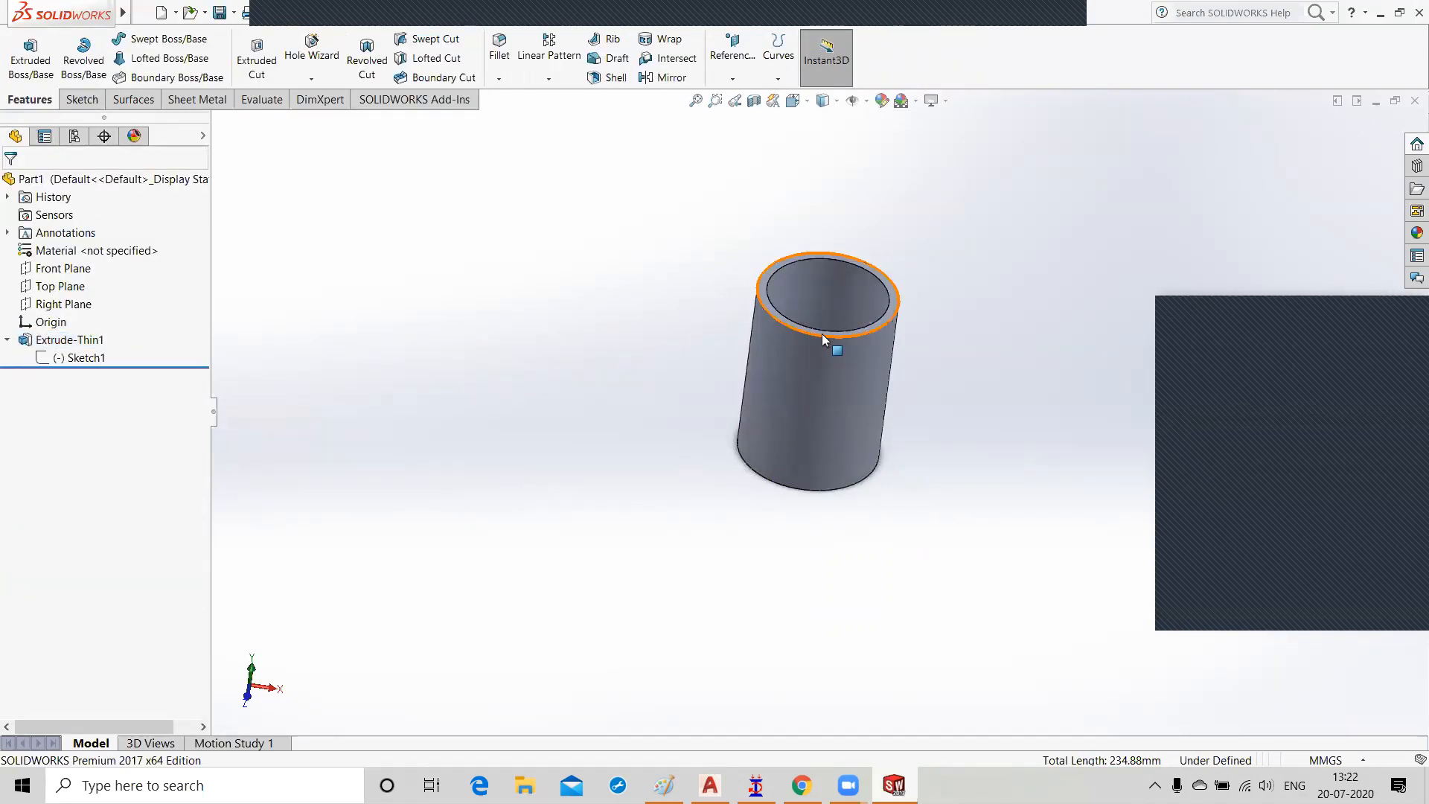
# Step: Sketch a center rectangle on the Top Plane beside the tube and exit the sketch
pyautogui.scroll(2, 823, 334)
pyautogui.scroll(-2, 823, 333)
pyautogui.scroll(1, 821, 332)
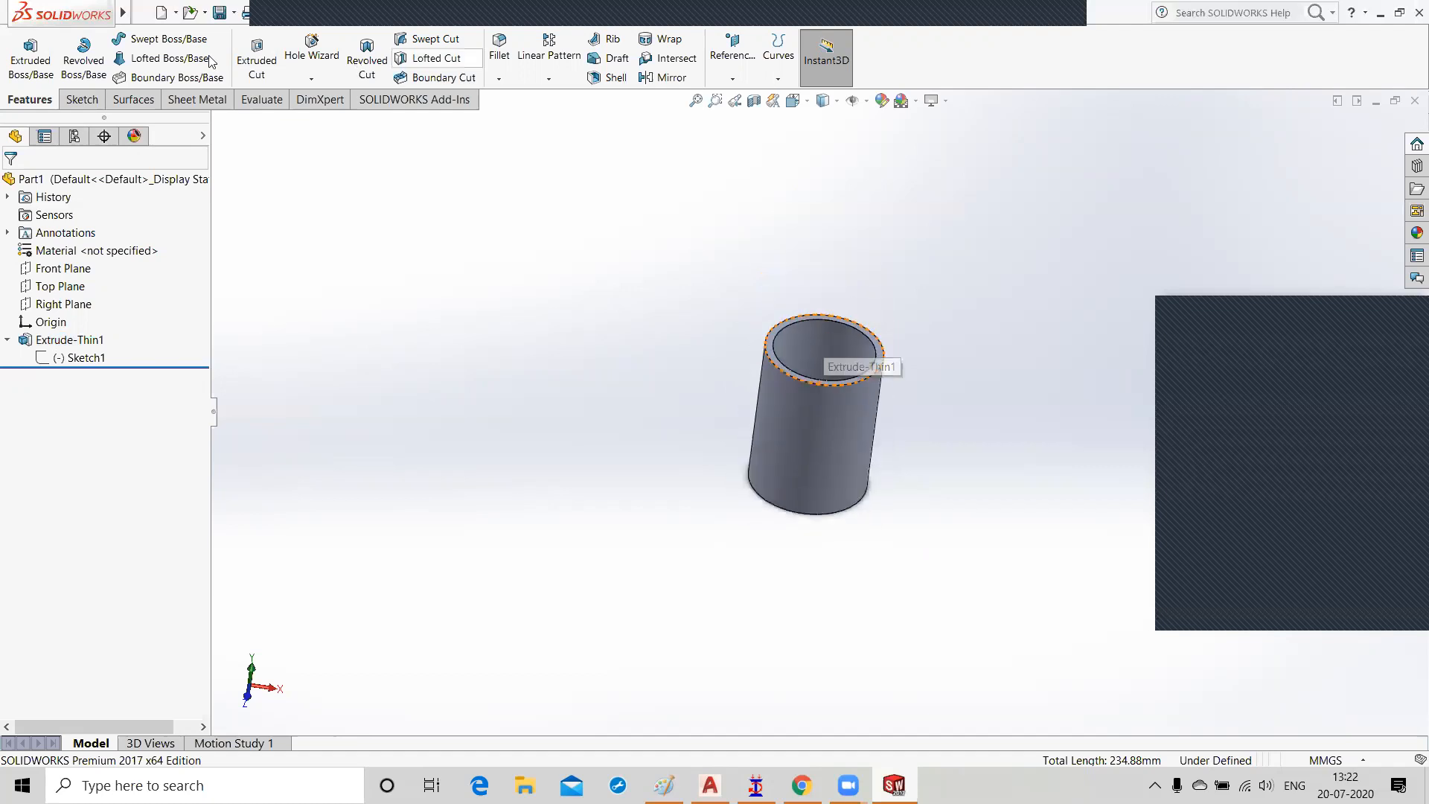
pyautogui.click(80, 99)
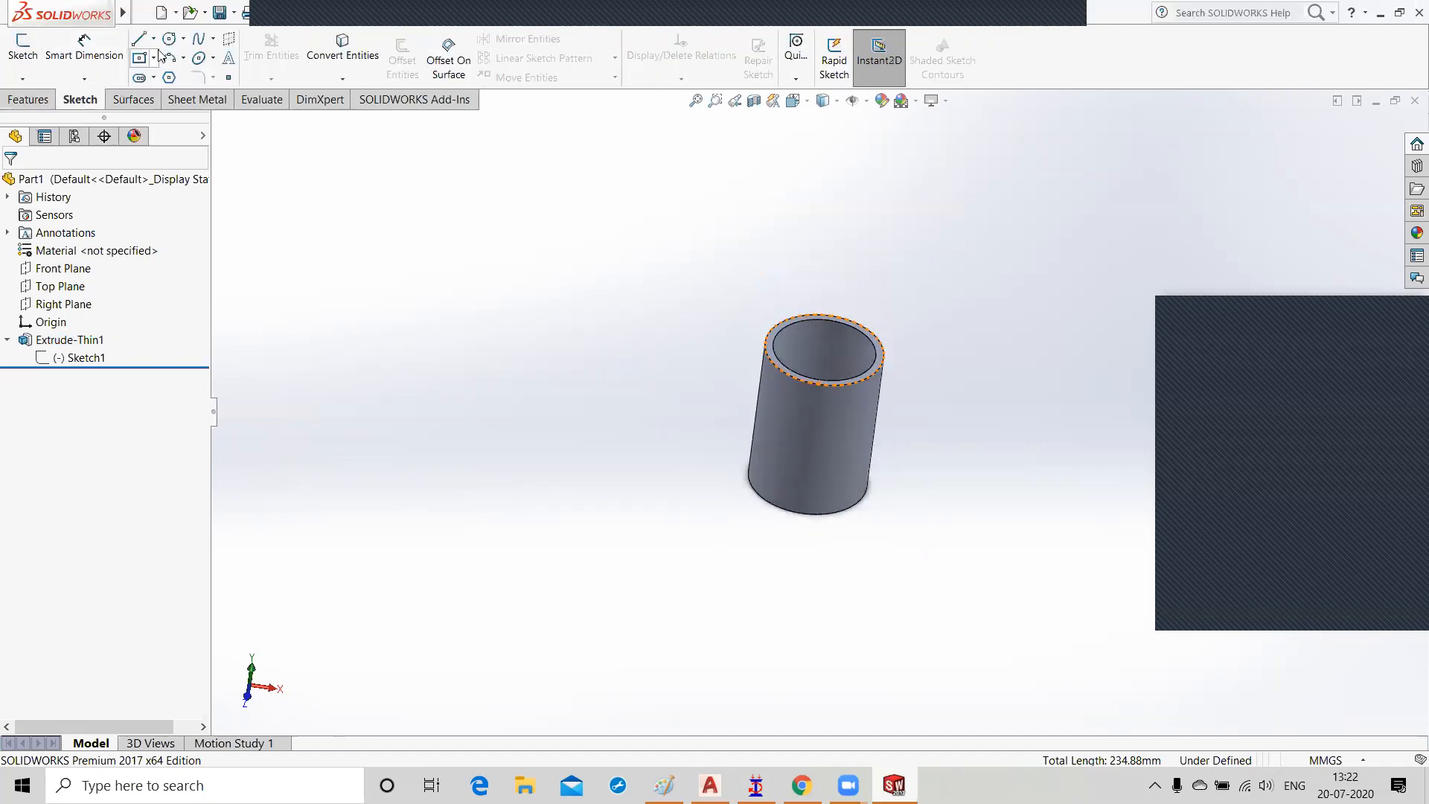
pyautogui.click(148, 59)
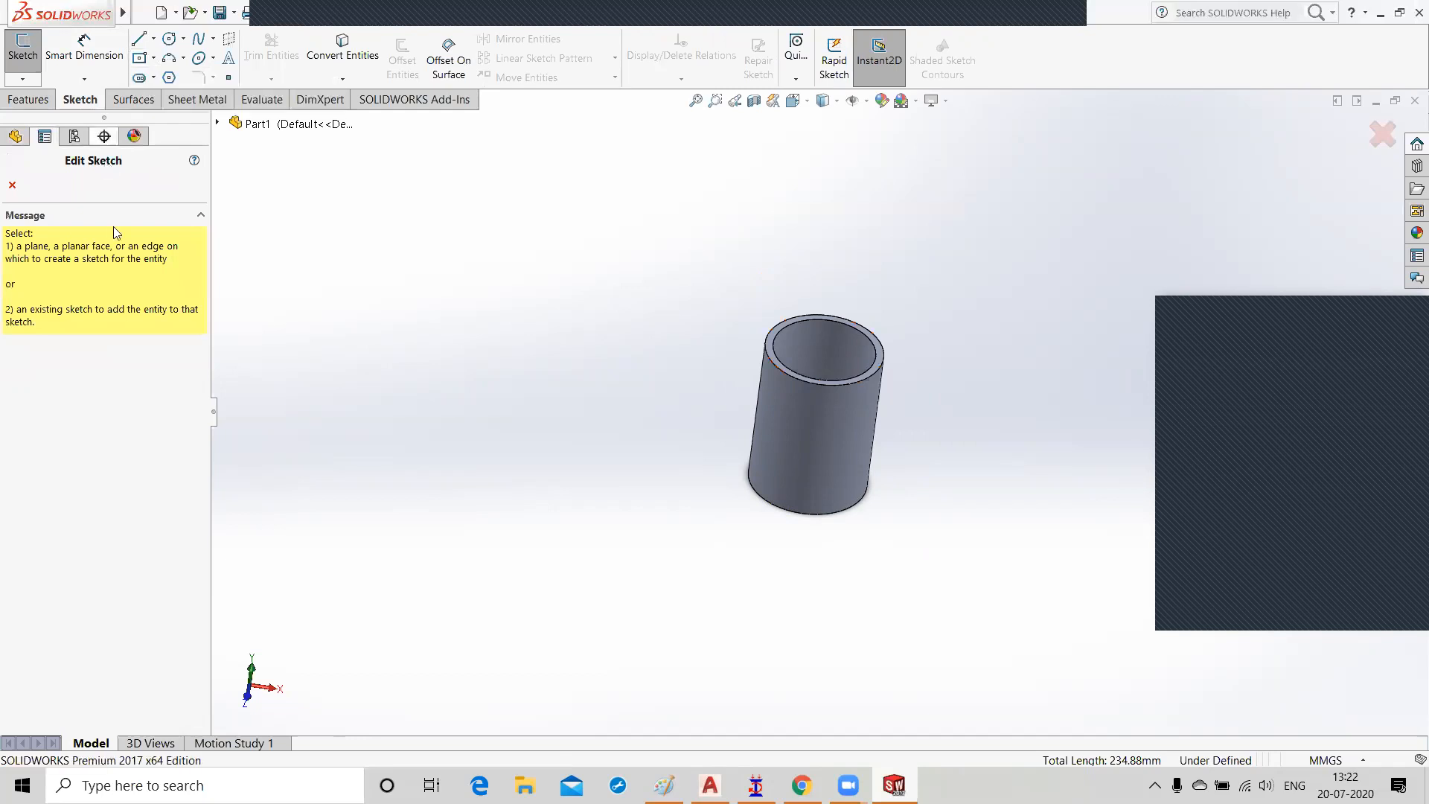
pyautogui.click(217, 124)
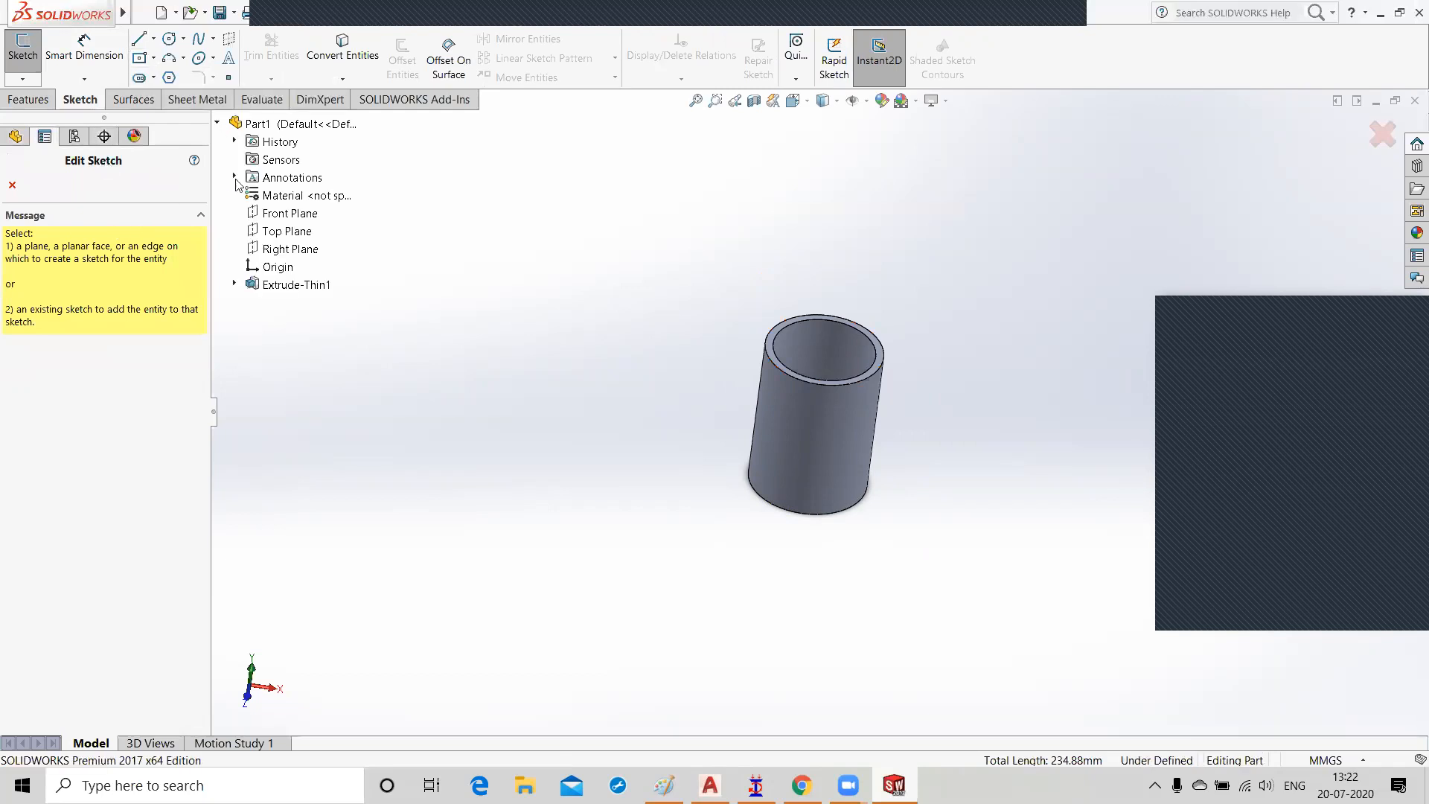
pyautogui.click(283, 232)
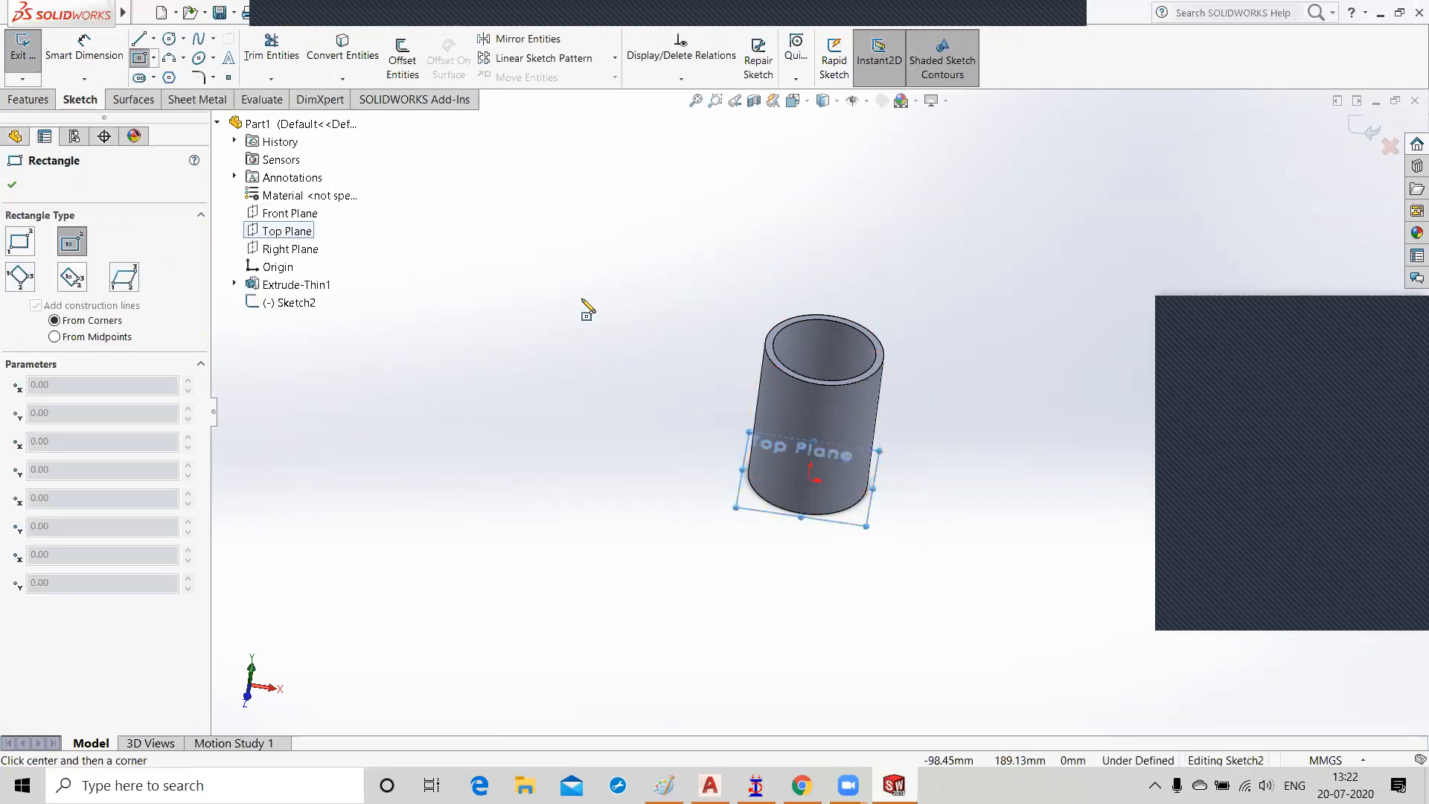
pyautogui.click(628, 461)
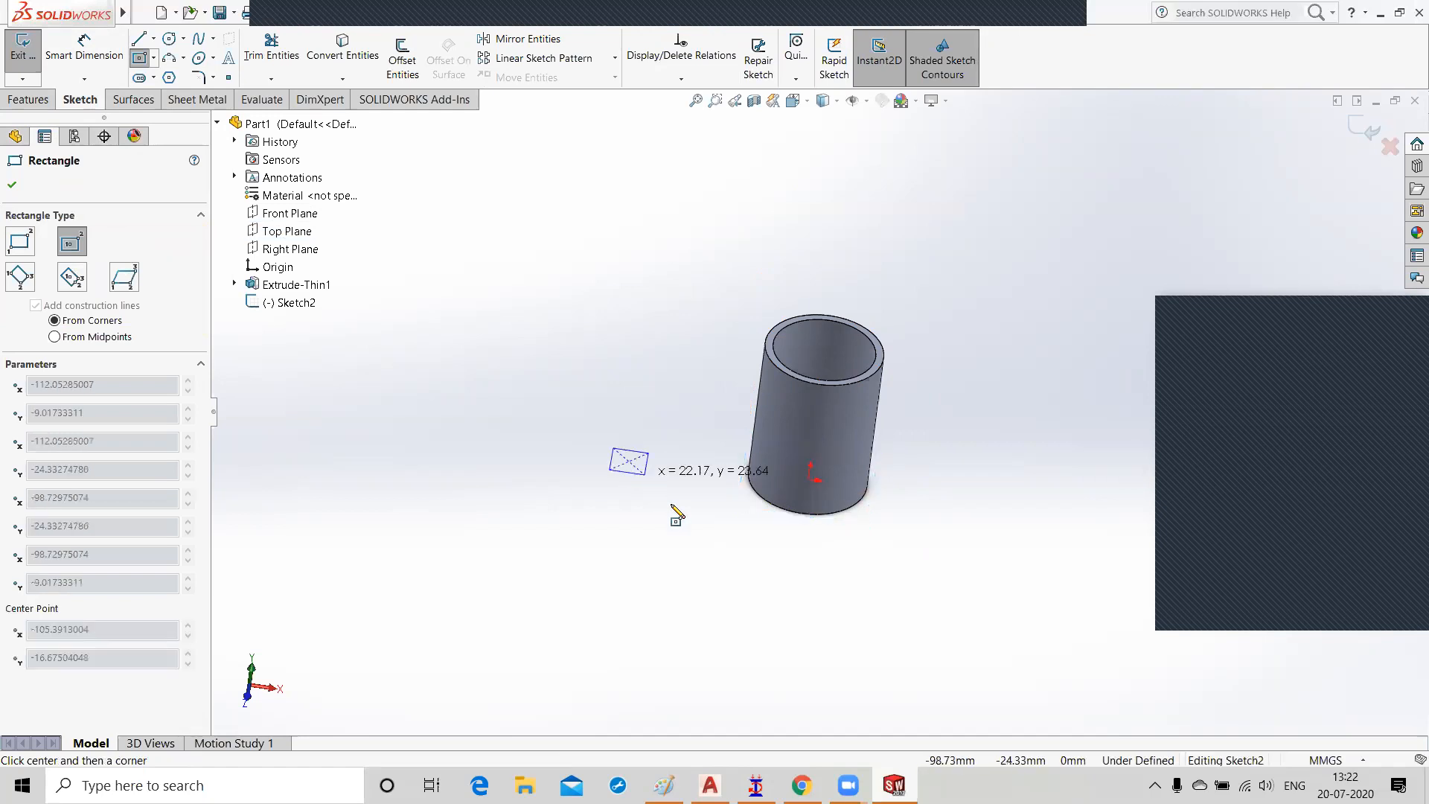
pyautogui.click(697, 531)
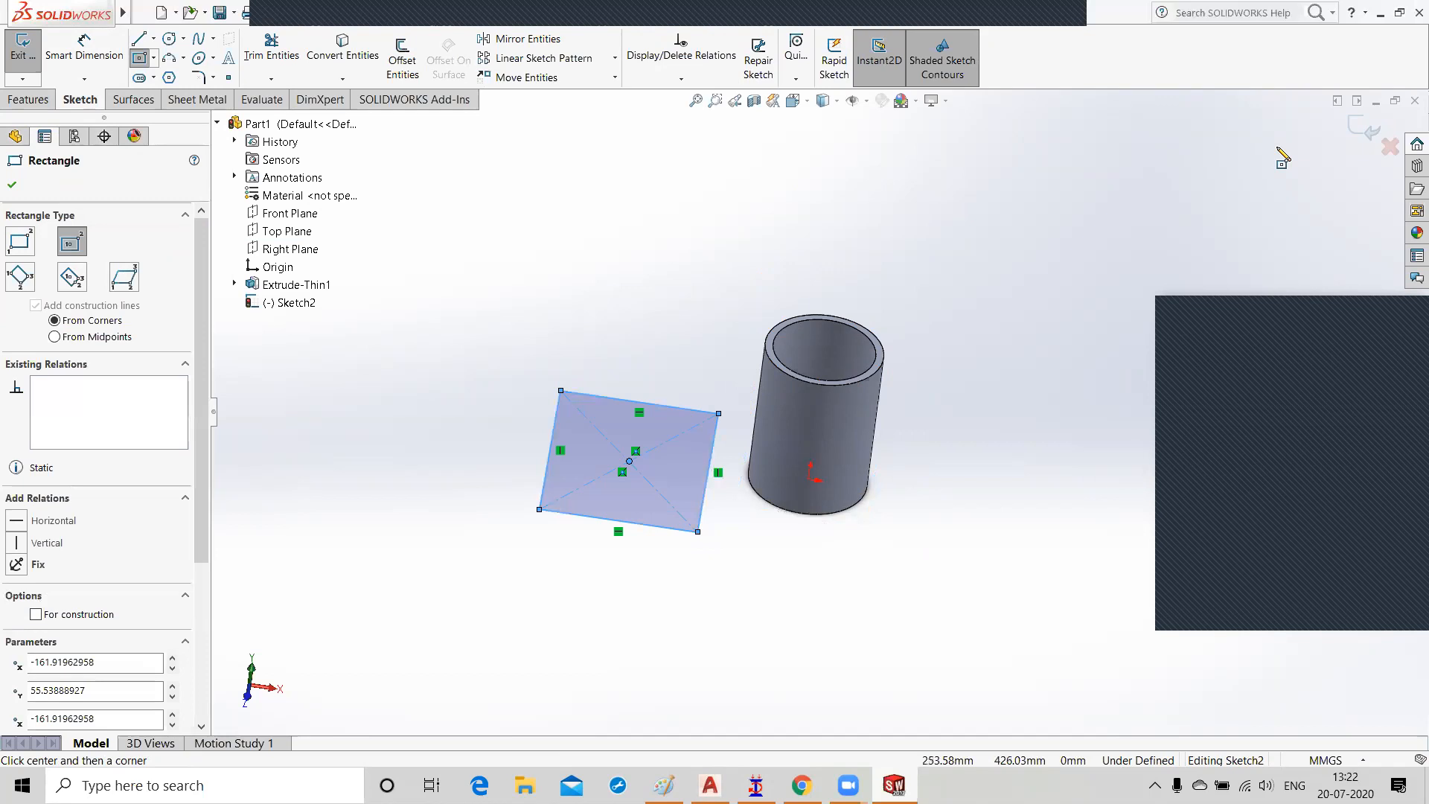
pyautogui.click(1366, 128)
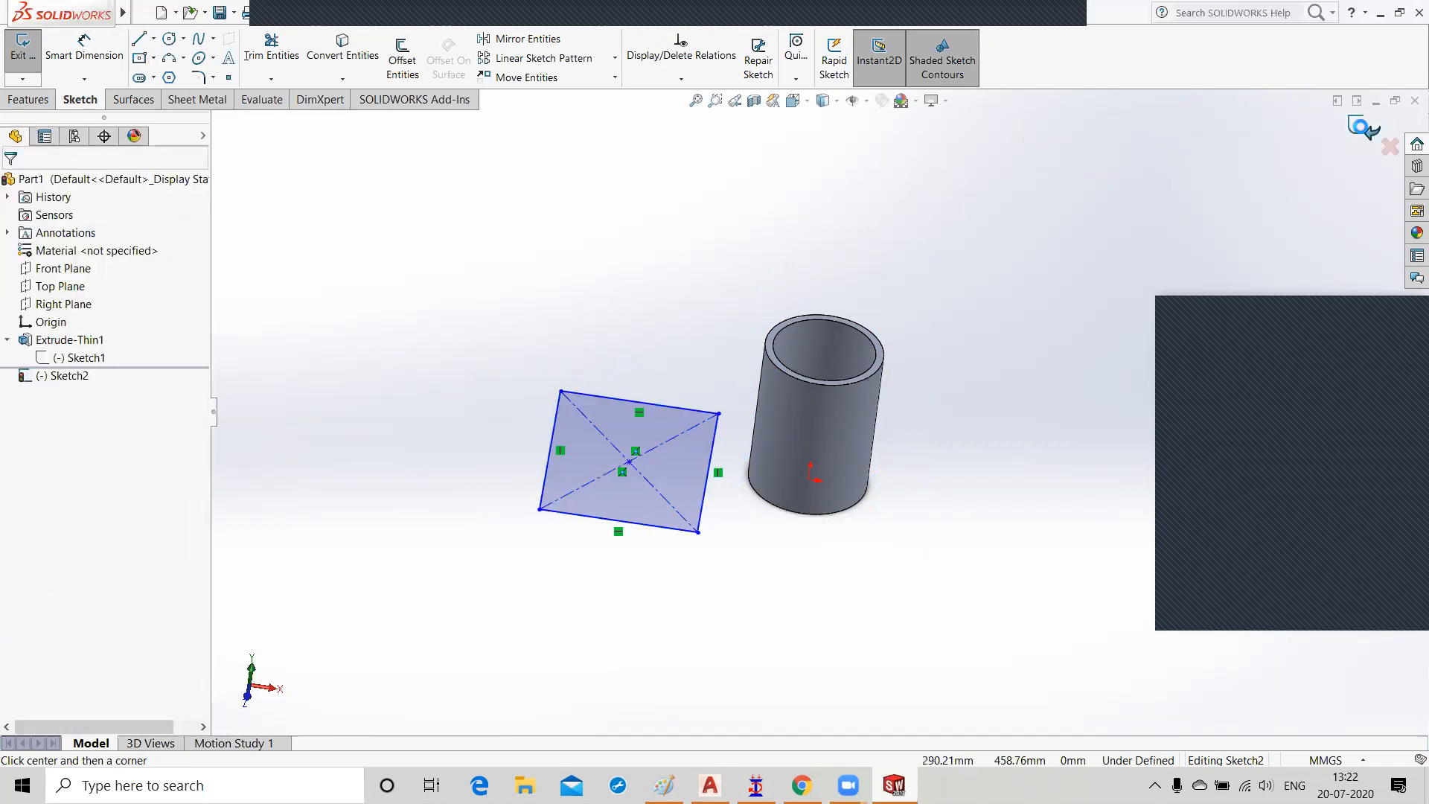
# Step: Extrude the rectangle sketch beside the tube upward as a blind boss 90 mm high
pyautogui.click(28, 99)
pyautogui.click(33, 69)
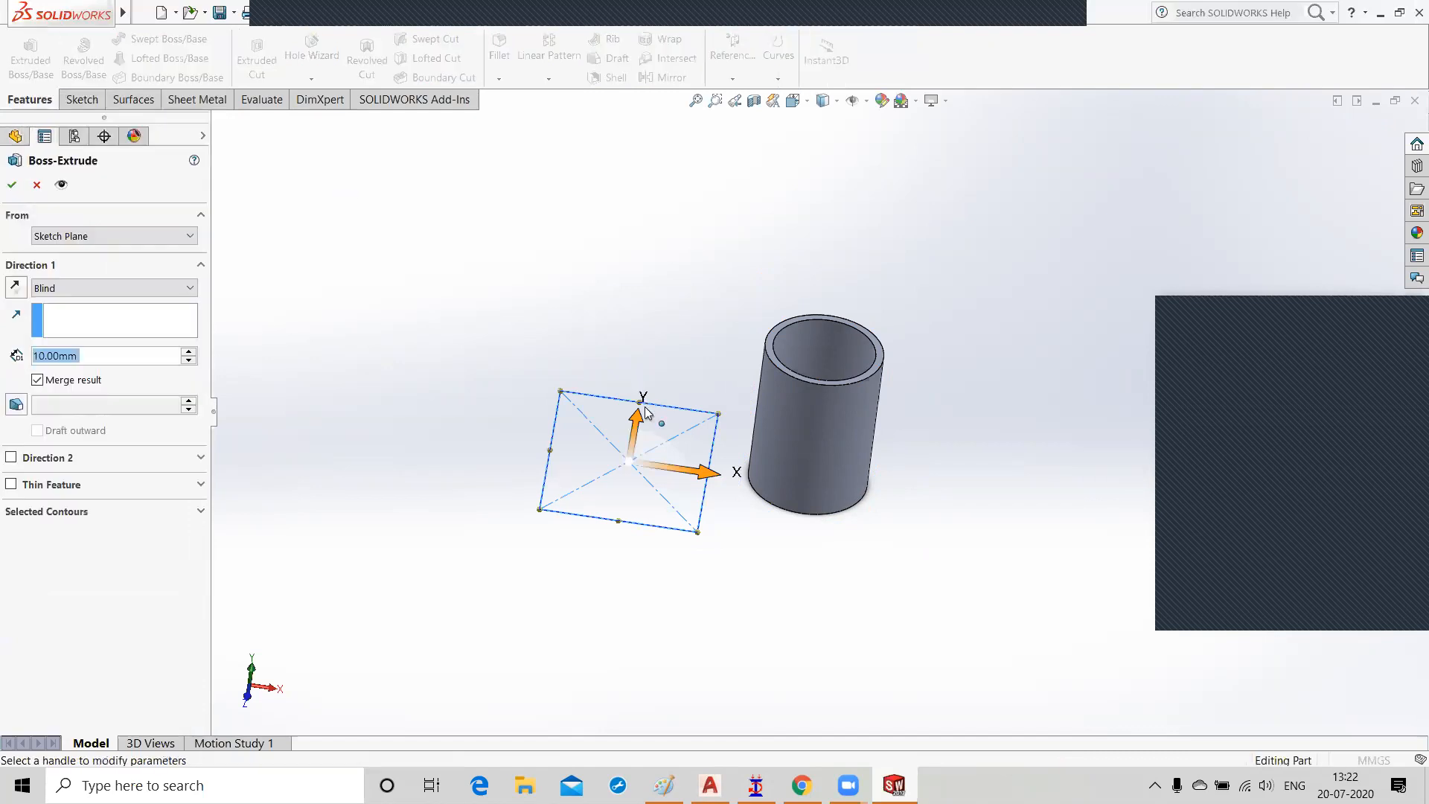
pyautogui.moveTo(711, 534); pyautogui.dragTo(720, 493, button='middle')
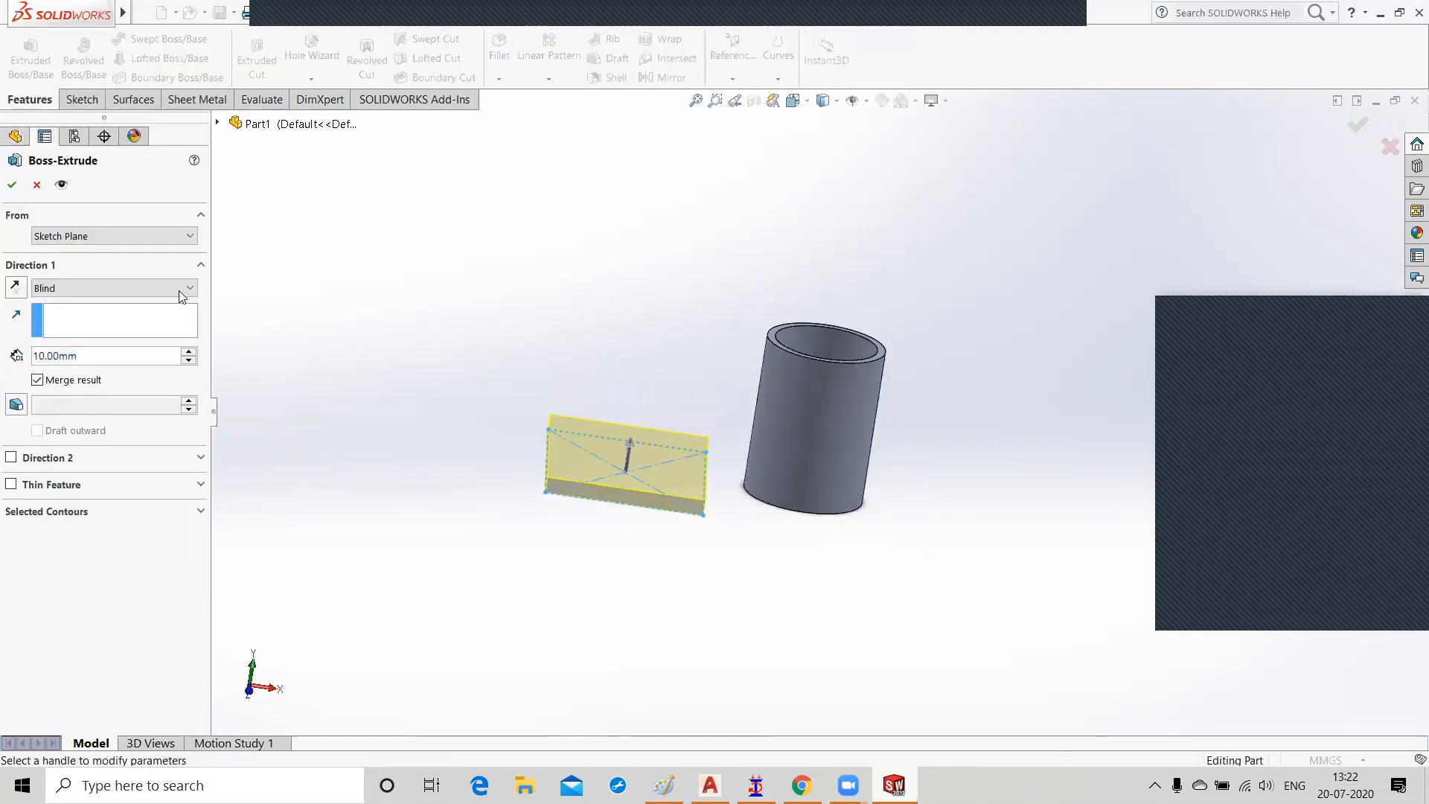
pyautogui.click(190, 352)
pyautogui.click(191, 352)
pyautogui.click(190, 352)
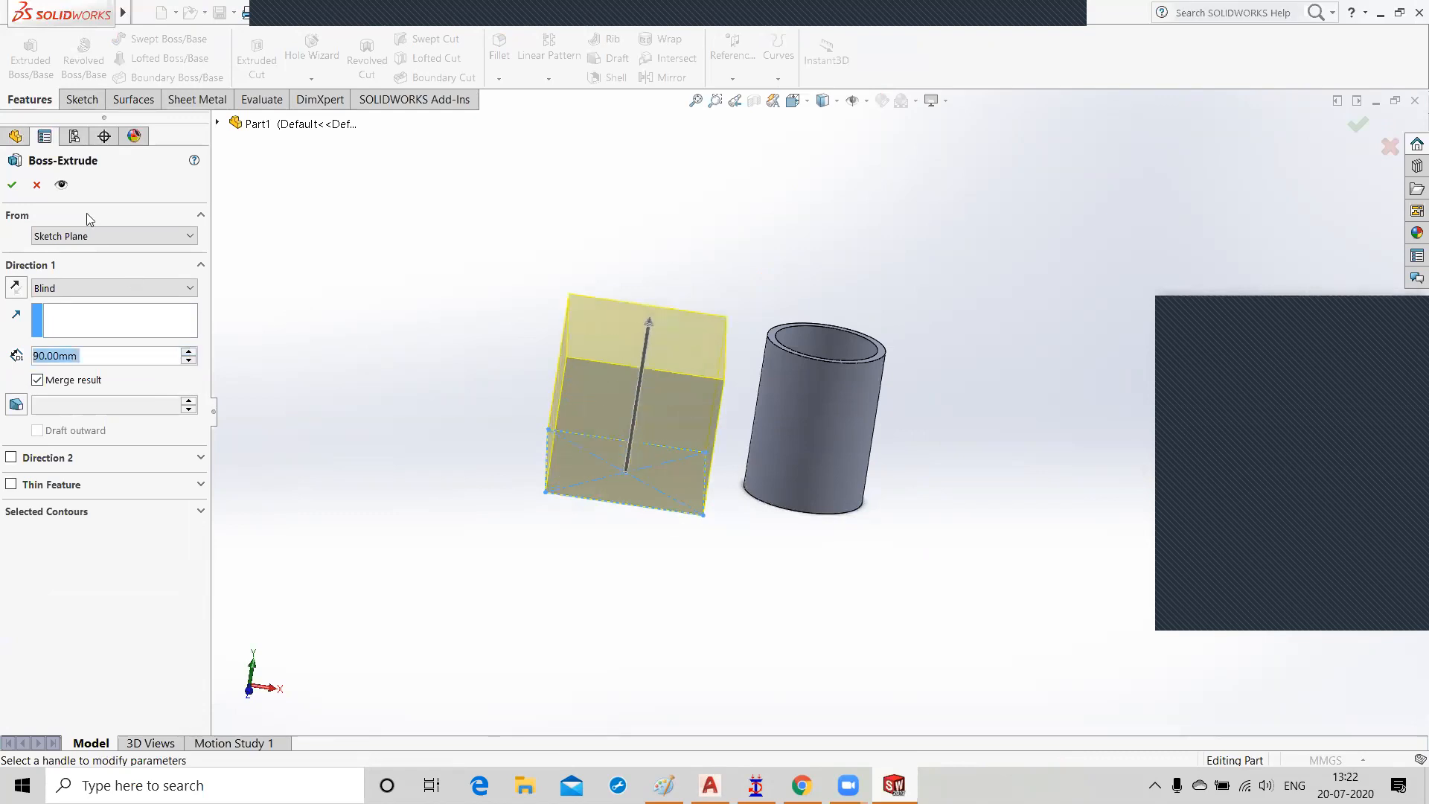
pyautogui.click(12, 186)
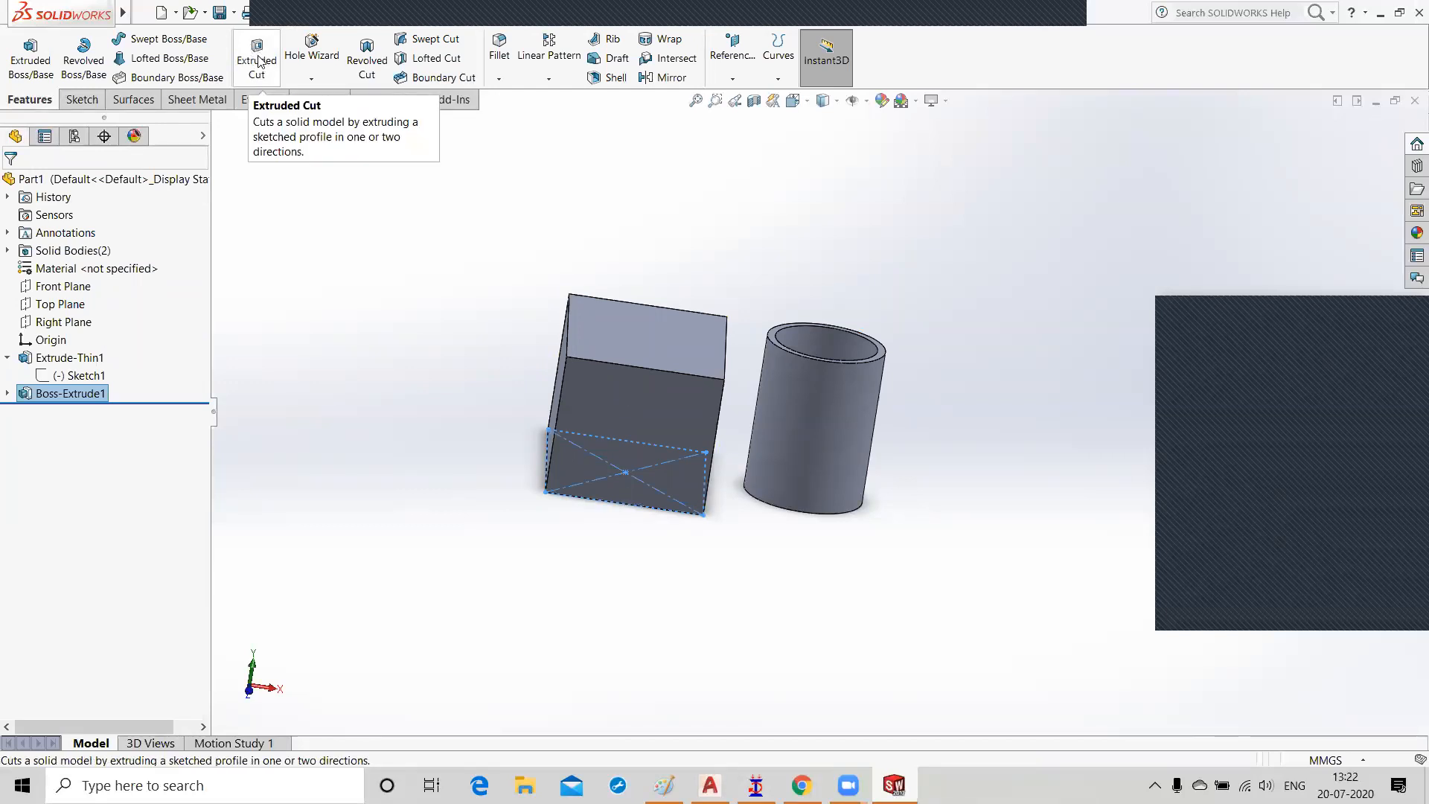
# Step: Sketch a circle with a radius of about 24.6 mm near the middle of the block's top face and exit the sketch
pyautogui.click(499, 345)
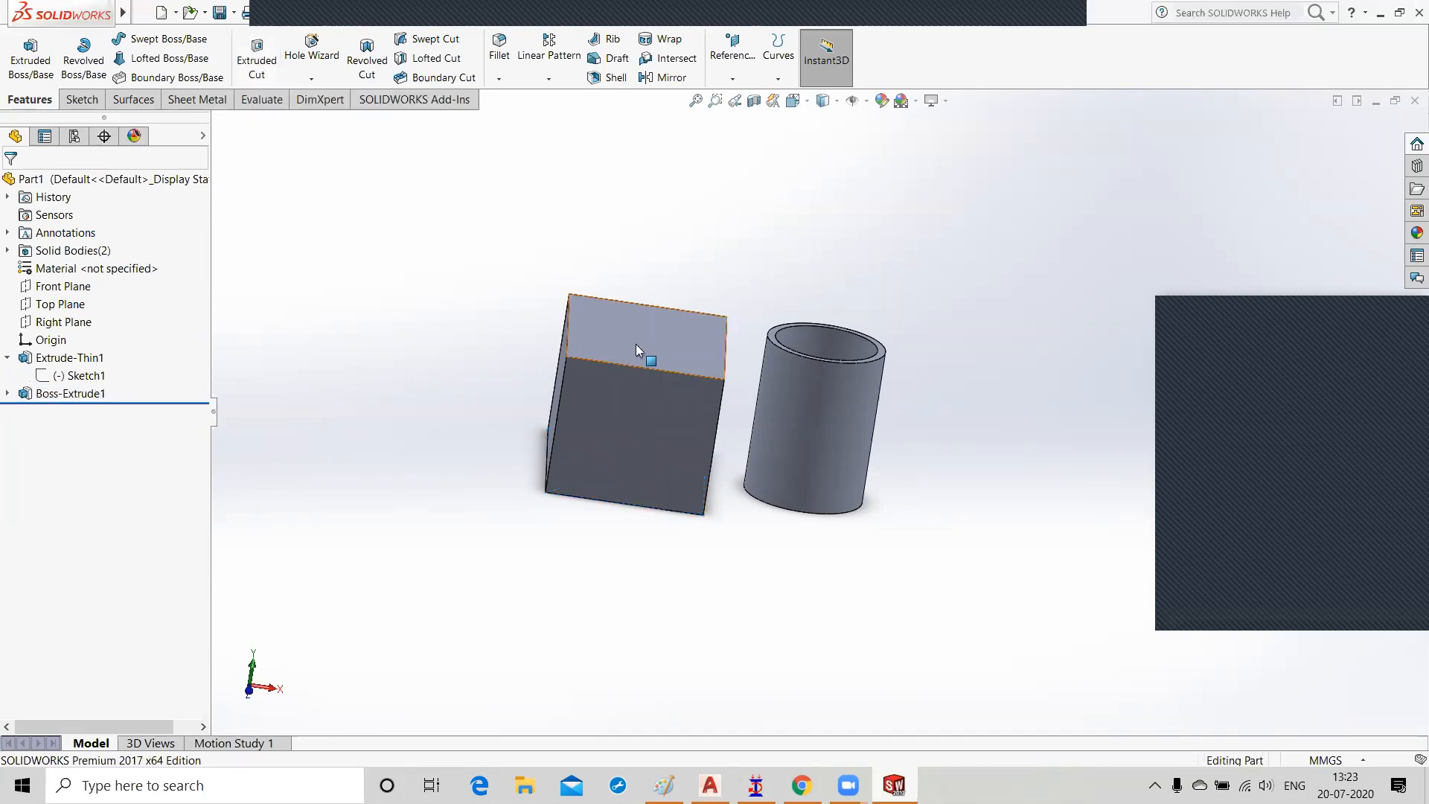
pyautogui.moveTo(628, 323); pyautogui.dragTo(630, 335, button='middle')
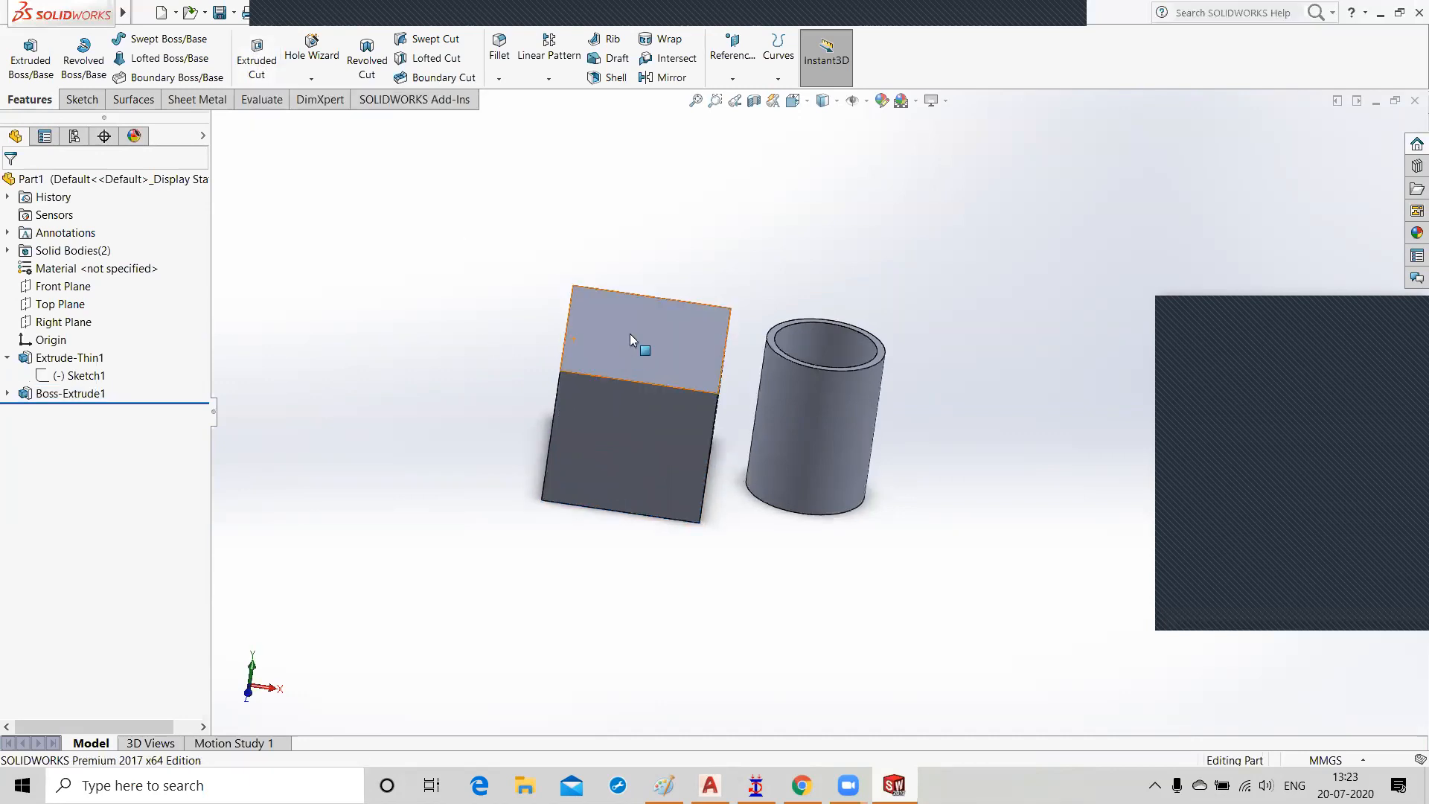
pyautogui.click(630, 336)
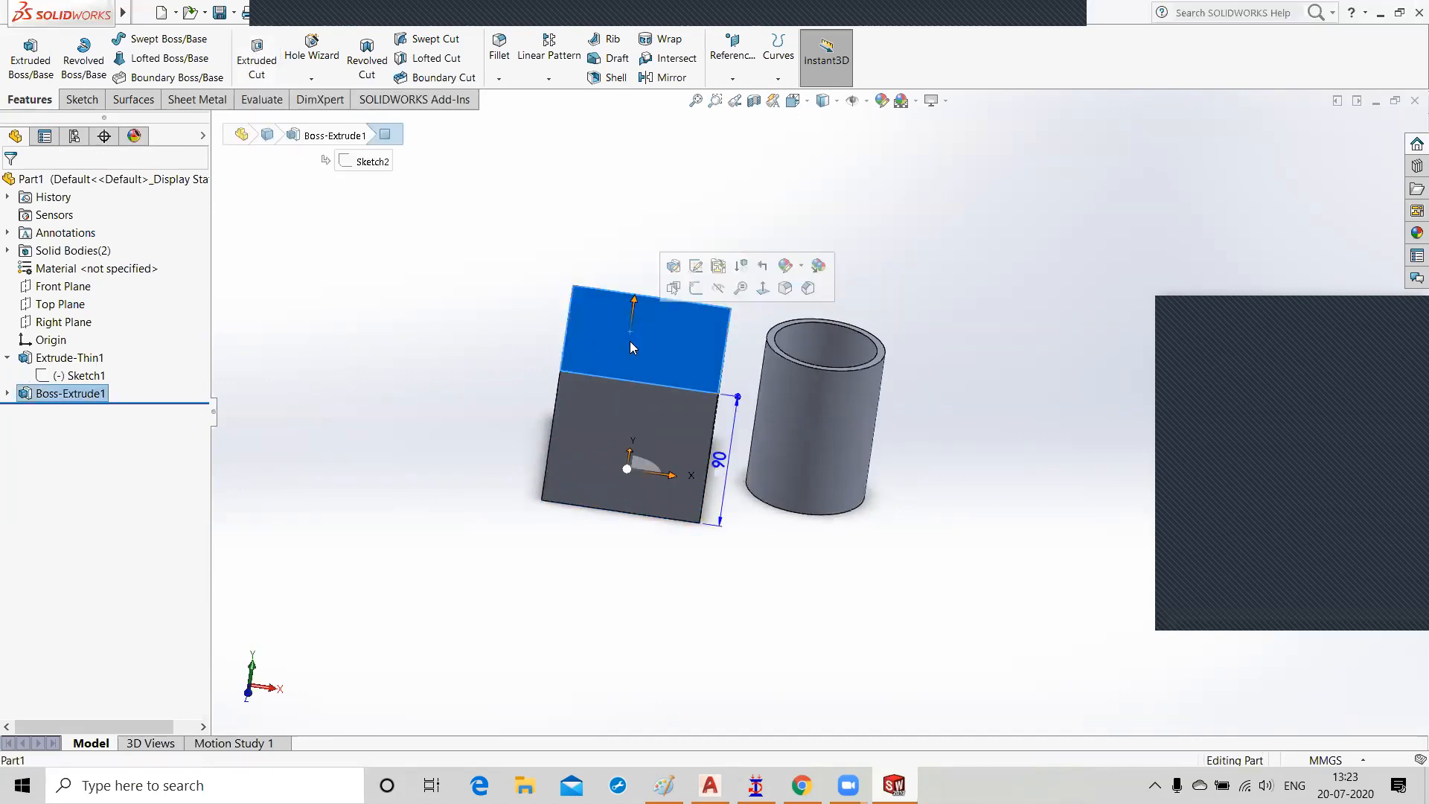
pyautogui.click(695, 289)
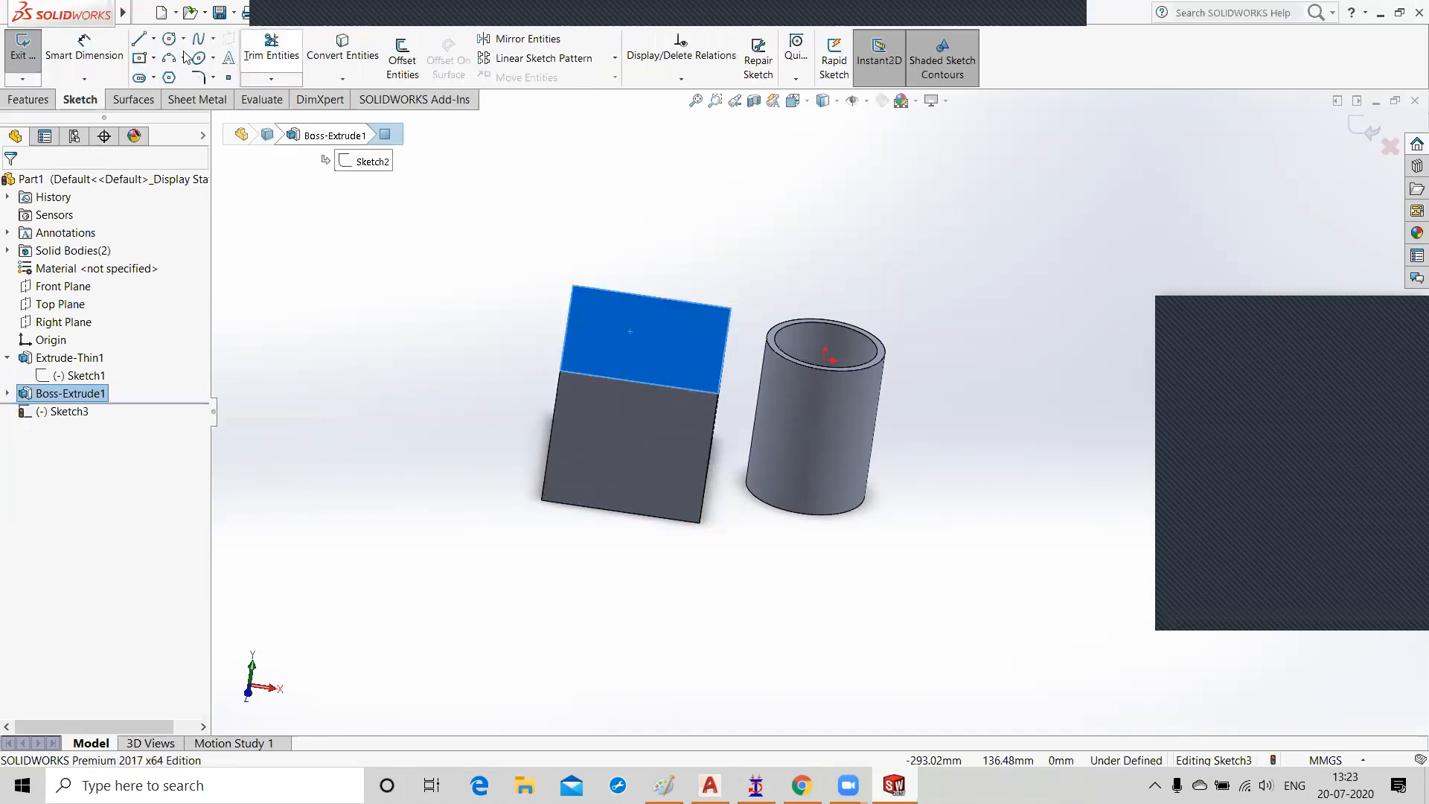
pyautogui.click(636, 339)
pyautogui.click(672, 362)
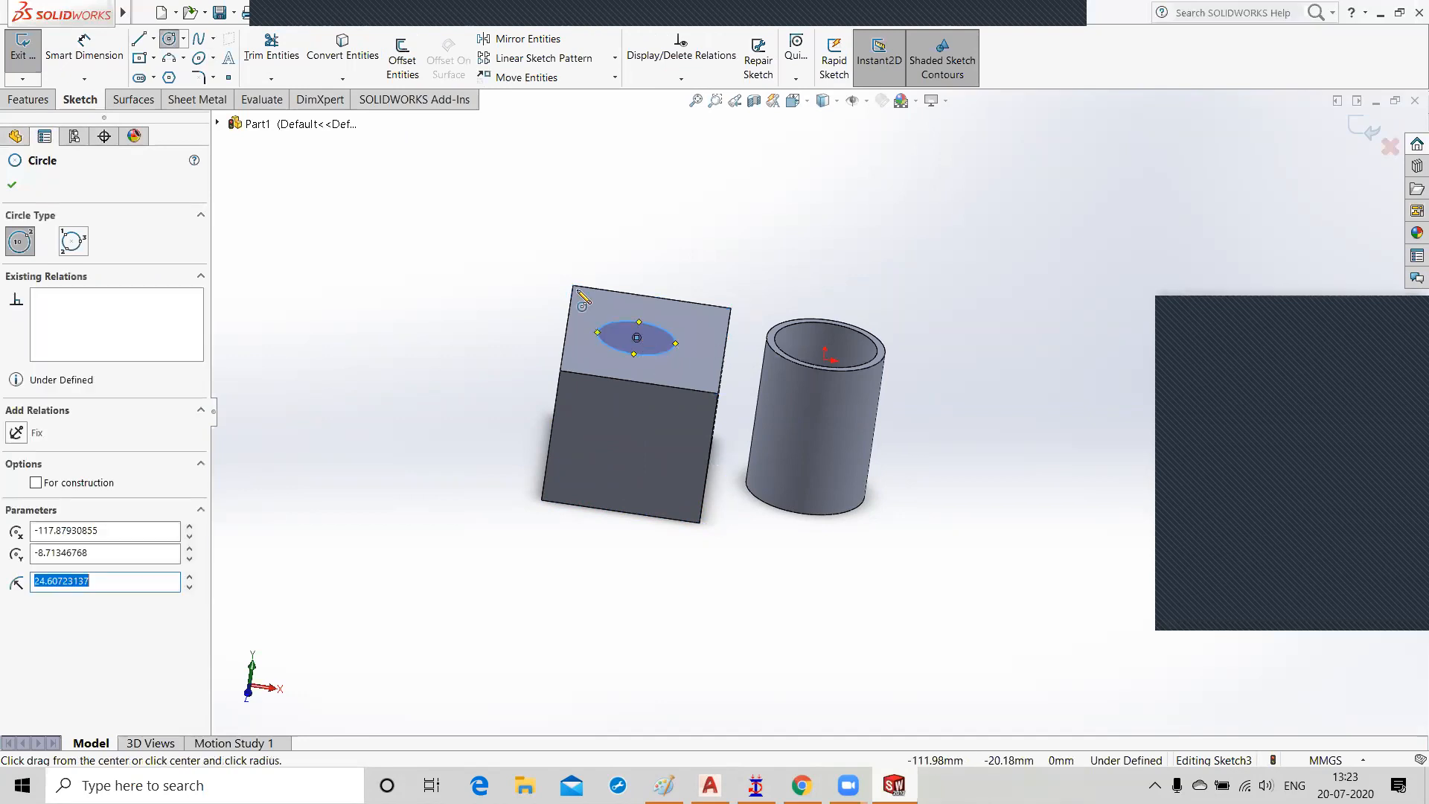
pyautogui.click(12, 184)
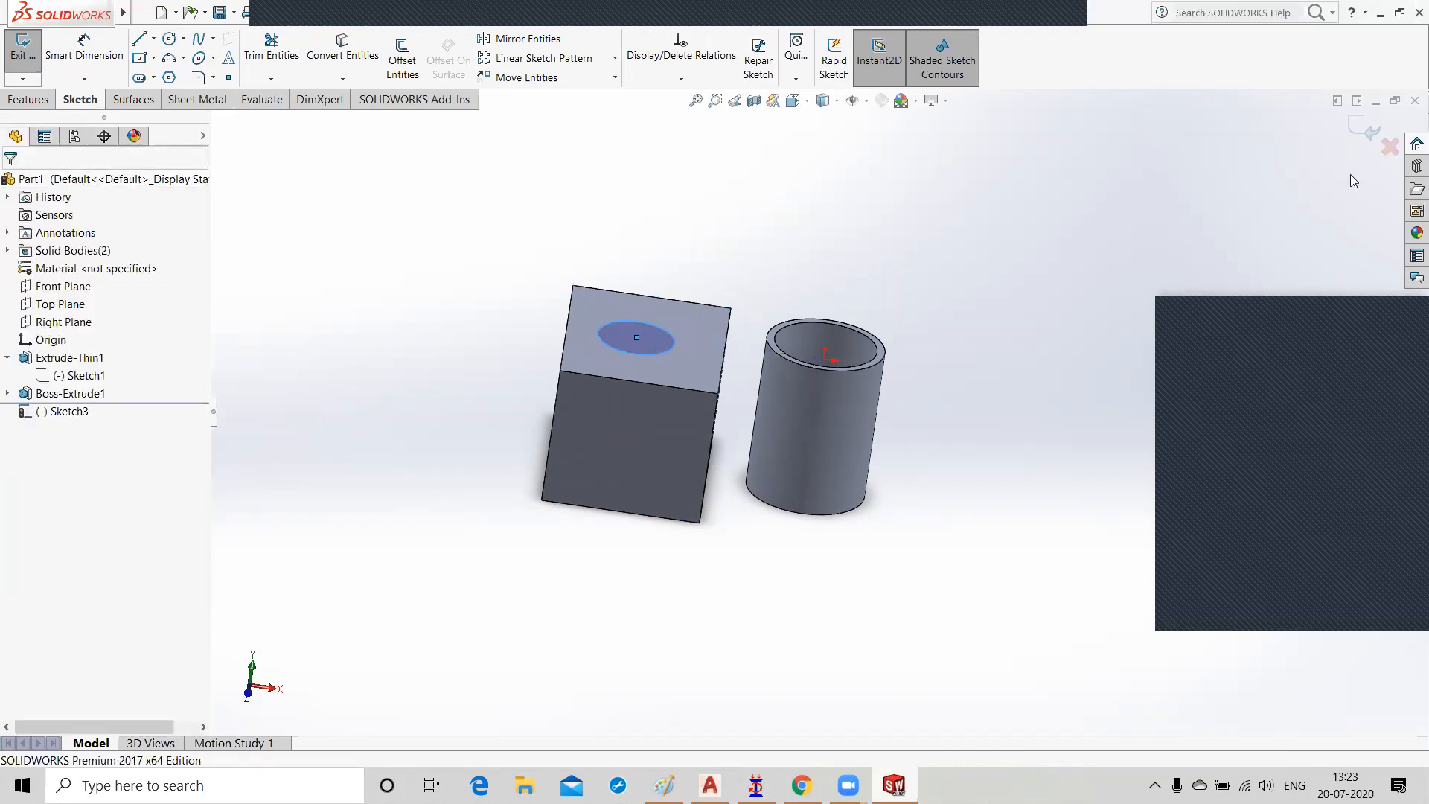
pyautogui.click(1364, 130)
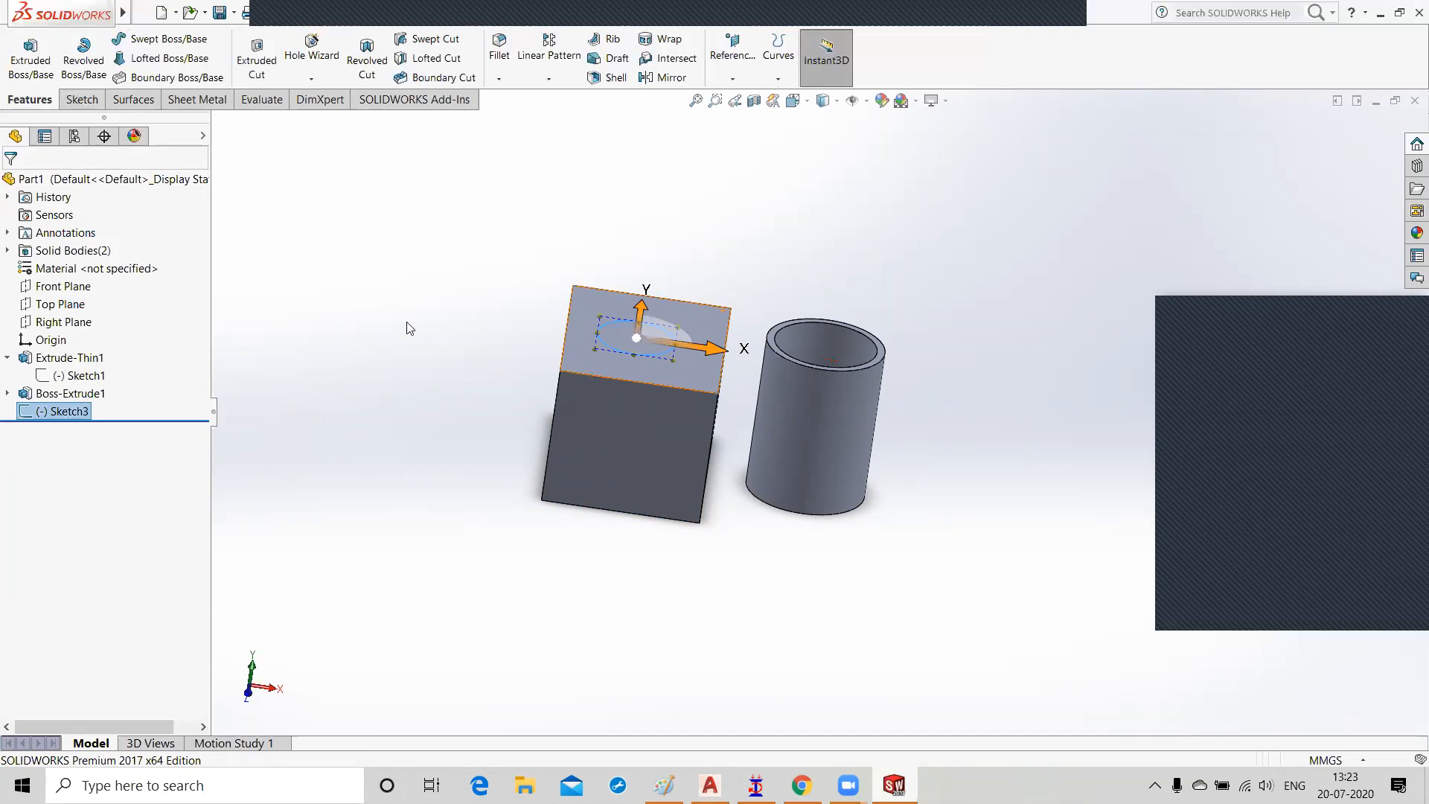
pyautogui.click(258, 57)
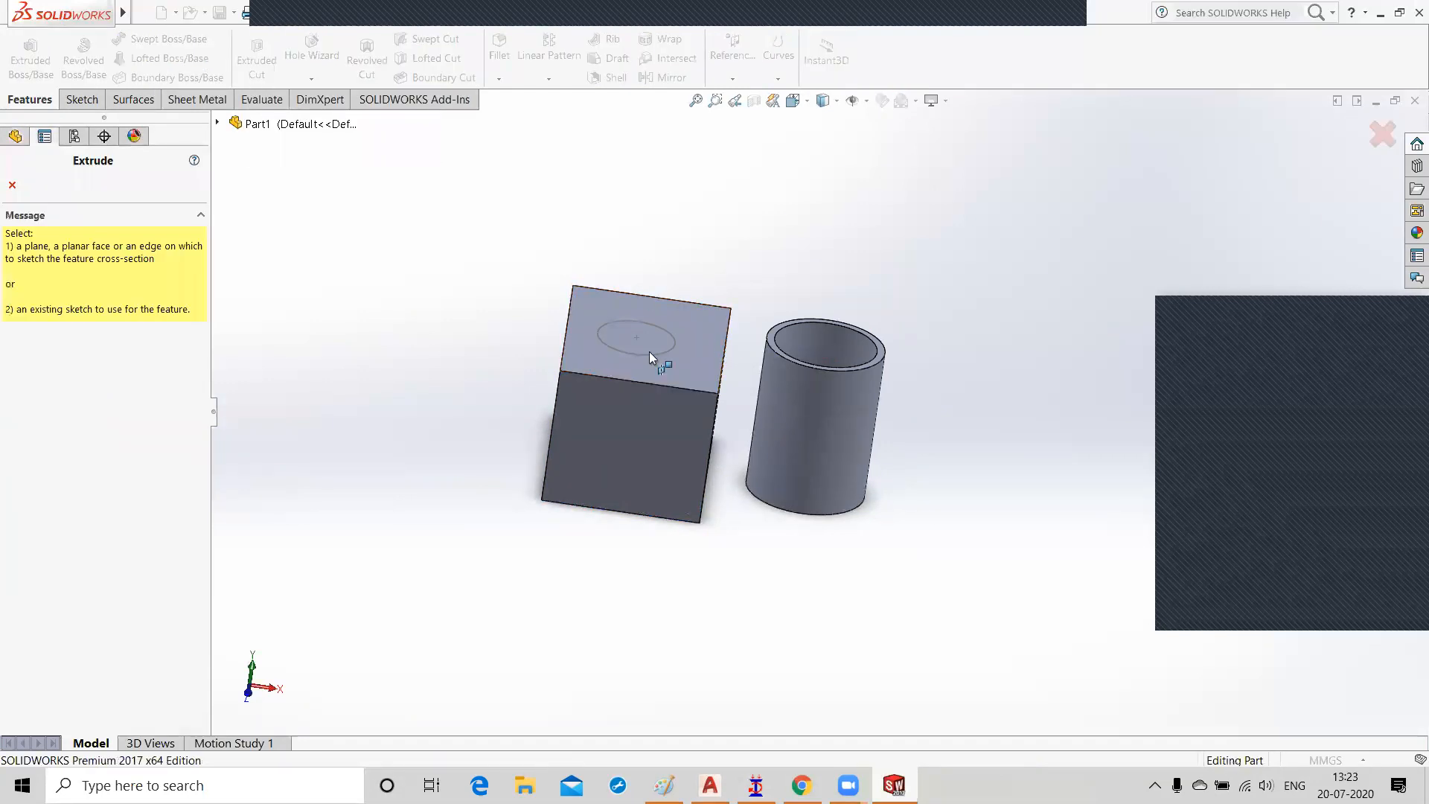
pyautogui.click(619, 340)
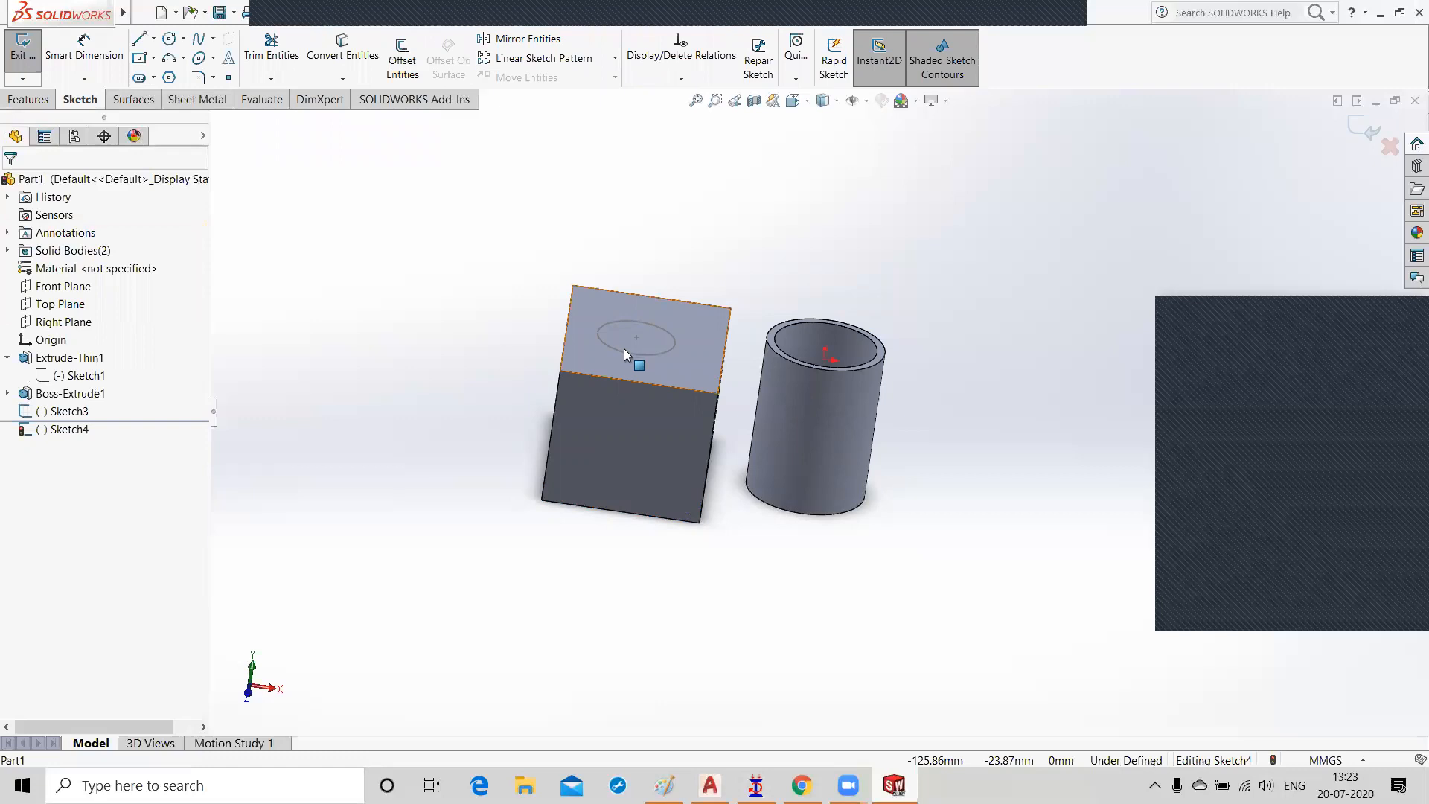
pyautogui.click(1389, 146)
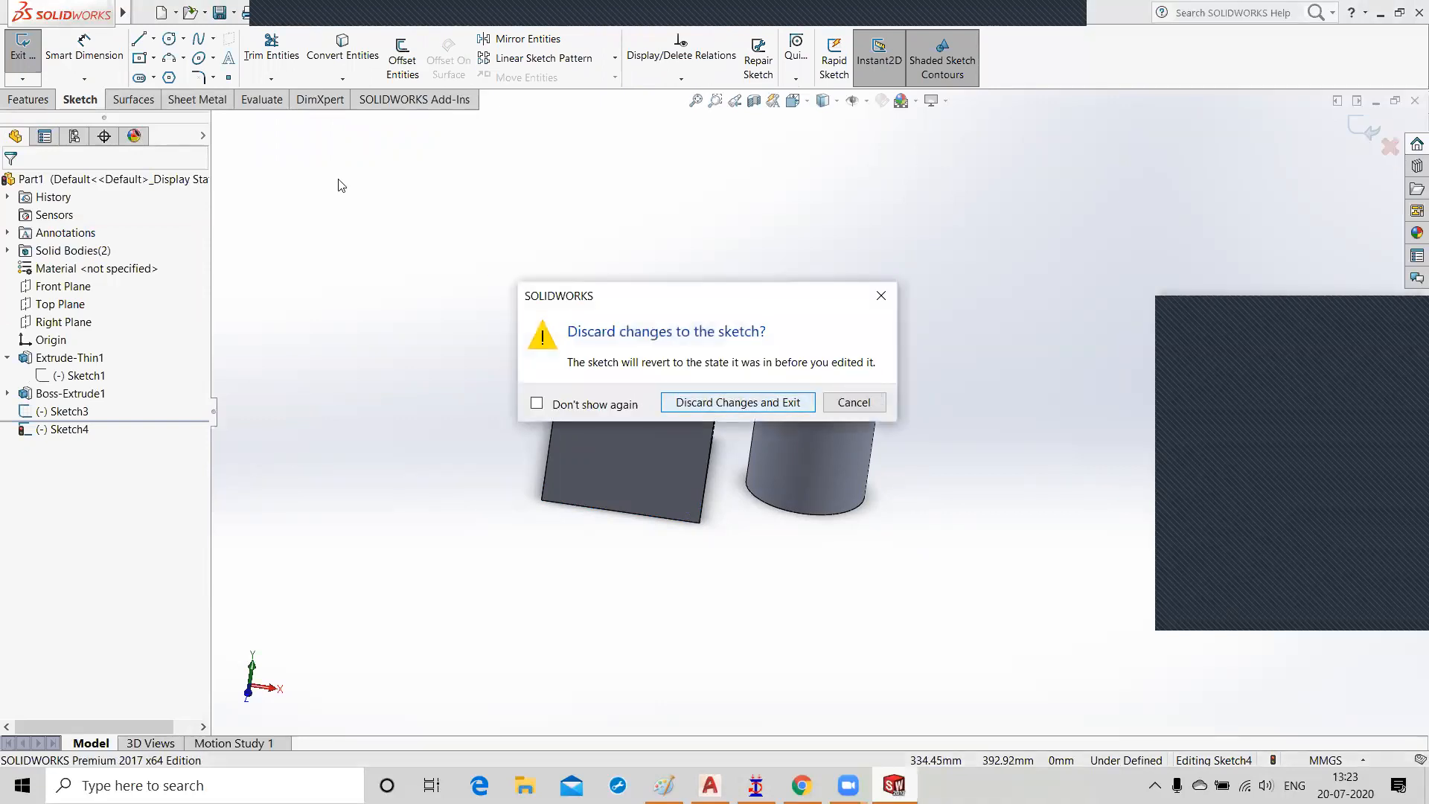
pyautogui.click(737, 403)
# Step: Cut the circle sketch down through the block as a blind Extruded Cut 132 mm deep
pyautogui.click(256, 58)
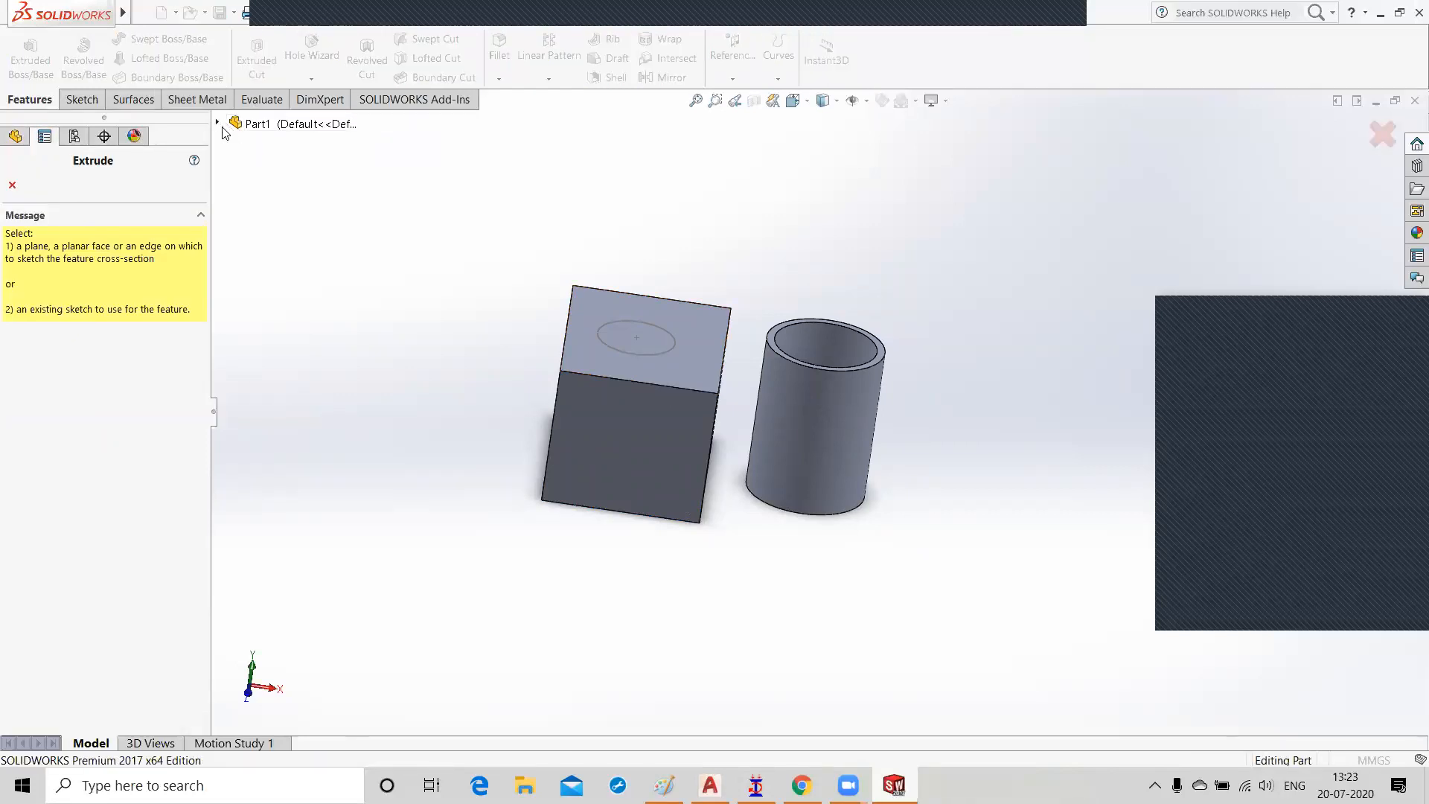
pyautogui.click(221, 123)
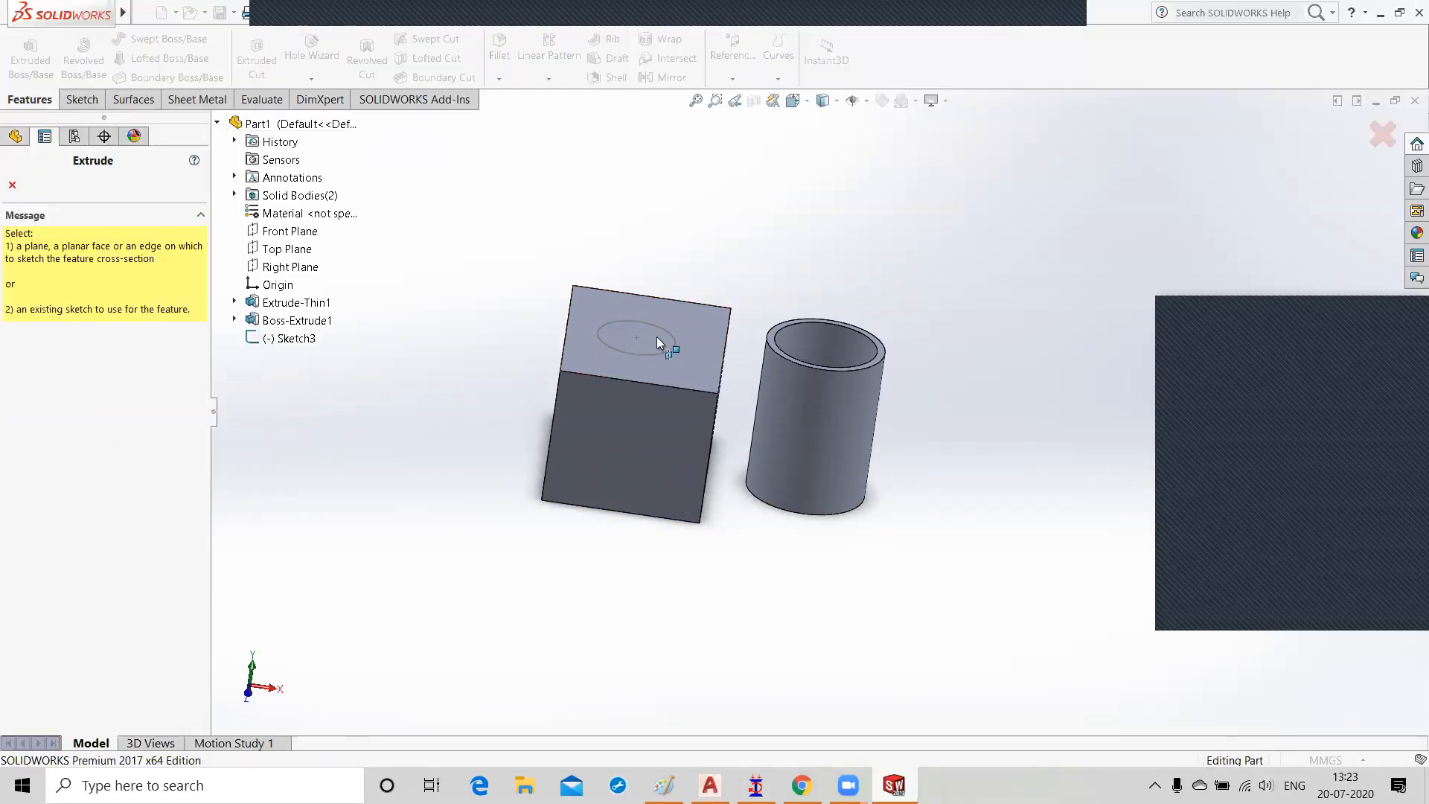
pyautogui.click(302, 338)
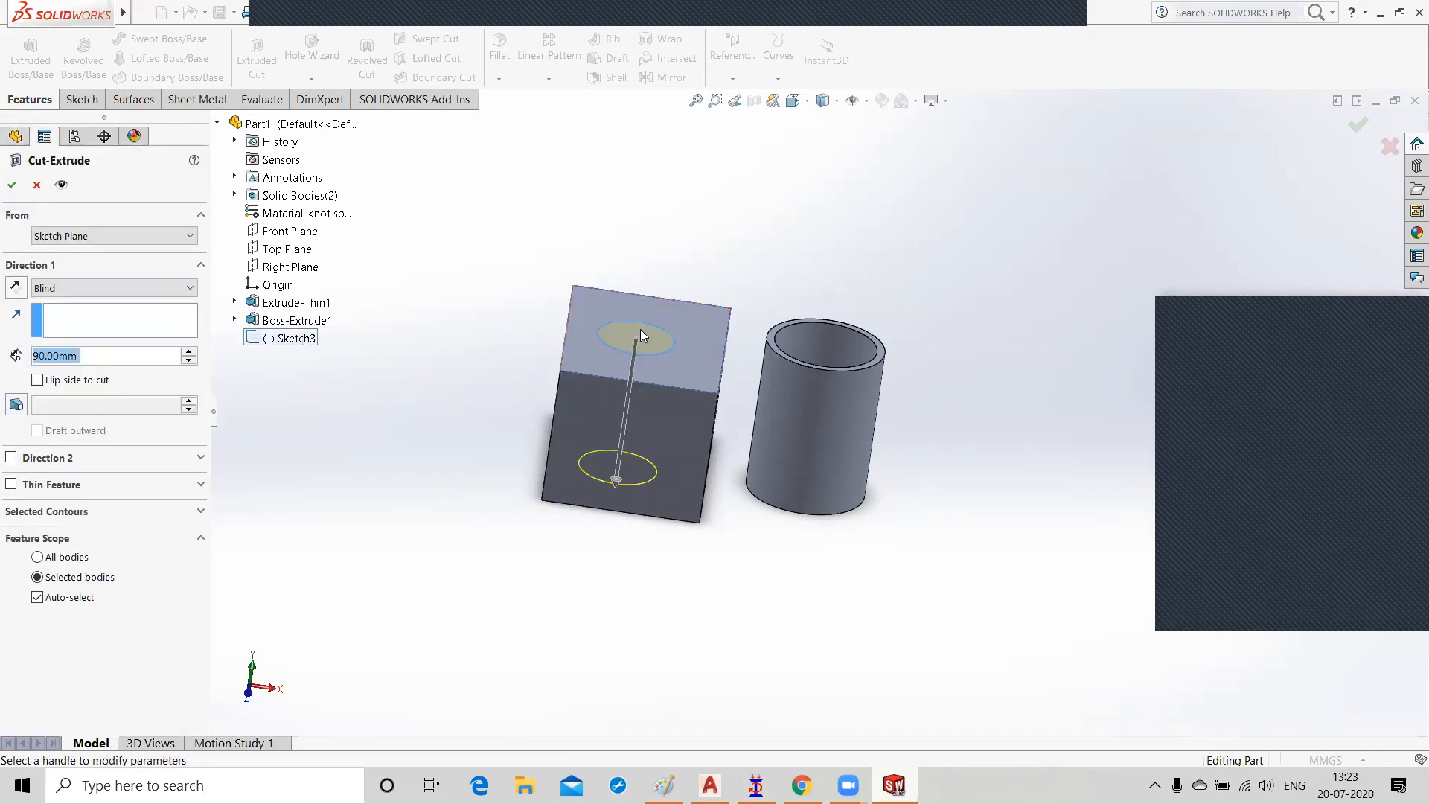
pyautogui.click(614, 480)
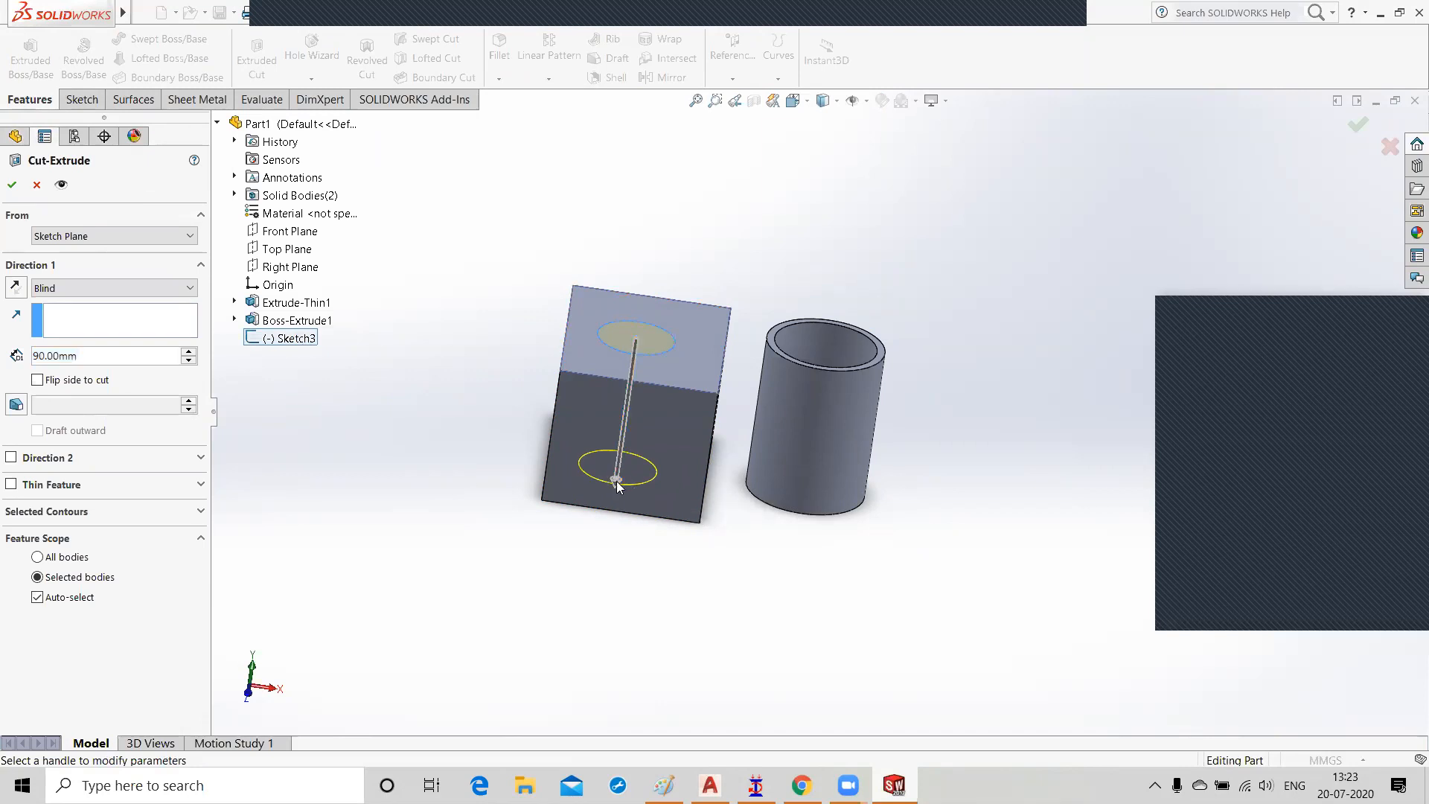
pyautogui.moveTo(616, 482); pyautogui.dragTo(561, 578)
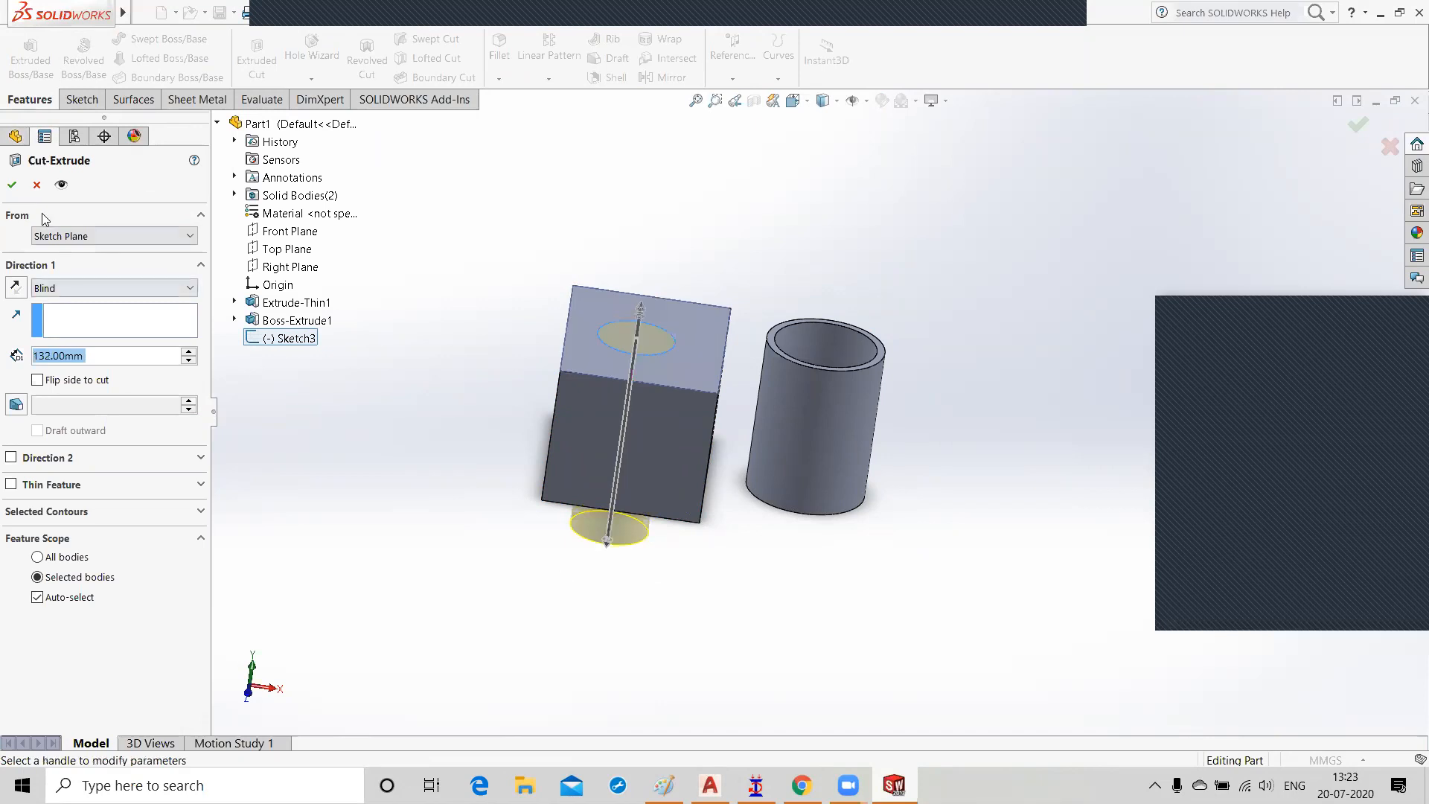
pyautogui.click(11, 186)
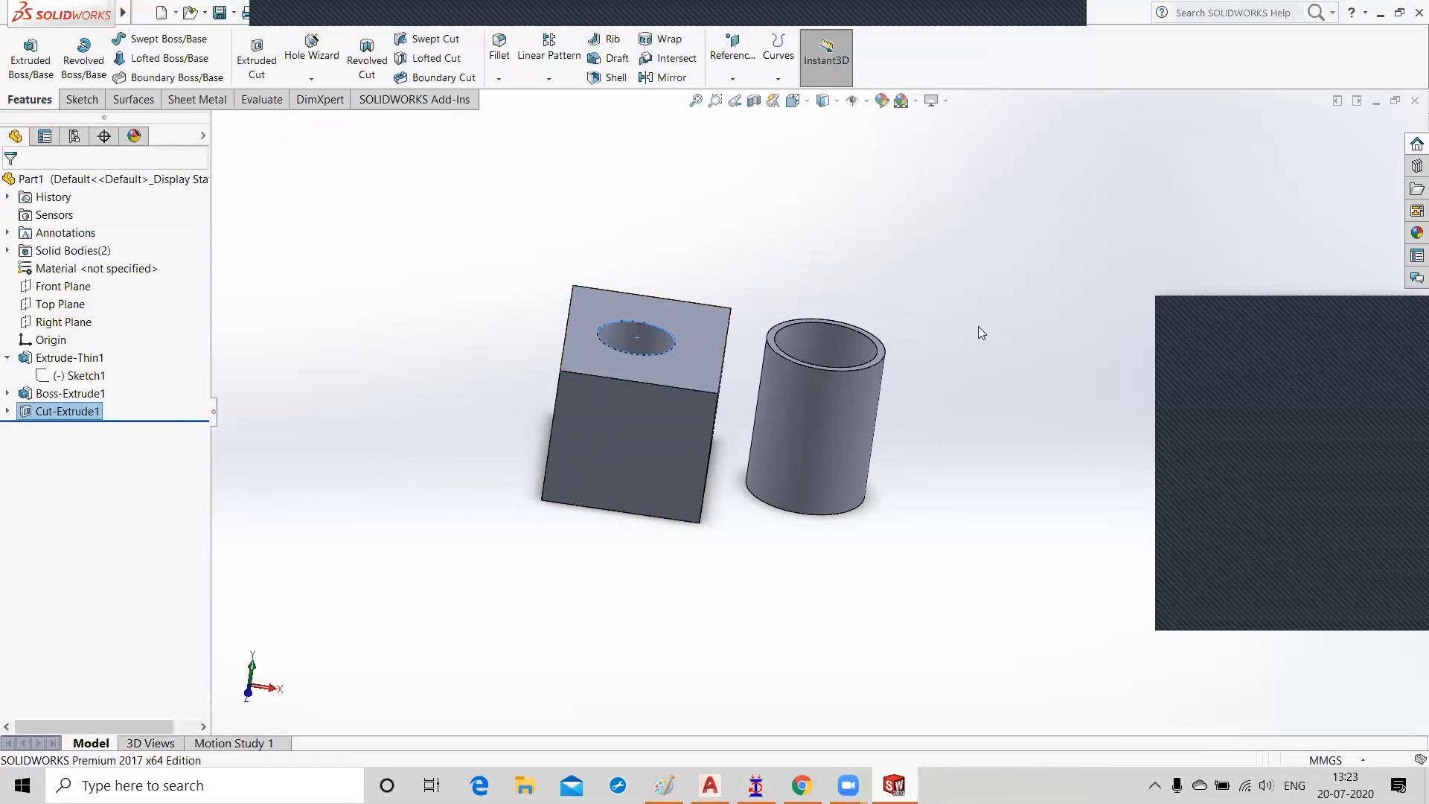
# Step: Examine the block's circular cut from above and below, with the hole face selected to show its extent
pyautogui.moveTo(963, 379)
pyautogui.mouseDown(button='middle')
pyautogui.moveTo(979, 581)
pyautogui.moveTo(960, 565)
pyautogui.moveTo(985, 538)
pyautogui.moveTo(992, 456)
pyautogui.moveTo(949, 341)
pyautogui.mouseUp(button='middle')
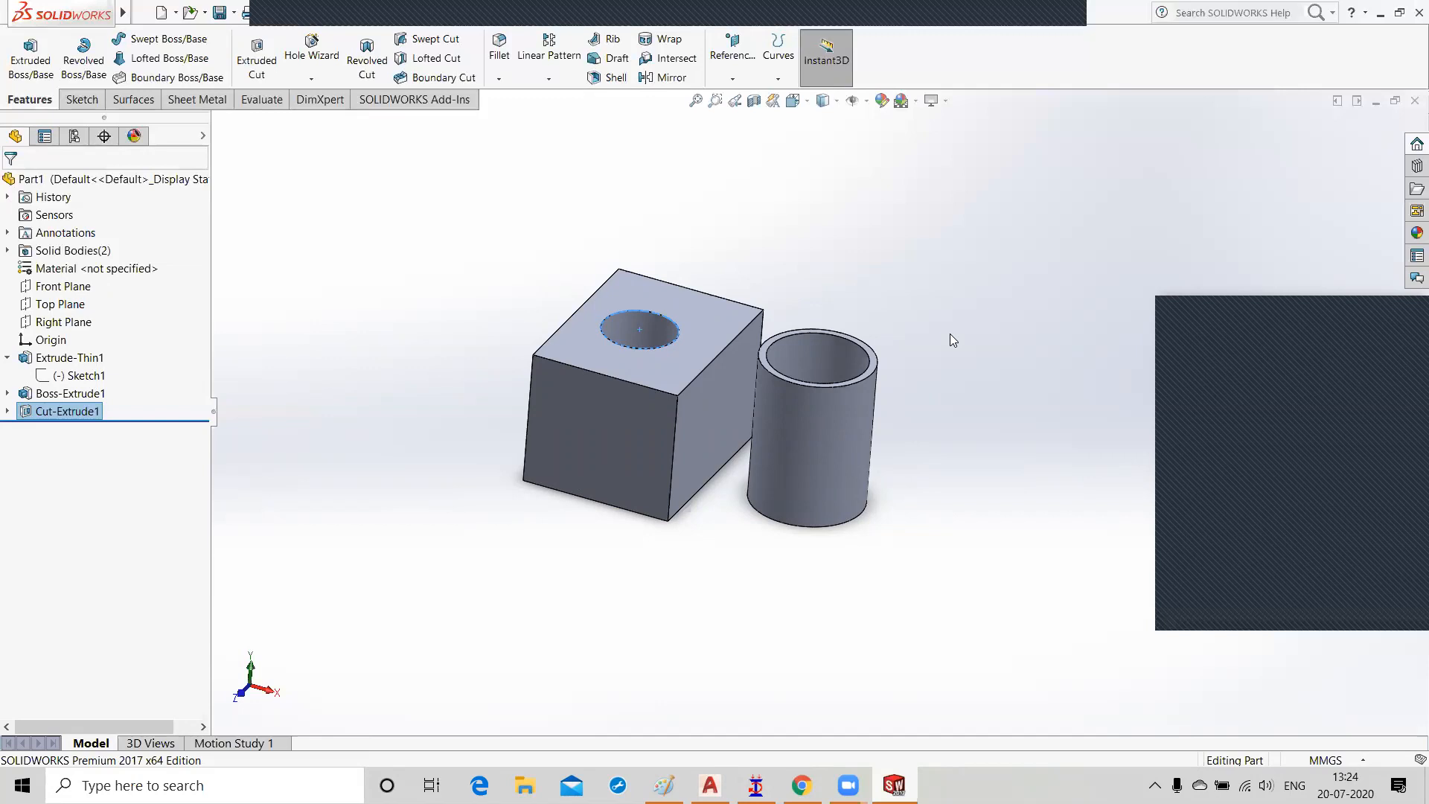
pyautogui.click(650, 318)
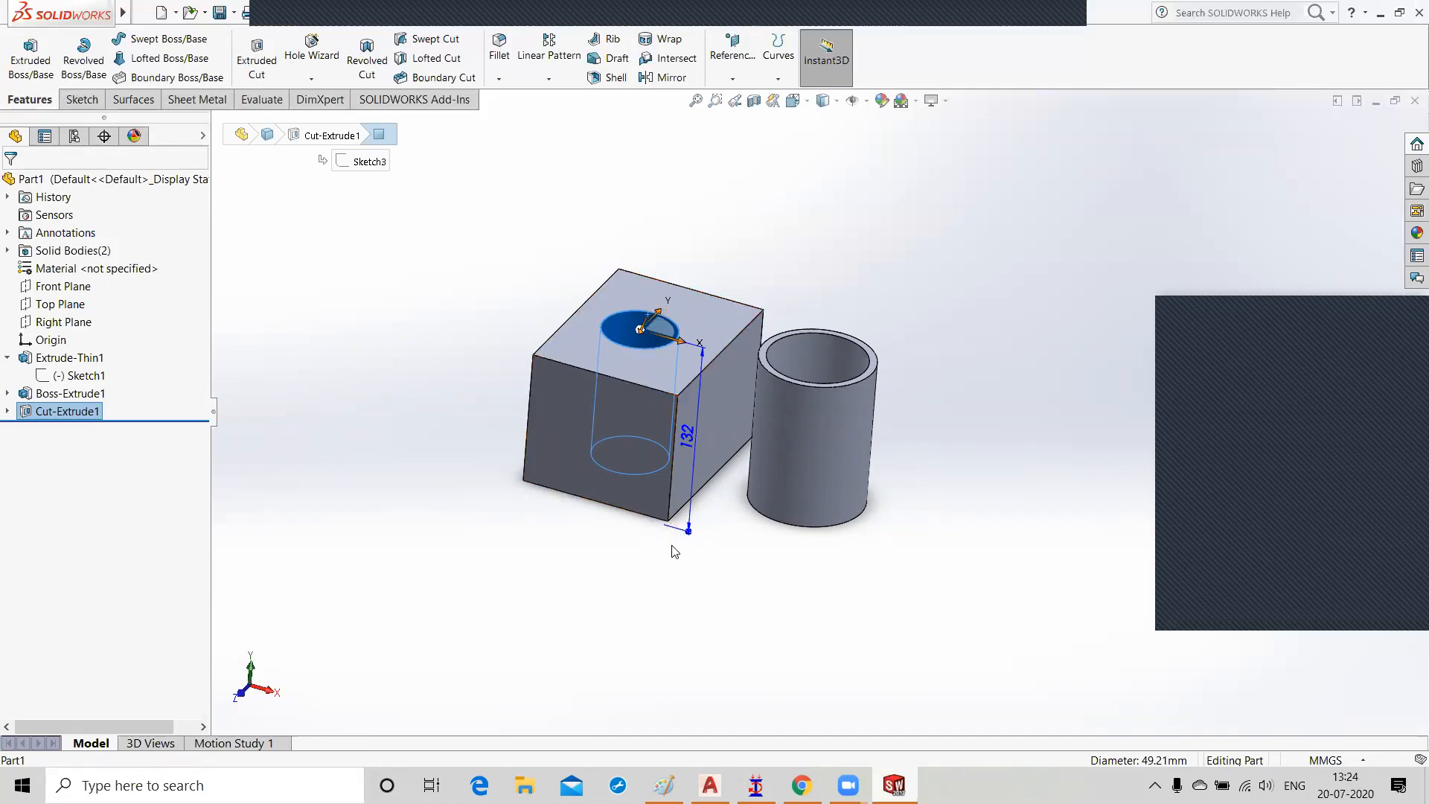
pyautogui.moveTo(675, 562); pyautogui.dragTo(622, 445, button='middle')
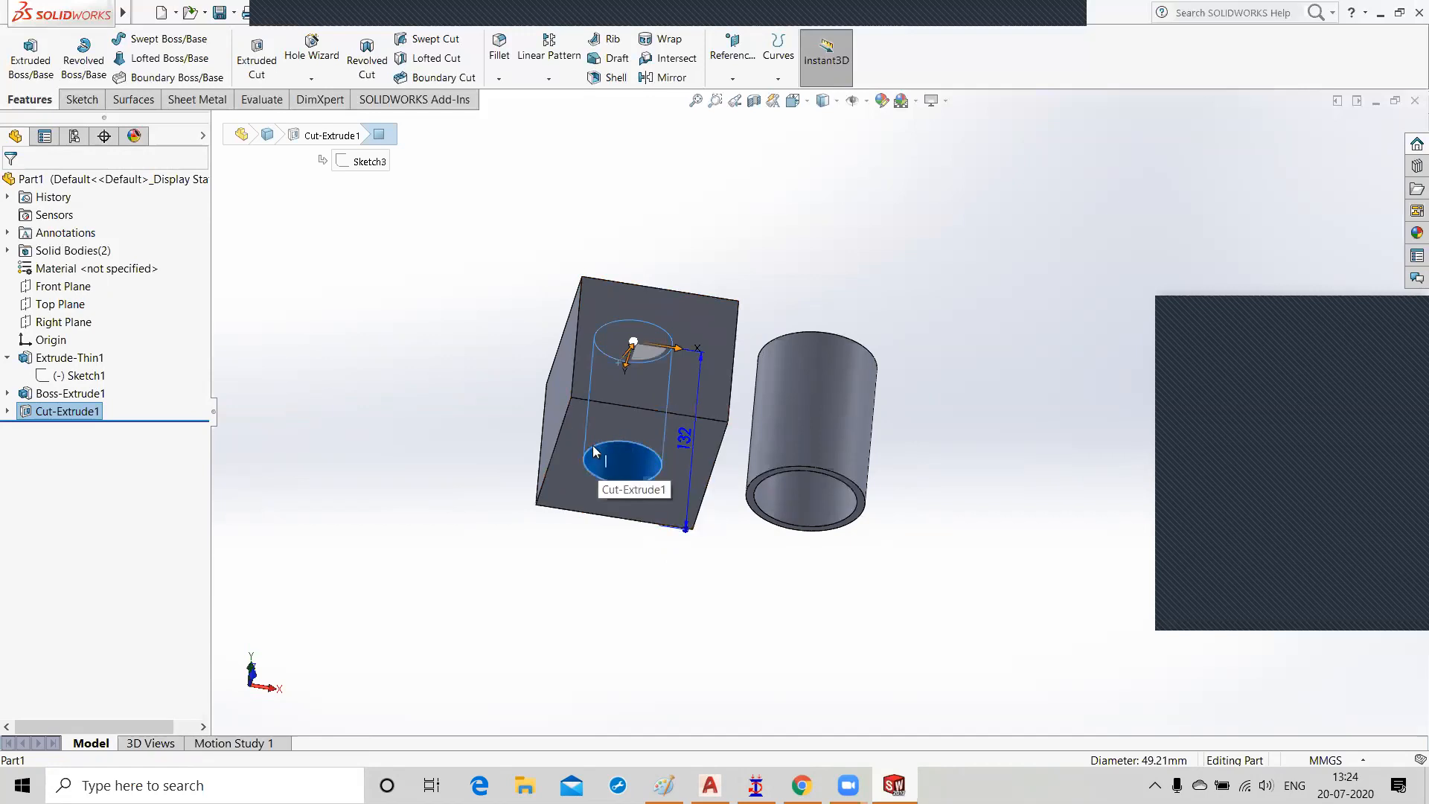
pyautogui.moveTo(468, 411); pyautogui.dragTo(462, 656, button='middle')
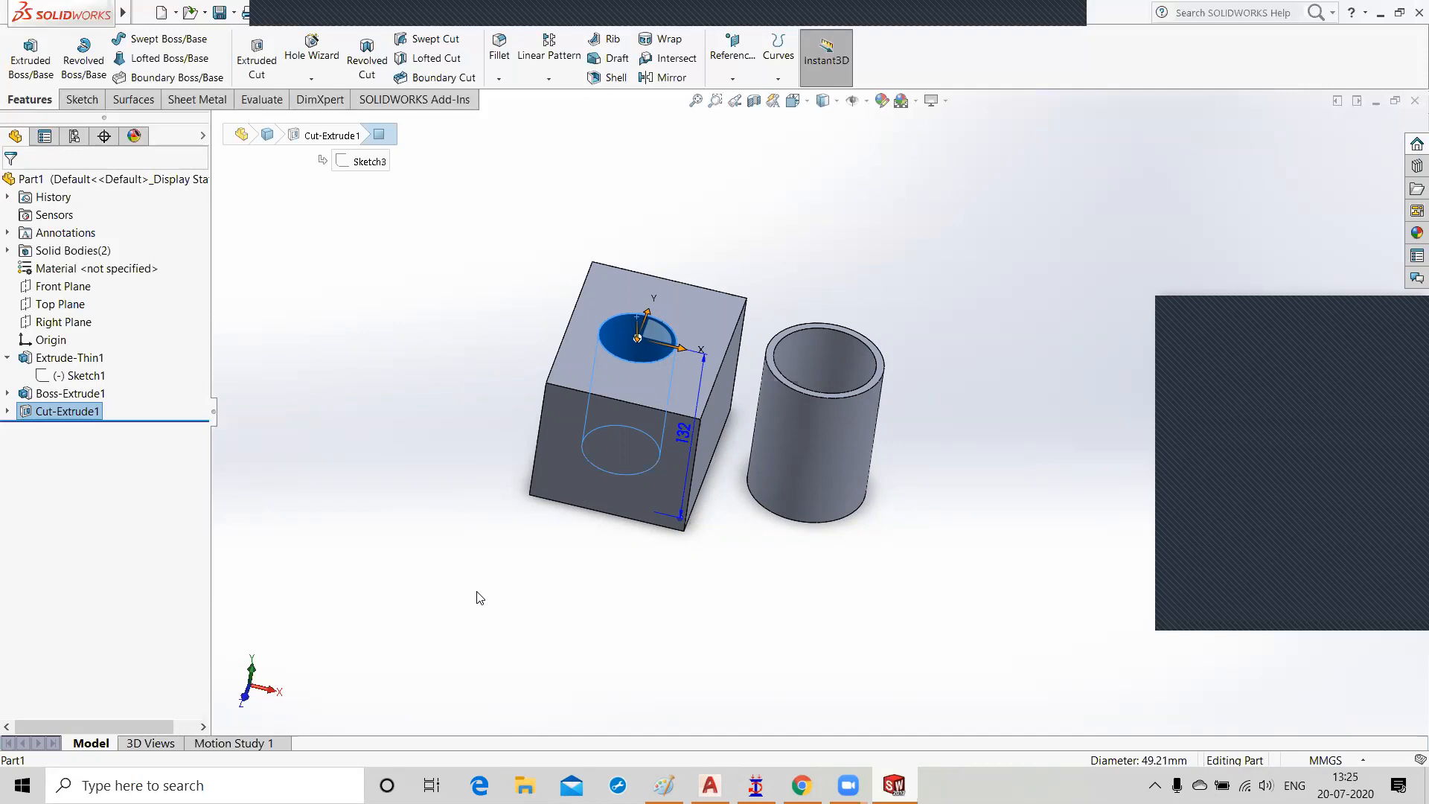
pyautogui.moveTo(934, 488); pyautogui.dragTo(948, 422, button='middle')
pyautogui.scroll(-3, 939, 415)
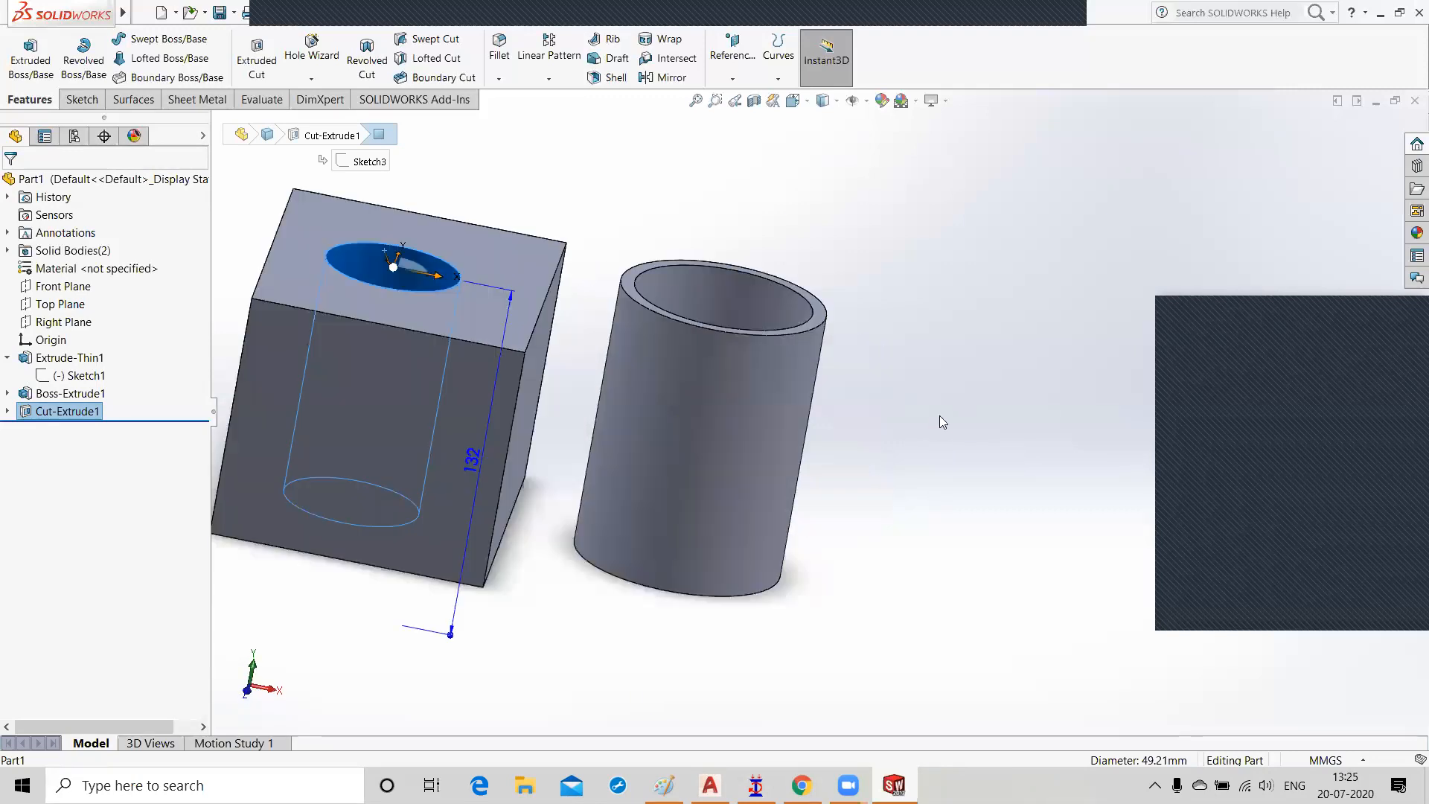
pyautogui.scroll(4, 939, 416)
pyautogui.scroll(1, 940, 416)
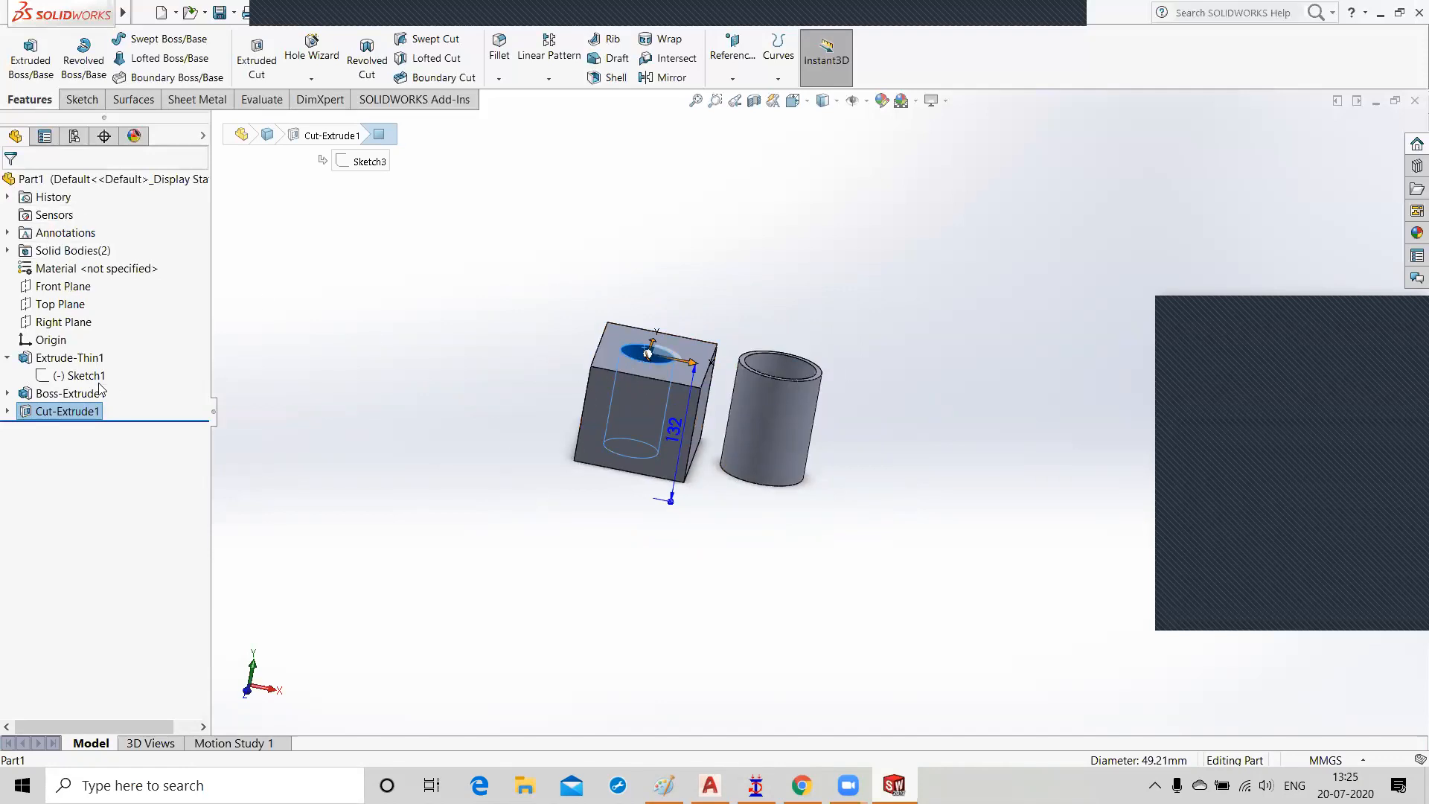
# Step: Delete the tube's Extrude-Thin1 feature, keeping its absorbed sketch
pyautogui.click(71, 359)
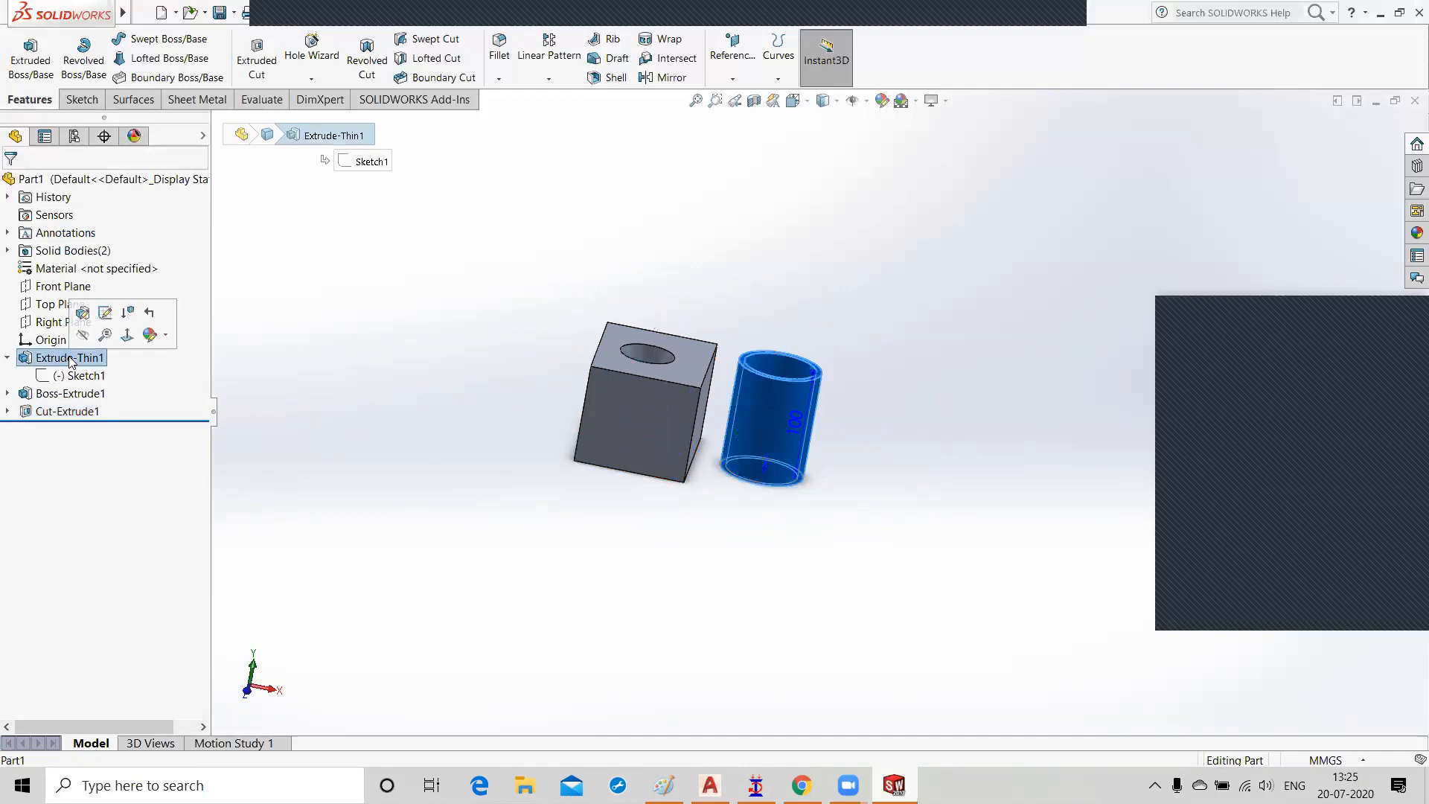
pyautogui.rightClick(68, 363)
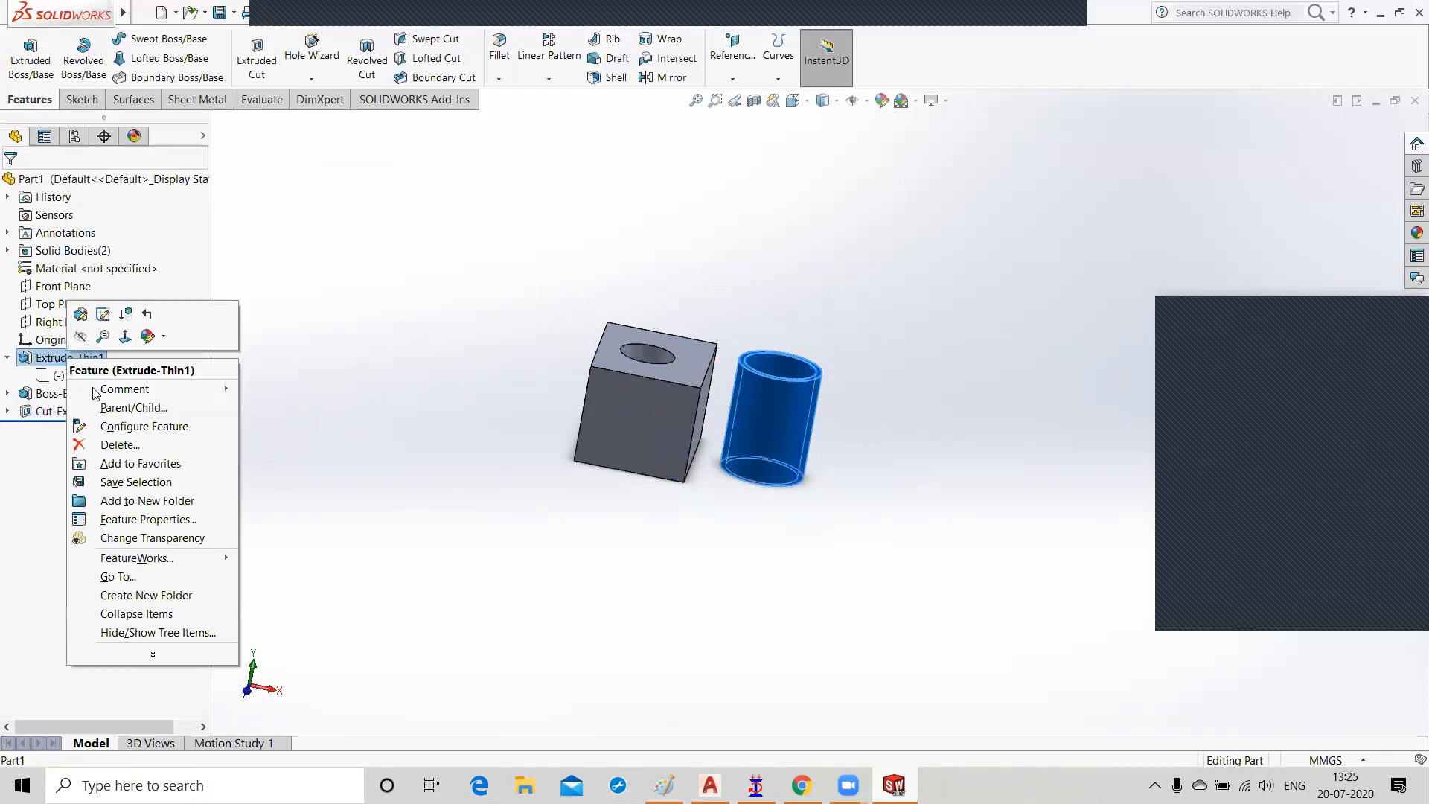
pyautogui.click(119, 445)
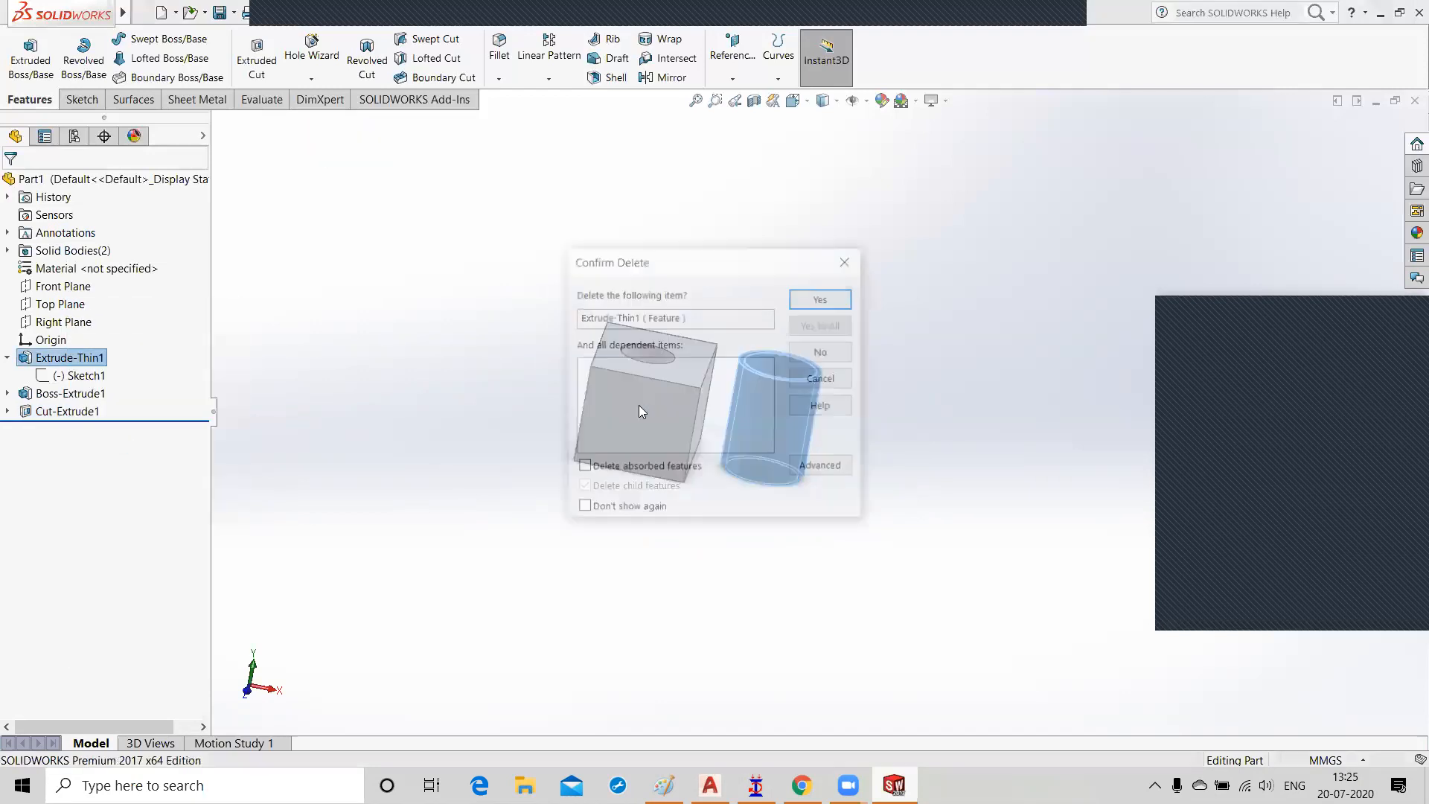
pyautogui.click(837, 295)
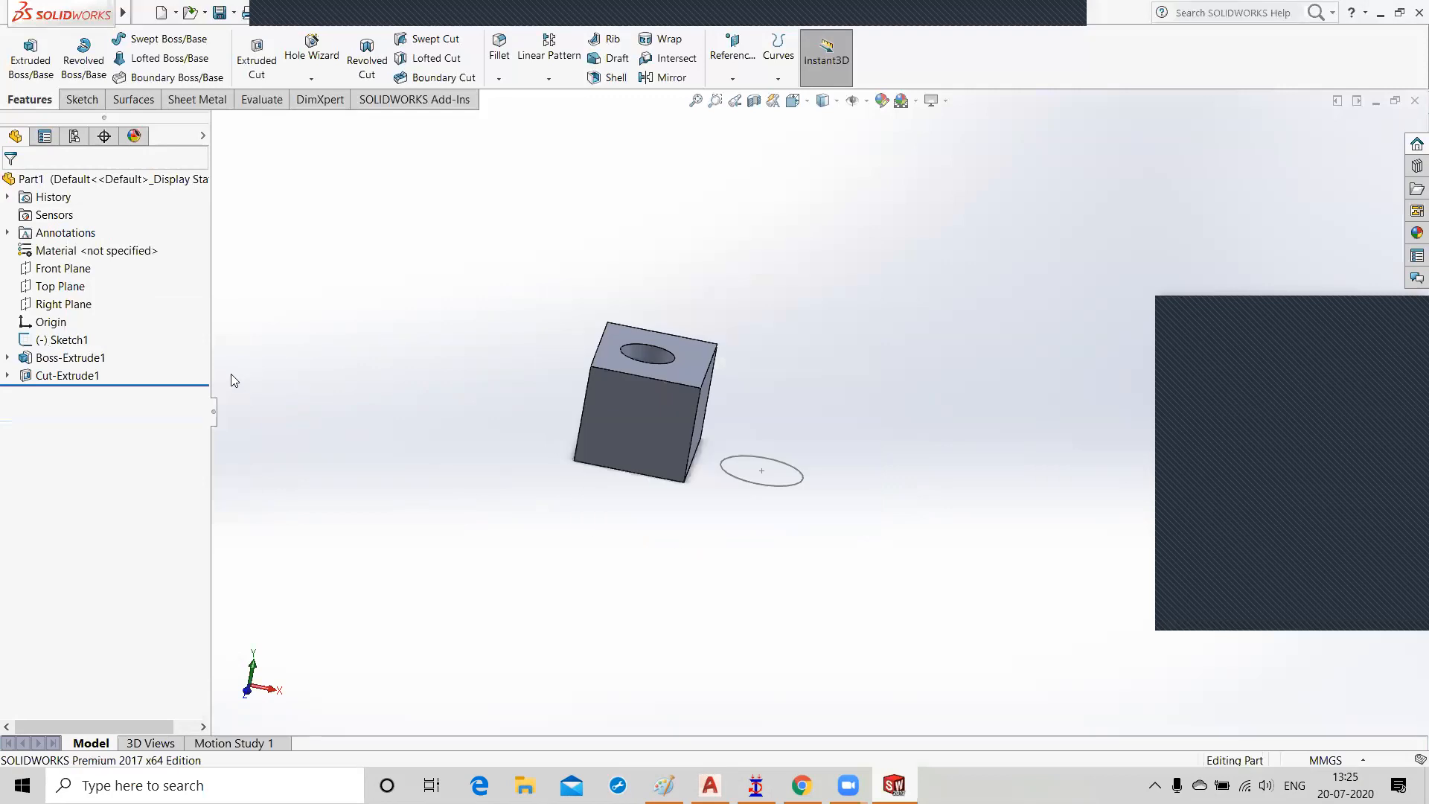
# Step: Delete the block's Boss-Extrude1 feature together with its dependent circle sketch and cut
pyautogui.rightClick(67, 363)
pyautogui.click(111, 444)
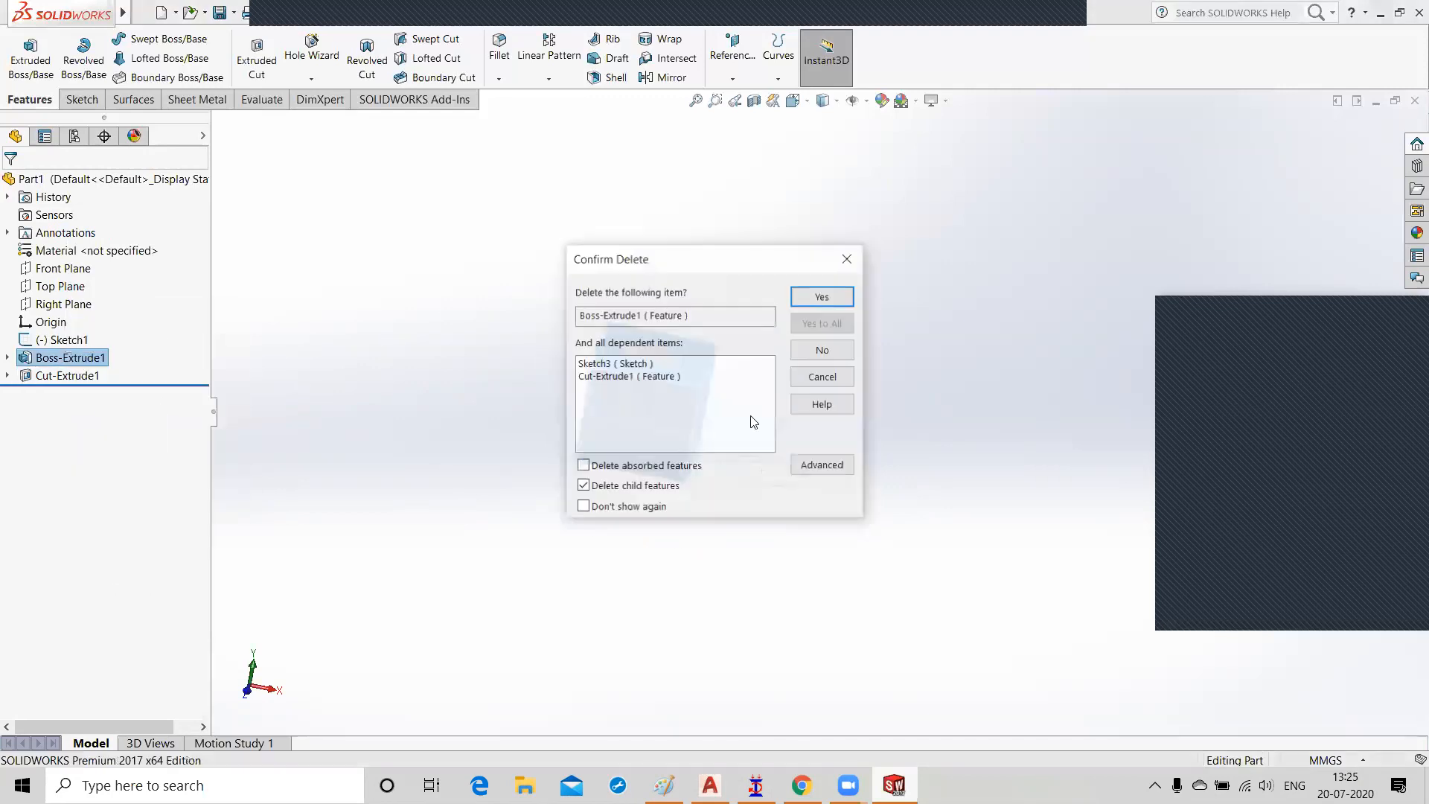
pyautogui.click(823, 297)
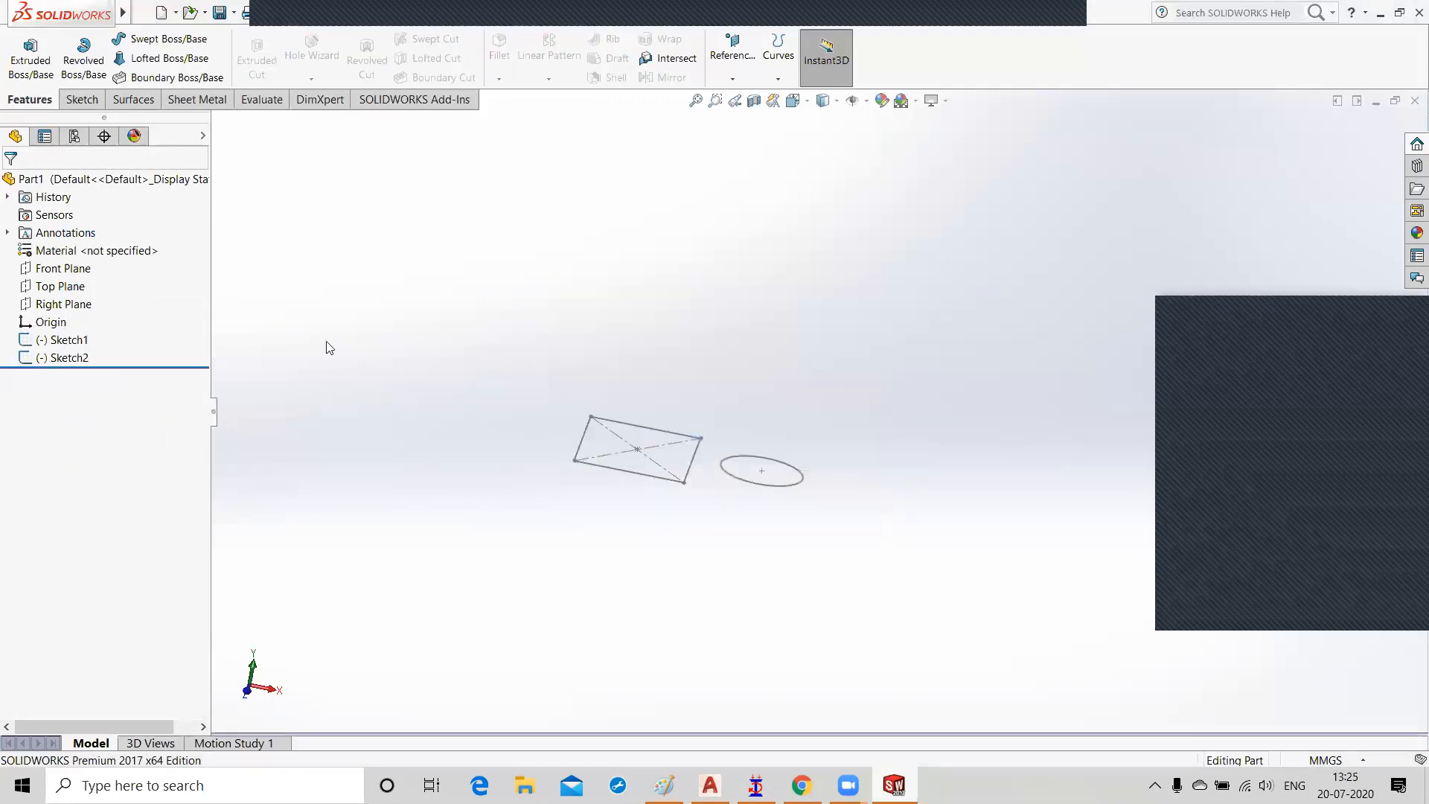
# Step: Delete the two remaining sketches, the circle and the center rectangle, from the part
pyautogui.rightClick(56, 341)
pyautogui.click(74, 429)
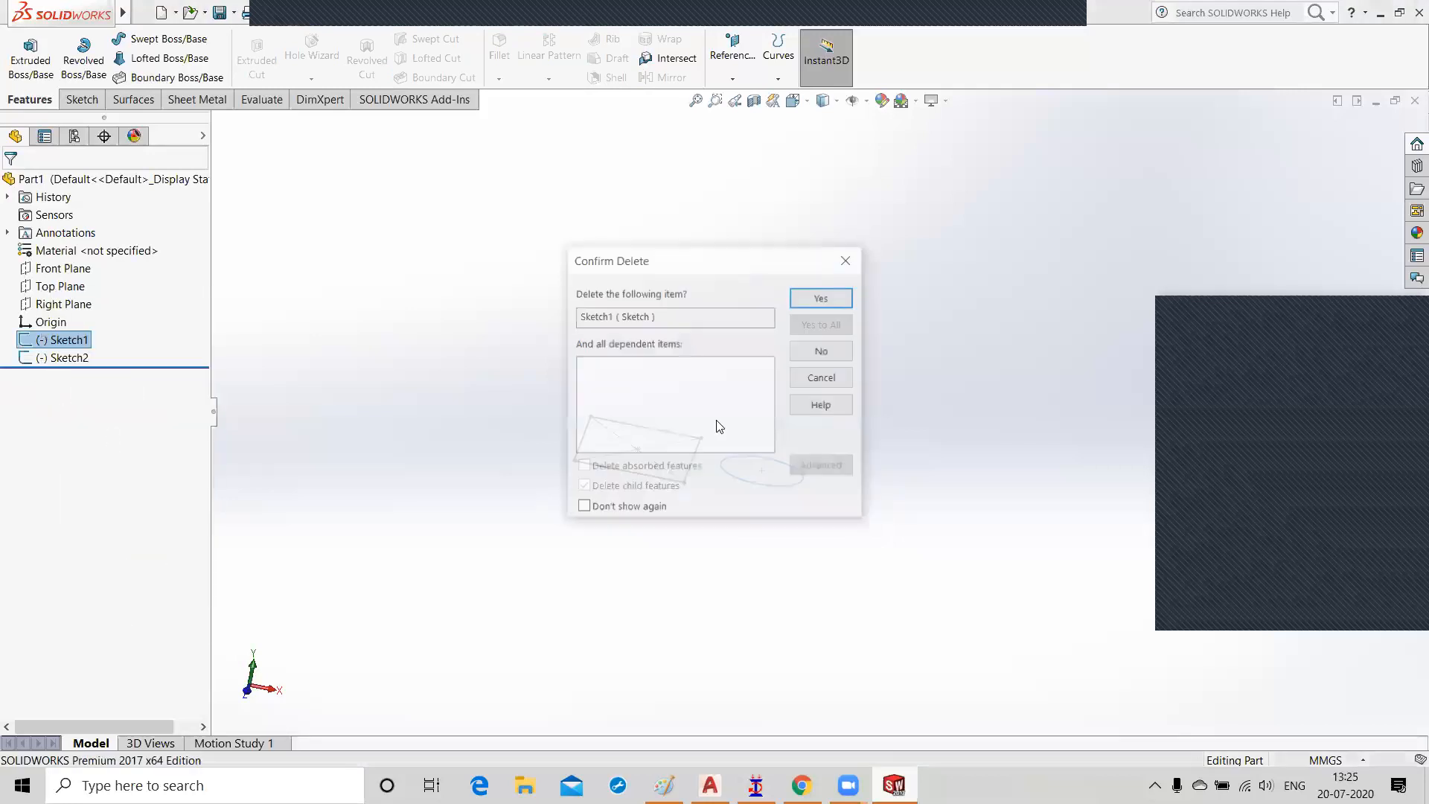
pyautogui.click(830, 298)
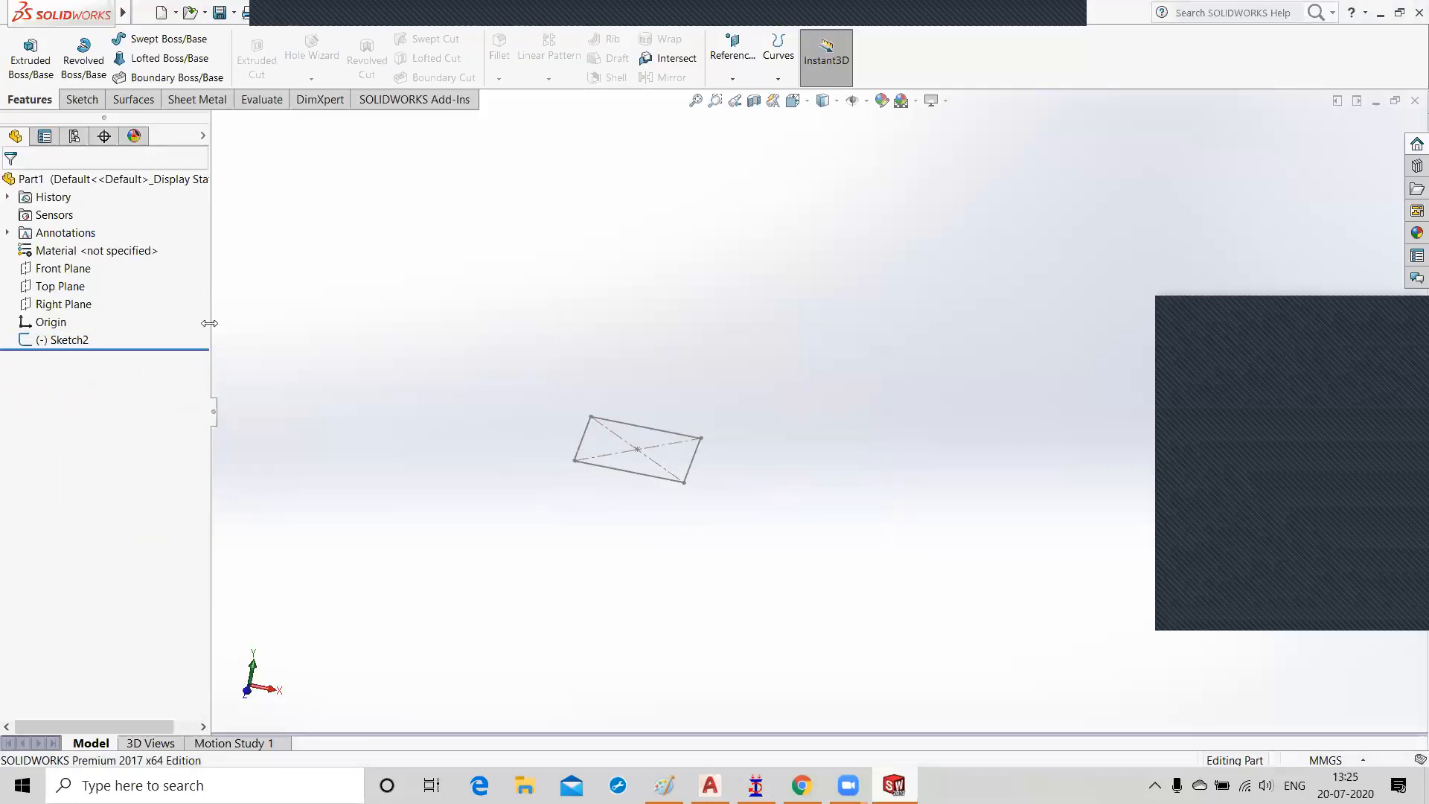
pyautogui.rightClick(46, 341)
pyautogui.click(87, 431)
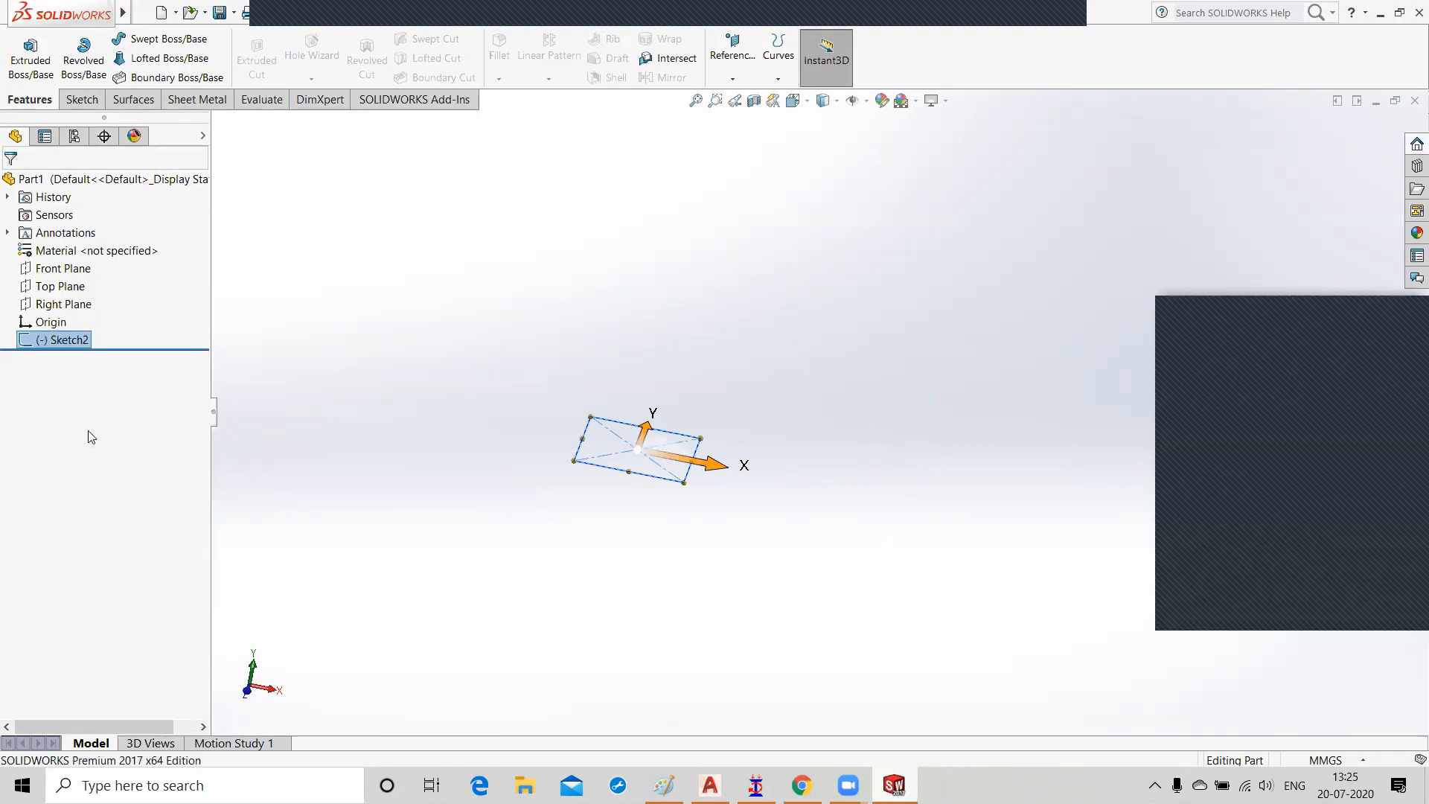
pyautogui.rightClick(60, 344)
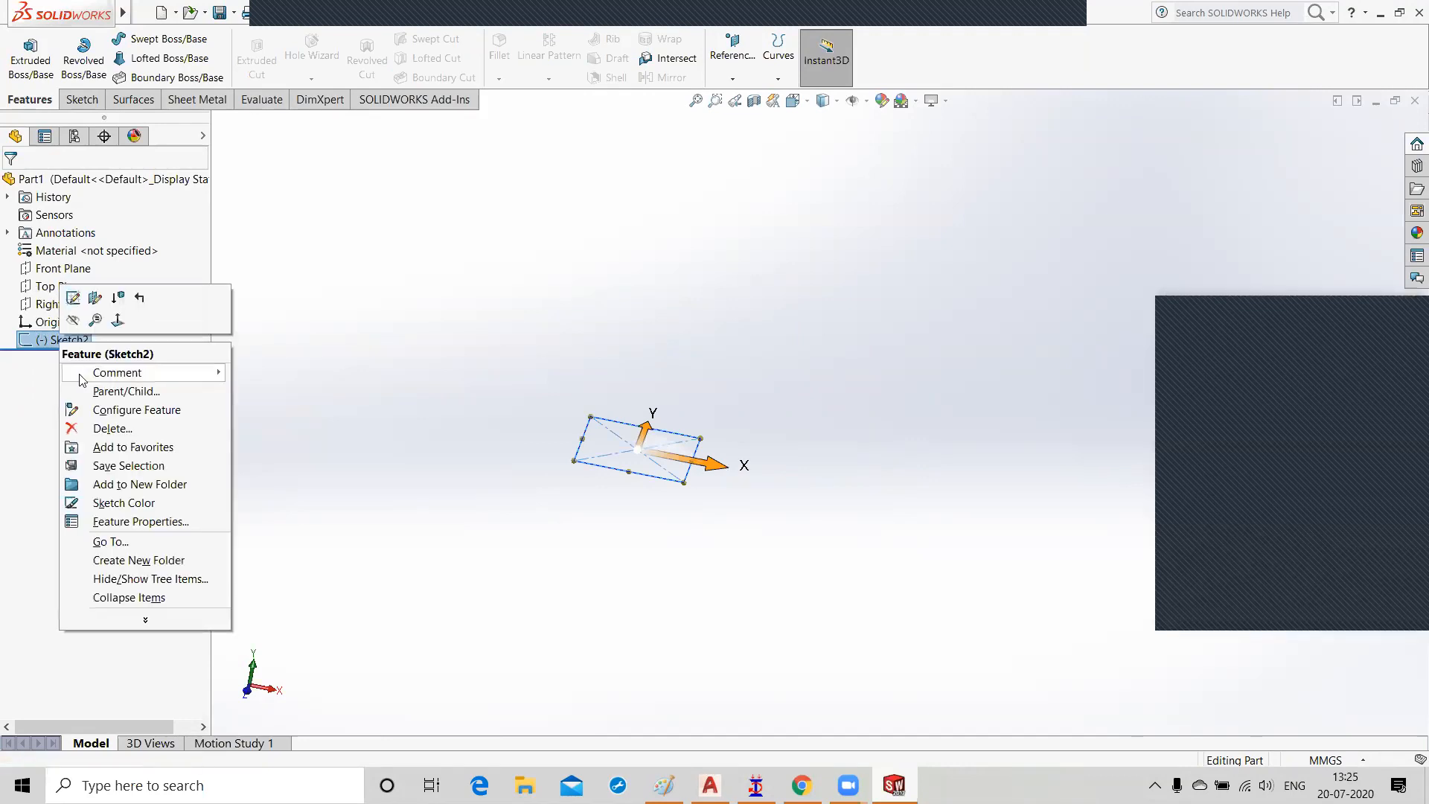
pyautogui.click(109, 430)
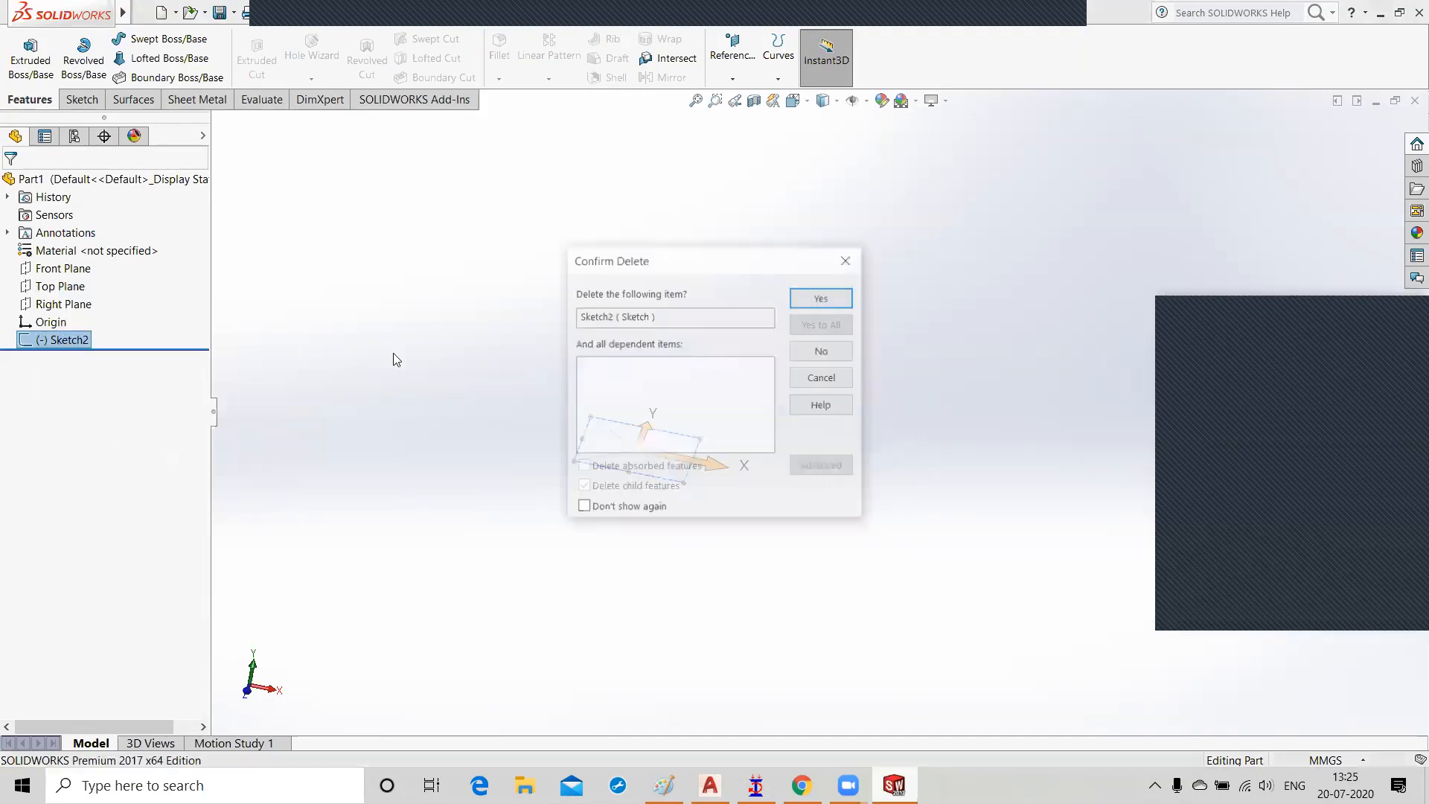
pyautogui.click(821, 297)
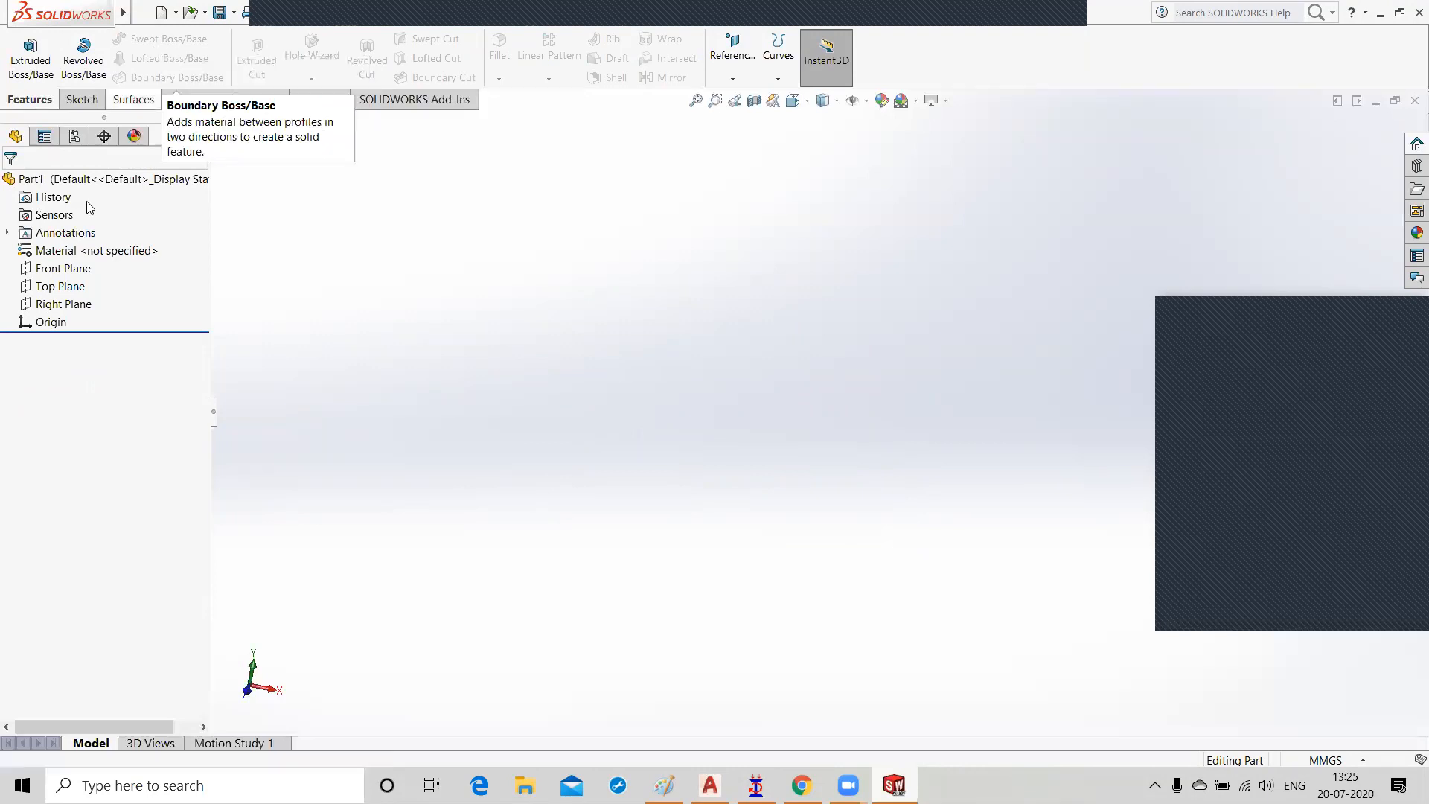
# Step: On the Top Plane, sketch a vertical line about 74 mm up from the origin and a horizontal line about 106 mm rightward from its upper end
pyautogui.click(57, 297)
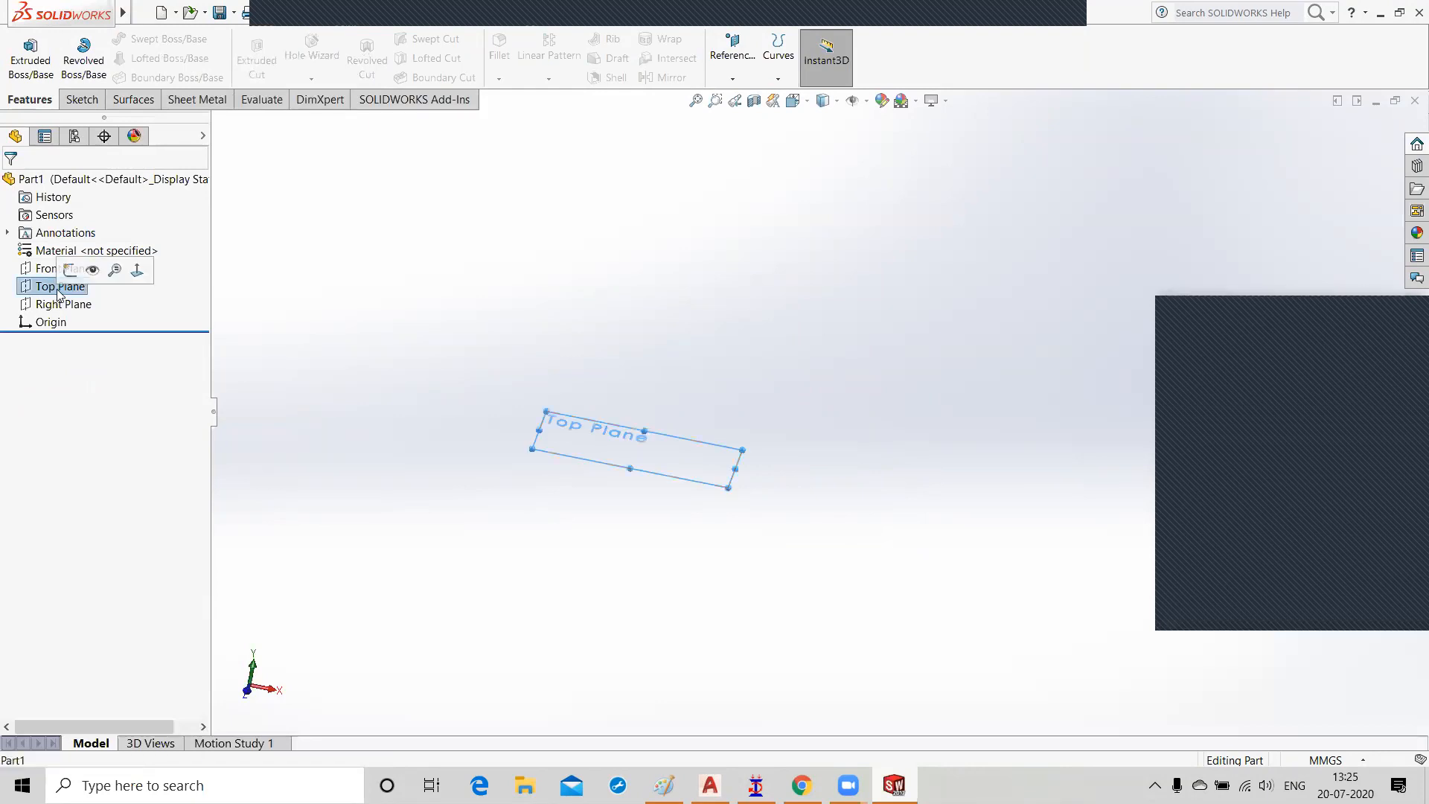
pyautogui.click(70, 270)
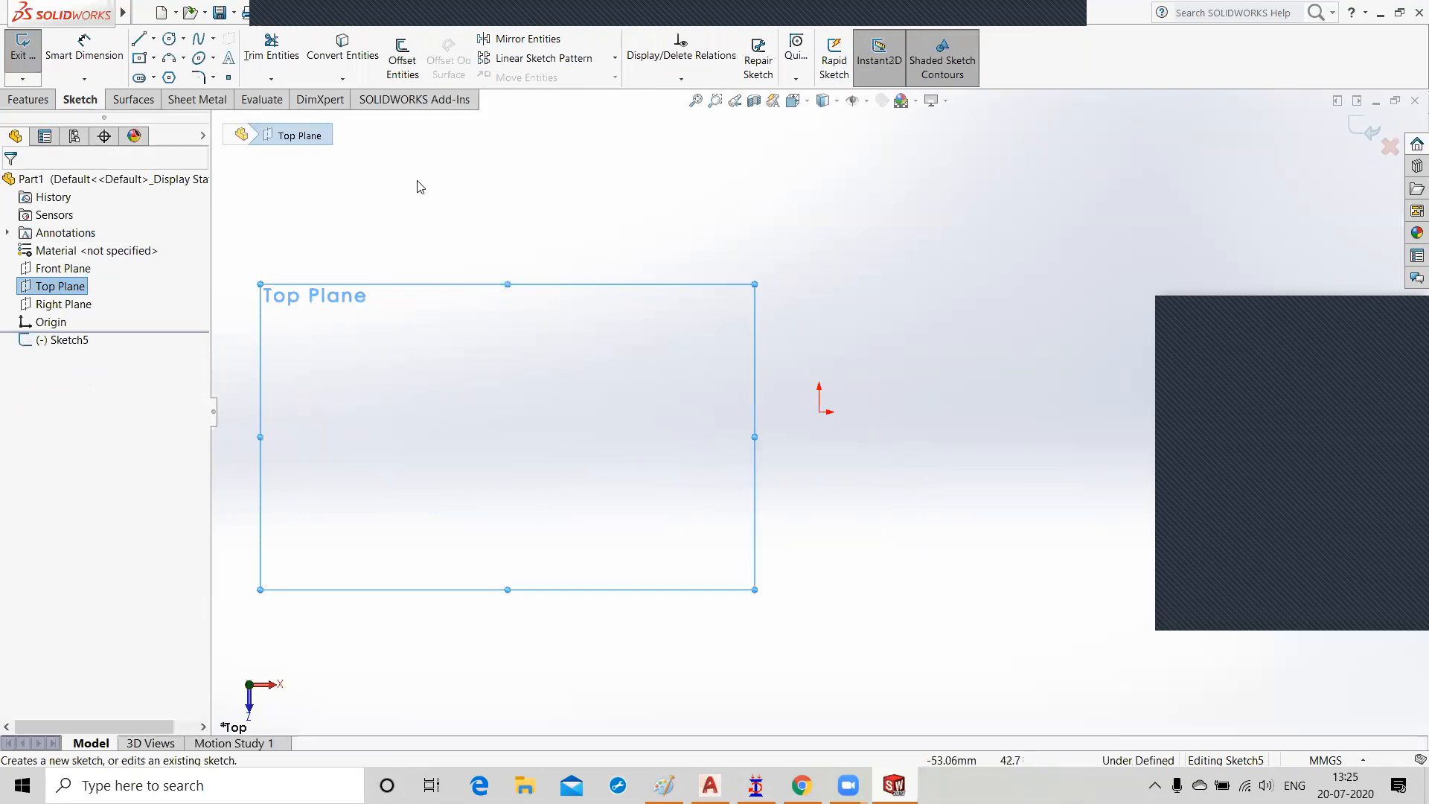
pyautogui.click(138, 42)
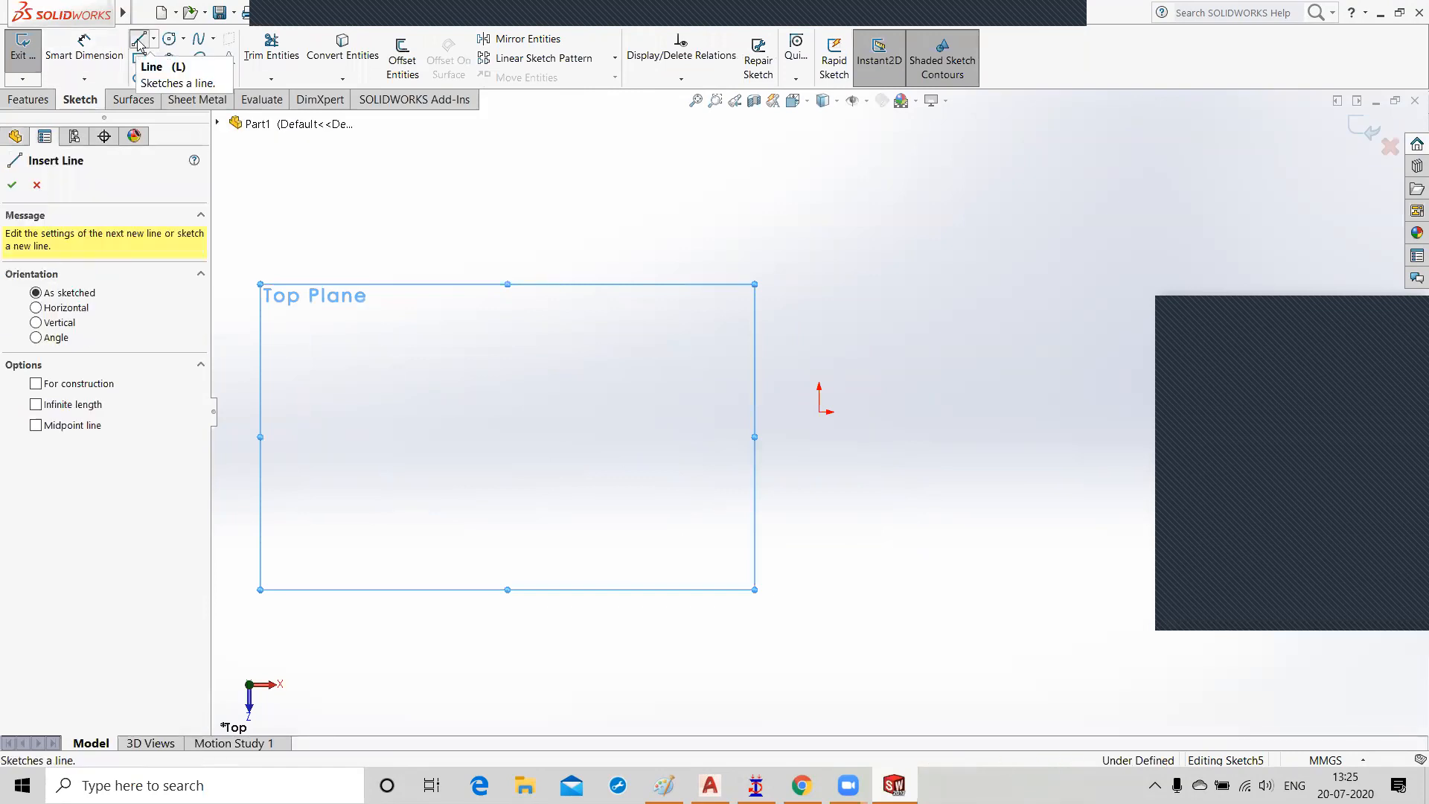
pyautogui.click(818, 412)
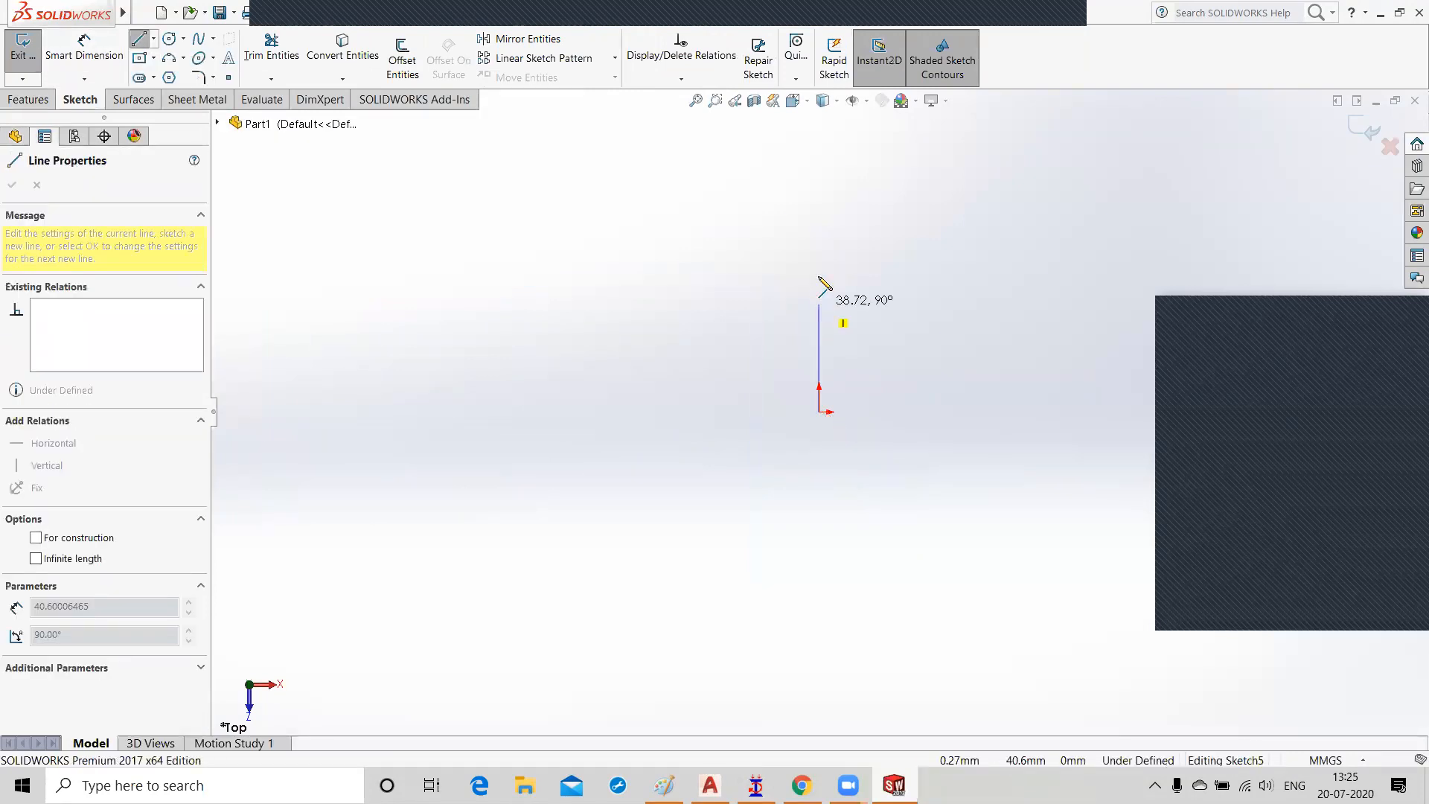
pyautogui.click(819, 194)
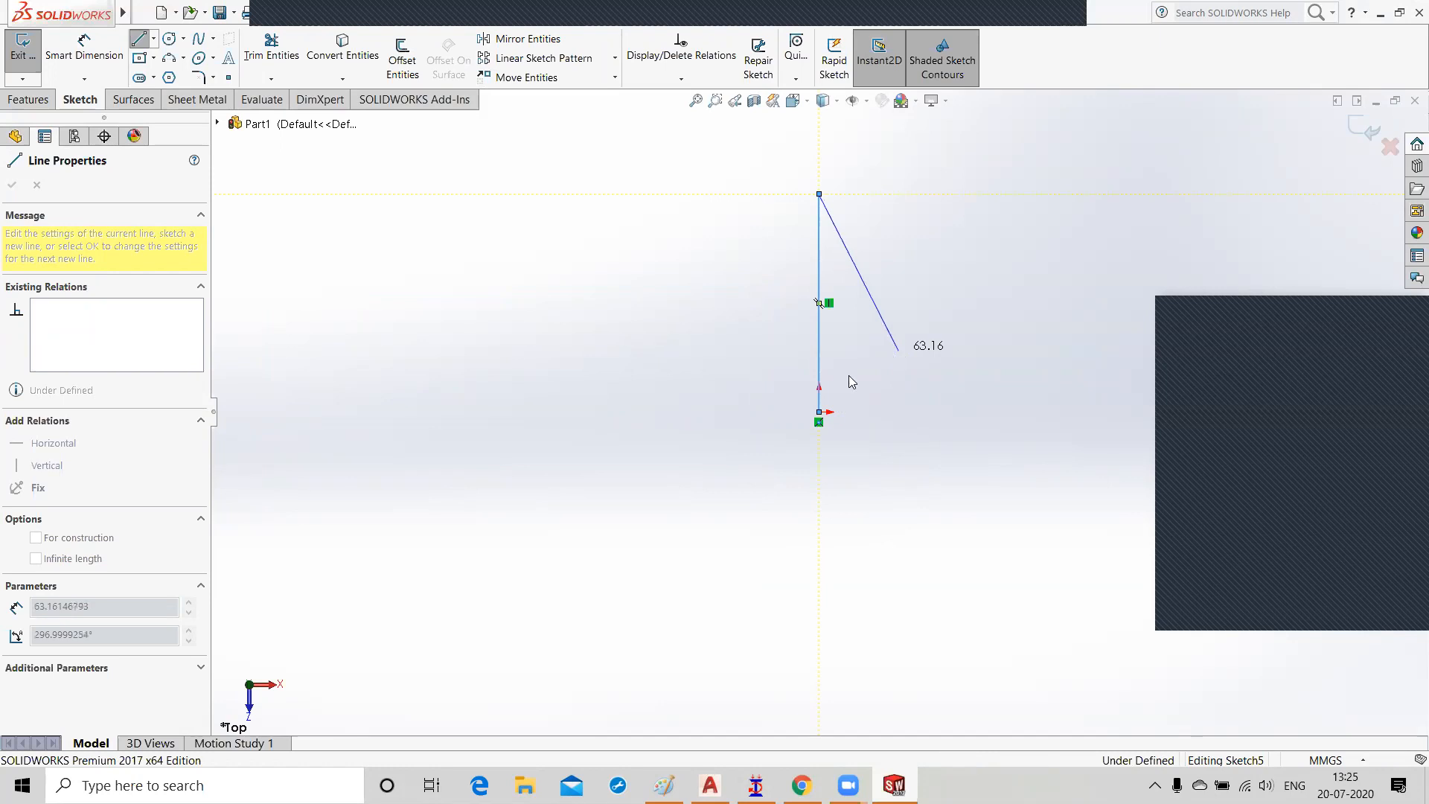
pyautogui.press('Escape')
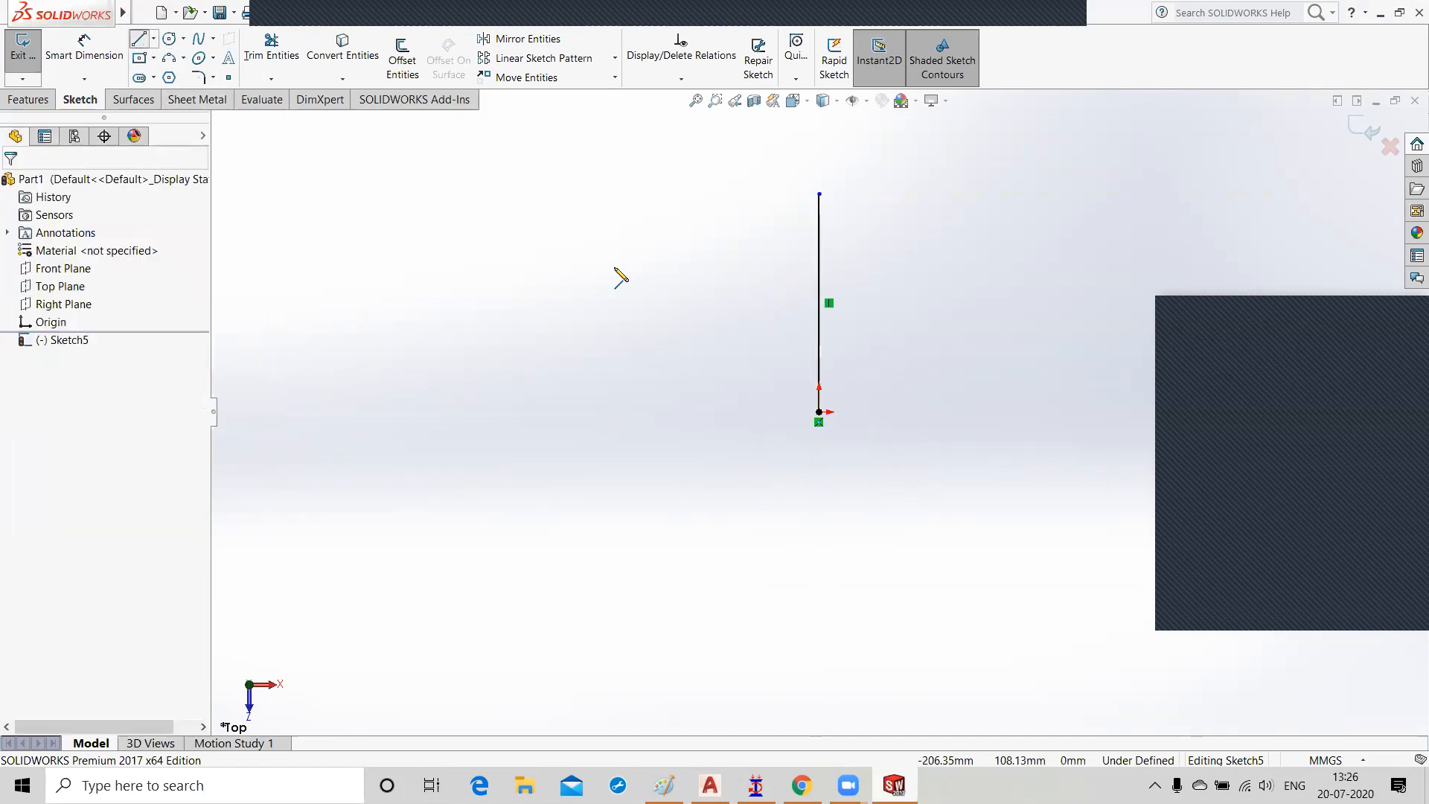
pyautogui.click(819, 194)
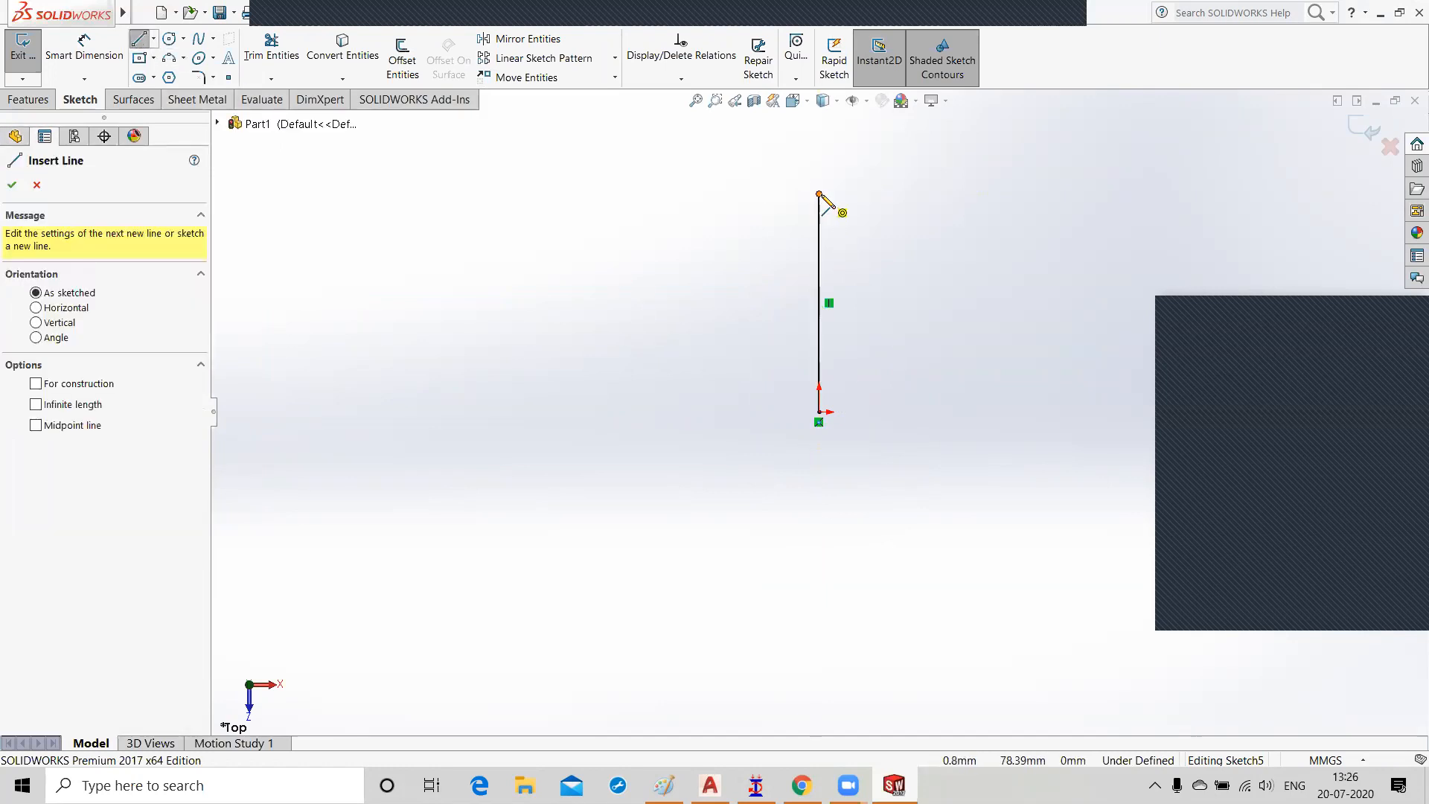
pyautogui.click(1114, 194)
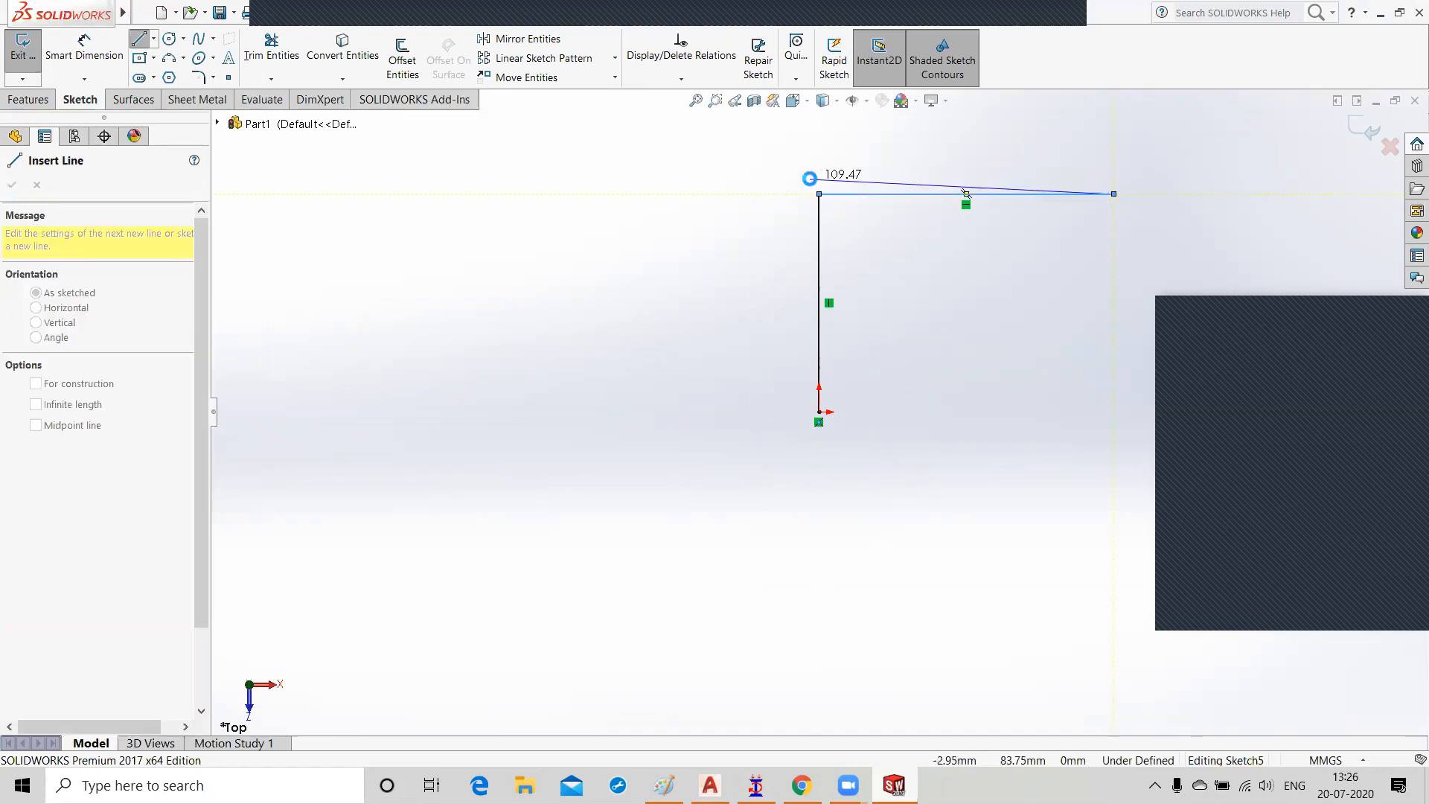
pyautogui.press('Escape')
# Step: Dimension the horizontal line of the L-shaped path to 100 mm
pyautogui.click(84, 46)
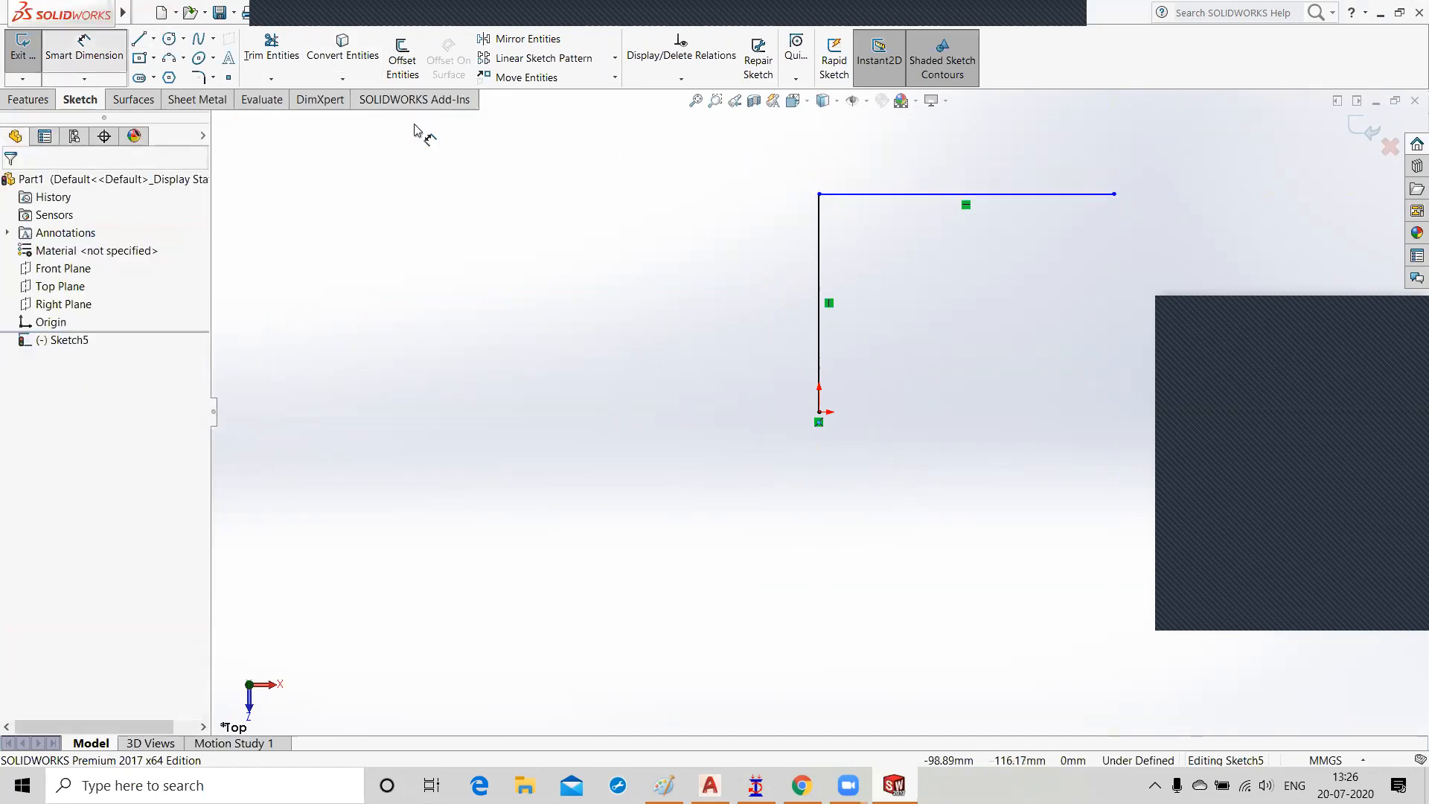
pyautogui.click(906, 194)
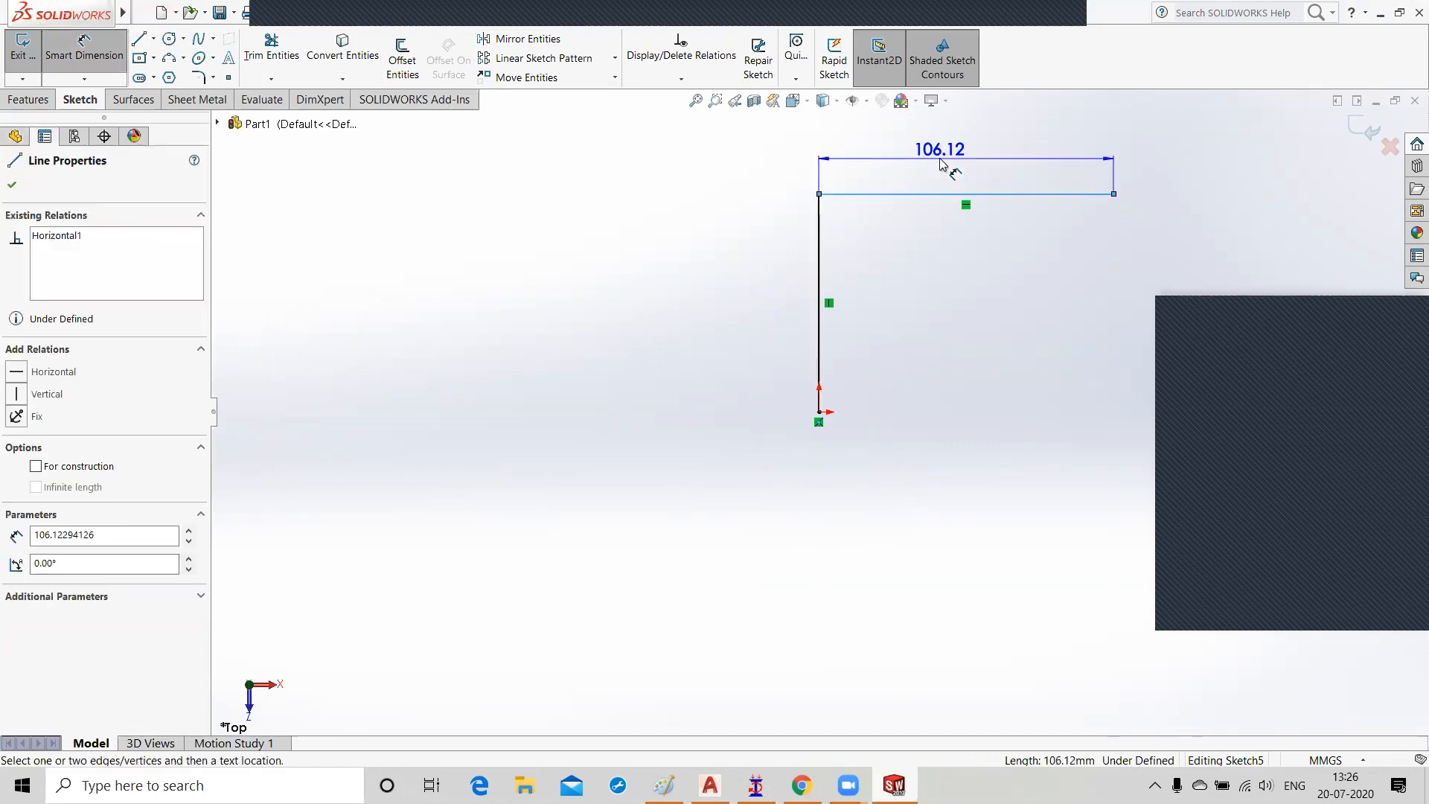
pyautogui.click(940, 165)
pyautogui.write('100')
pyautogui.press('Return')
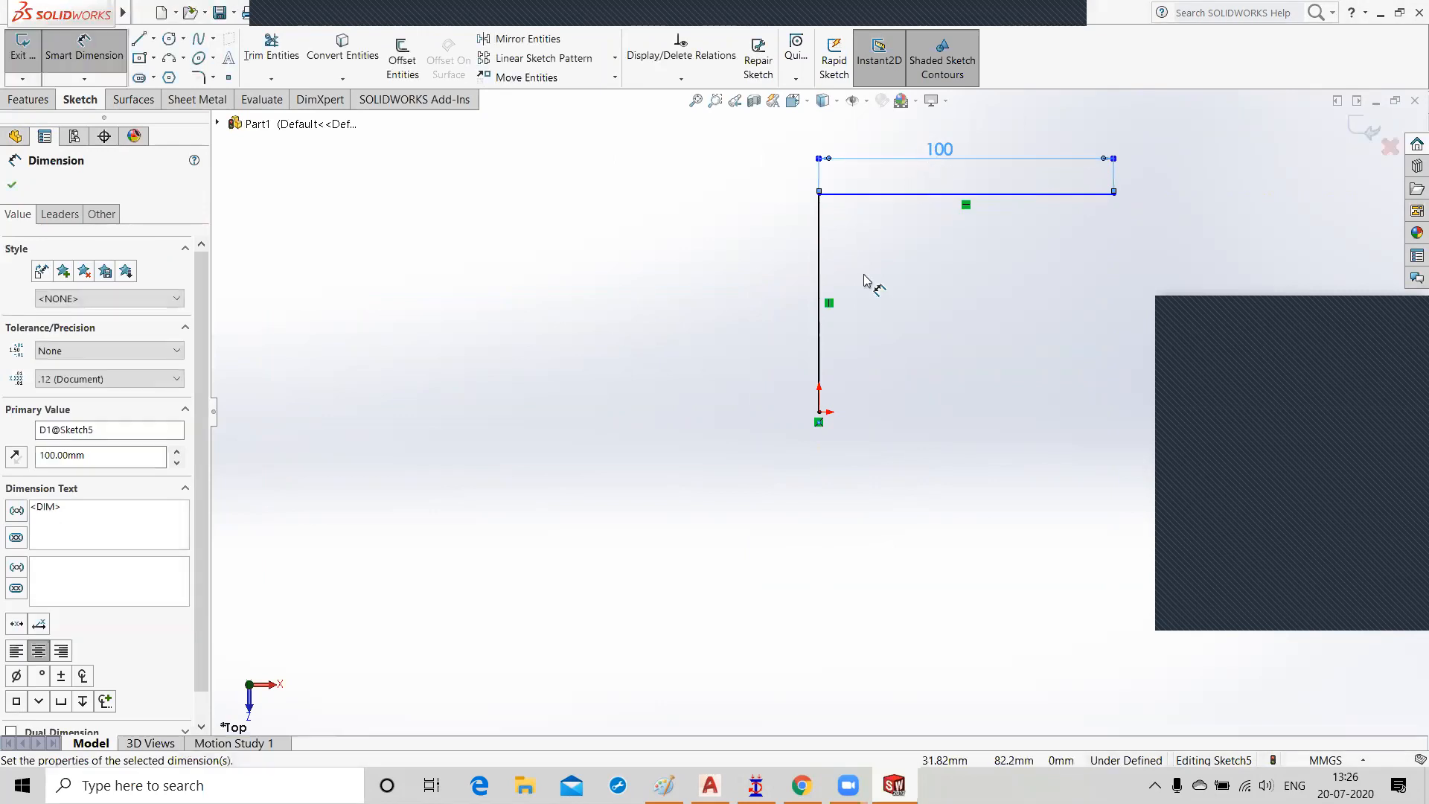
# Step: Dimension the vertical line to 100 mm and exit the path sketch
pyautogui.click(819, 283)
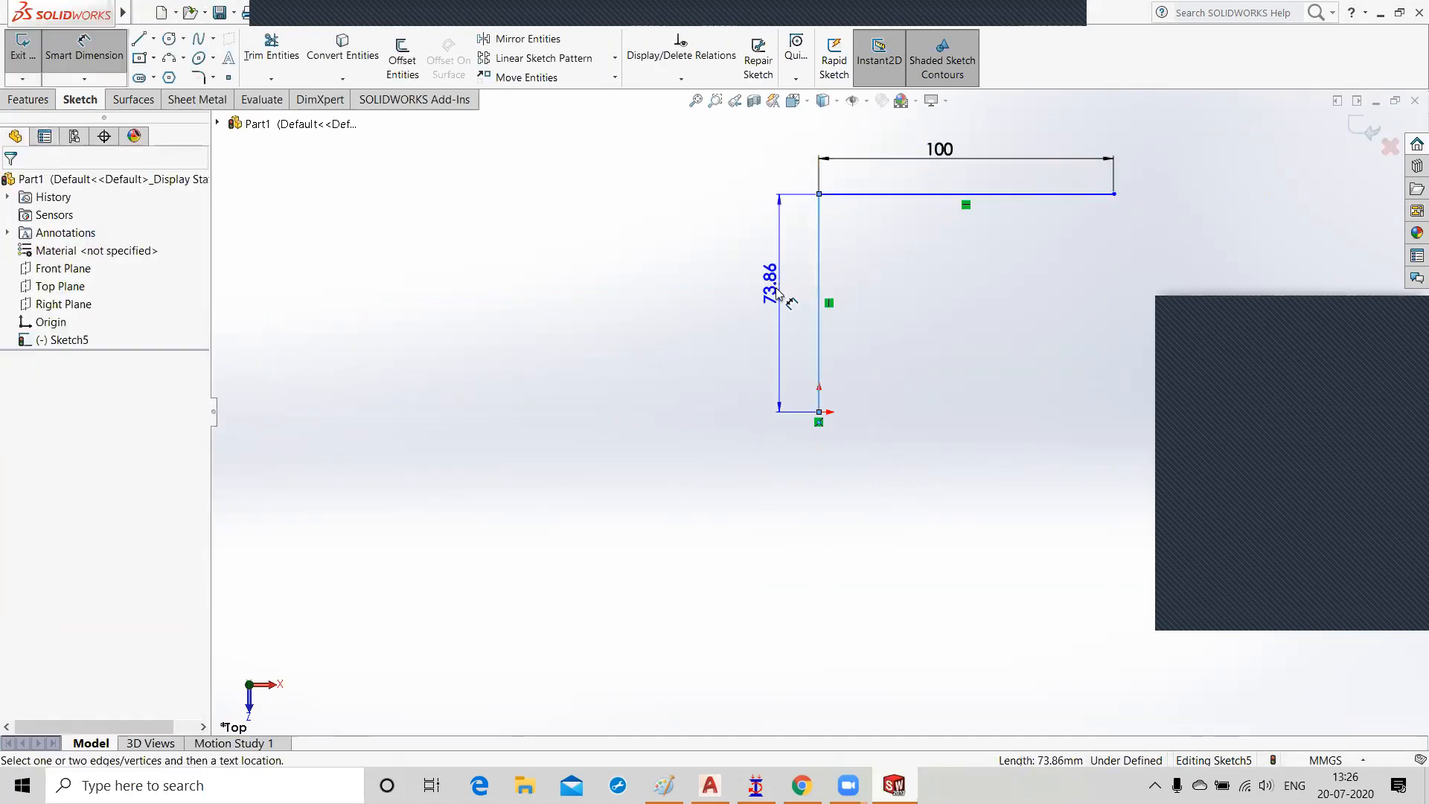
pyautogui.click(777, 294)
pyautogui.write('100')
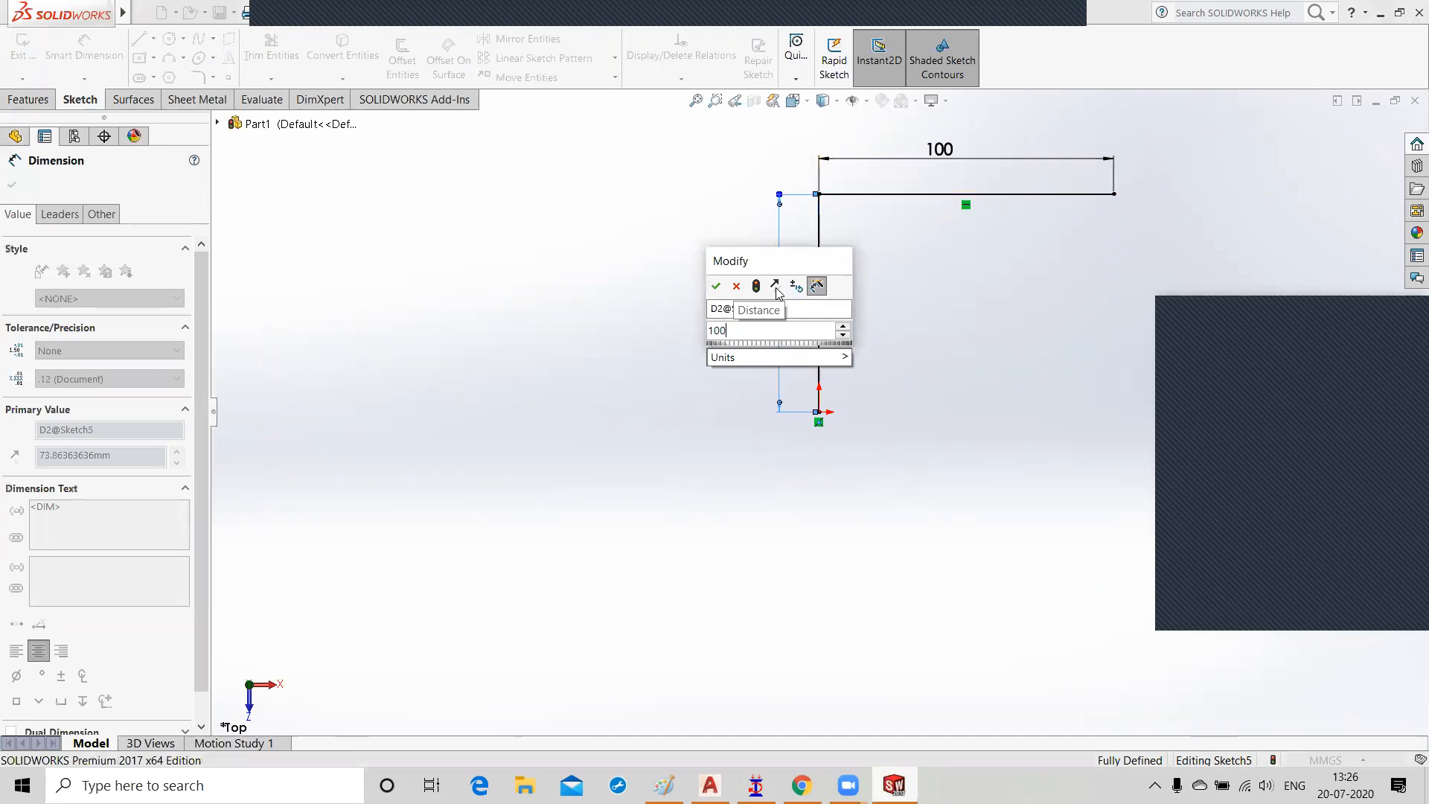
pyautogui.press('Return')
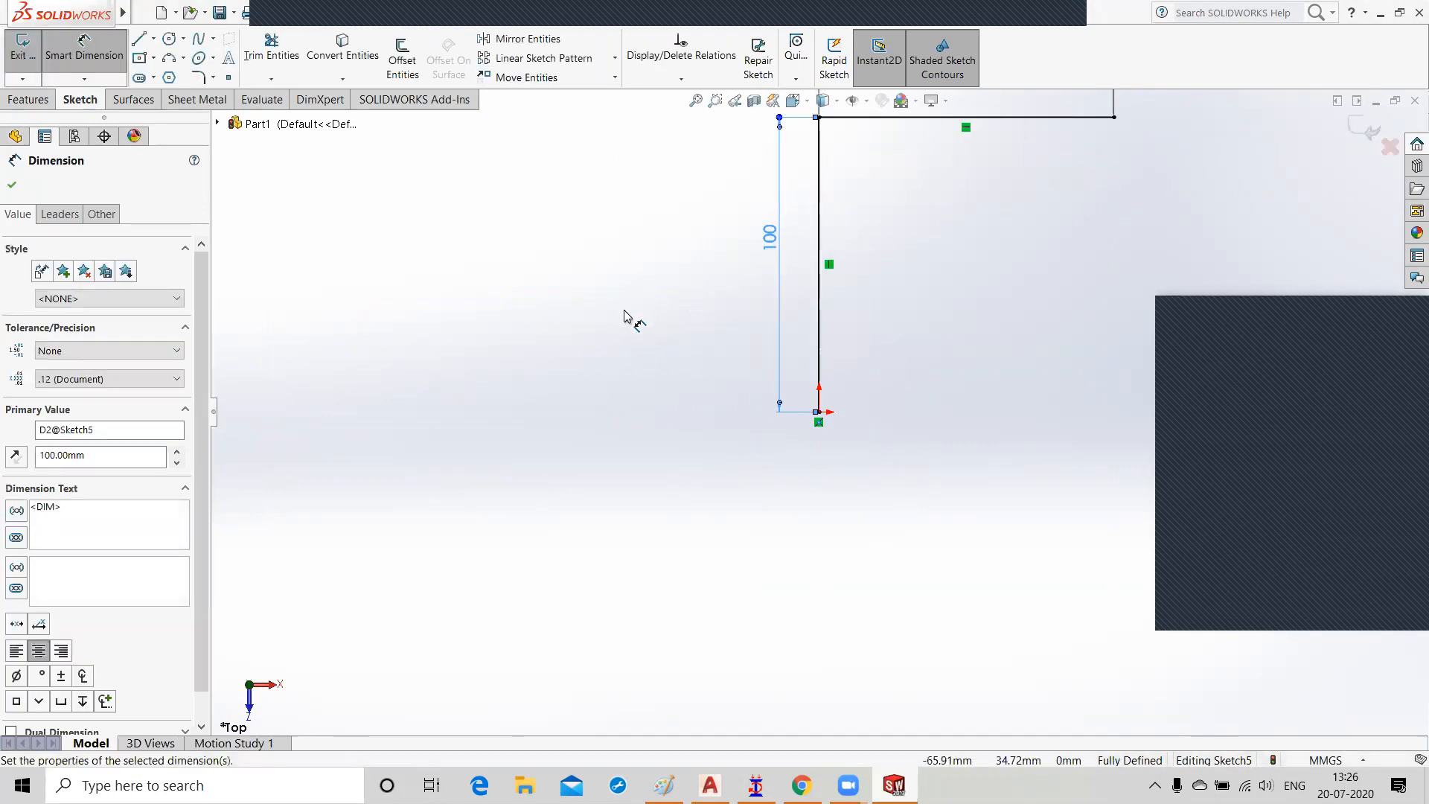
pyautogui.press('f')
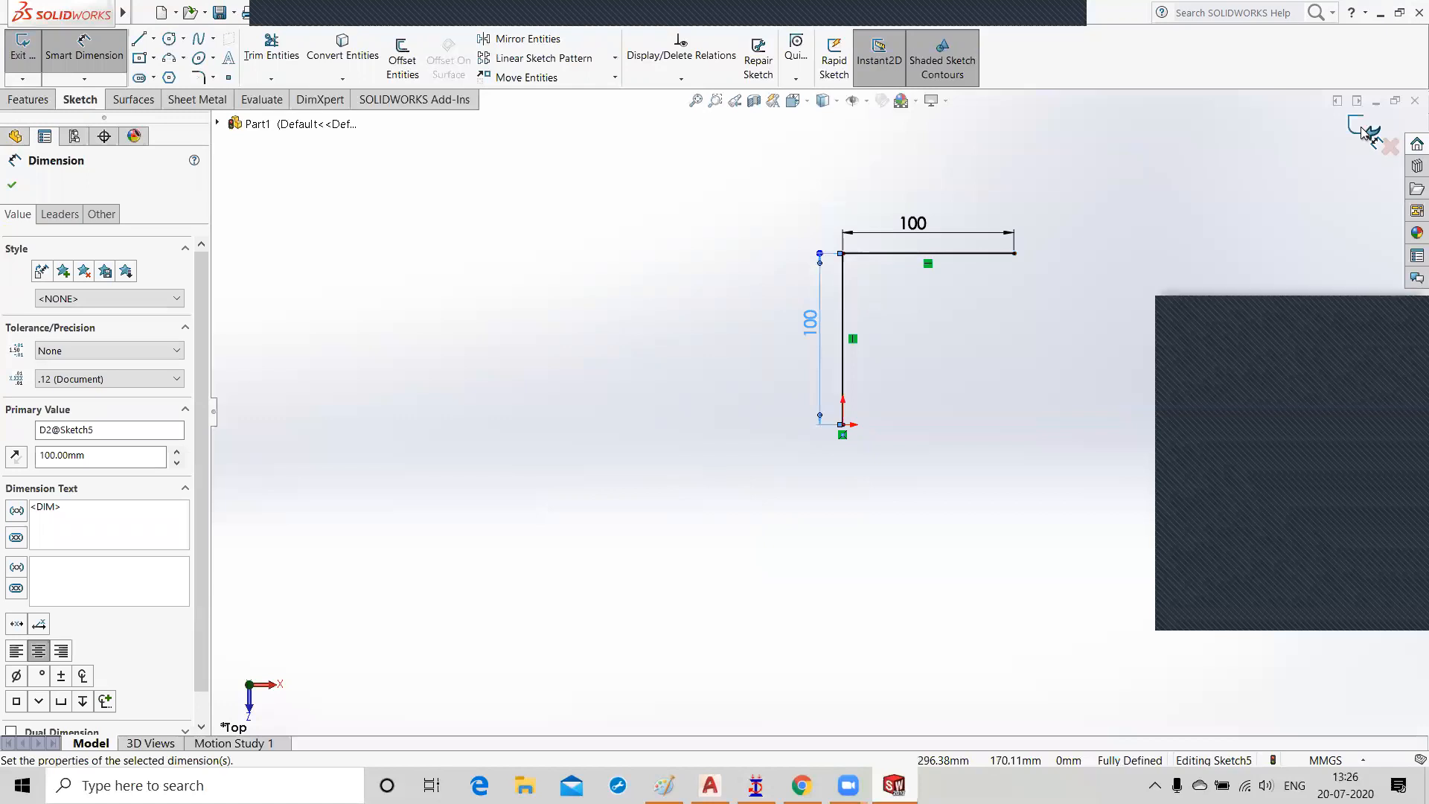
pyautogui.click(1363, 133)
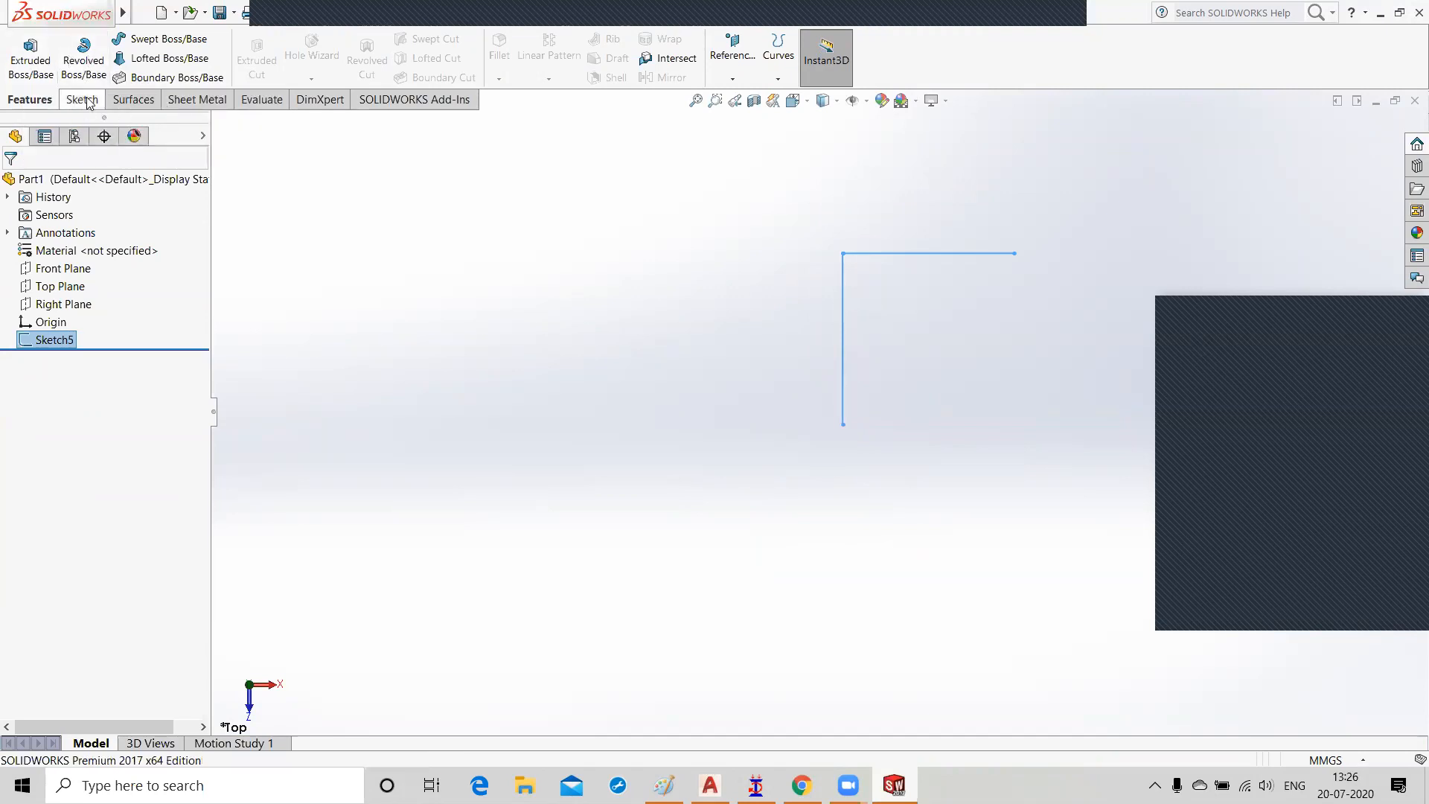
pyautogui.click(84, 103)
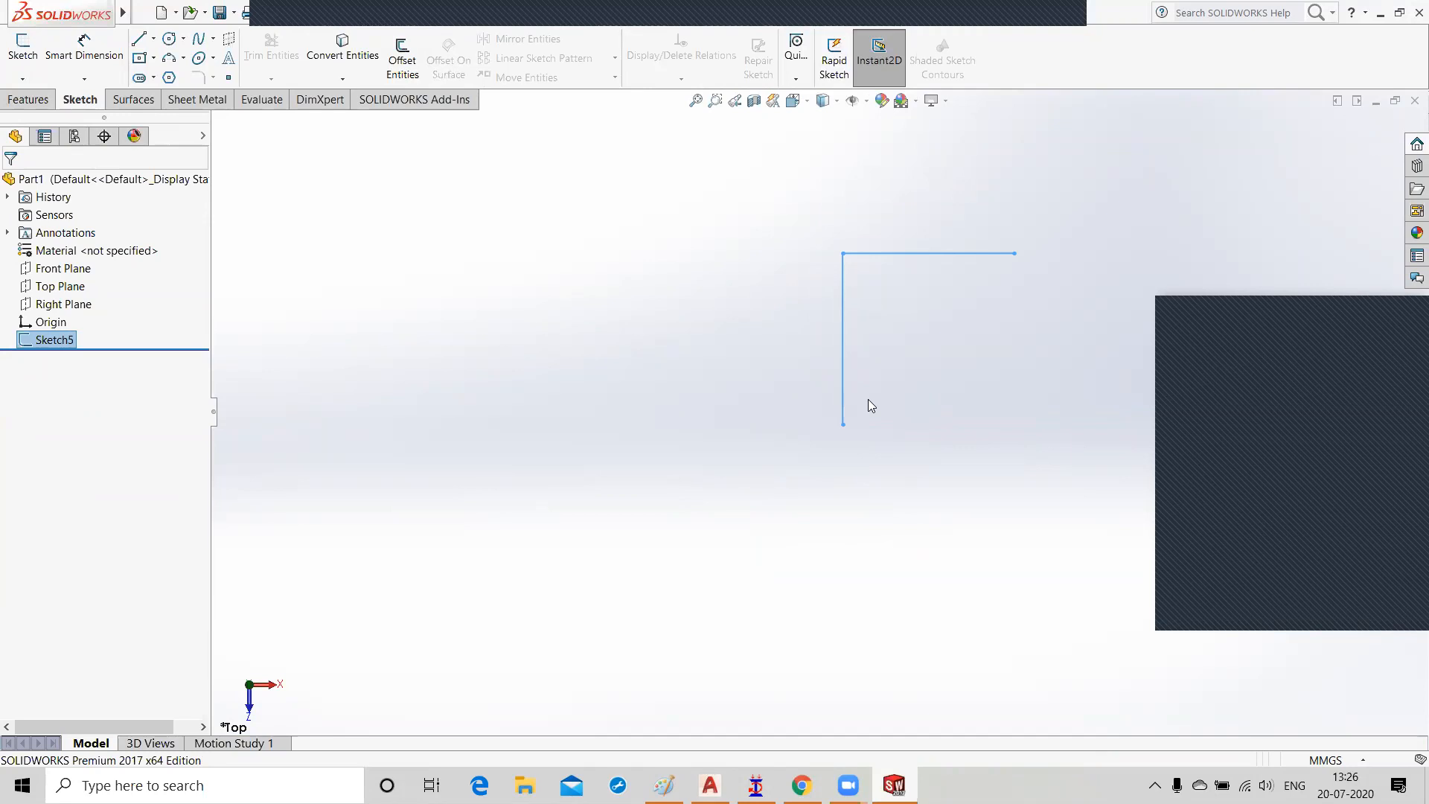
pyautogui.click(169, 38)
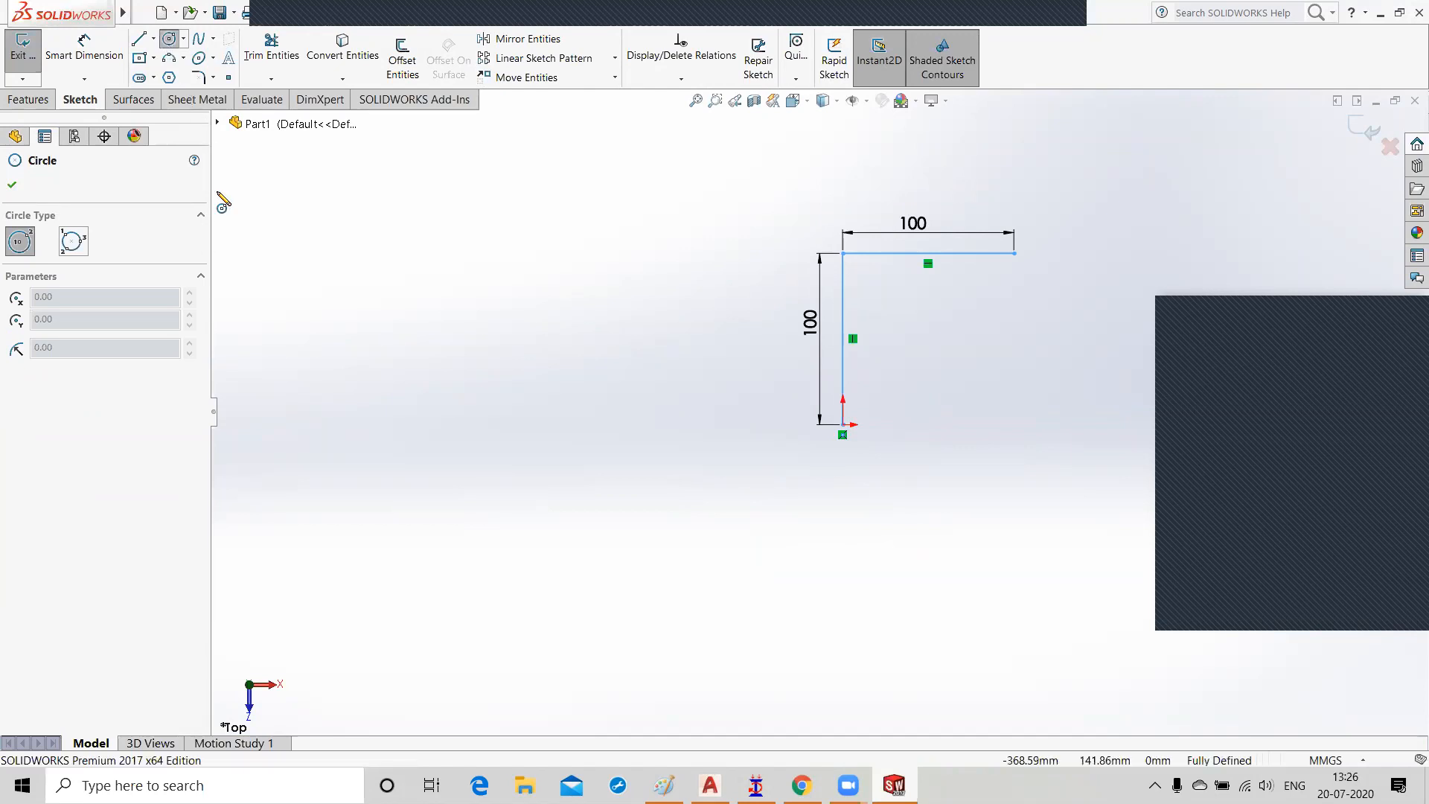
pyautogui.click(217, 122)
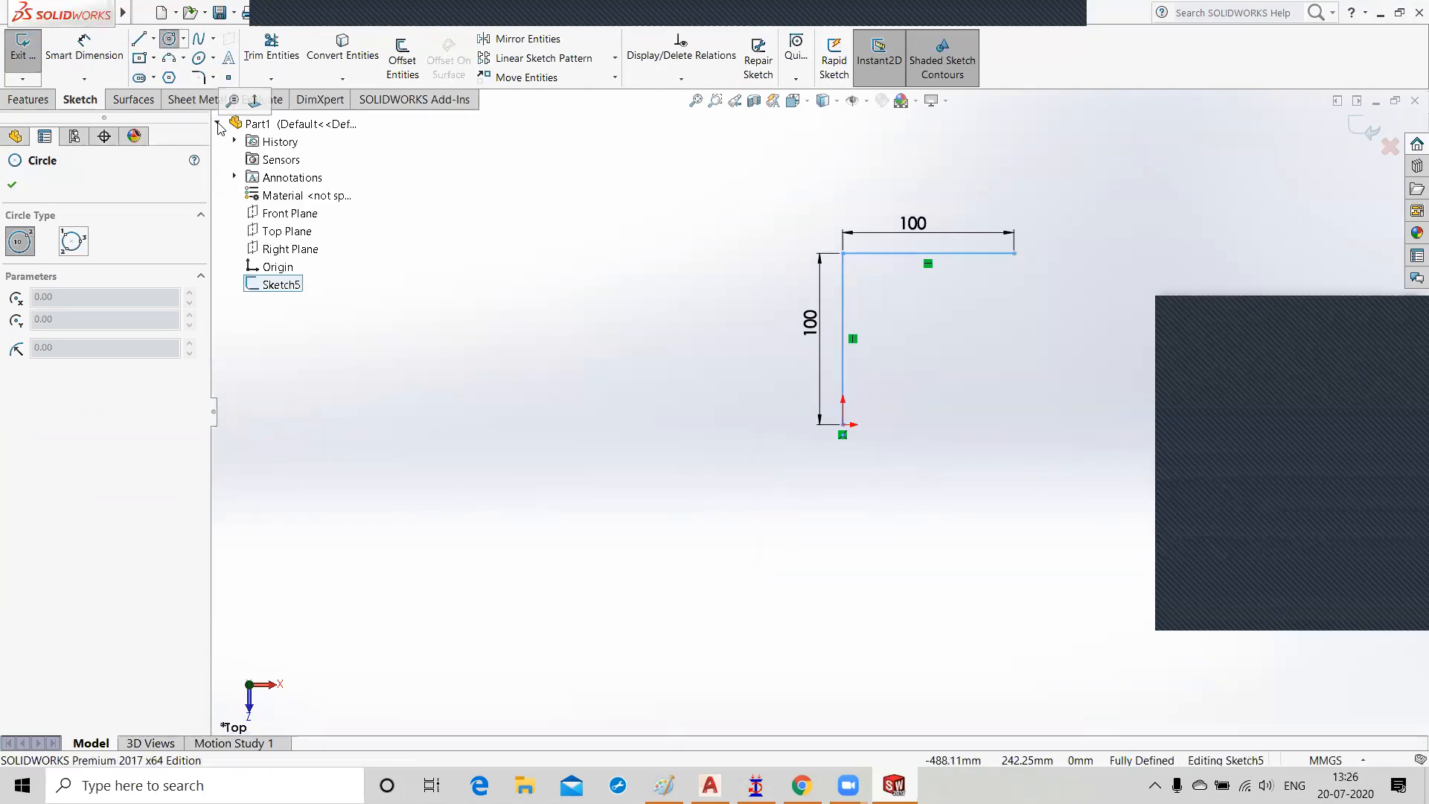
pyautogui.click(286, 250)
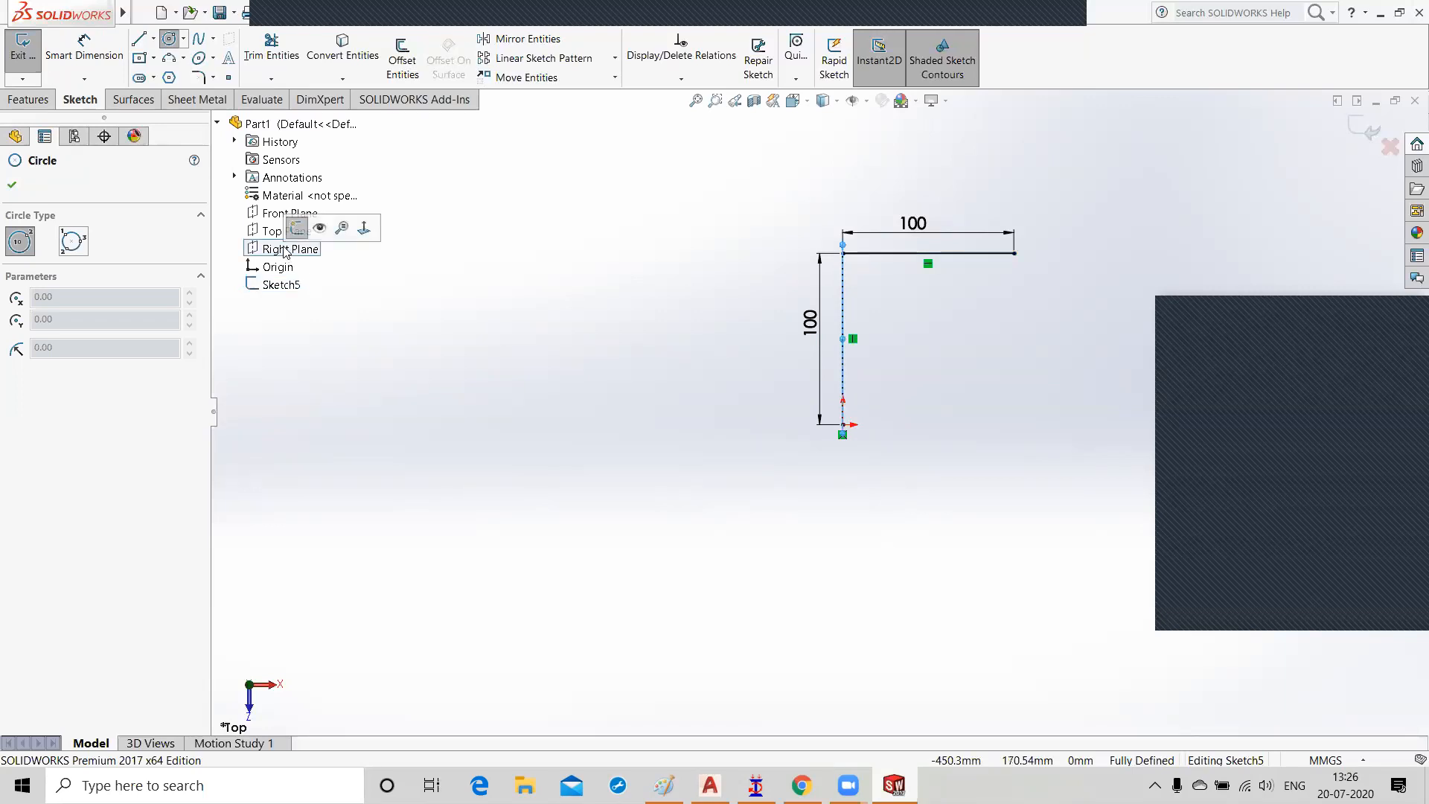
pyautogui.click(297, 229)
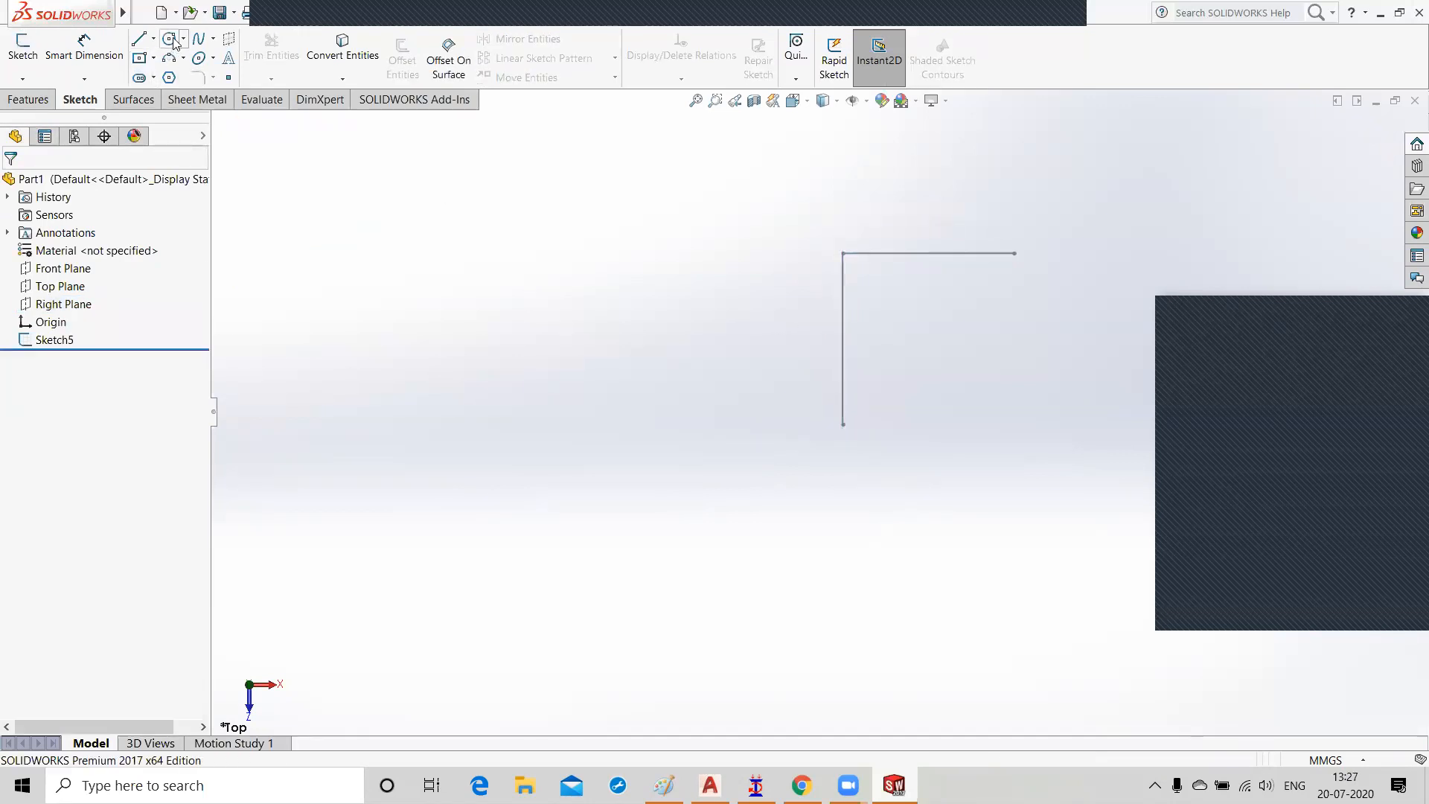
# Step: Start a new sketch on the Front Plane and draw a circle about 21 mm in diameter centered on the origin
pyautogui.click(66, 269)
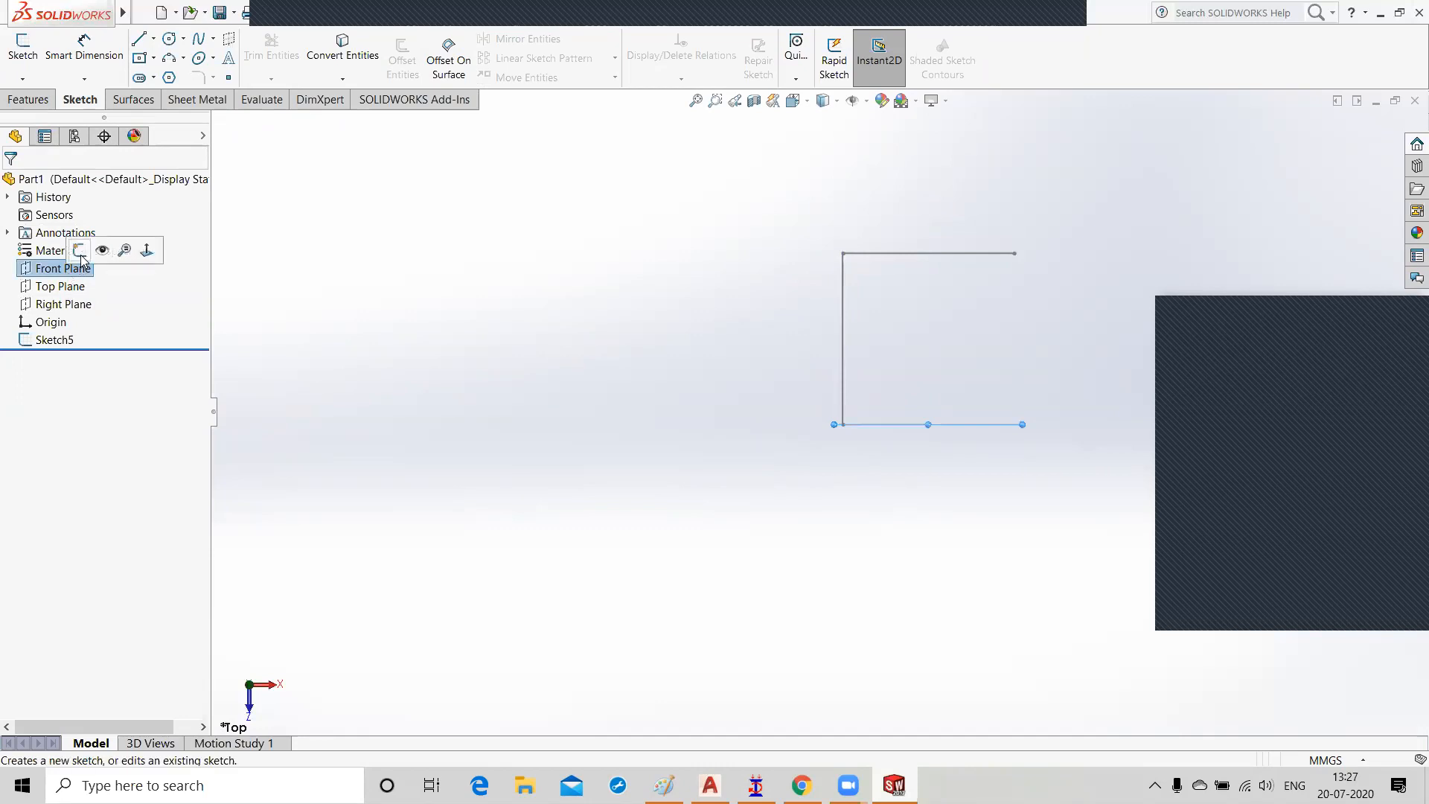
pyautogui.click(87, 250)
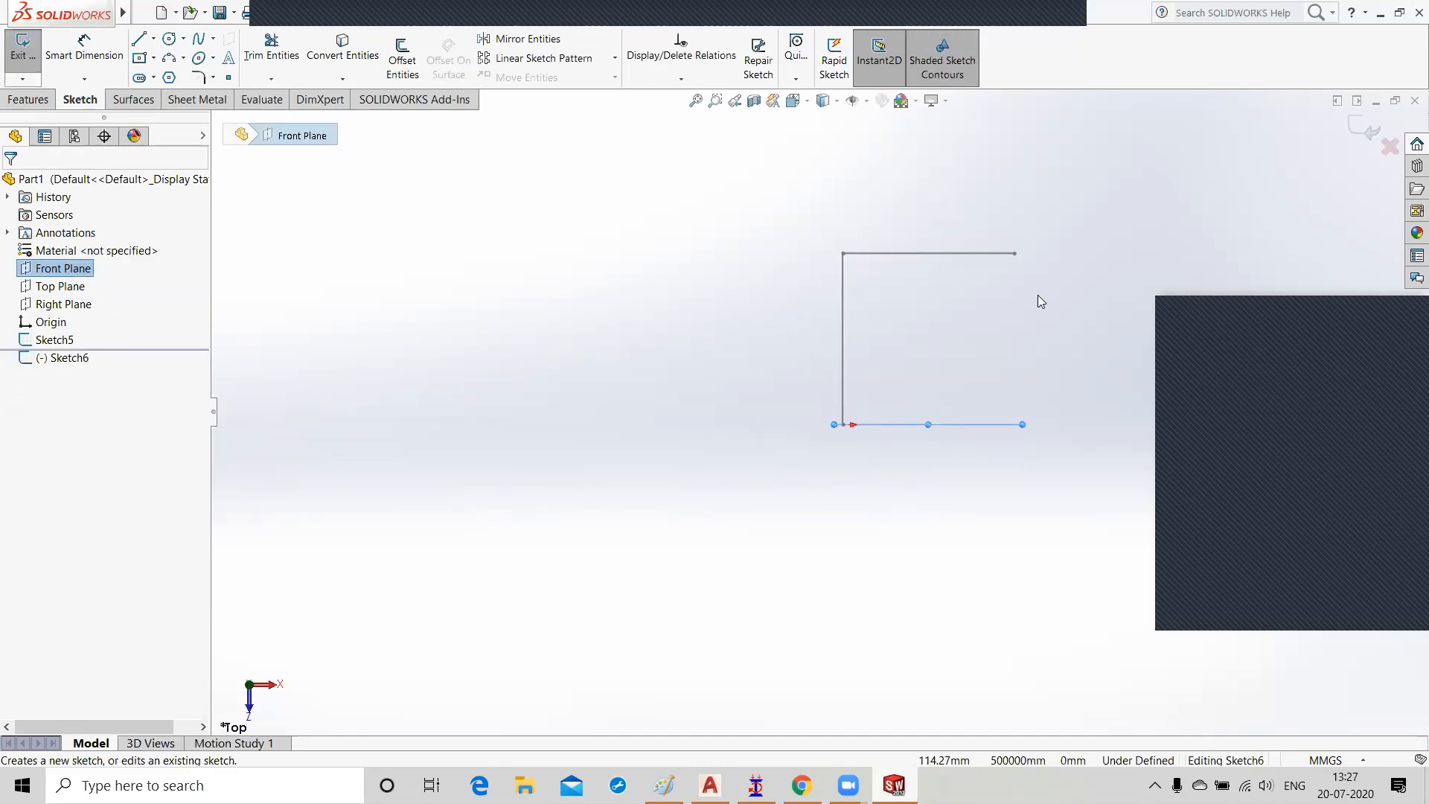
pyautogui.hotkey('ctrl', '8')
pyautogui.scroll(-1, 1058, 372)
pyautogui.scroll(3, 1058, 372)
pyautogui.click(721, 418)
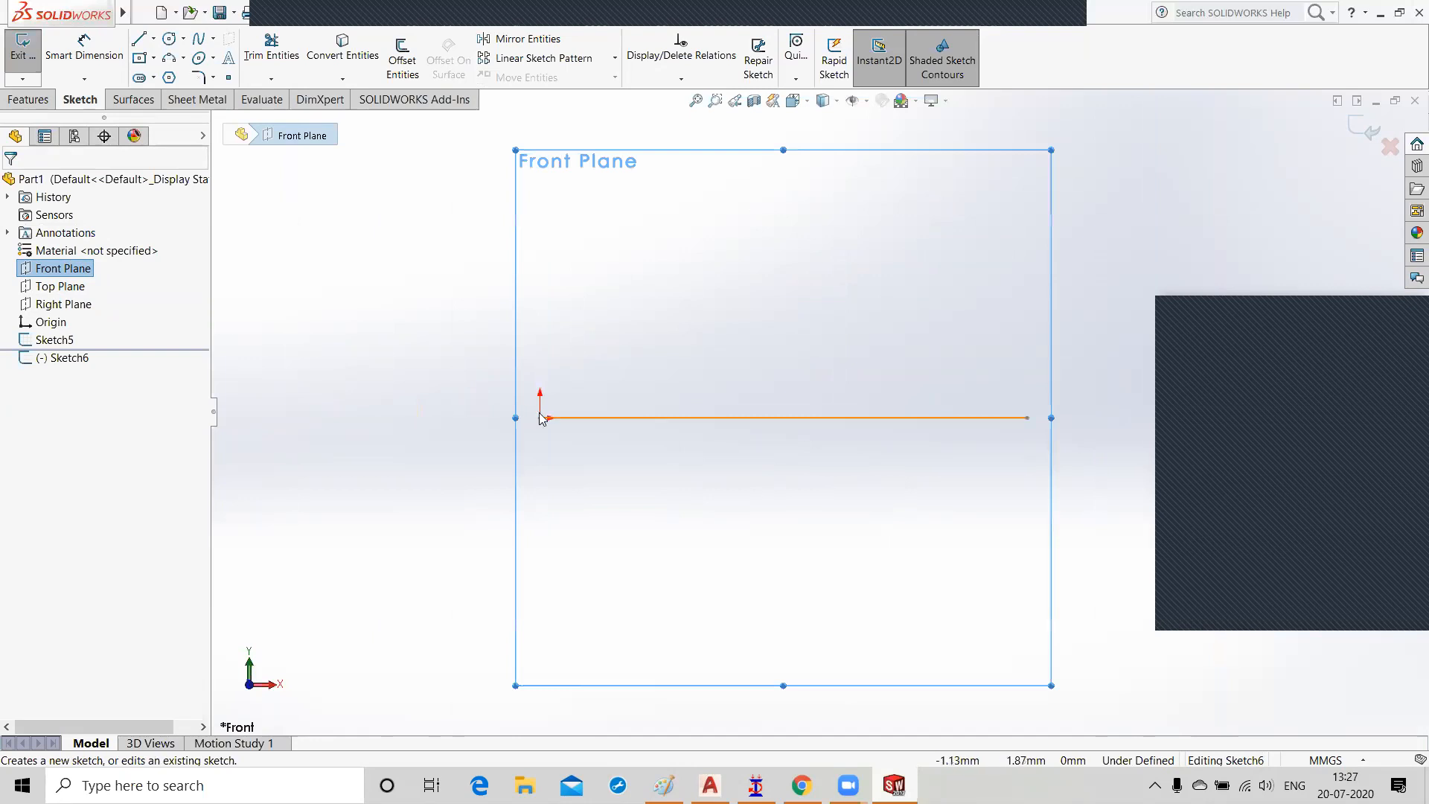
pyautogui.click(169, 38)
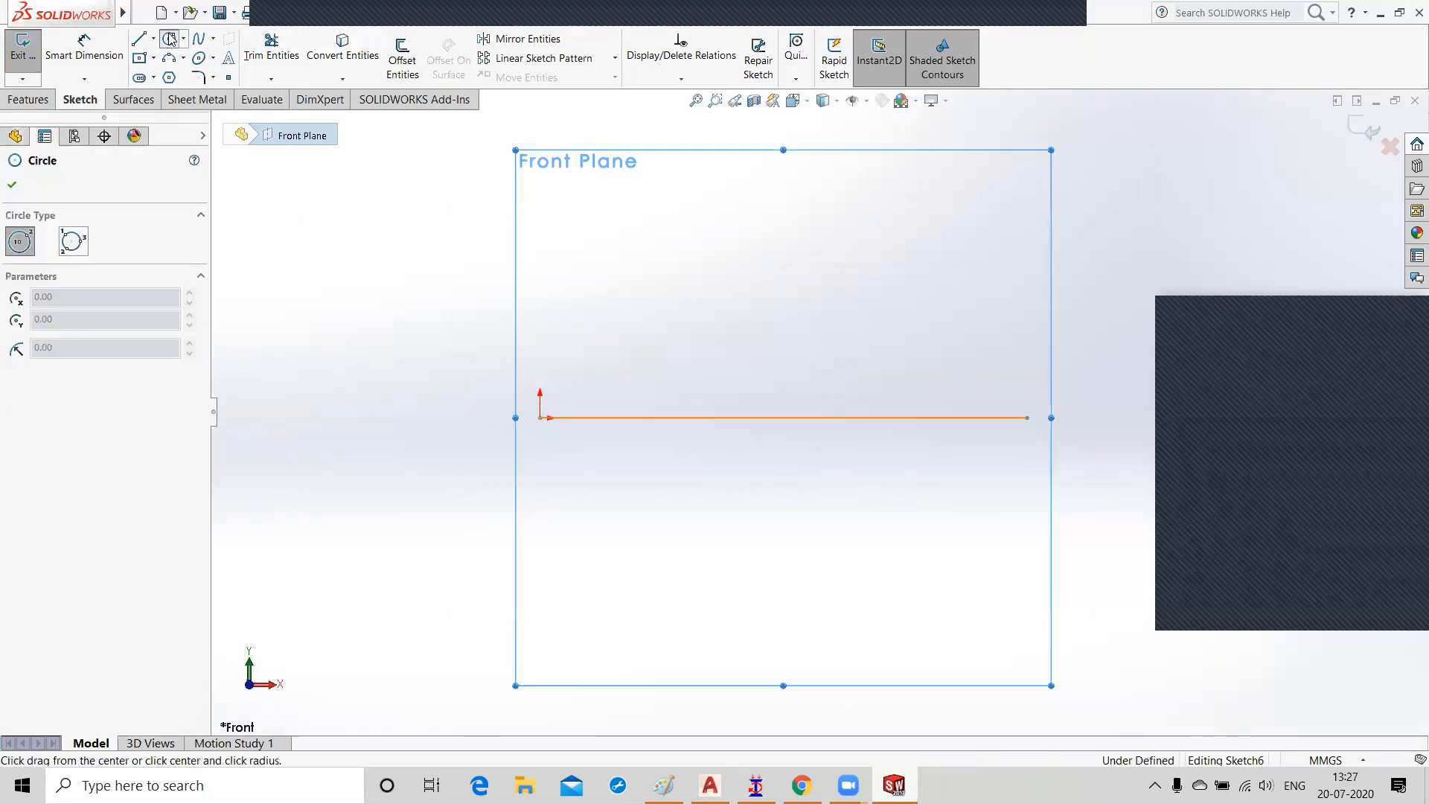
pyautogui.click(540, 417)
pyautogui.click(576, 470)
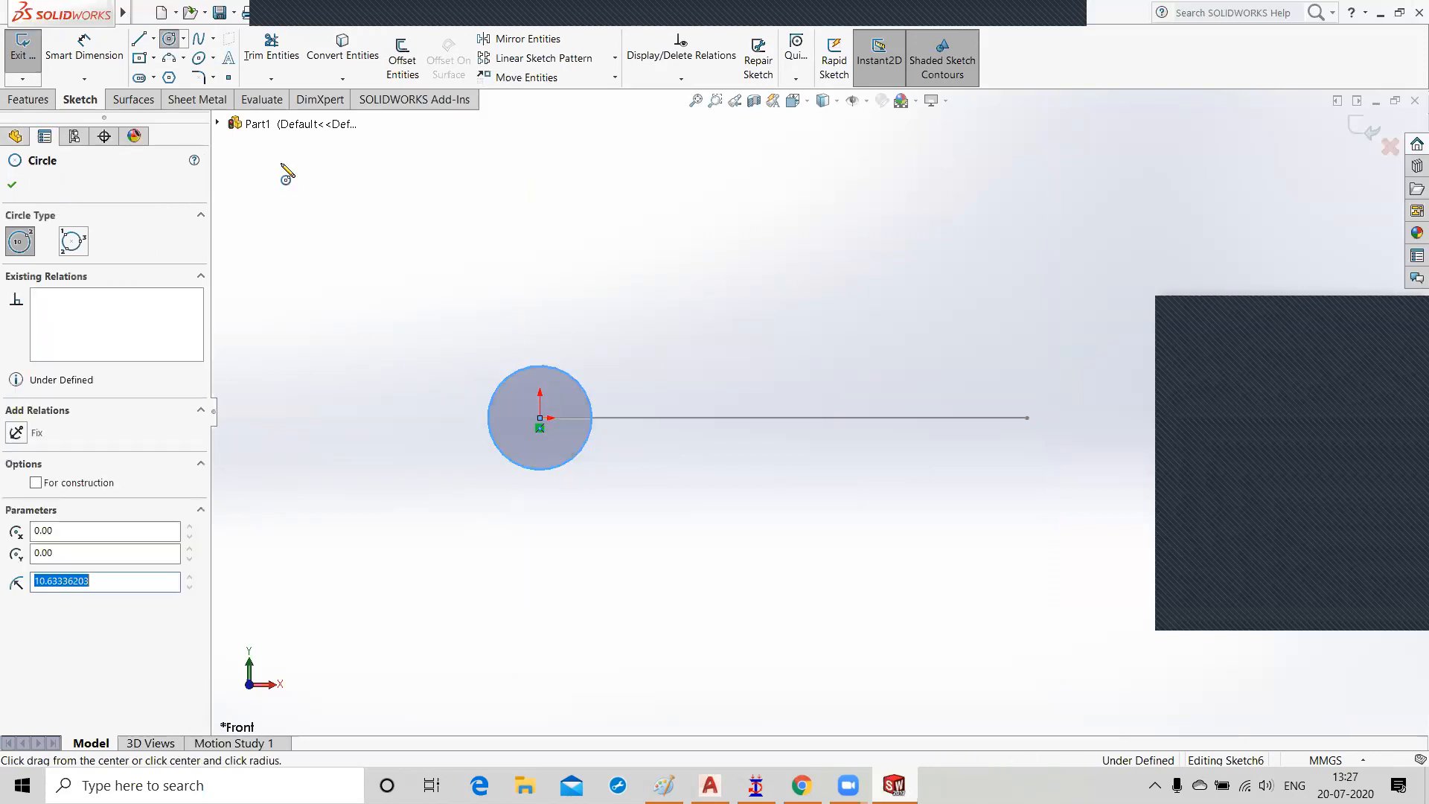
# Step: Dimension the circle's diameter to 20 mm and exit the profile sketch
pyautogui.click(84, 47)
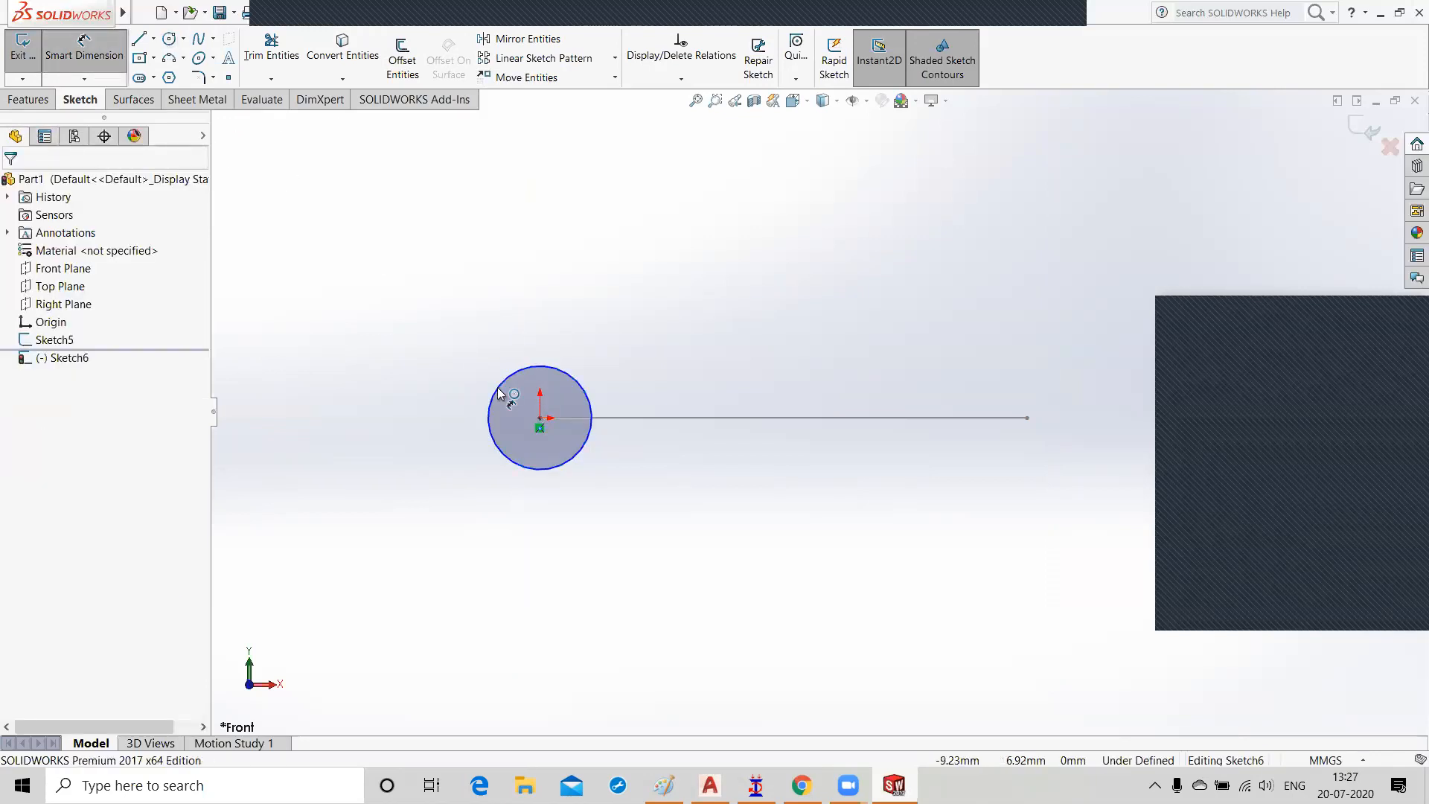
pyautogui.click(497, 387)
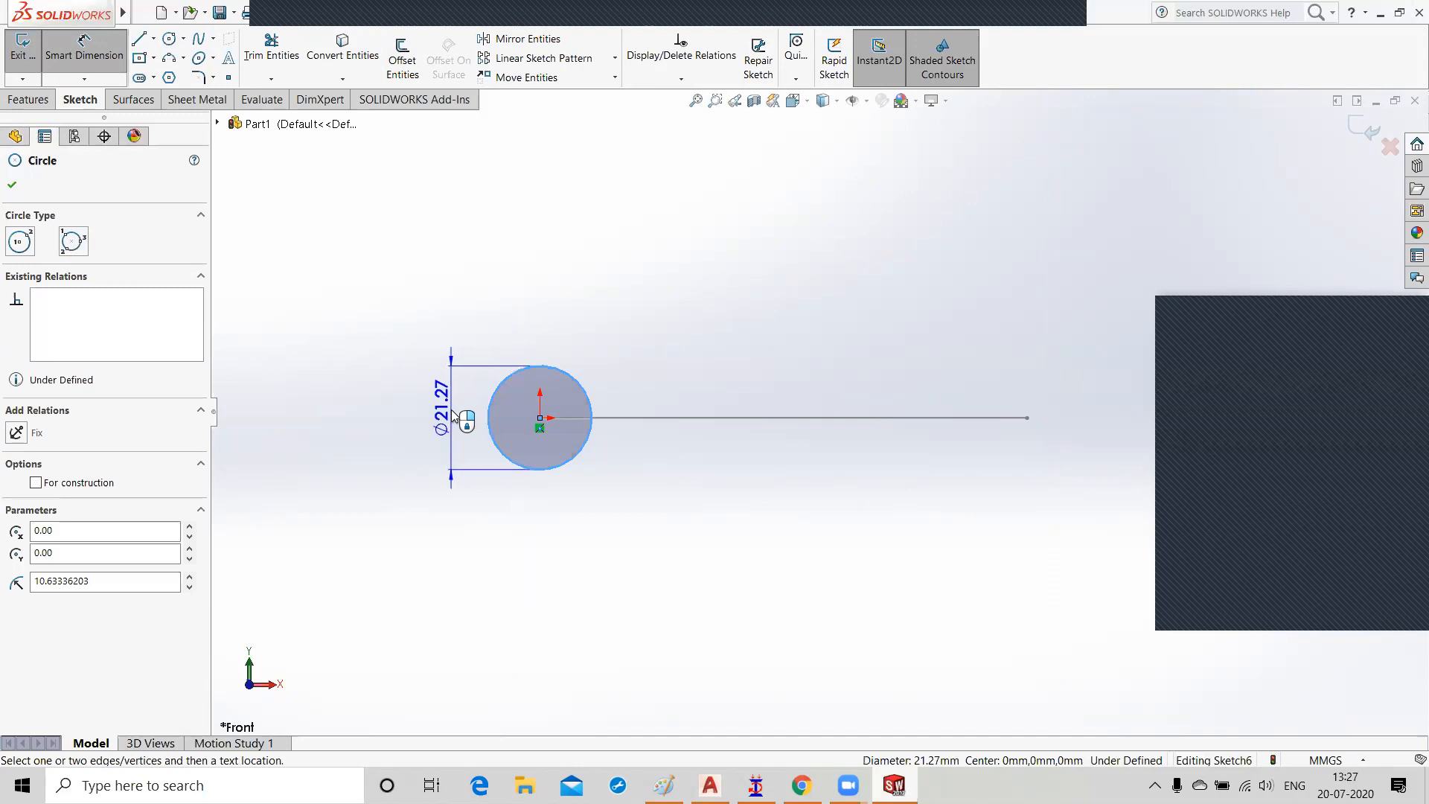
pyautogui.click(452, 414)
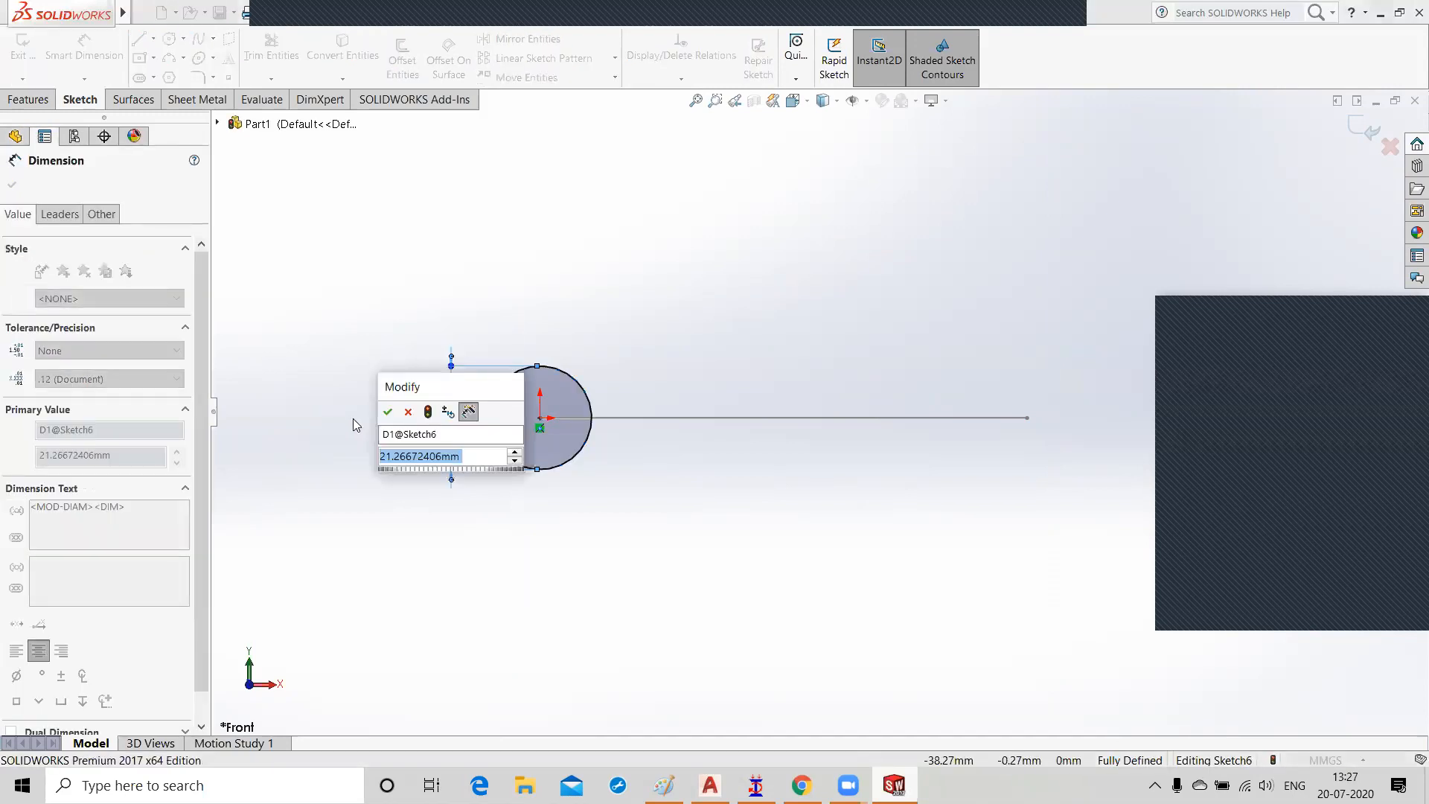
pyautogui.write('20')
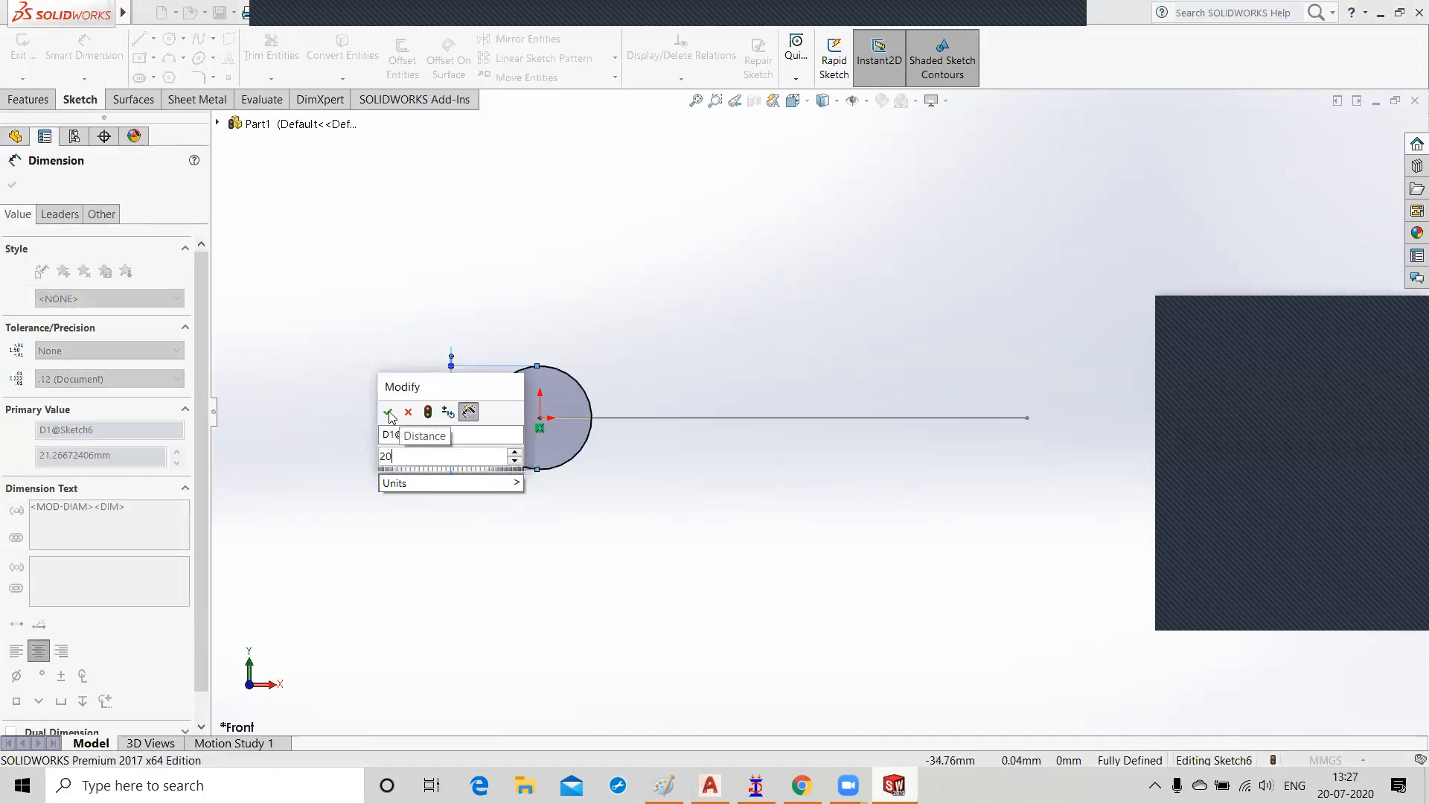
pyautogui.click(388, 411)
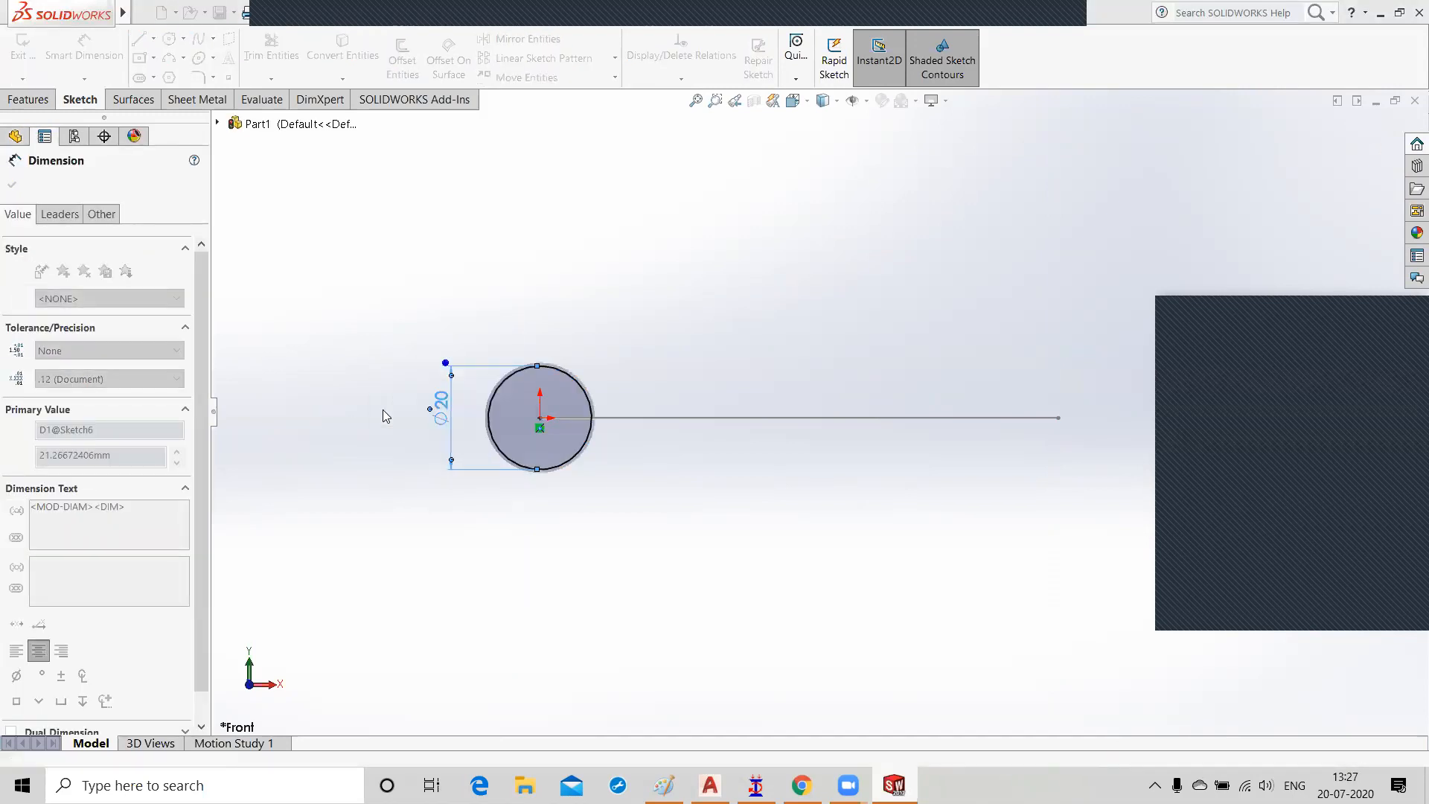
pyautogui.click(1362, 128)
# Step: Create a Swept Boss/Base with the 20 mm circle sketch as the profile and the L-shaped sketch as the path
pyautogui.moveTo(844, 282); pyautogui.dragTo(855, 476, button='middle')
pyautogui.scroll(-1, 825, 305)
pyautogui.scroll(3, 829, 320)
pyautogui.moveTo(849, 408); pyautogui.dragTo(841, 504, button='middle')
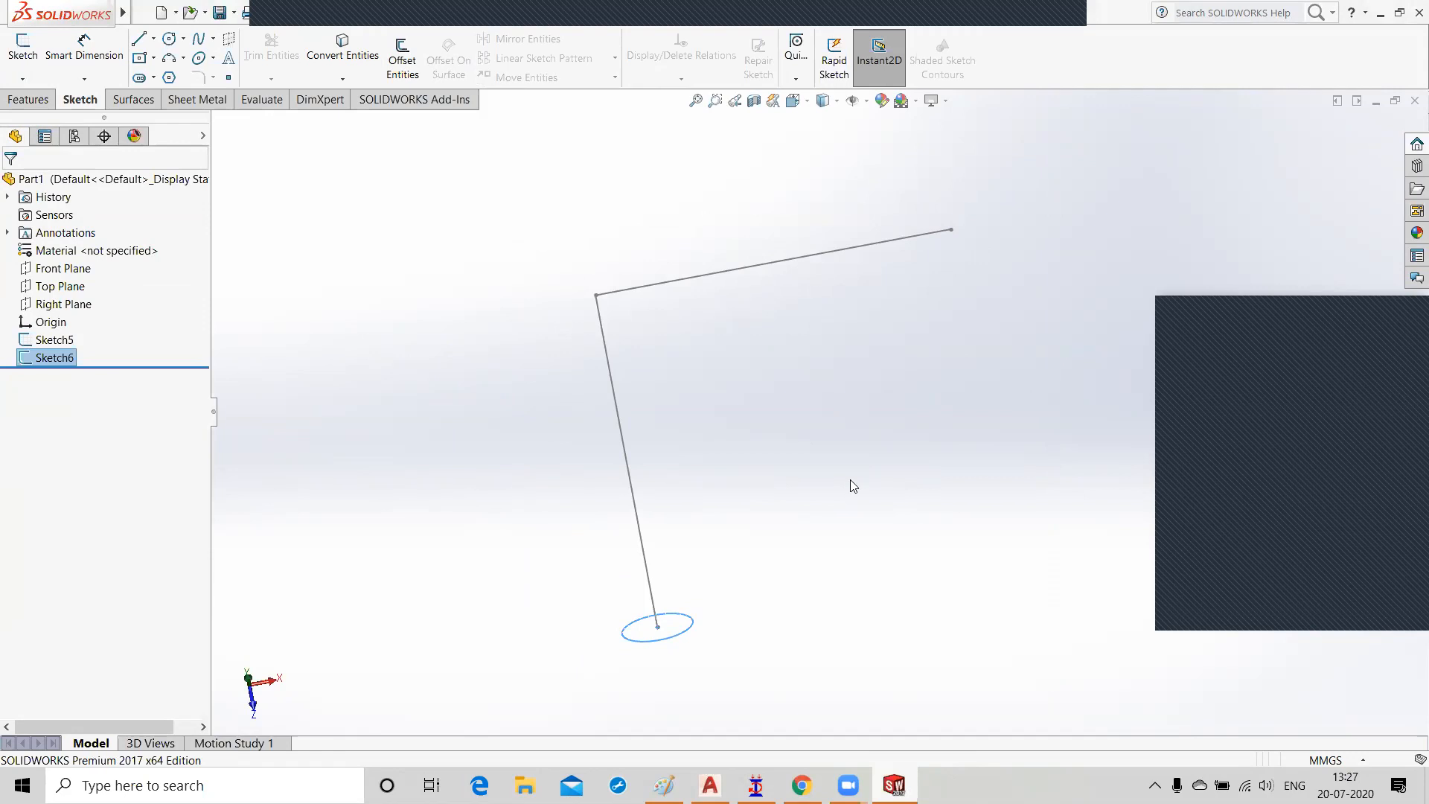
pyautogui.click(30, 100)
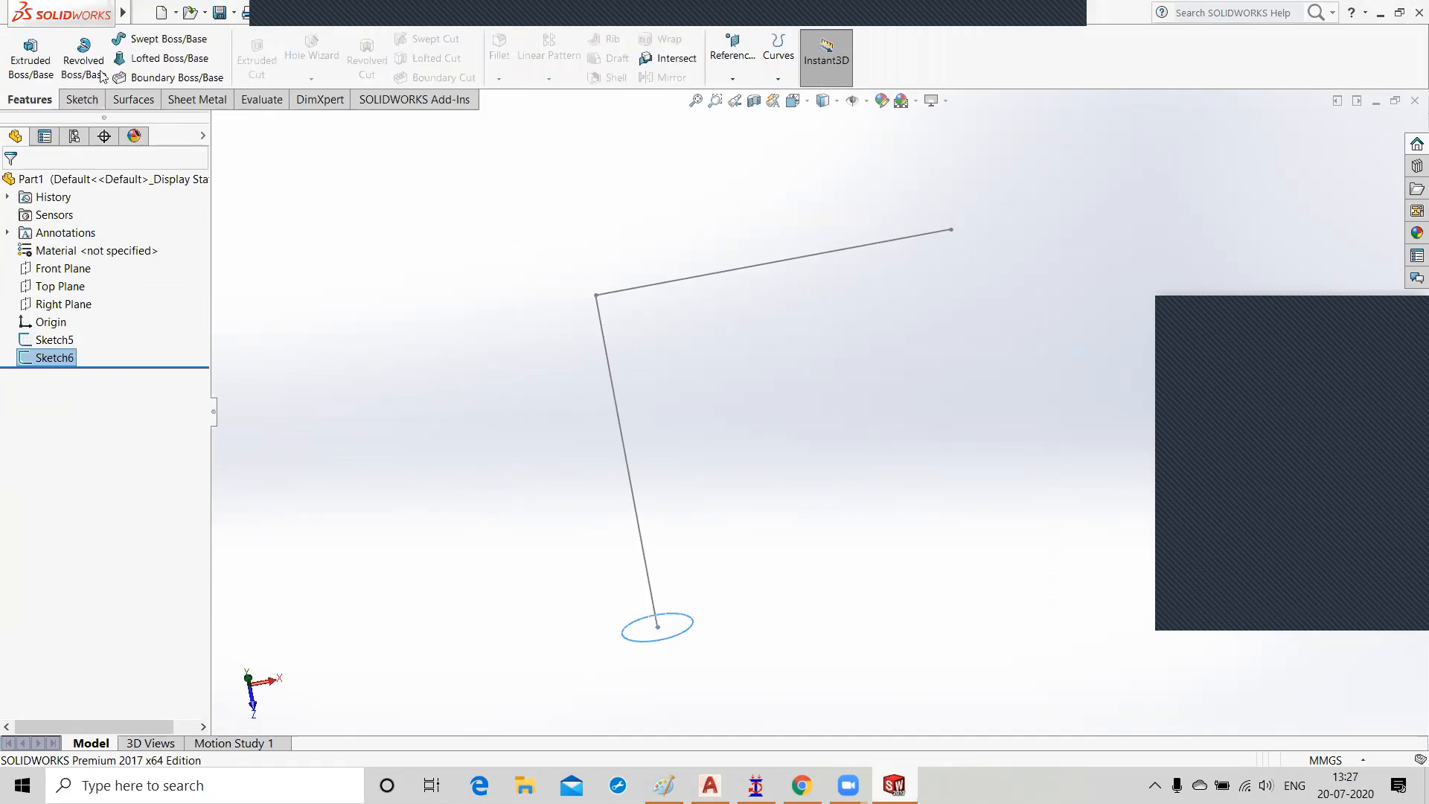
pyautogui.click(160, 41)
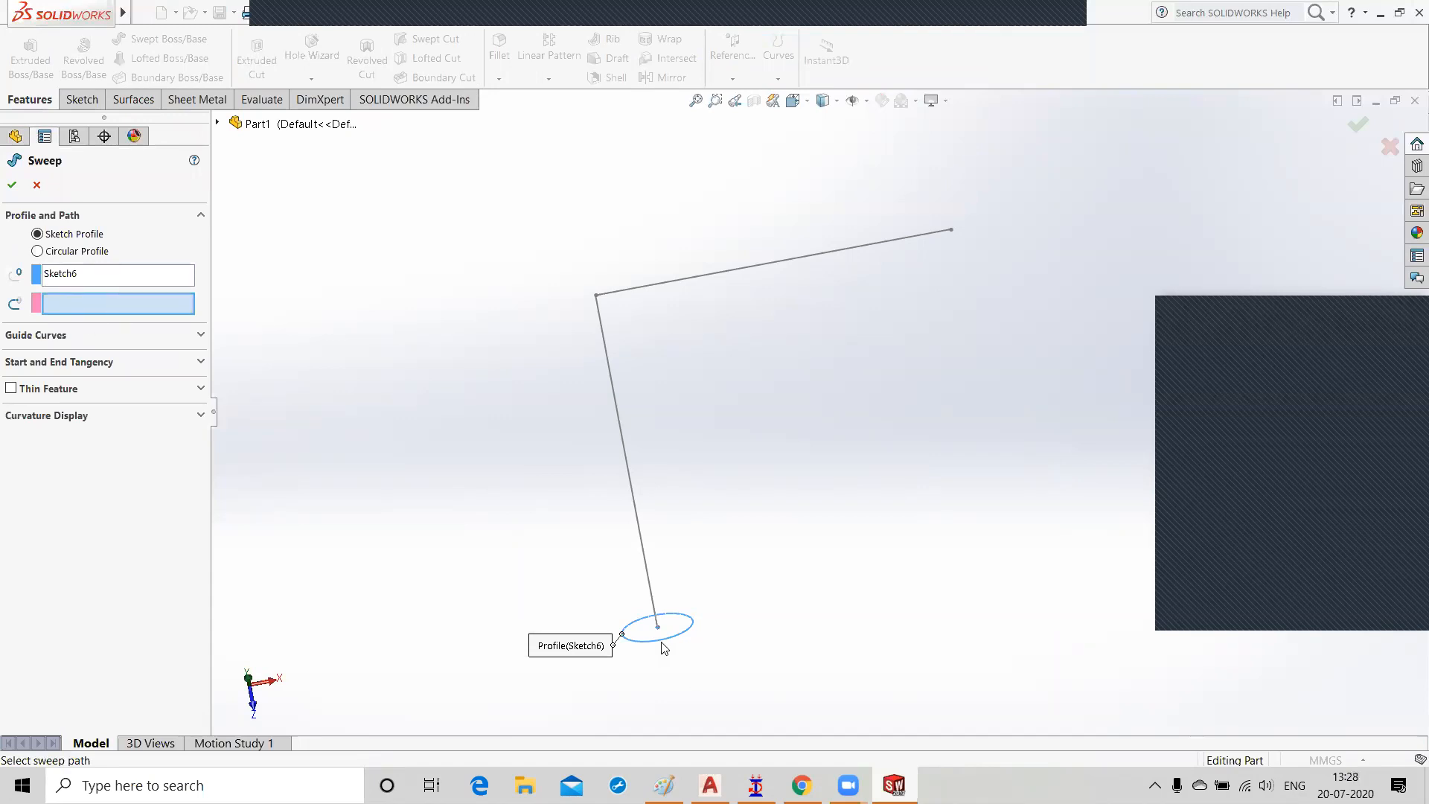
pyautogui.click(147, 306)
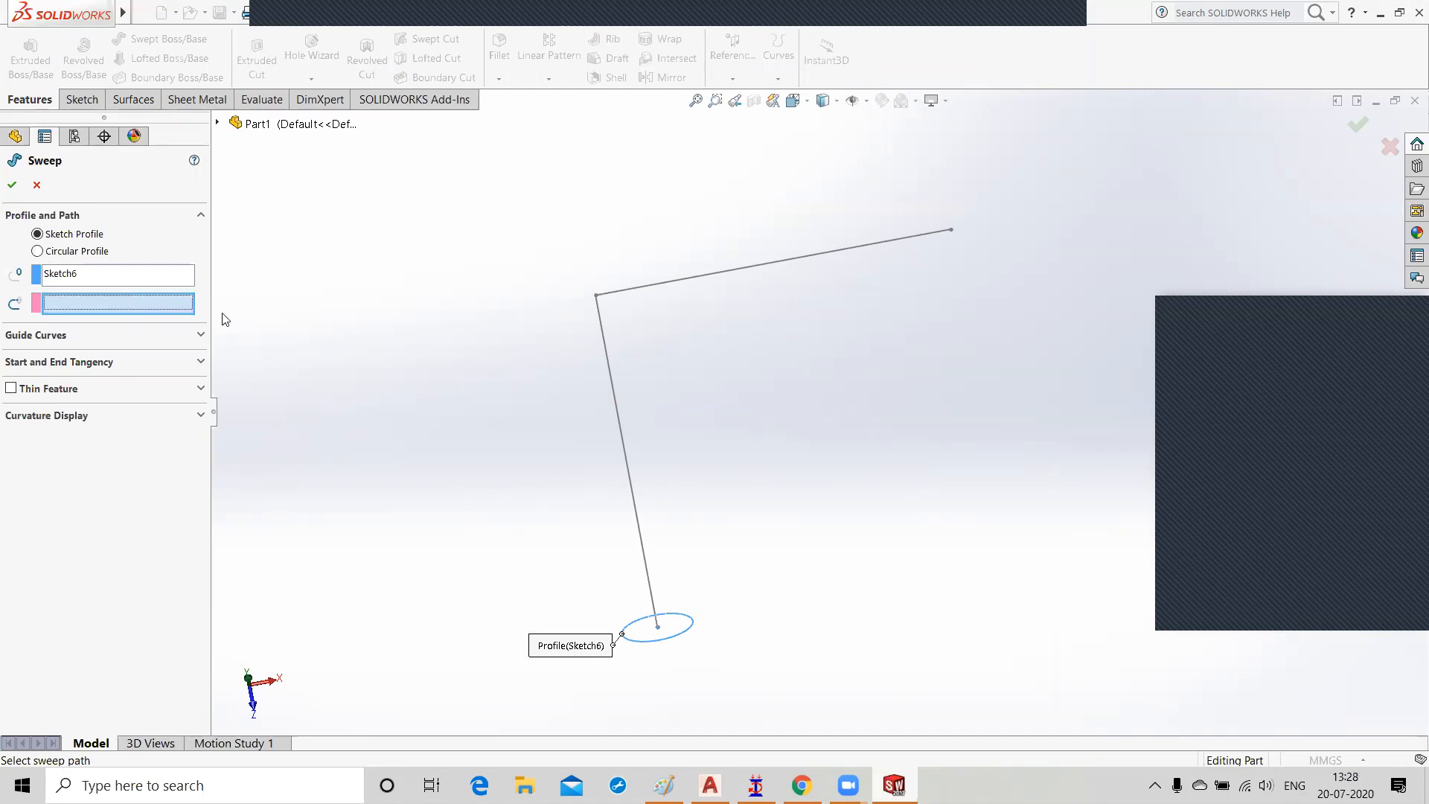
pyautogui.click(629, 467)
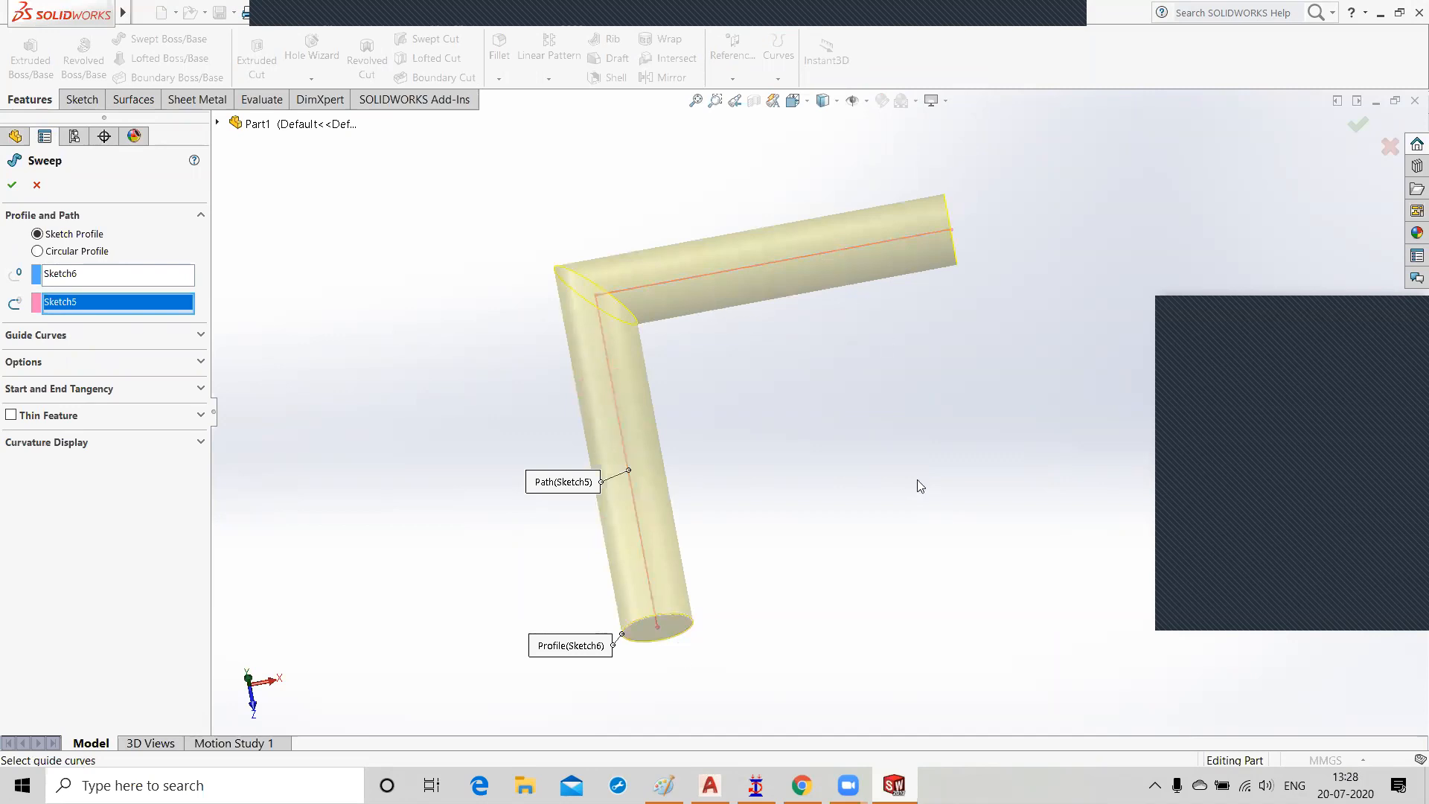
pyautogui.moveTo(918, 479); pyautogui.dragTo(851, 518, button='middle')
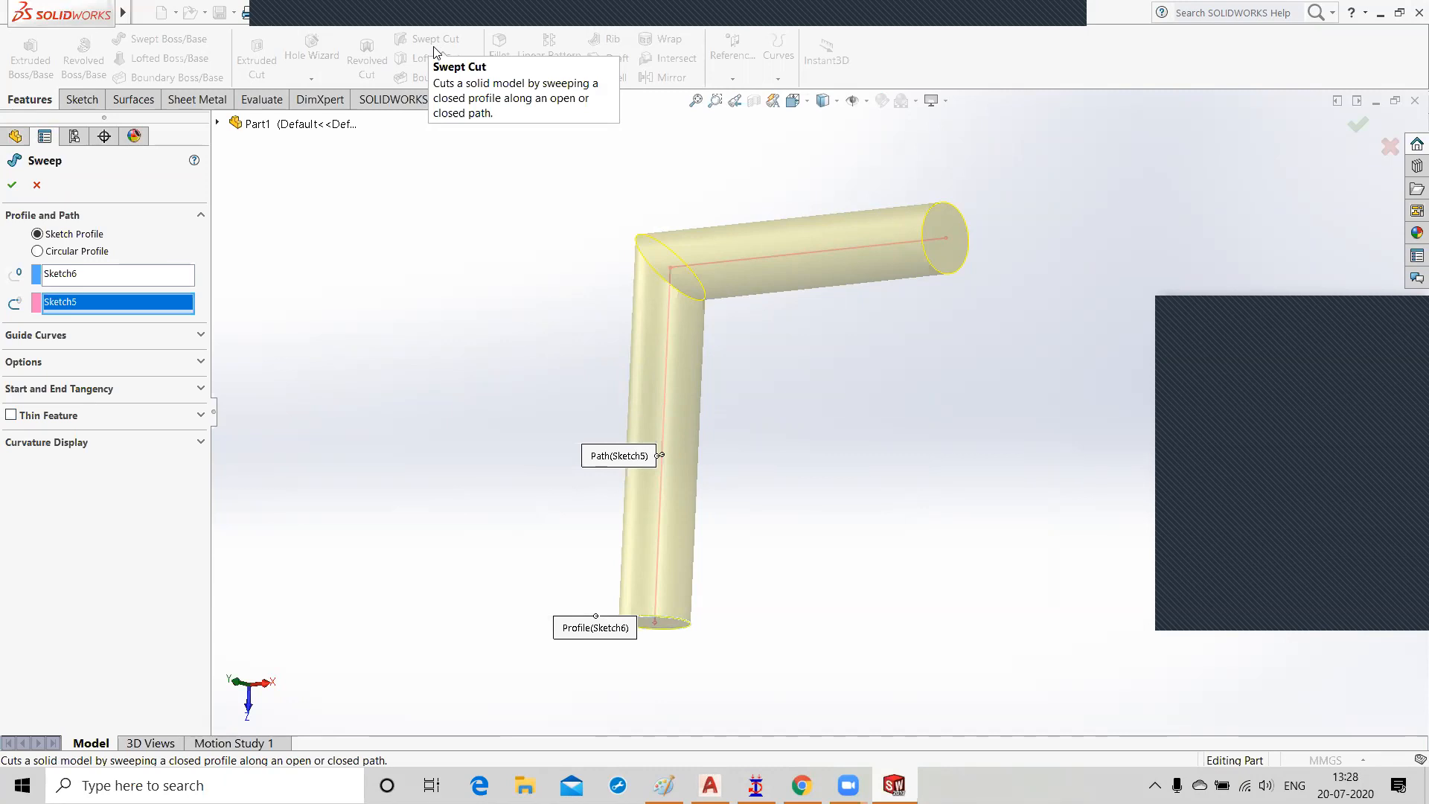
pyautogui.click(11, 186)
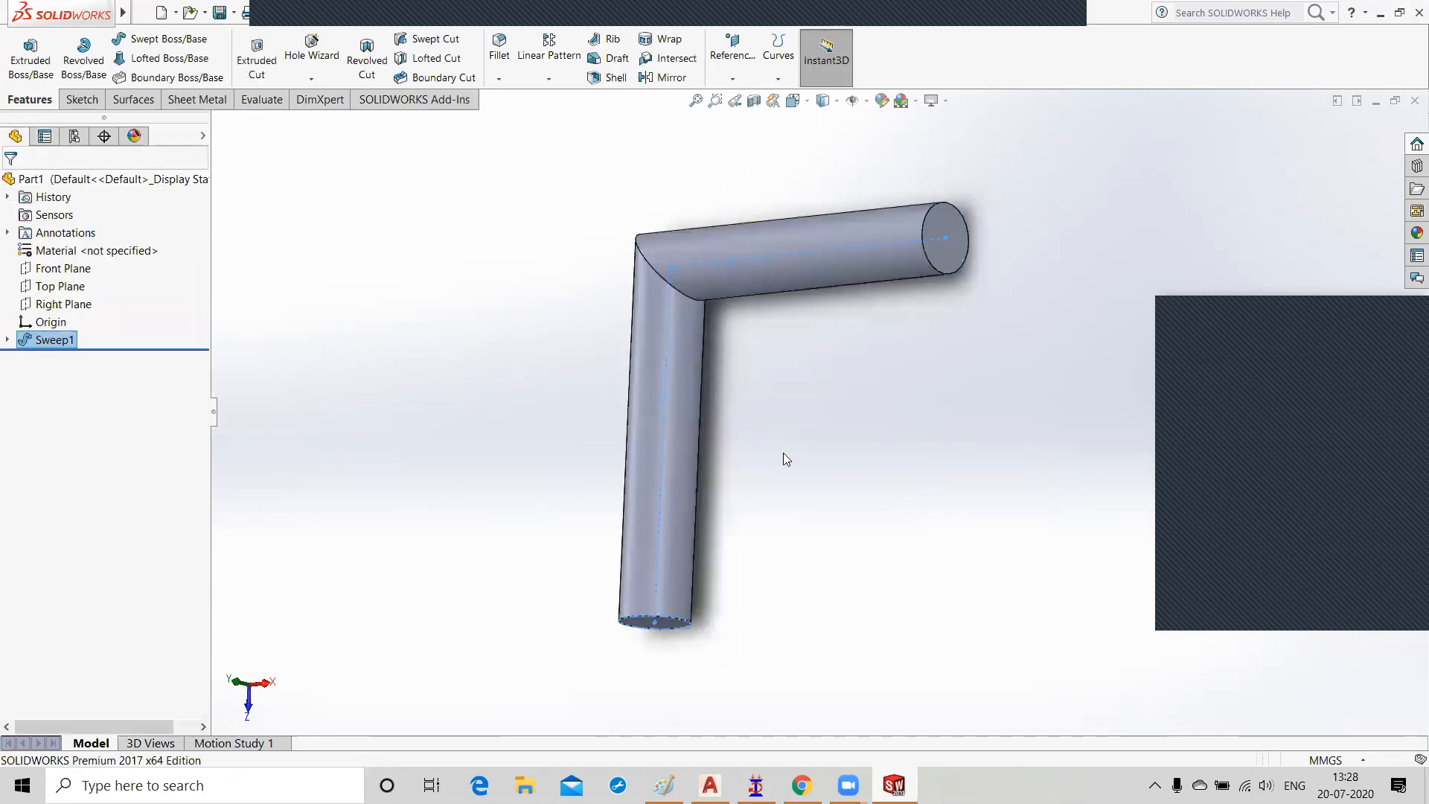
# Step: On the free end face of the swept body's horizontal arm, sketch a concentric circle about 13 mm in diameter
pyautogui.moveTo(884, 426); pyautogui.dragTo(831, 442, button='middle')
pyautogui.moveTo(852, 436); pyautogui.dragTo(874, 480, button='middle')
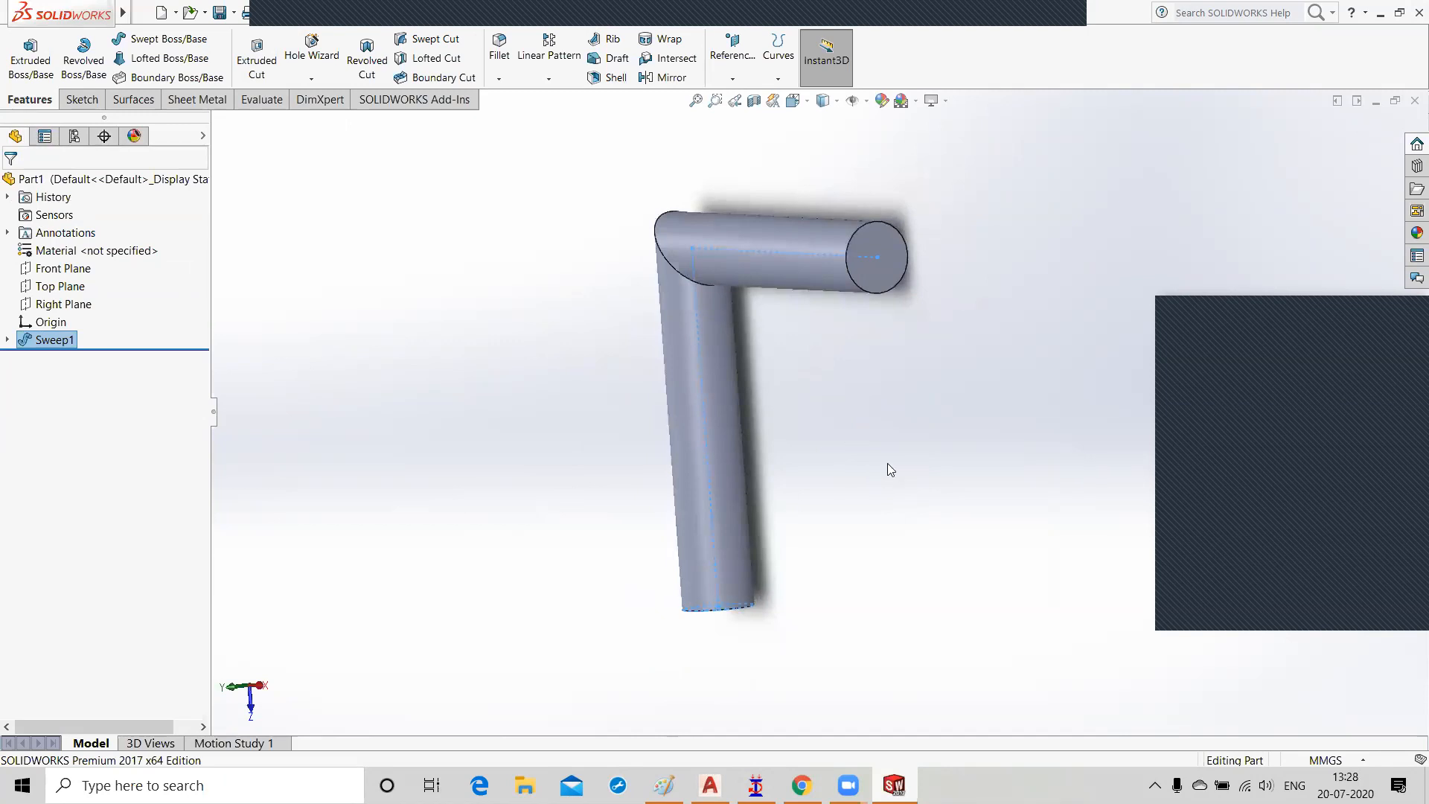
pyautogui.click(882, 272)
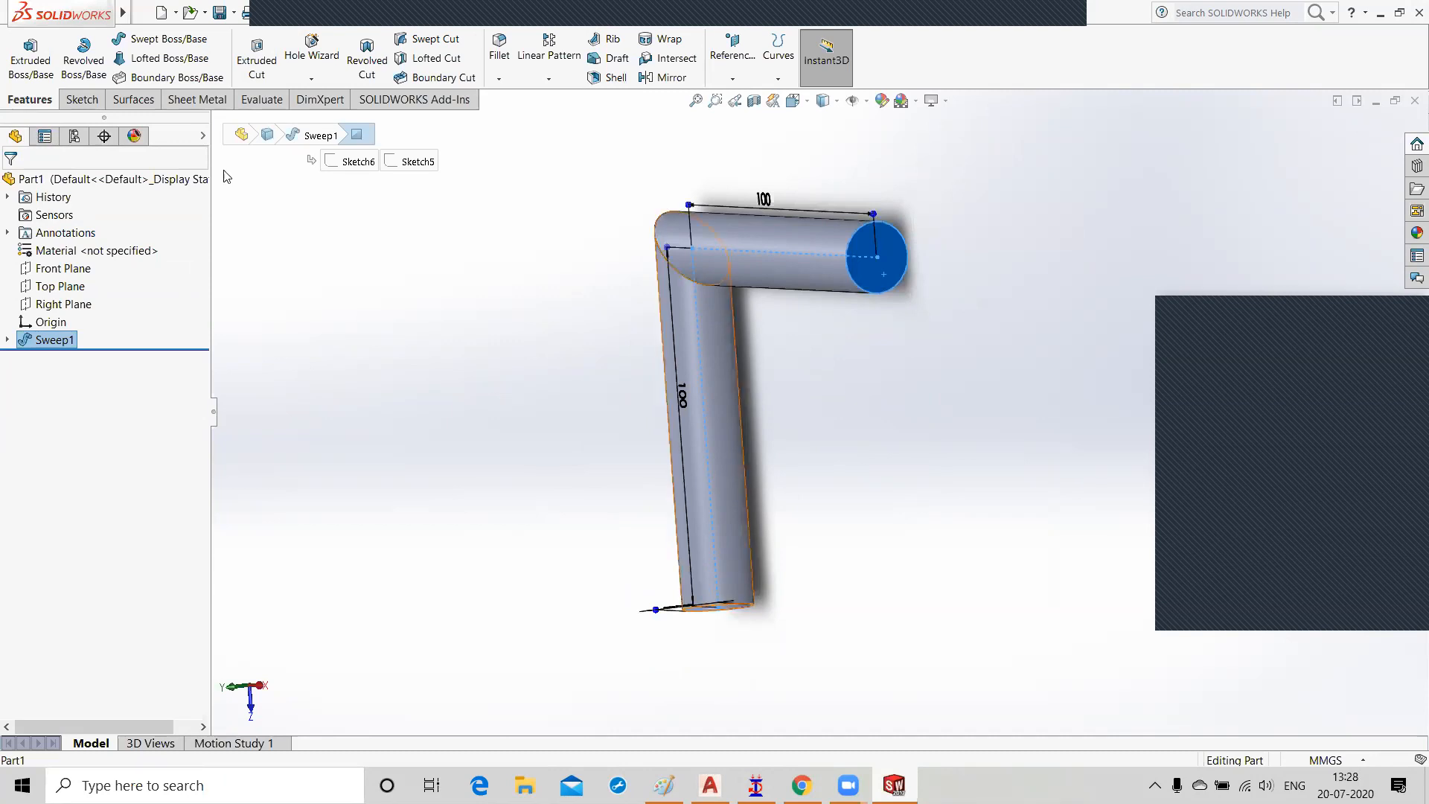
pyautogui.click(78, 99)
pyautogui.click(169, 40)
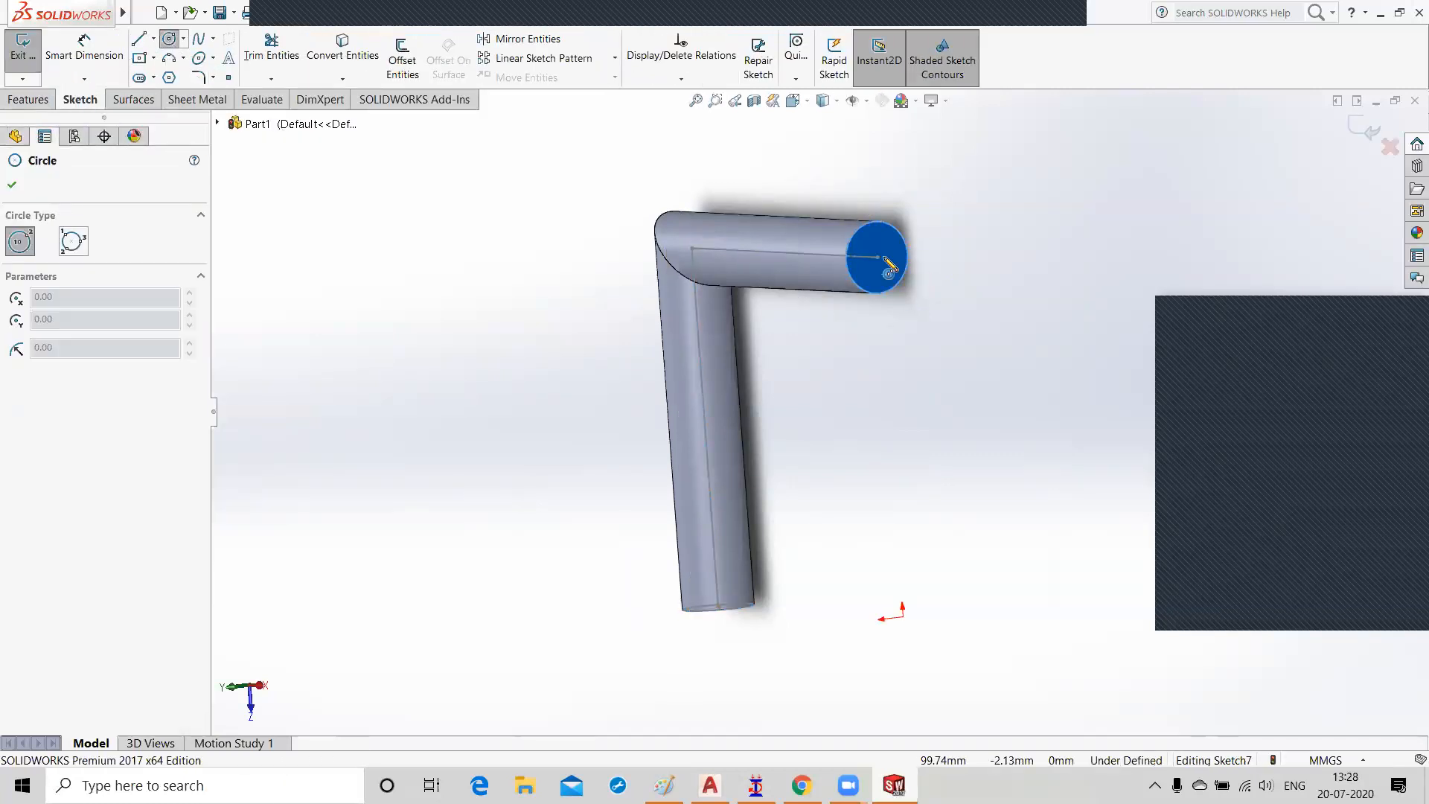
pyautogui.click(876, 258)
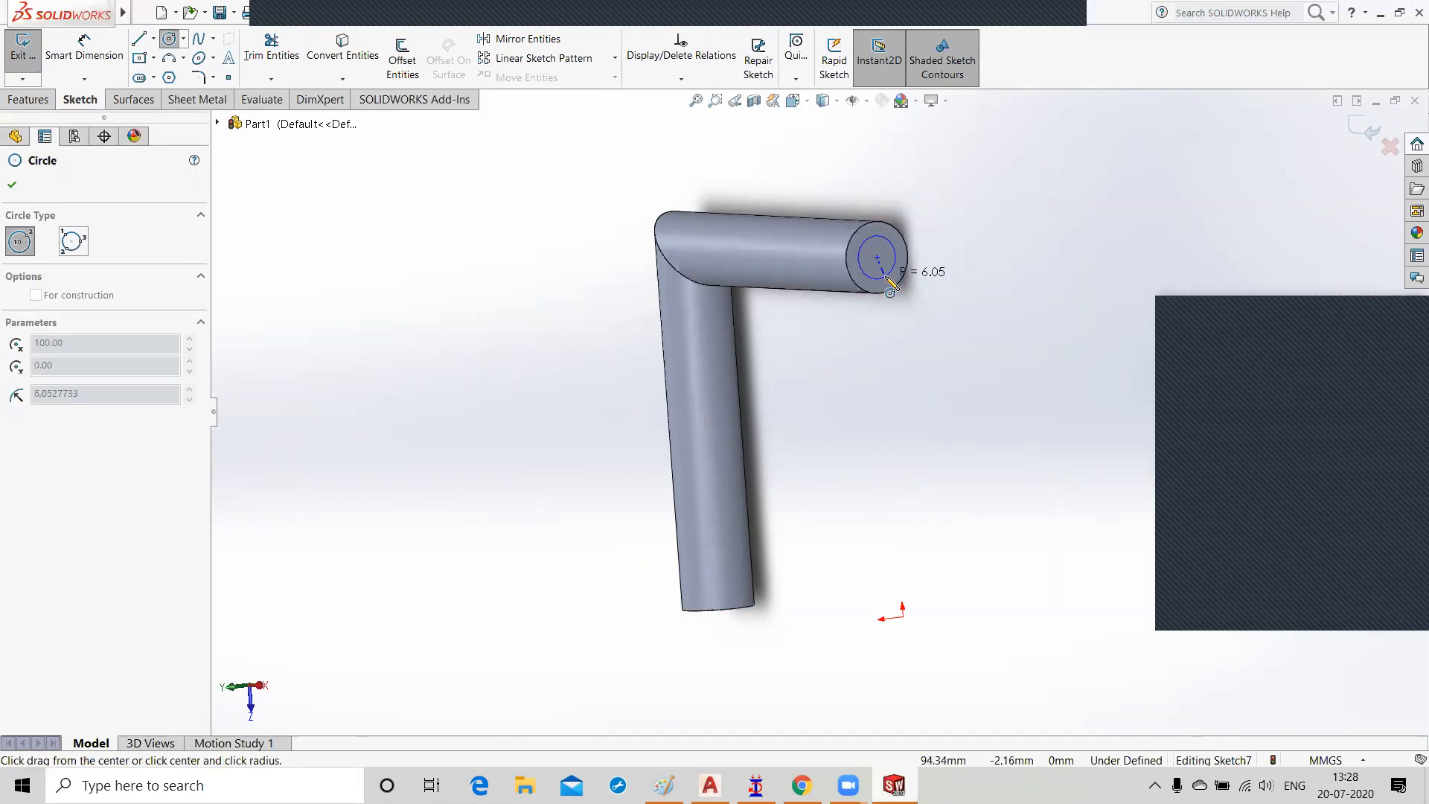
pyautogui.click(889, 281)
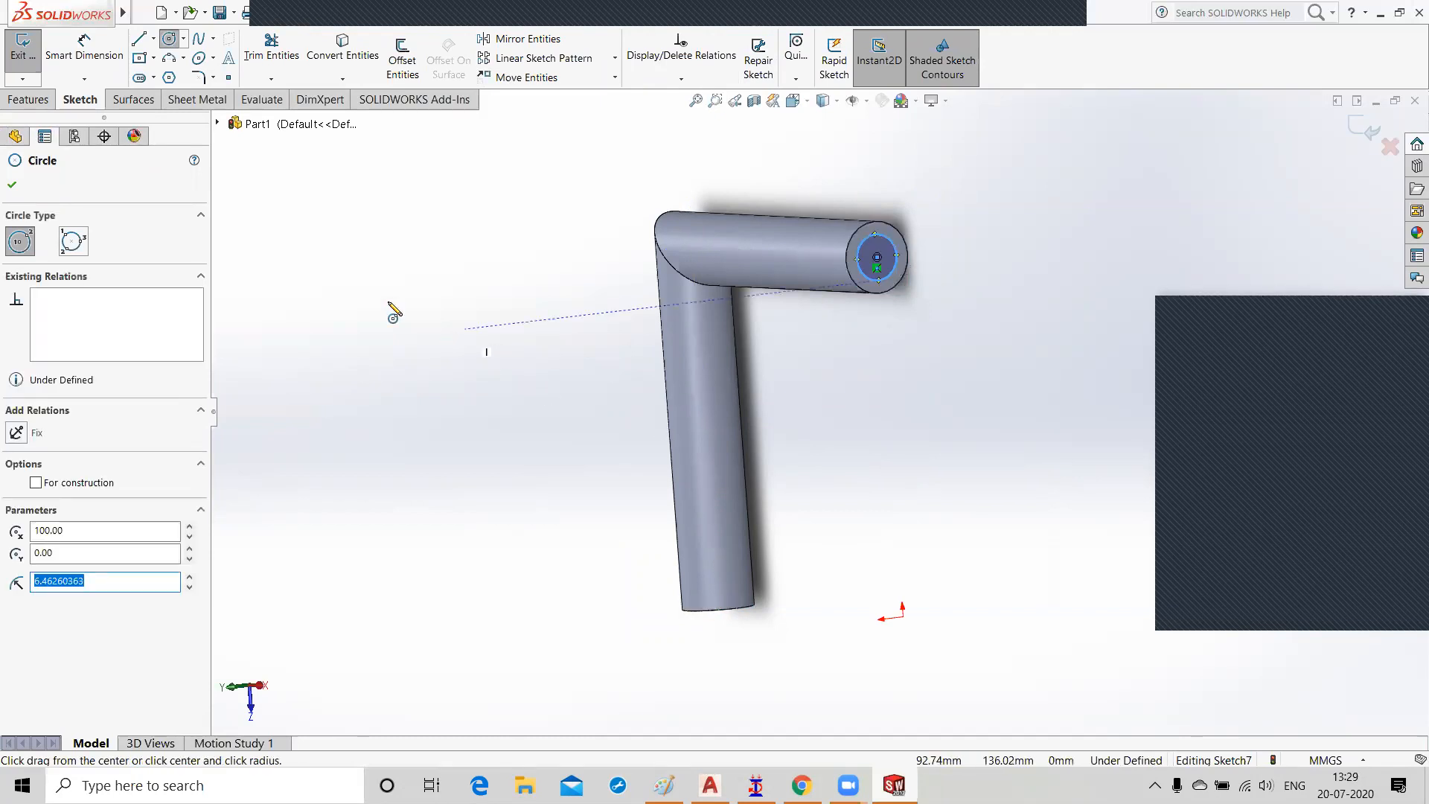
pyautogui.click(12, 185)
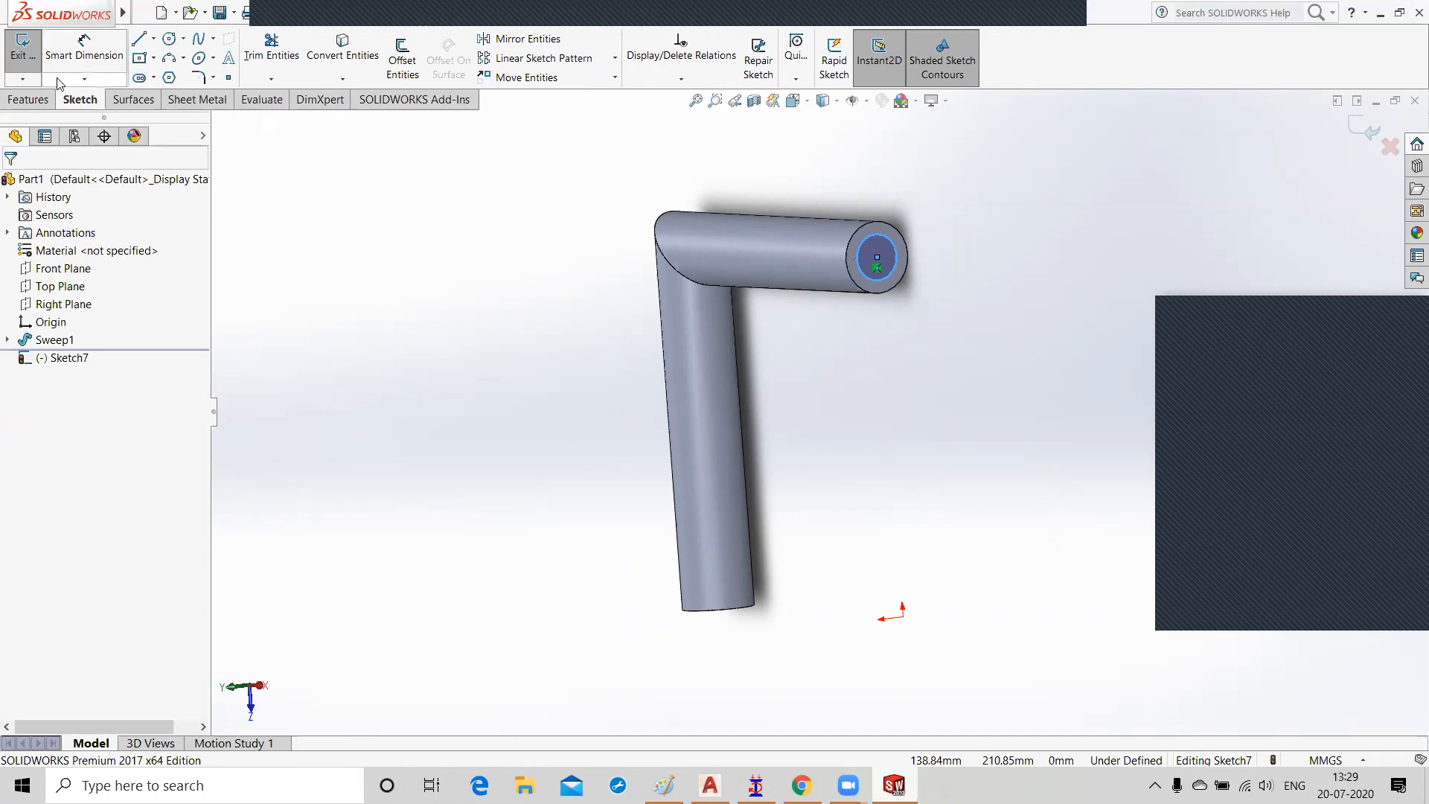
# Step: Dimension the end-face circle's diameter to 10 mm and exit the sketch
pyautogui.click(84, 57)
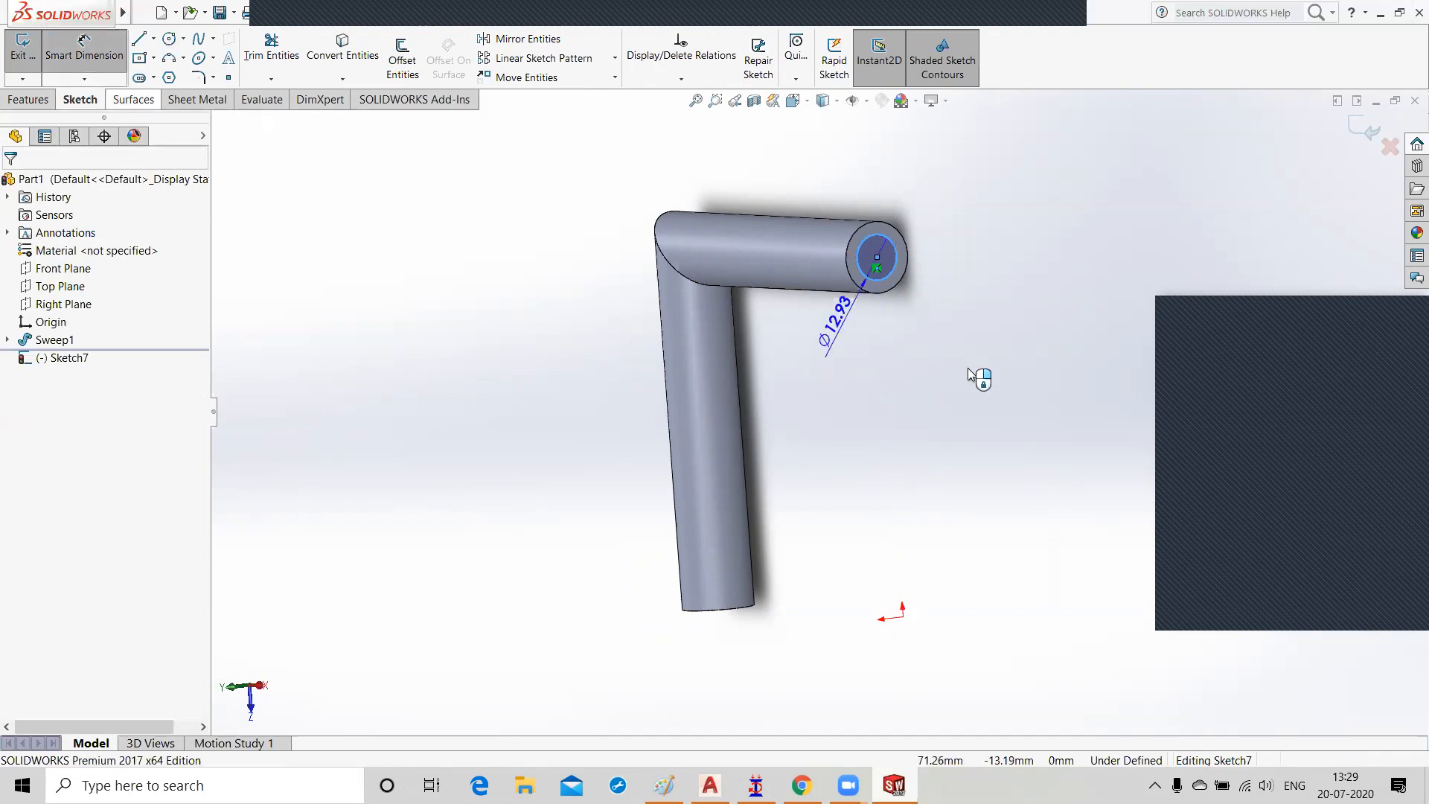
pyautogui.click(930, 258)
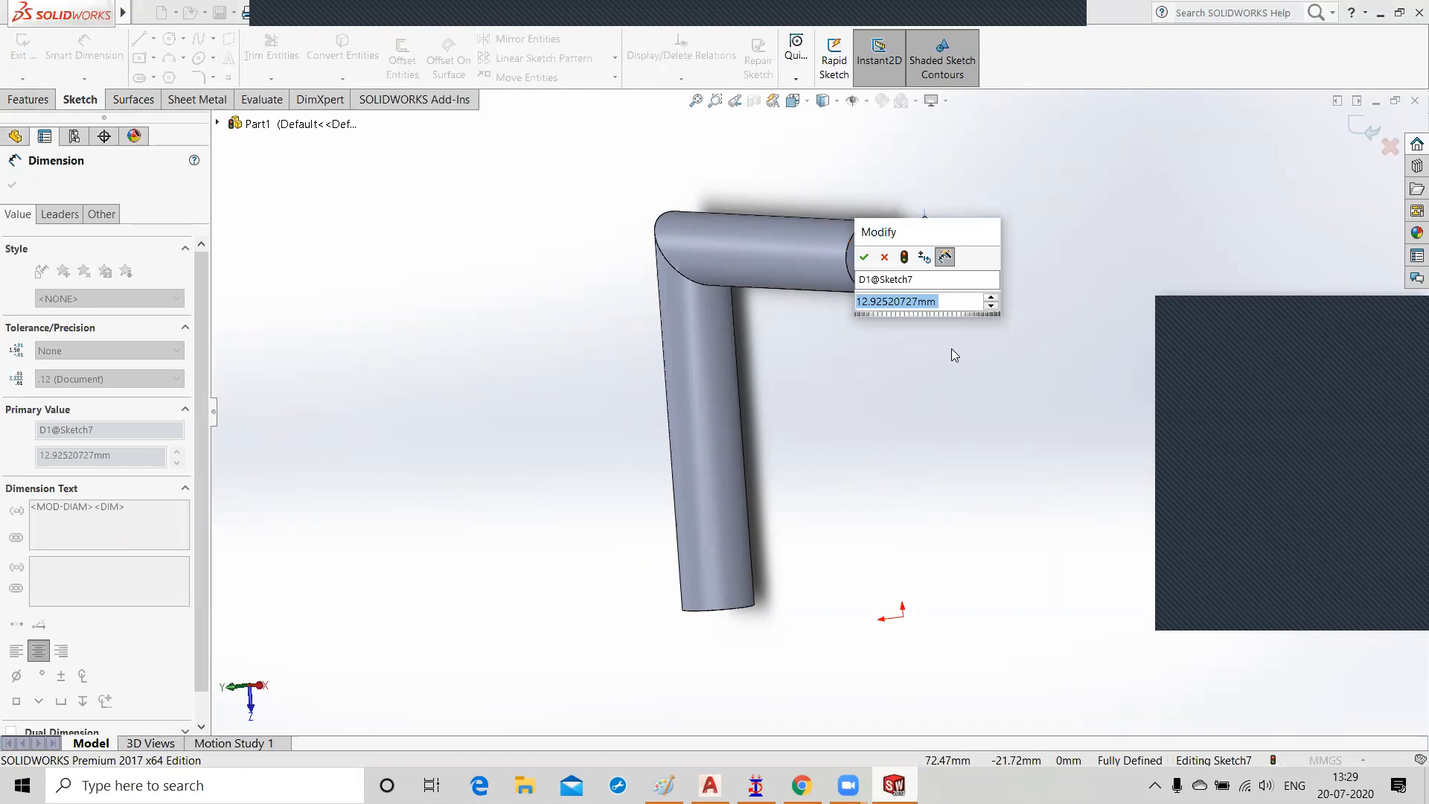
pyautogui.write('10')
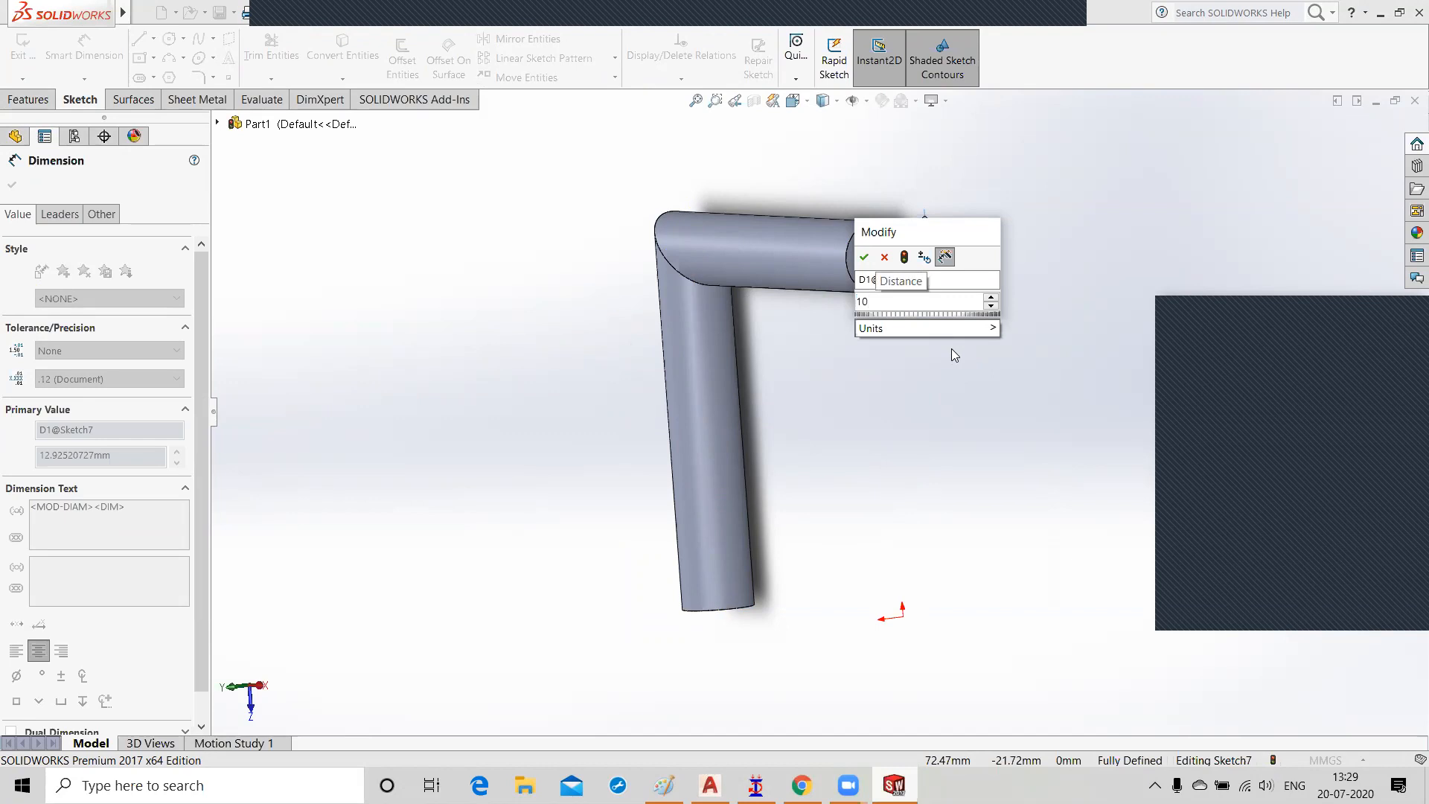
pyautogui.press('Return')
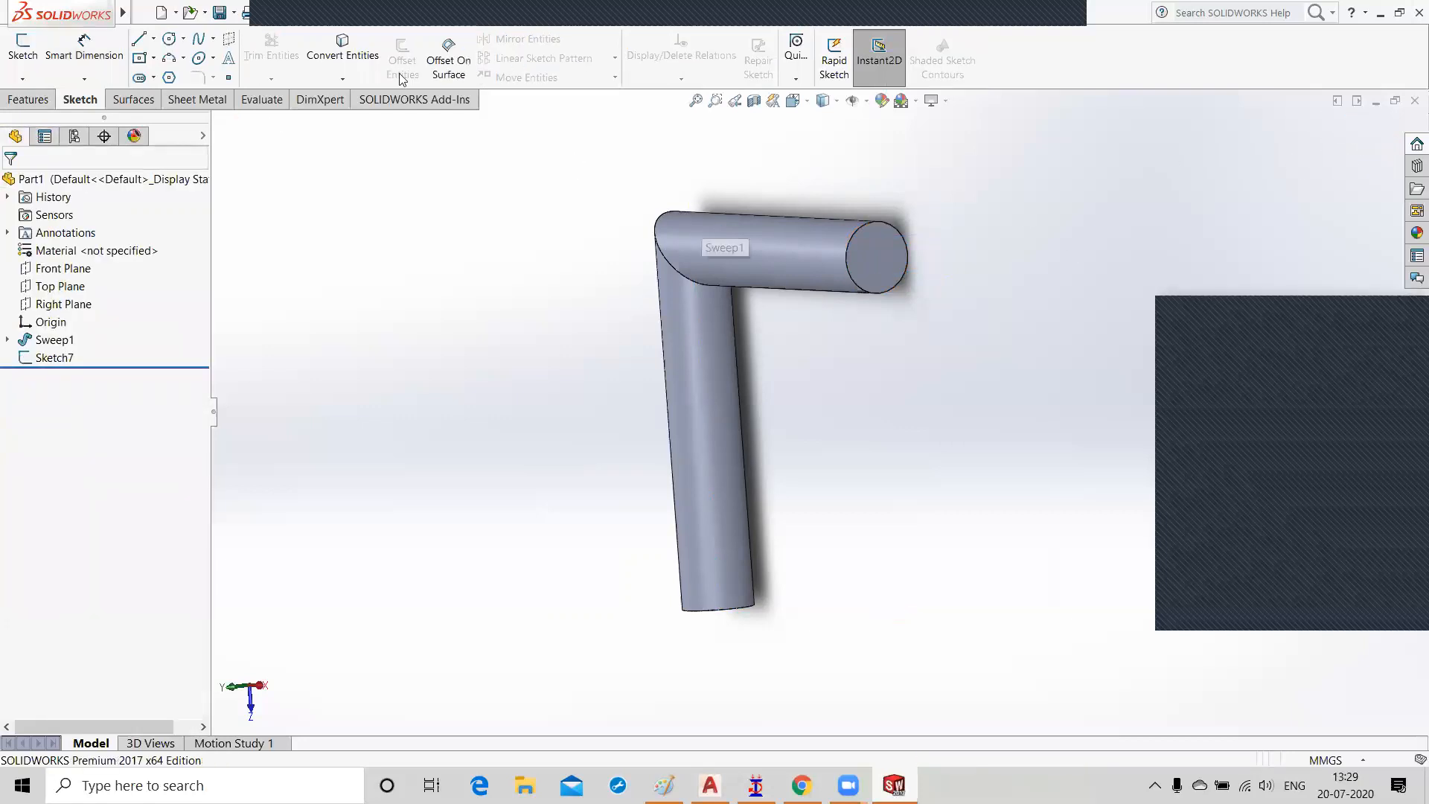
# Step: Create a Swept Cut using the 10 mm circle in Sketch7 as the profile and the L-shaped Sketch5 as the path
pyautogui.click(27, 102)
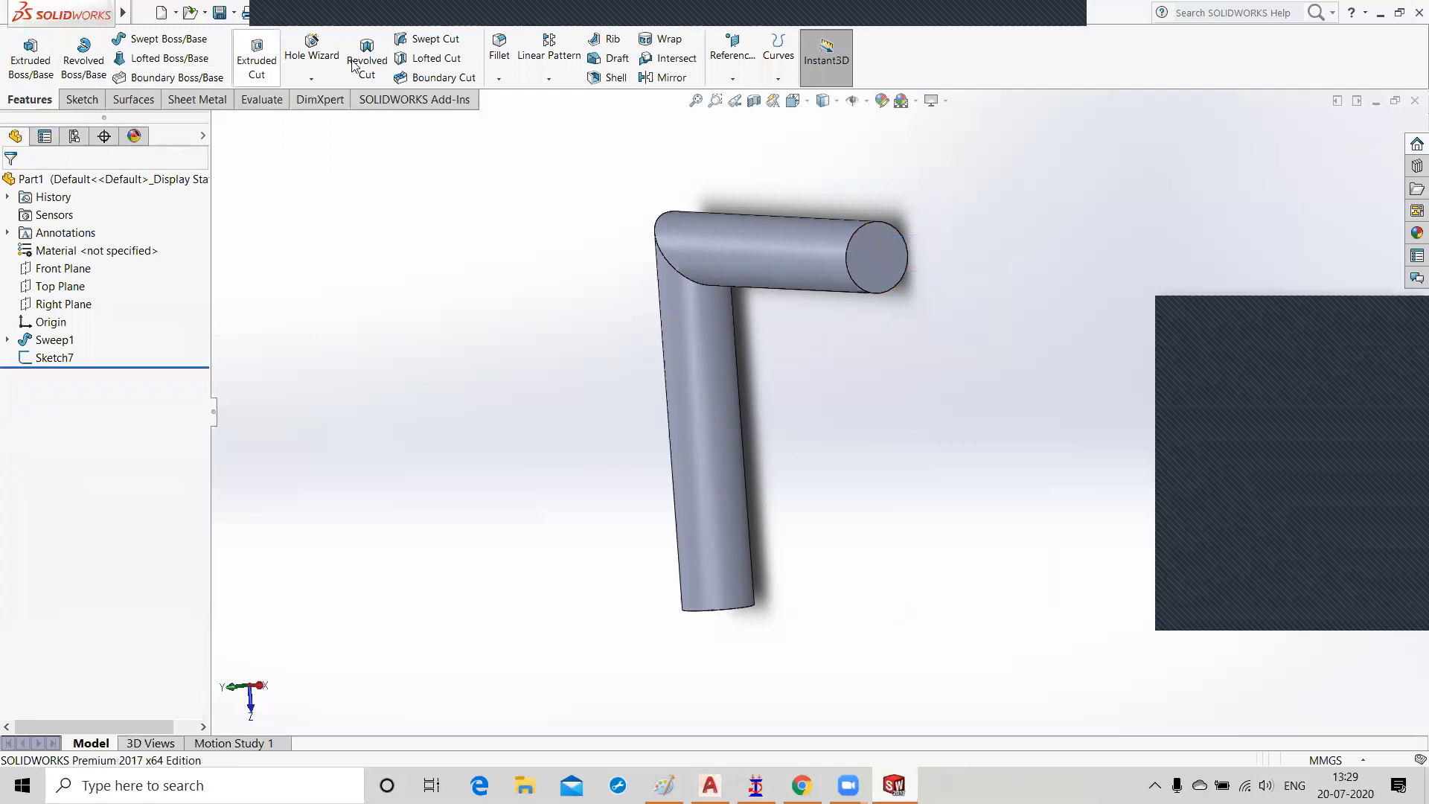
pyautogui.click(435, 41)
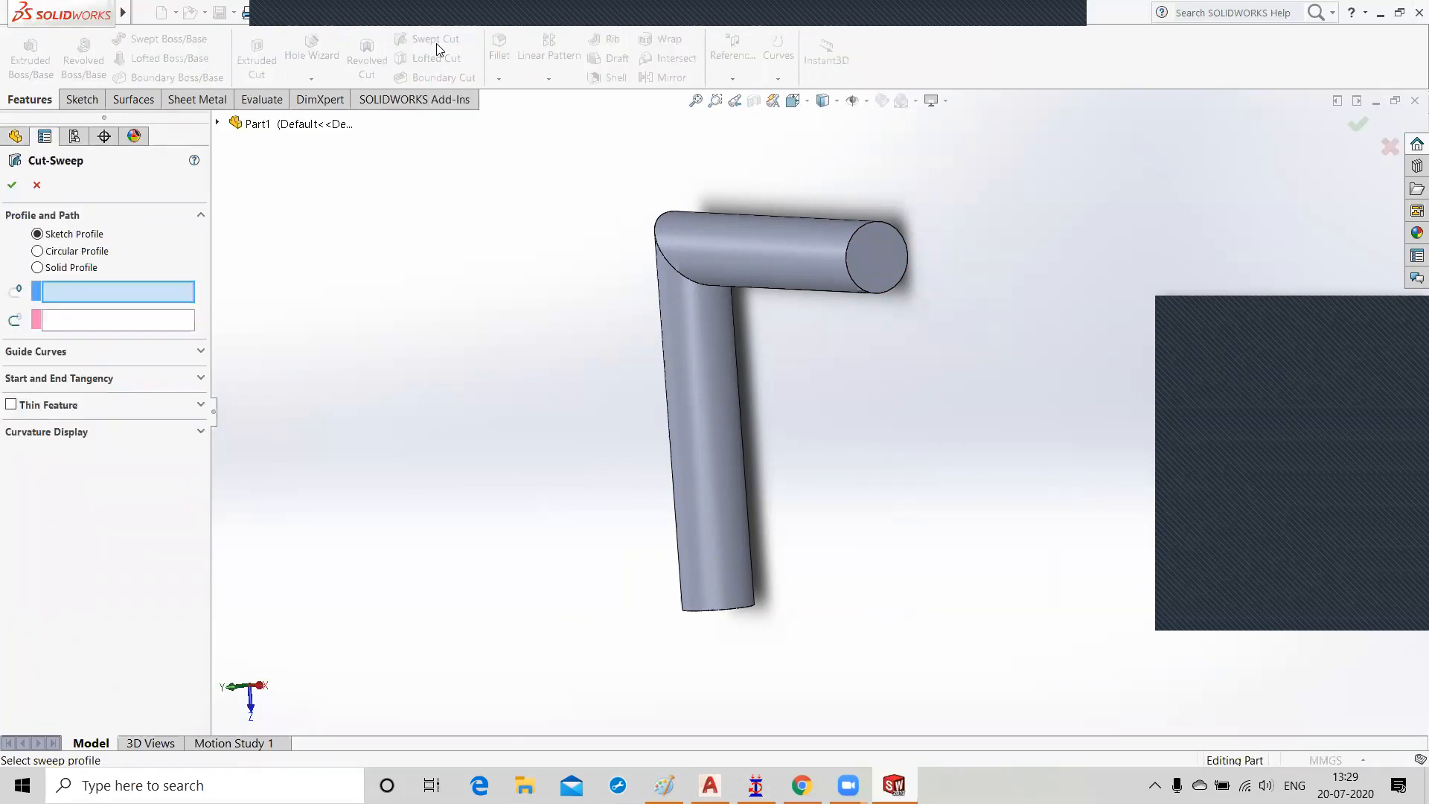
pyautogui.click(217, 123)
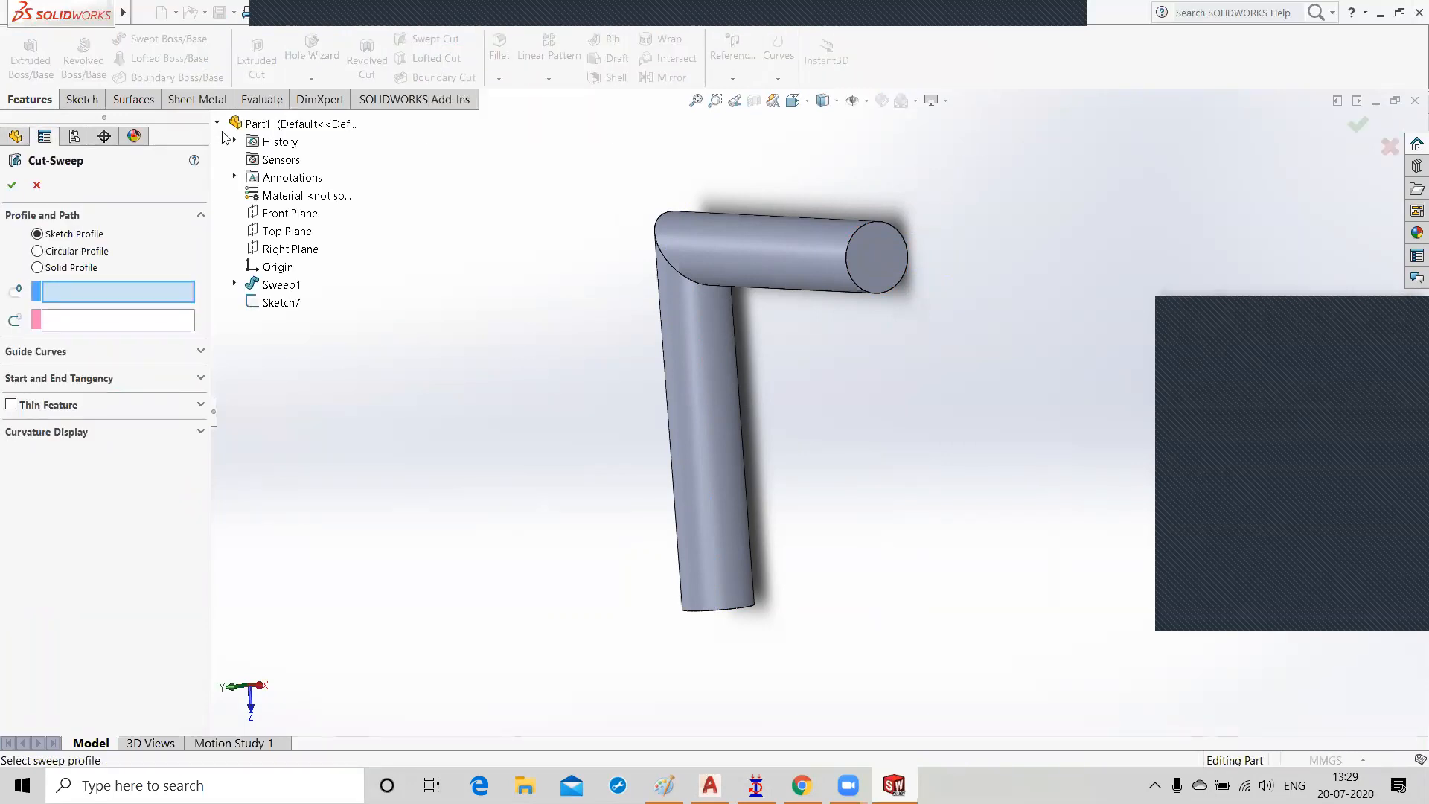
pyautogui.click(279, 305)
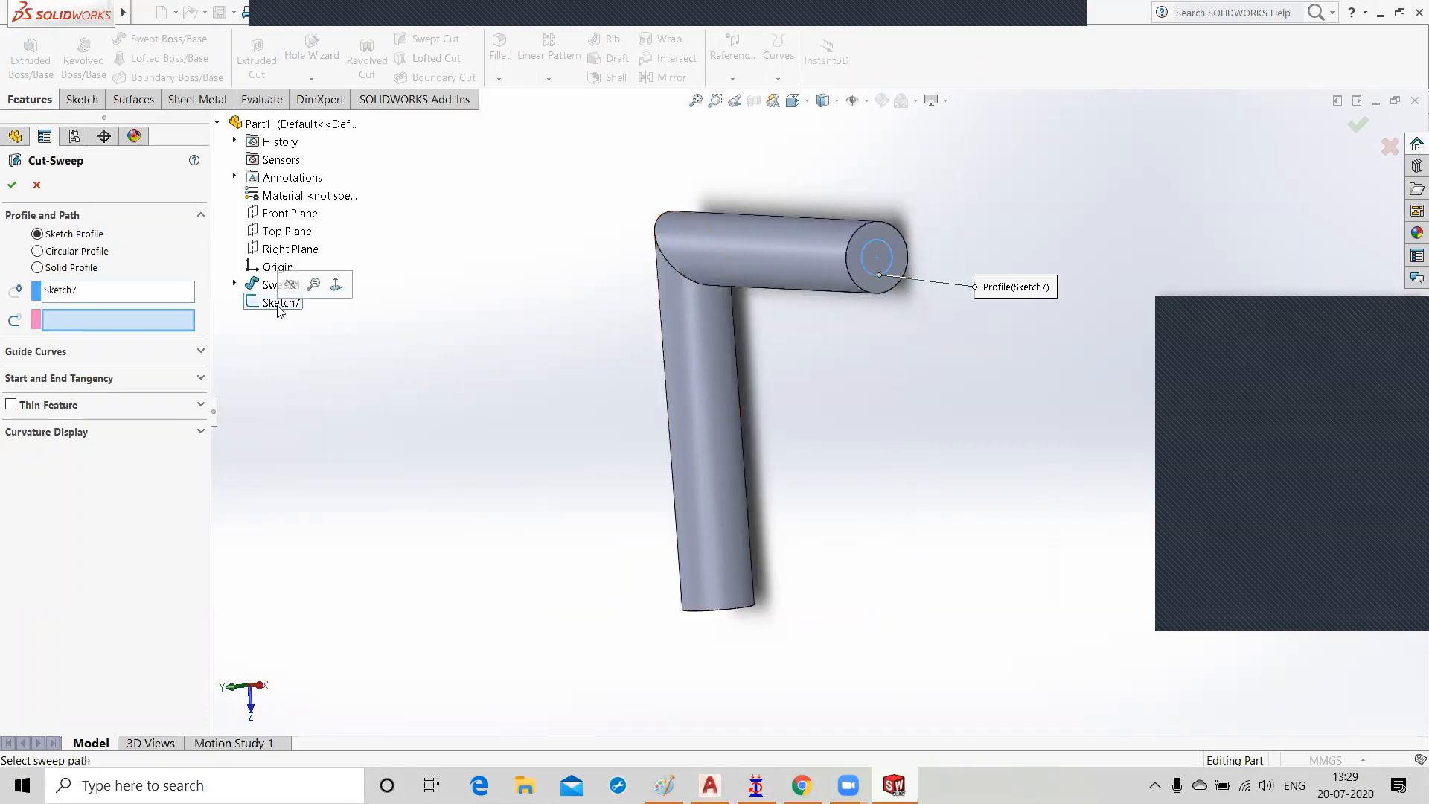
pyautogui.click(116, 323)
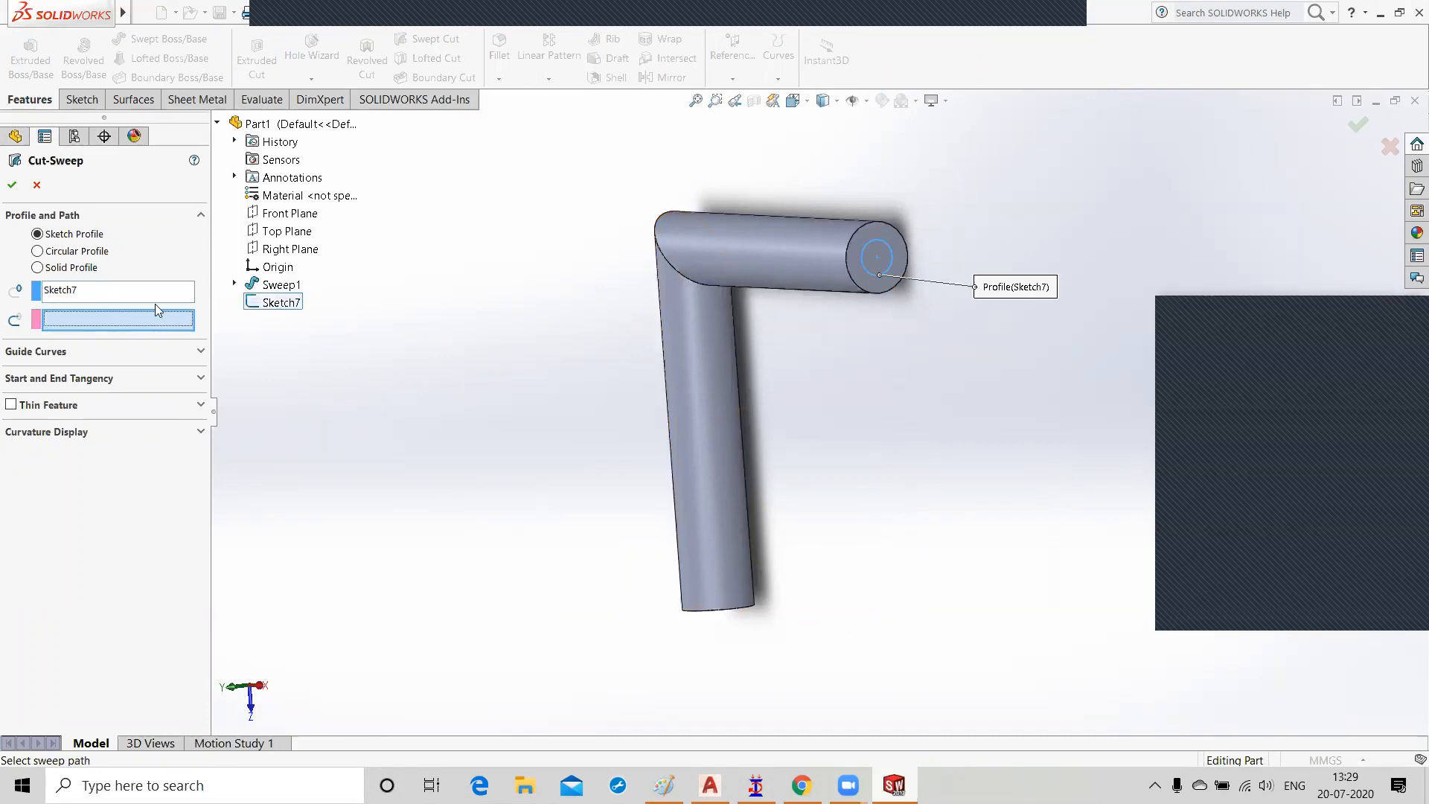
pyautogui.click(235, 285)
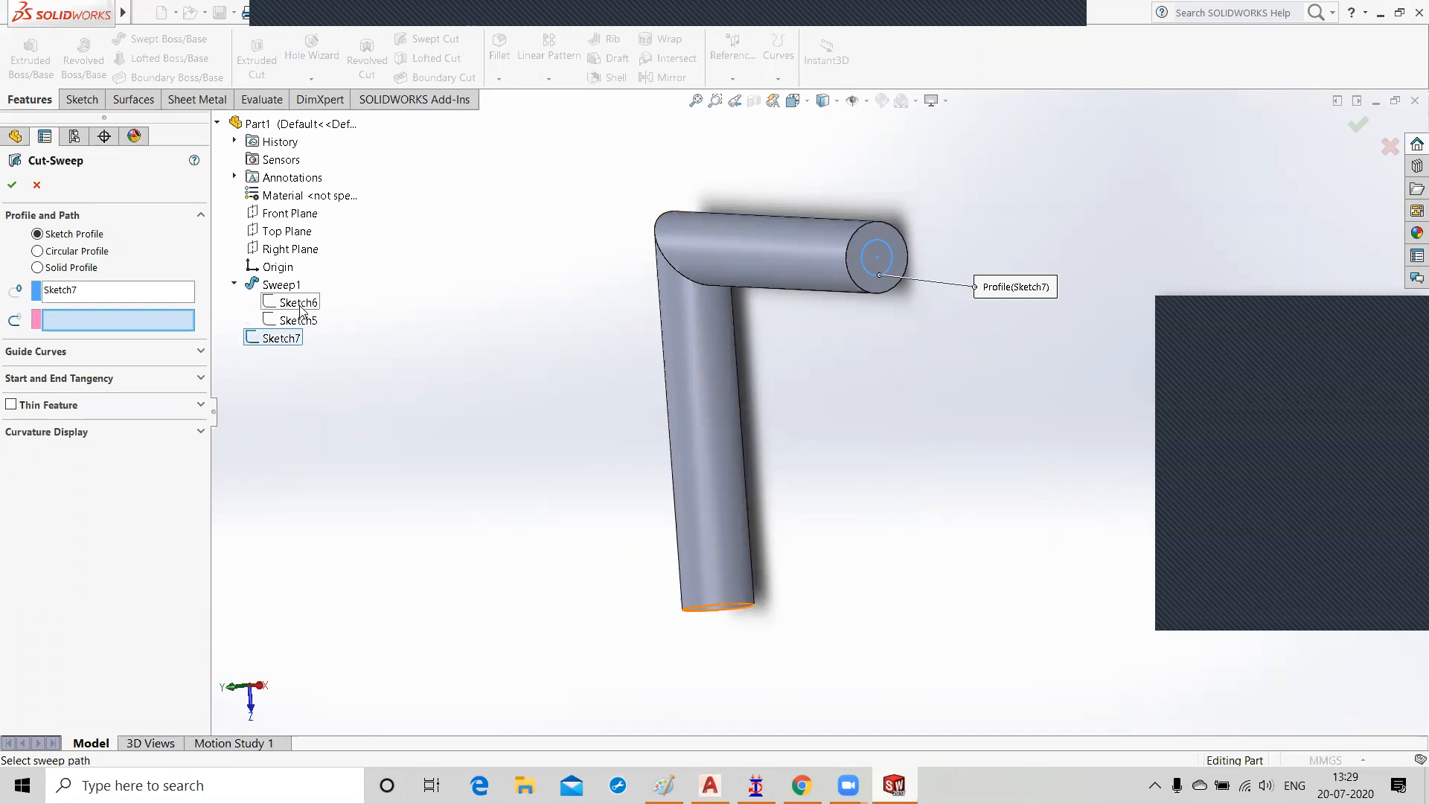
pyautogui.click(298, 321)
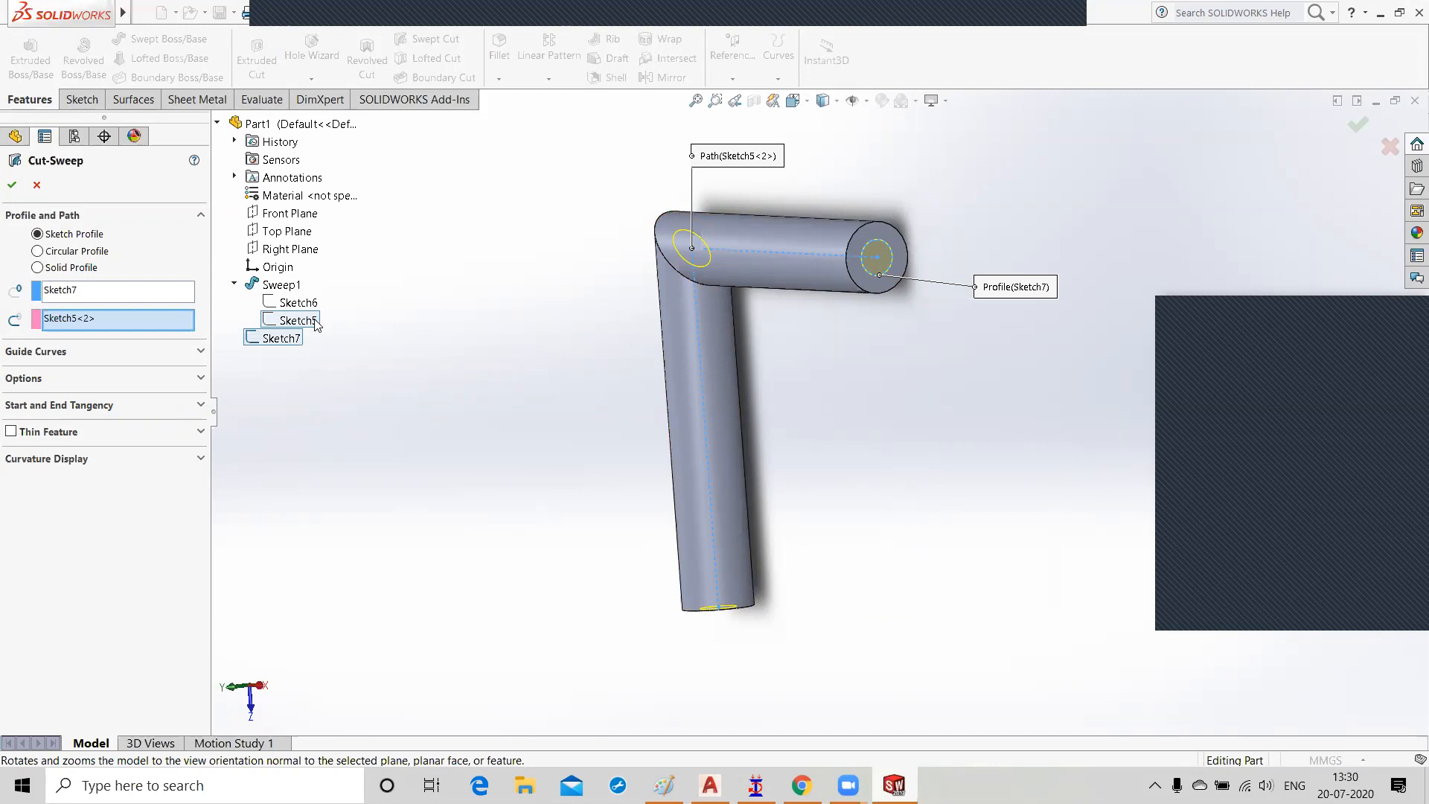
pyautogui.click(12, 185)
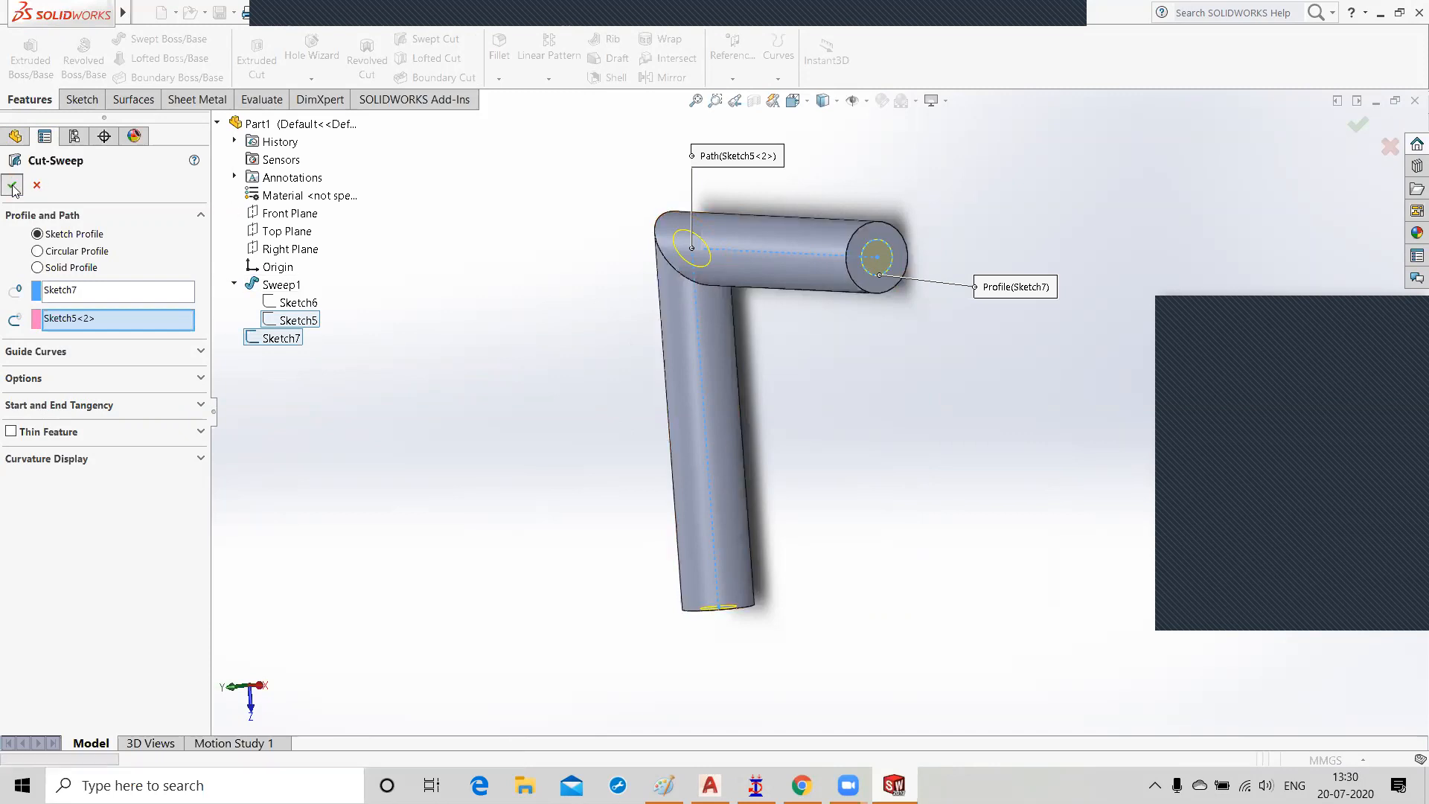
pyautogui.moveTo(796, 353); pyautogui.dragTo(834, 512, button='middle')
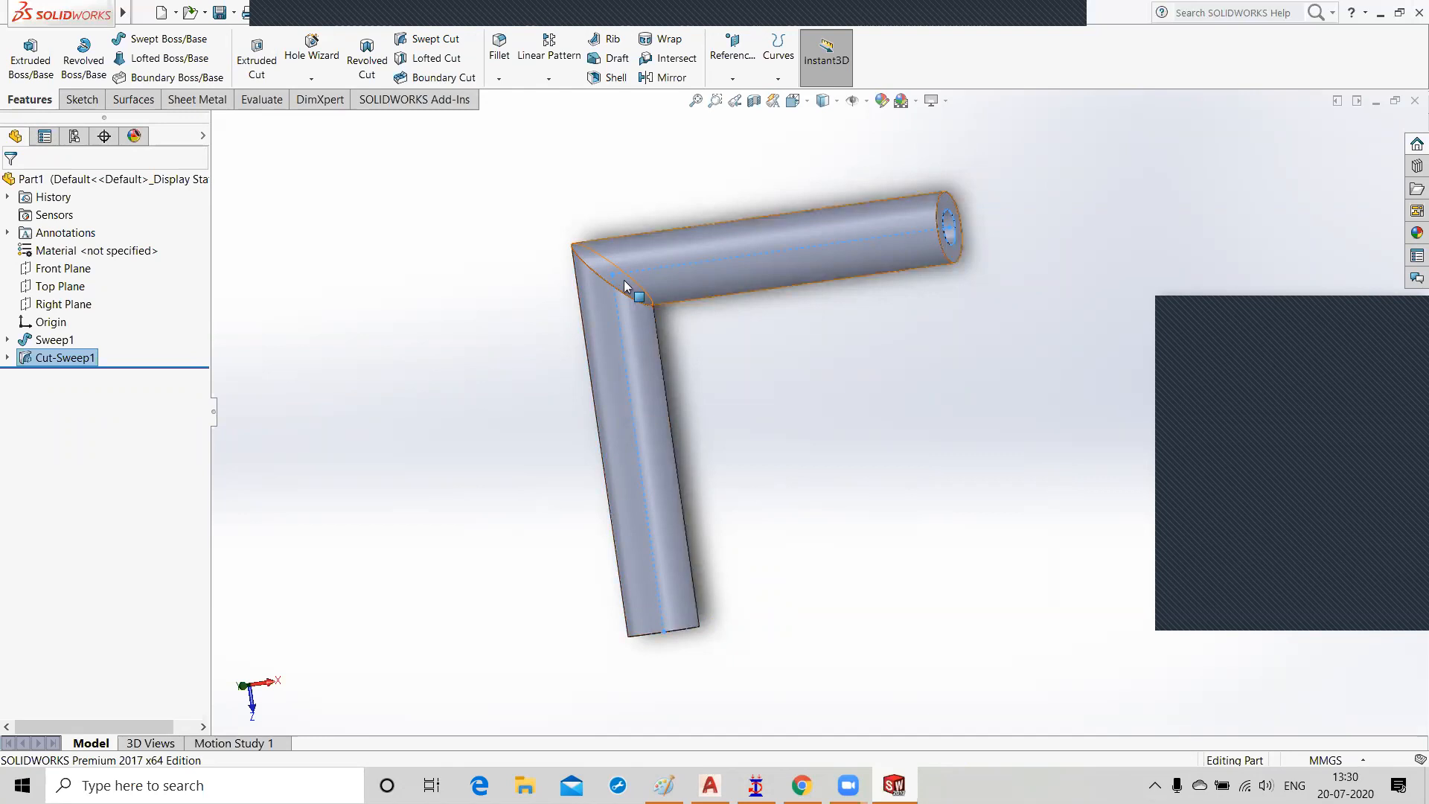
pyautogui.scroll(-2, 776, 357)
pyautogui.scroll(3, 776, 358)
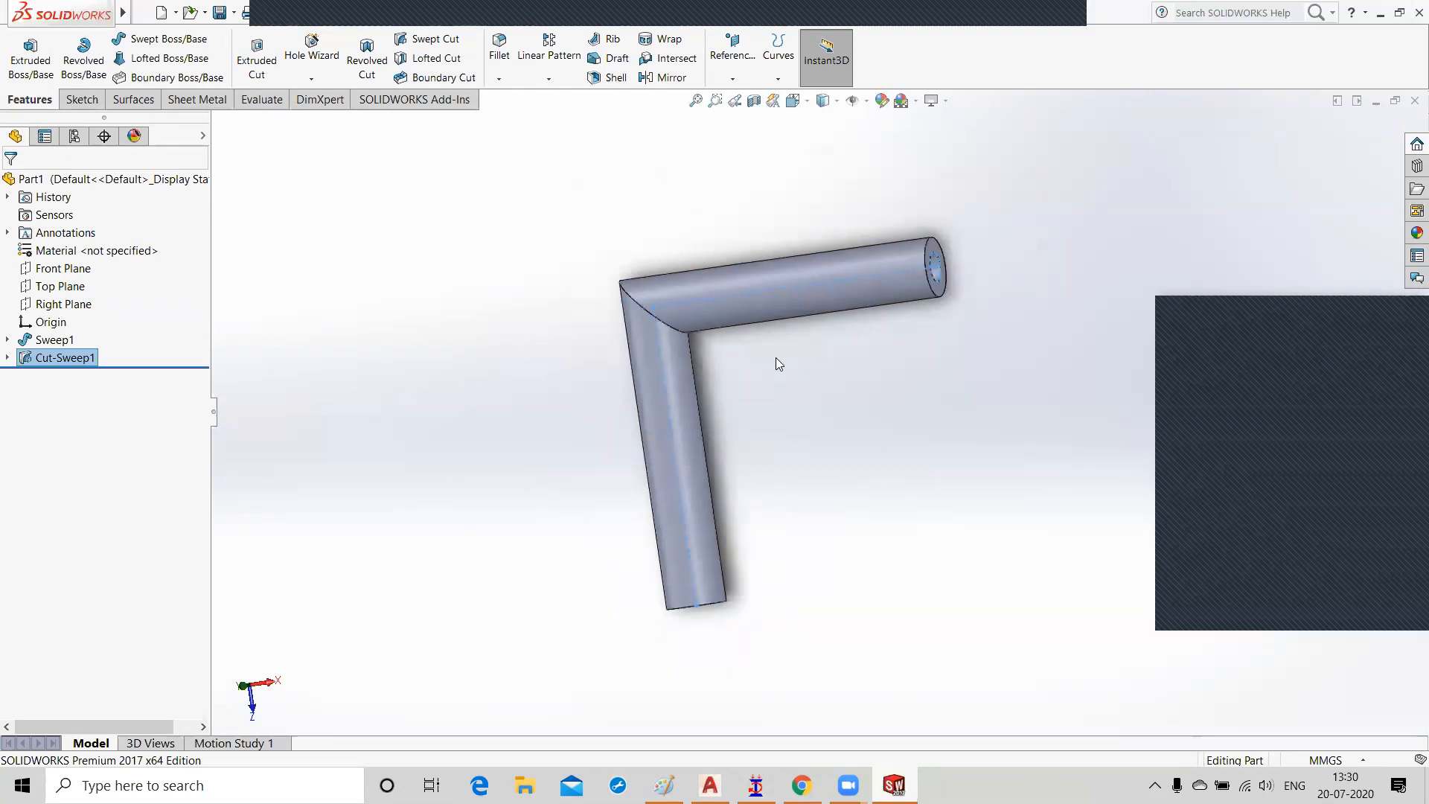
pyautogui.scroll(1, 776, 364)
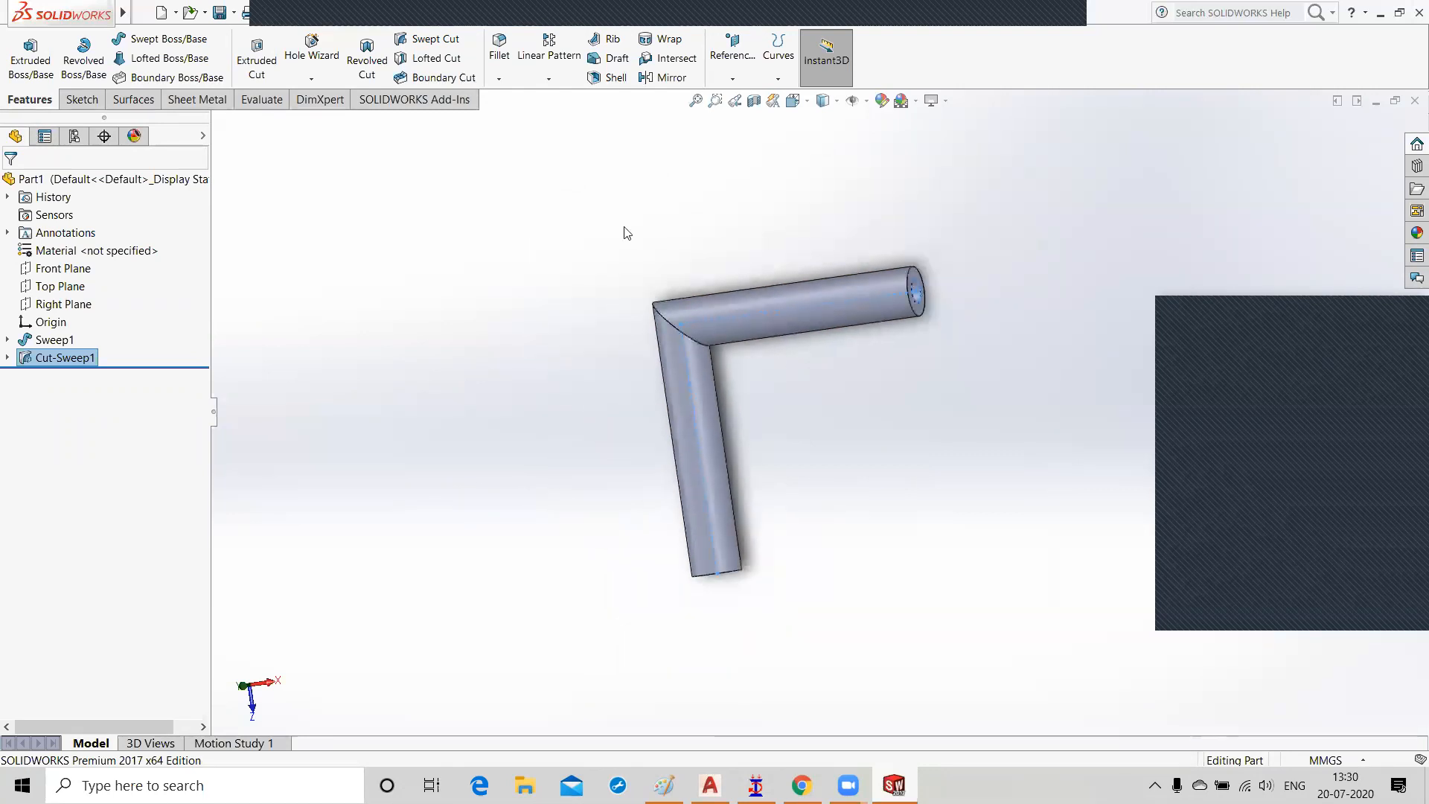
pyautogui.click(80, 101)
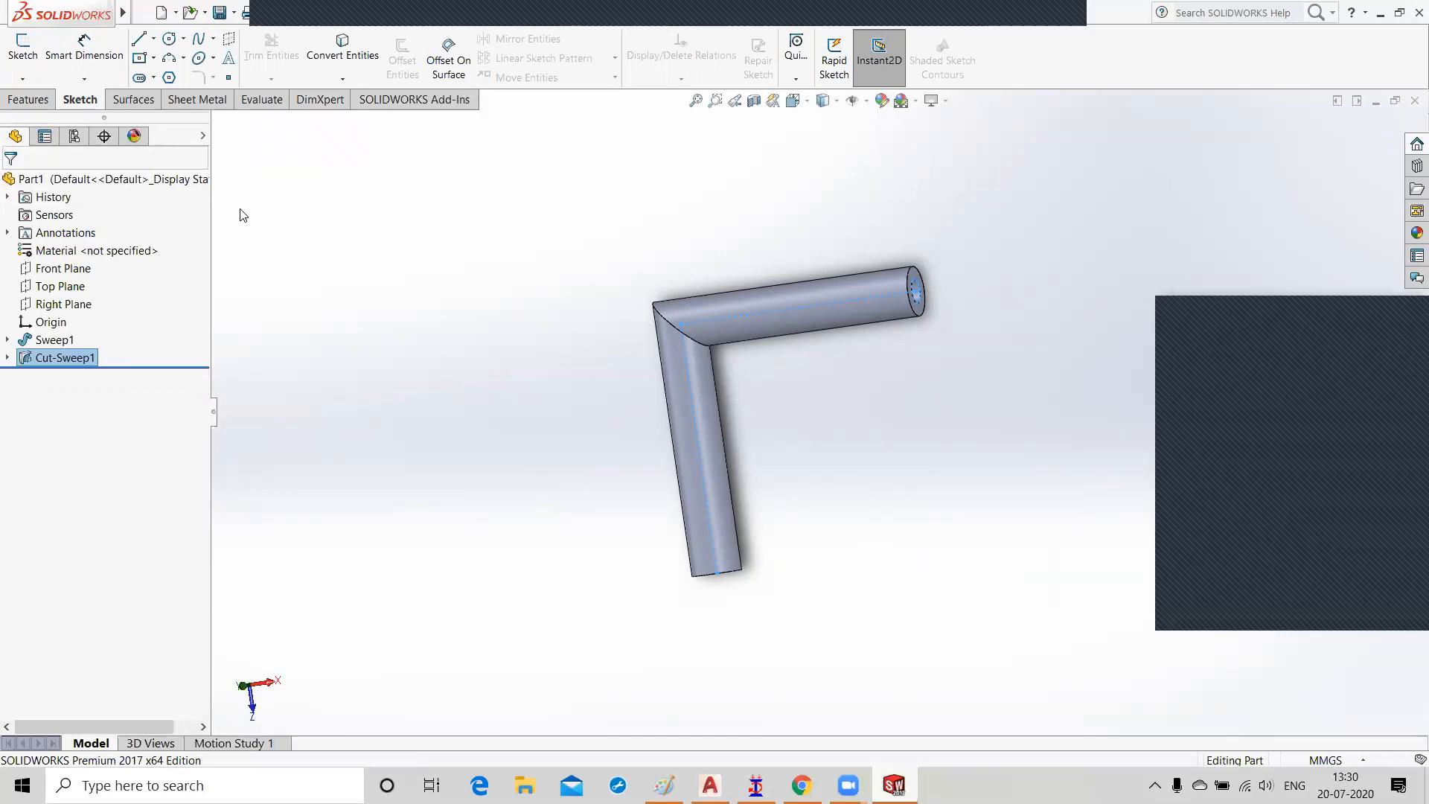
pyautogui.click(796, 79)
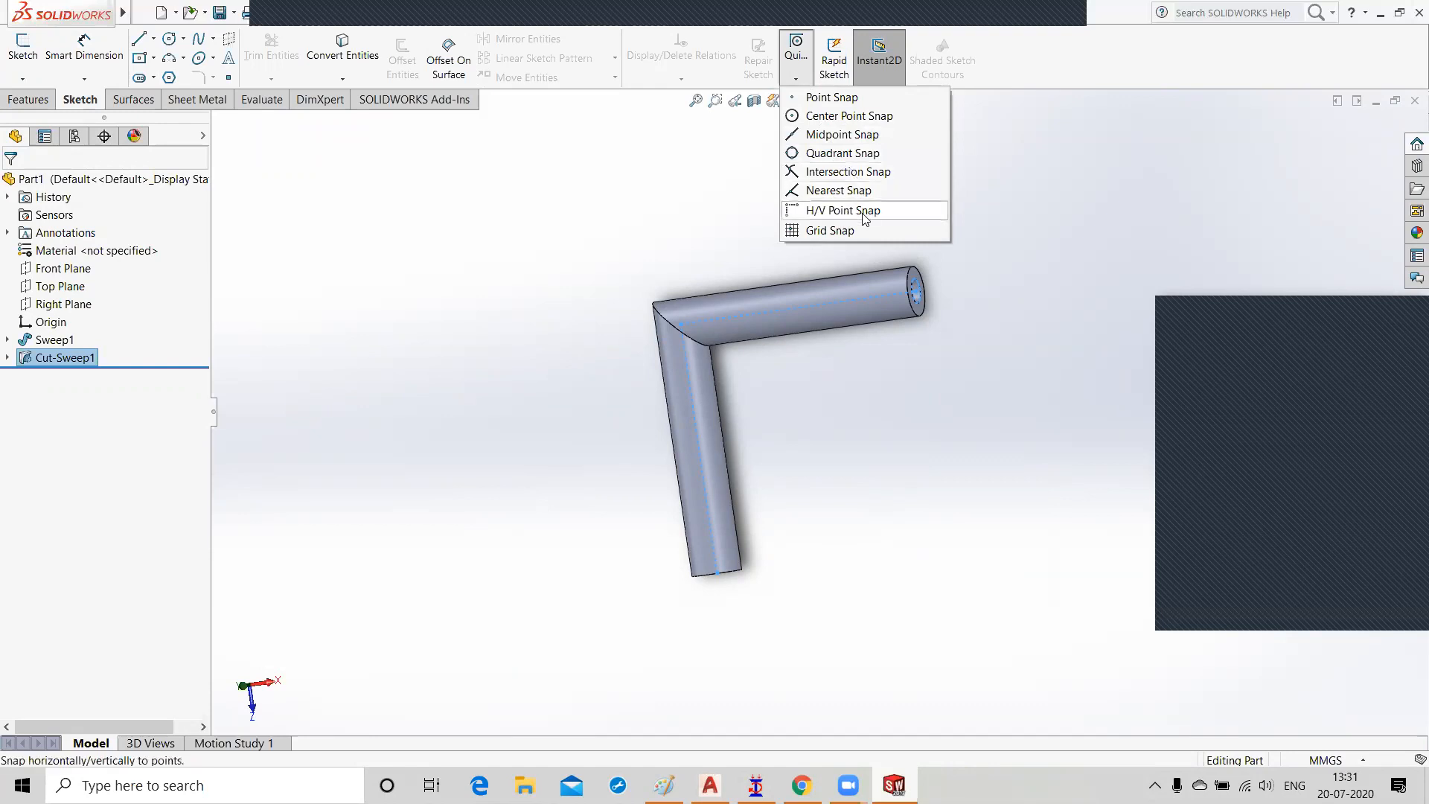
pyautogui.click(667, 166)
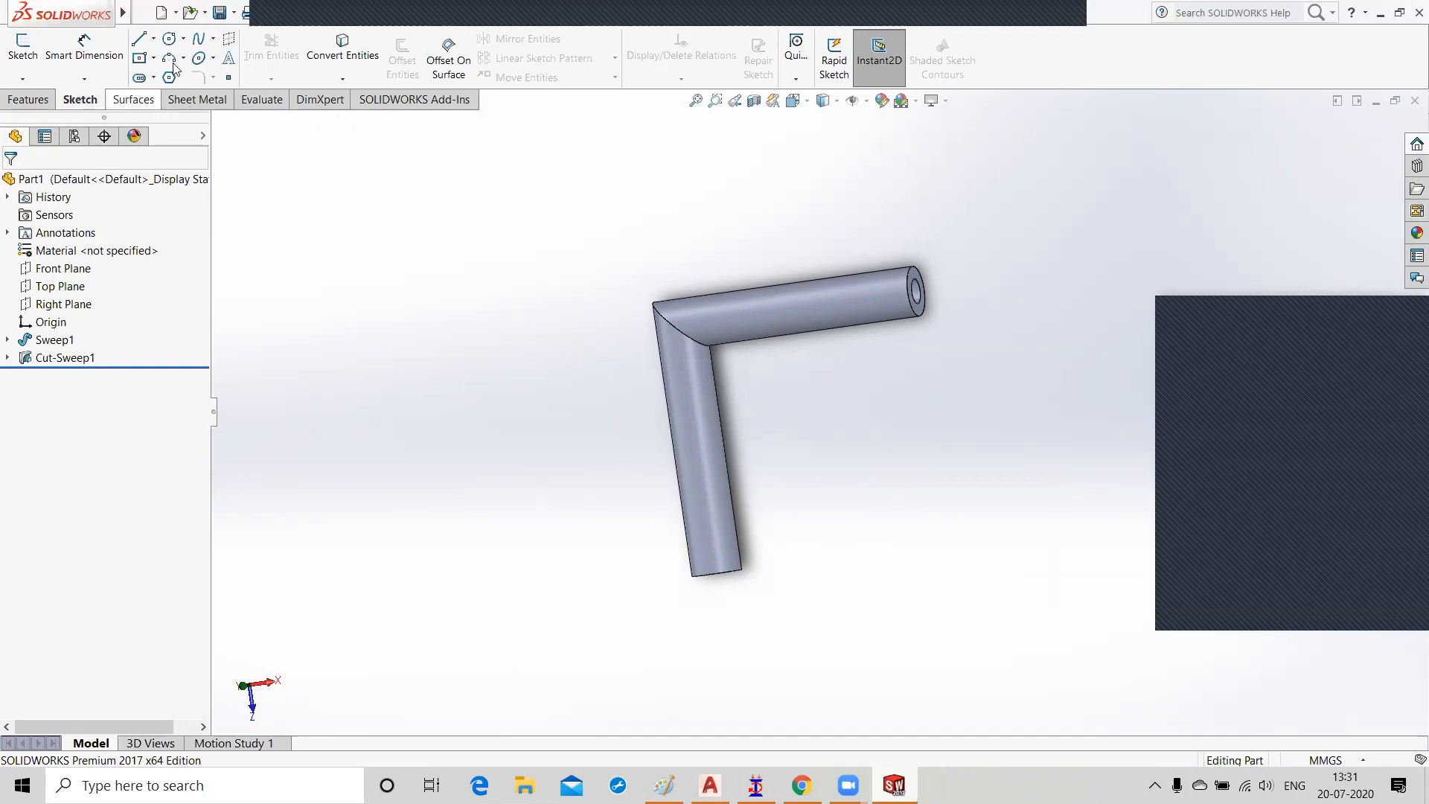
pyautogui.click(61, 287)
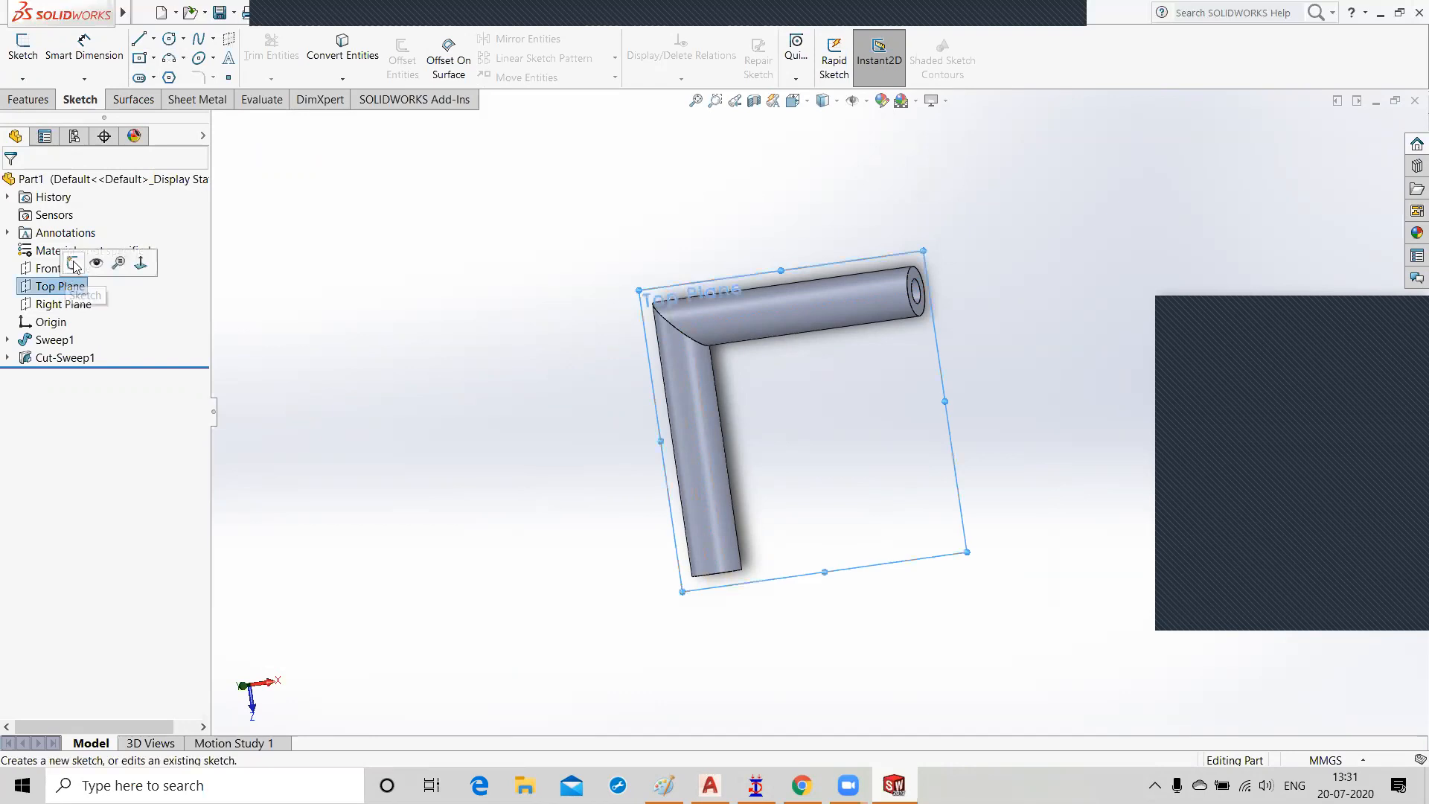
pyautogui.click(69, 261)
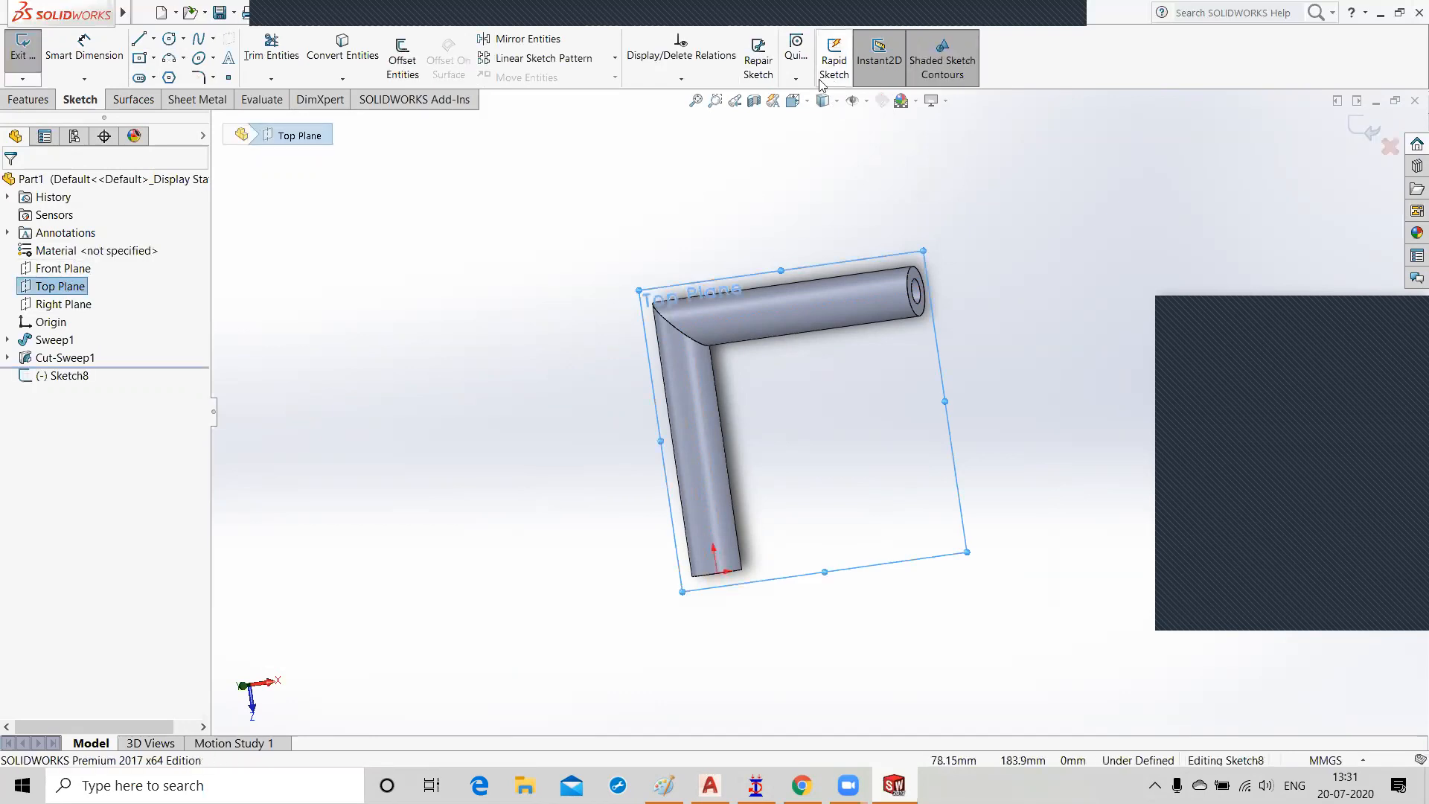
pyautogui.click(699, 81)
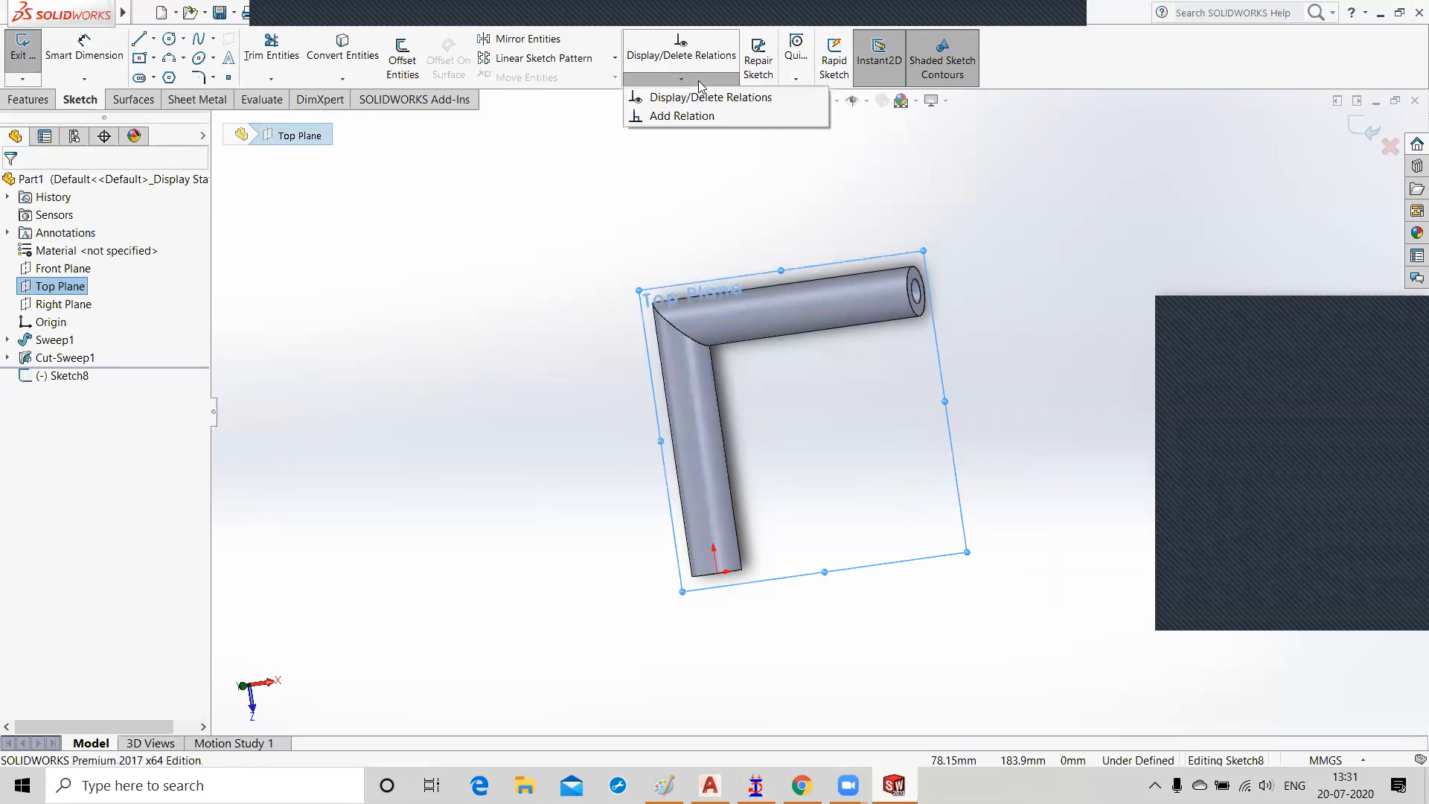
pyautogui.click(700, 82)
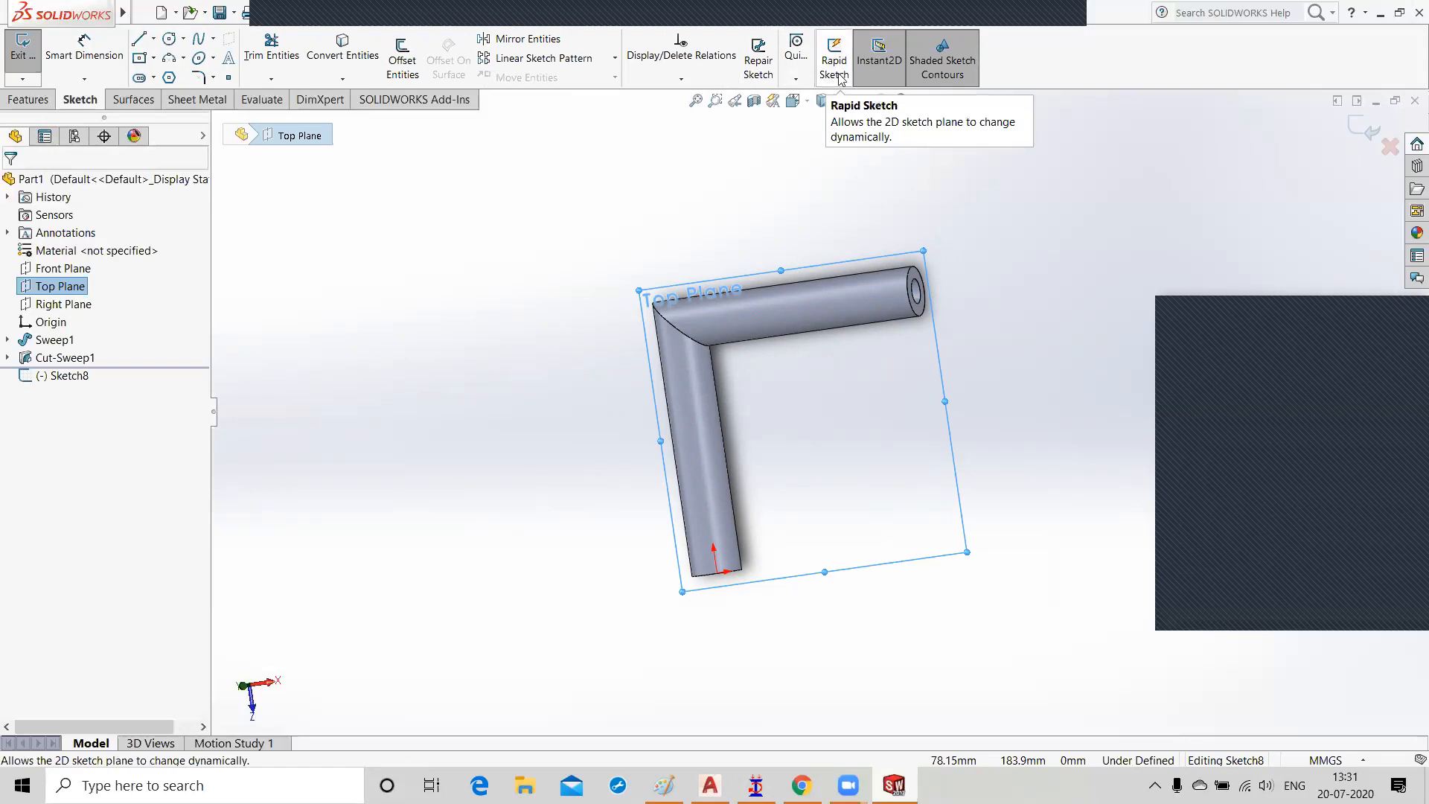
pyautogui.click(931, 86)
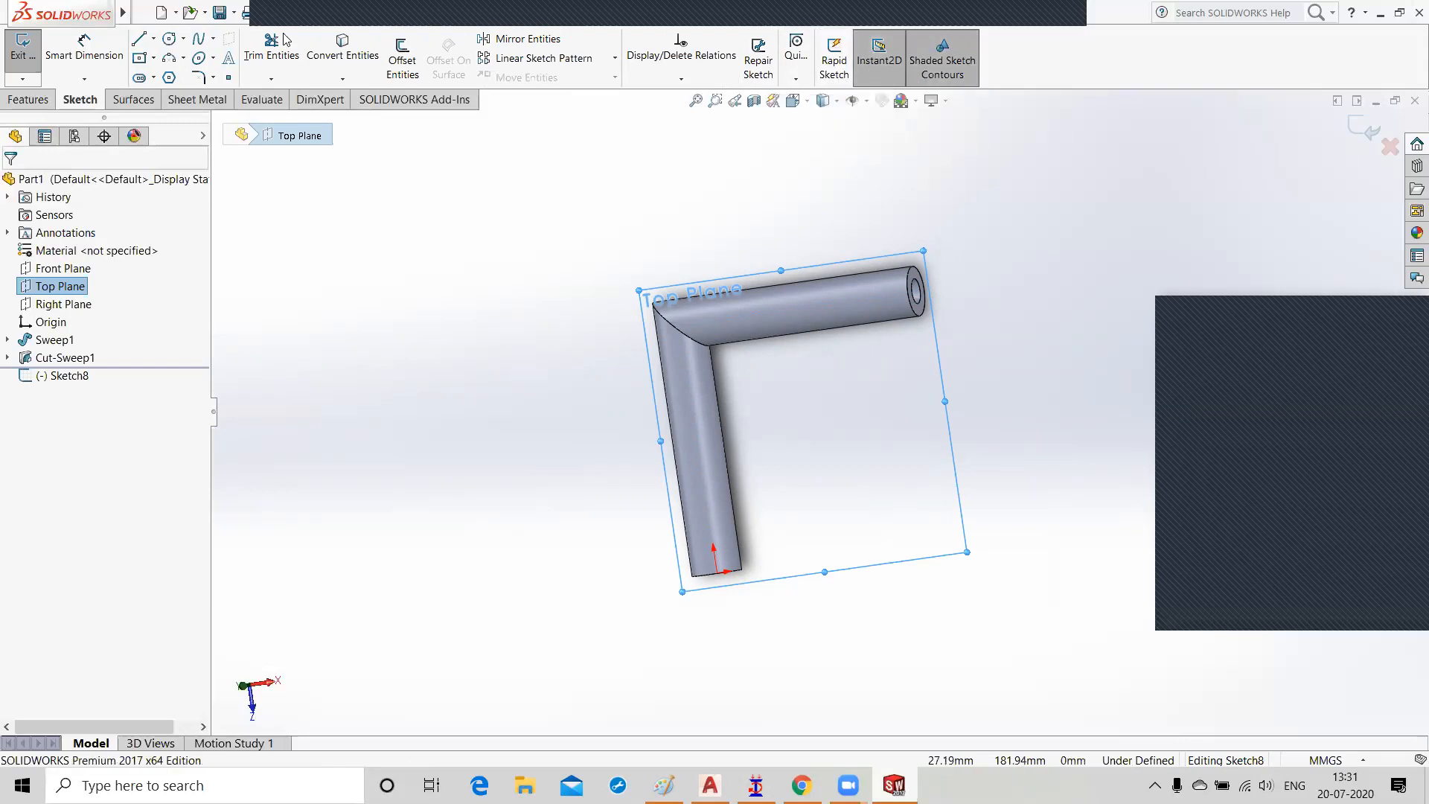
pyautogui.click(28, 99)
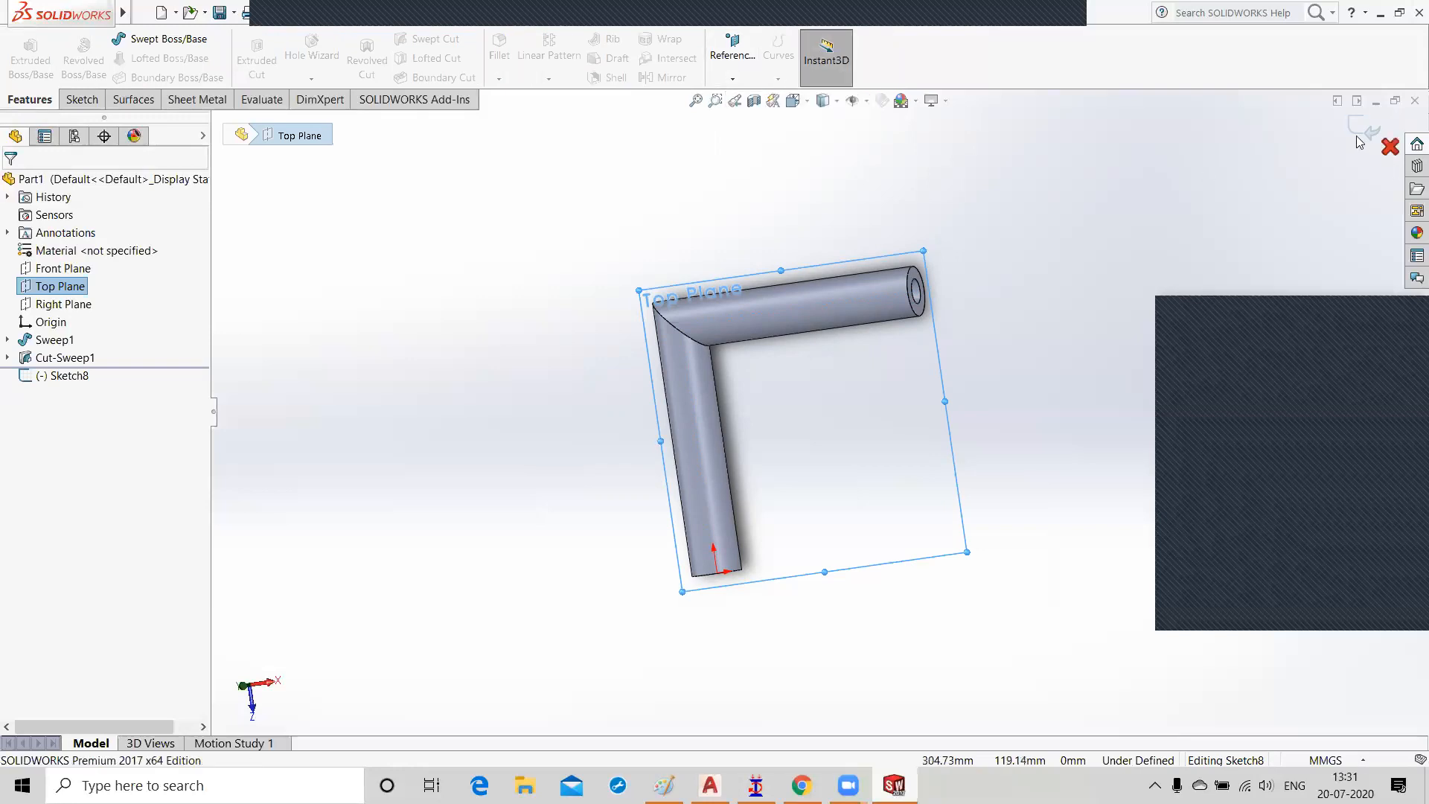
pyautogui.click(1390, 146)
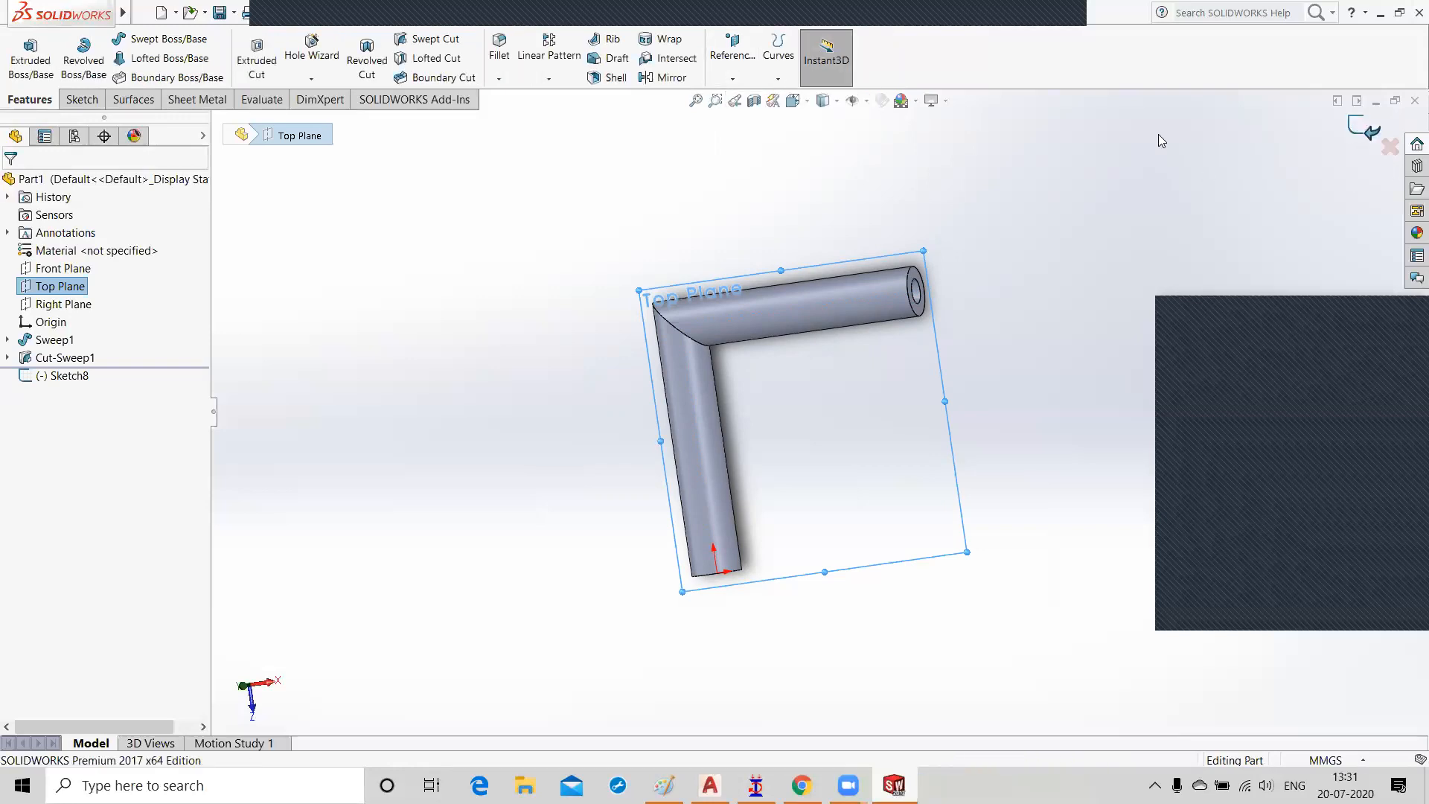
# Step: Start a Helix/Spiral curve and open its defining circle sketch on the Top Plane
pyautogui.click(782, 80)
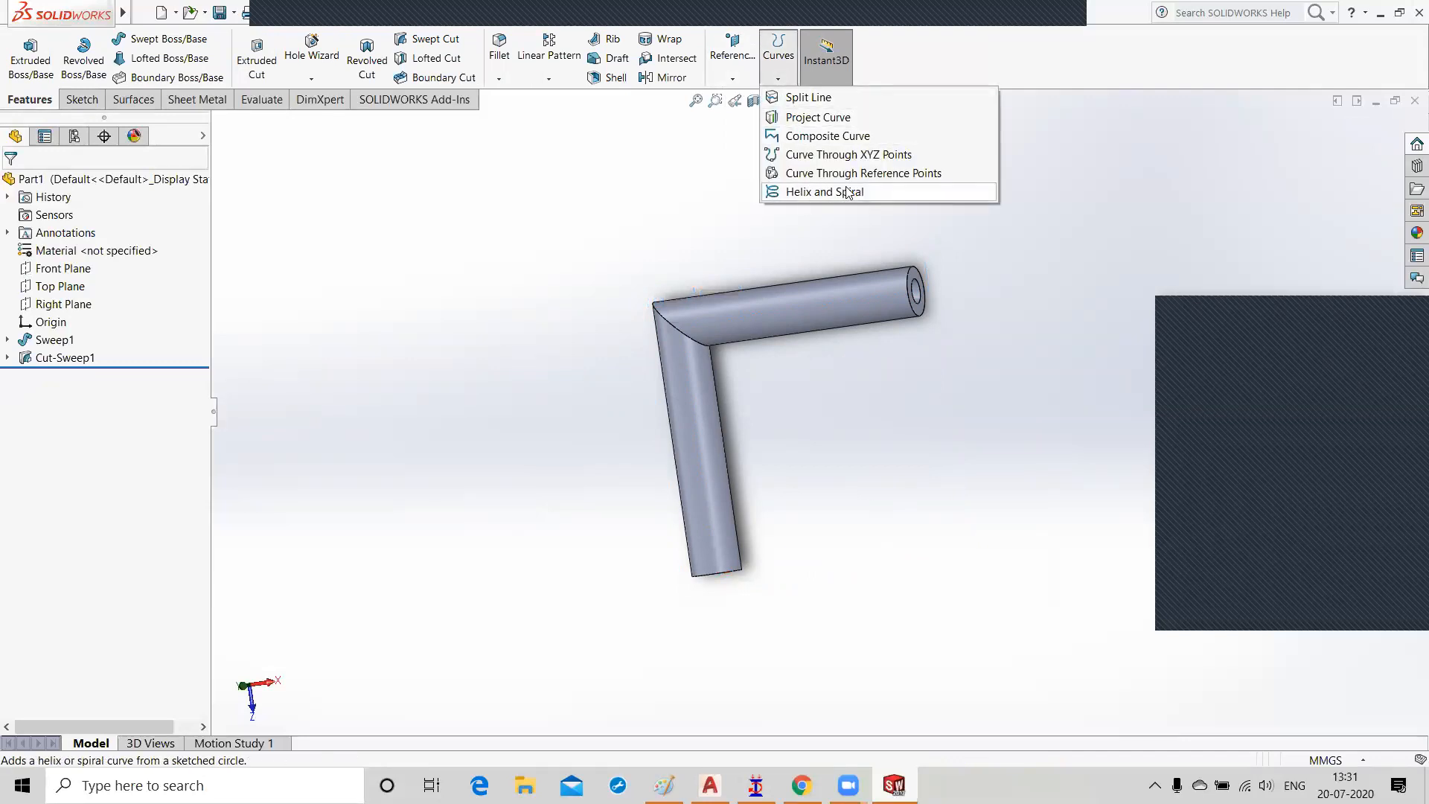
pyautogui.click(806, 192)
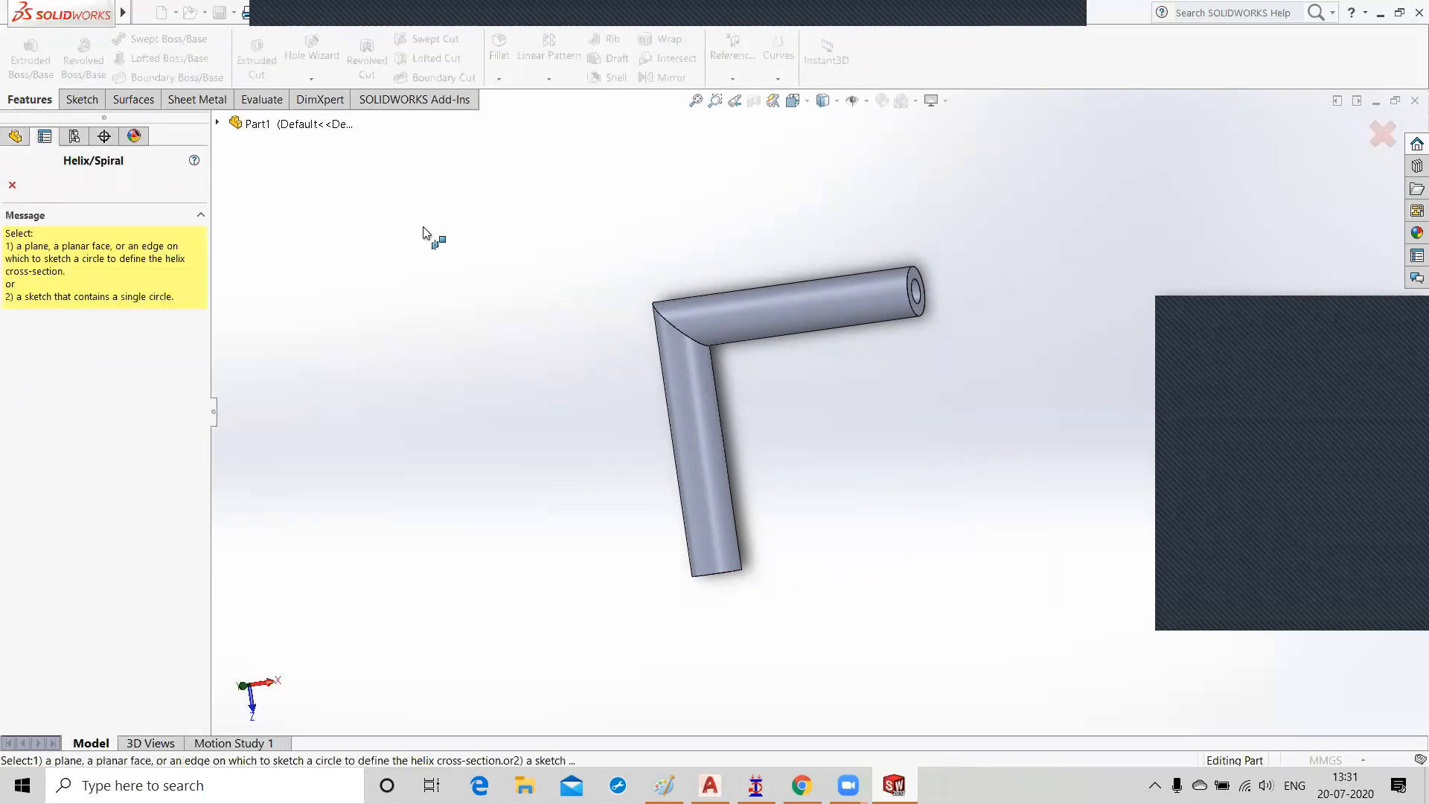
pyautogui.click(217, 122)
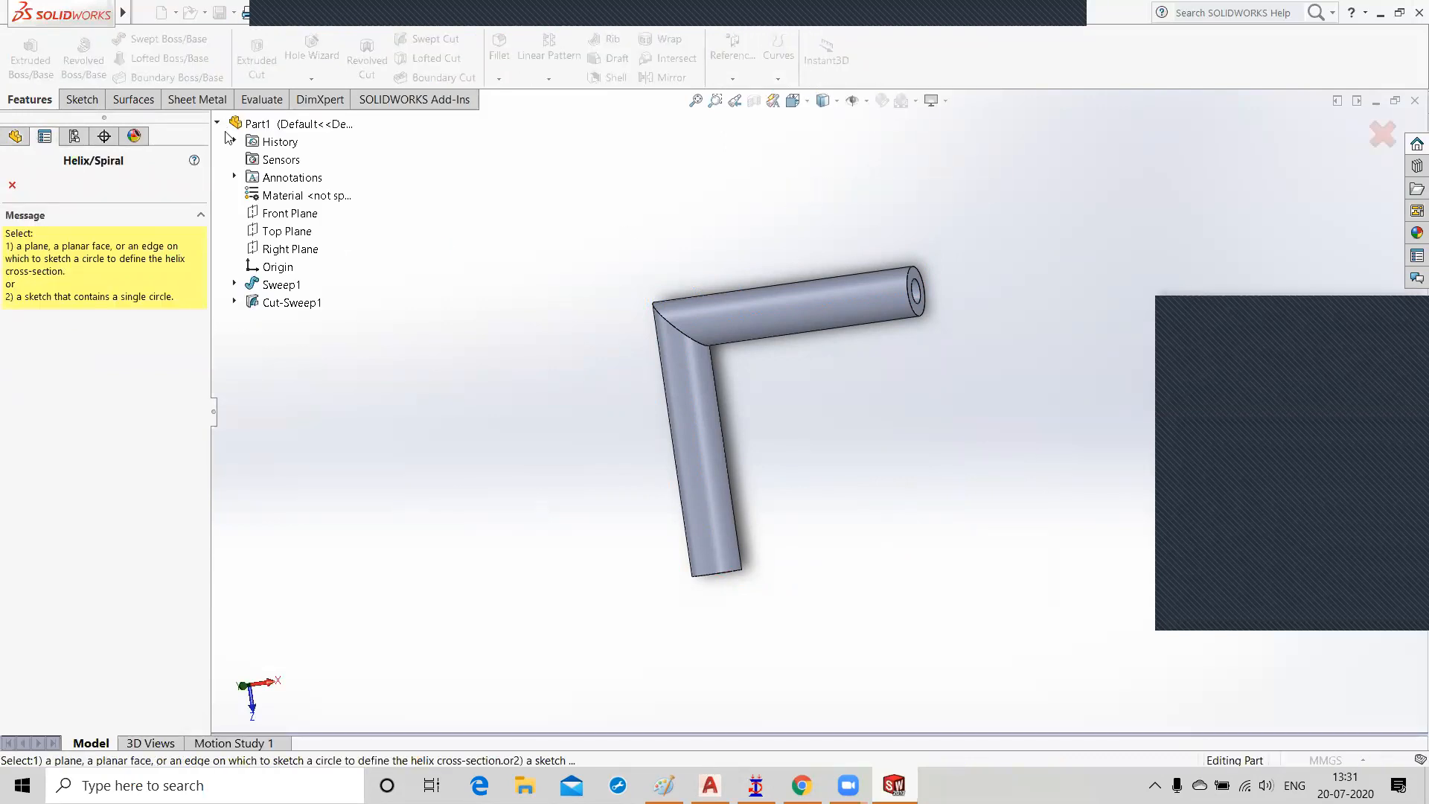
pyautogui.click(289, 232)
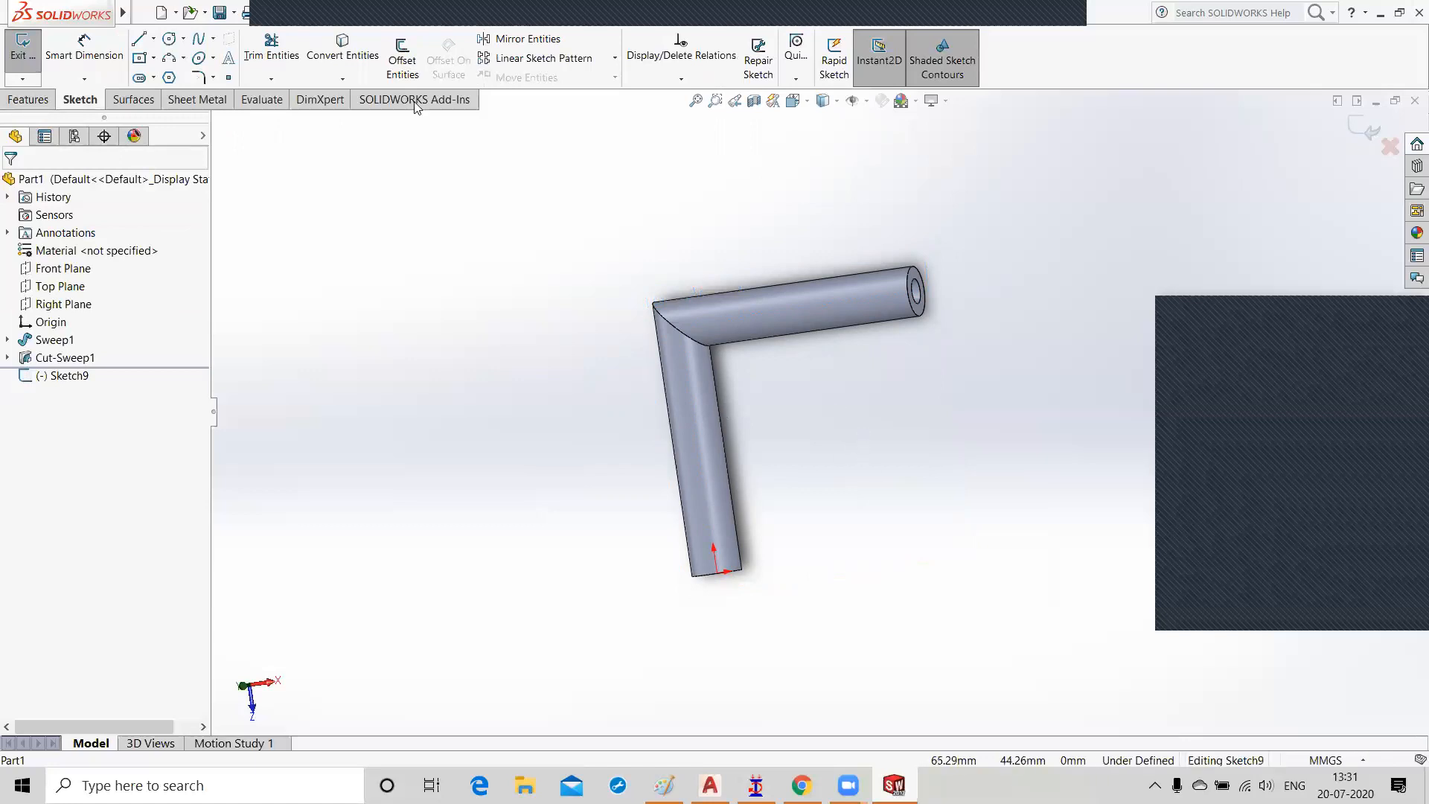
pyautogui.click(27, 99)
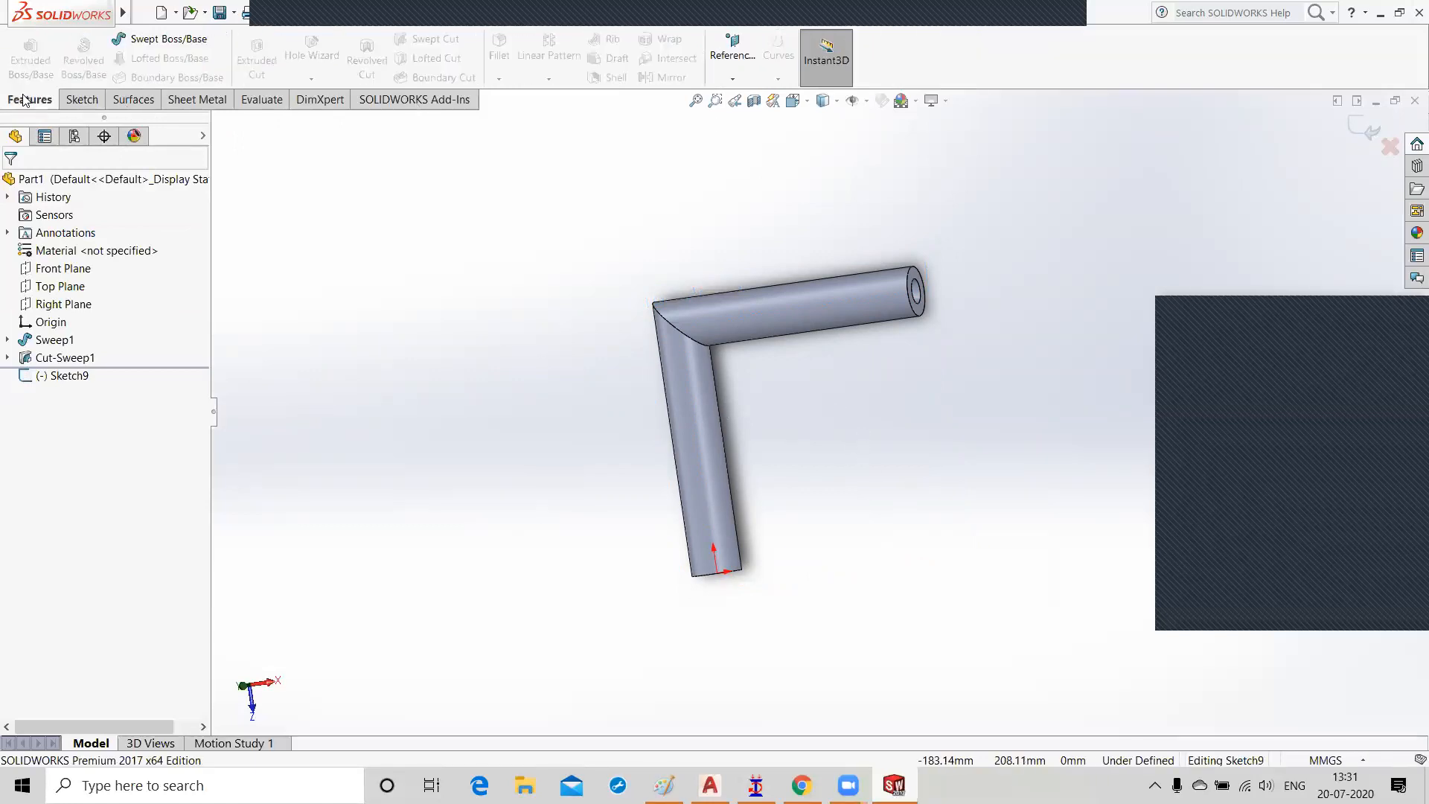
pyautogui.click(739, 85)
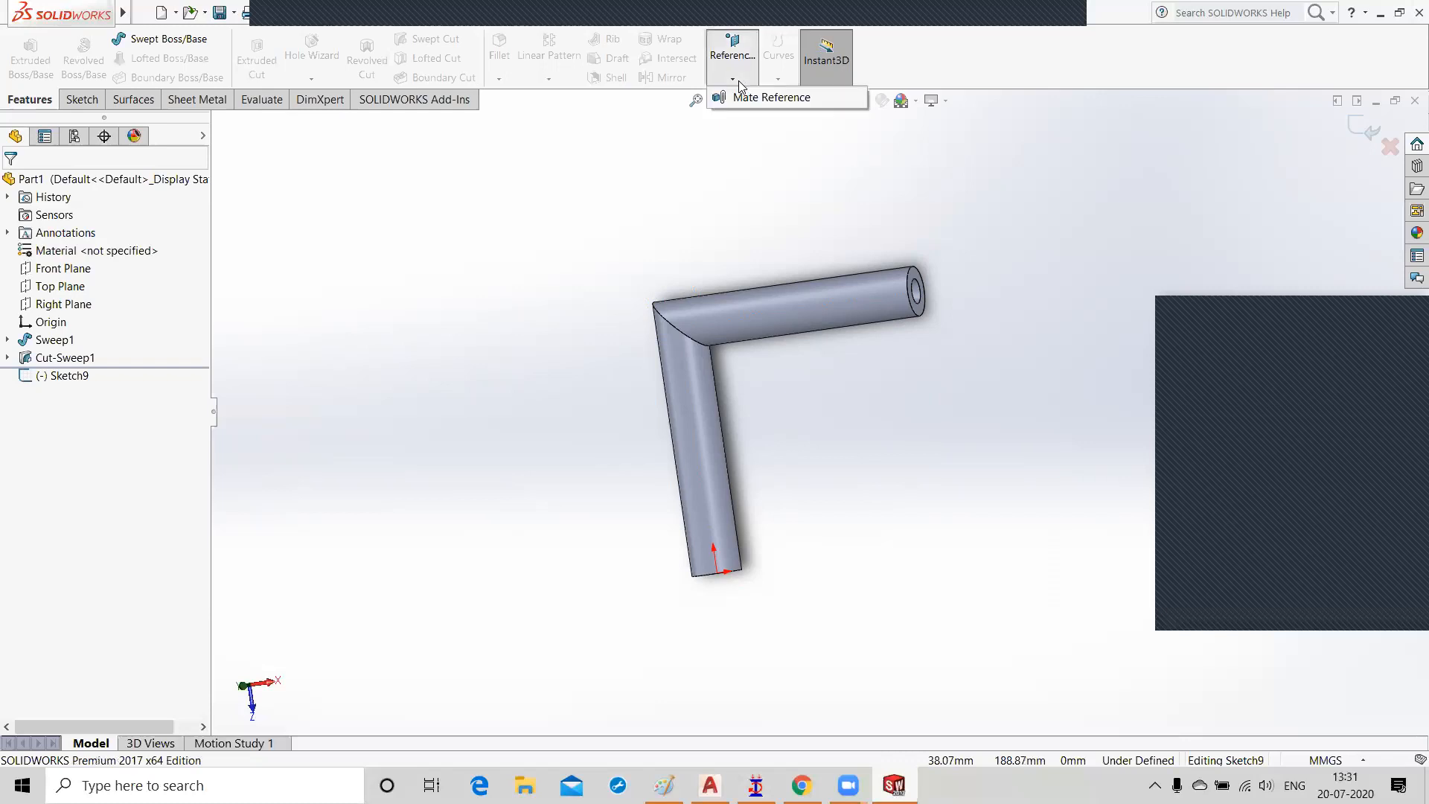
pyautogui.click(635, 234)
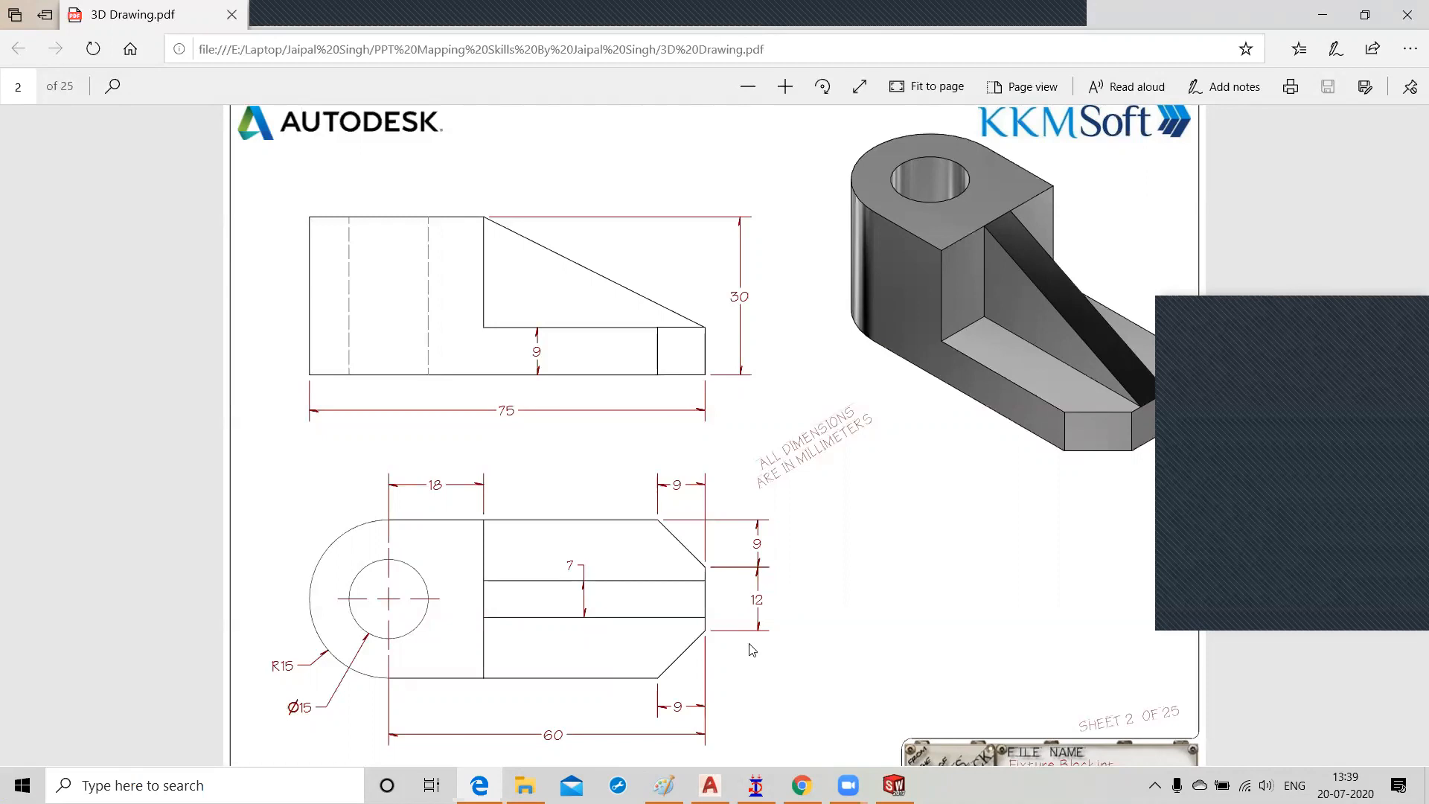
# Step: Minimize the 3D Drawing PDF and its folder window, and switch to the empty SolidWorks part
pyautogui.click(1322, 14)
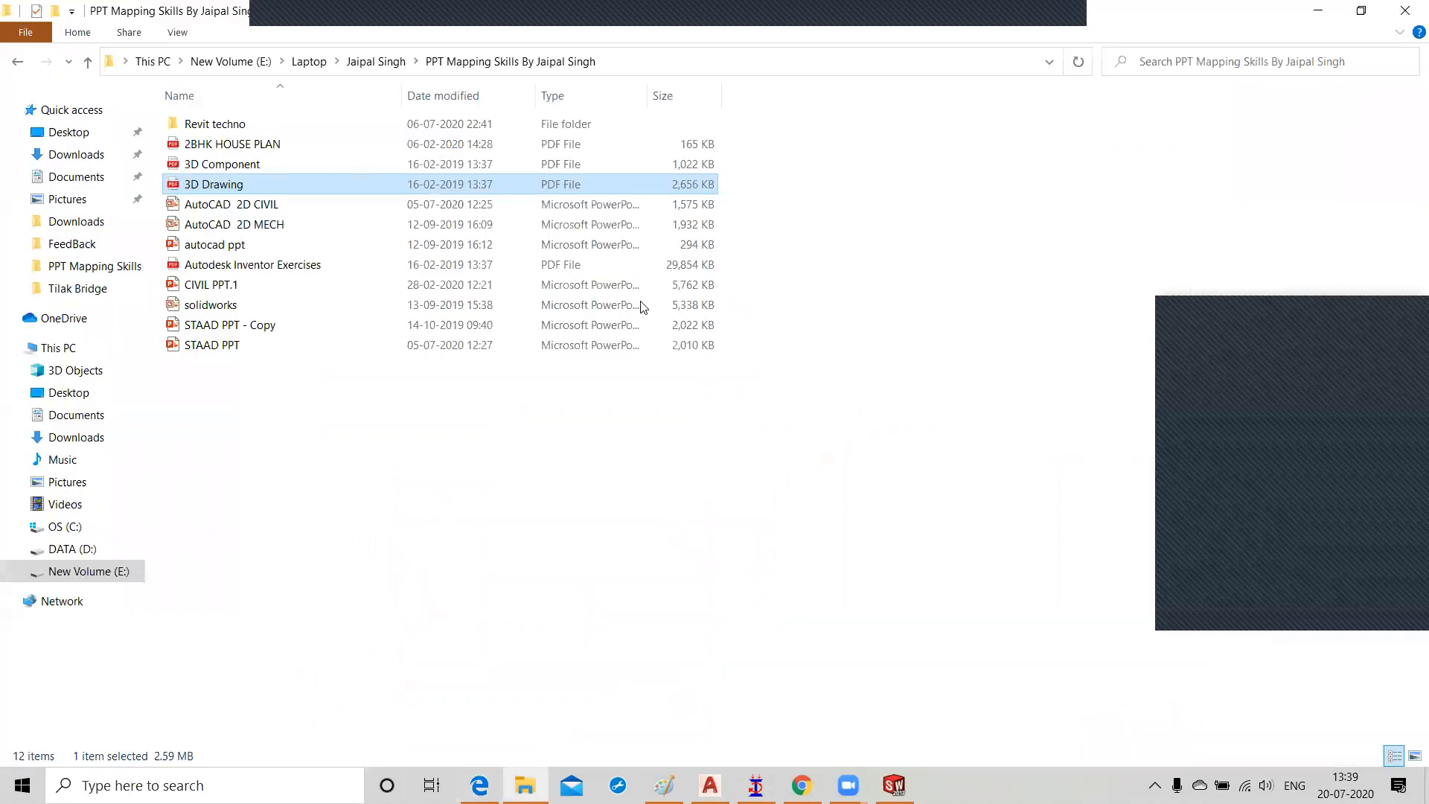
pyautogui.click(1317, 10)
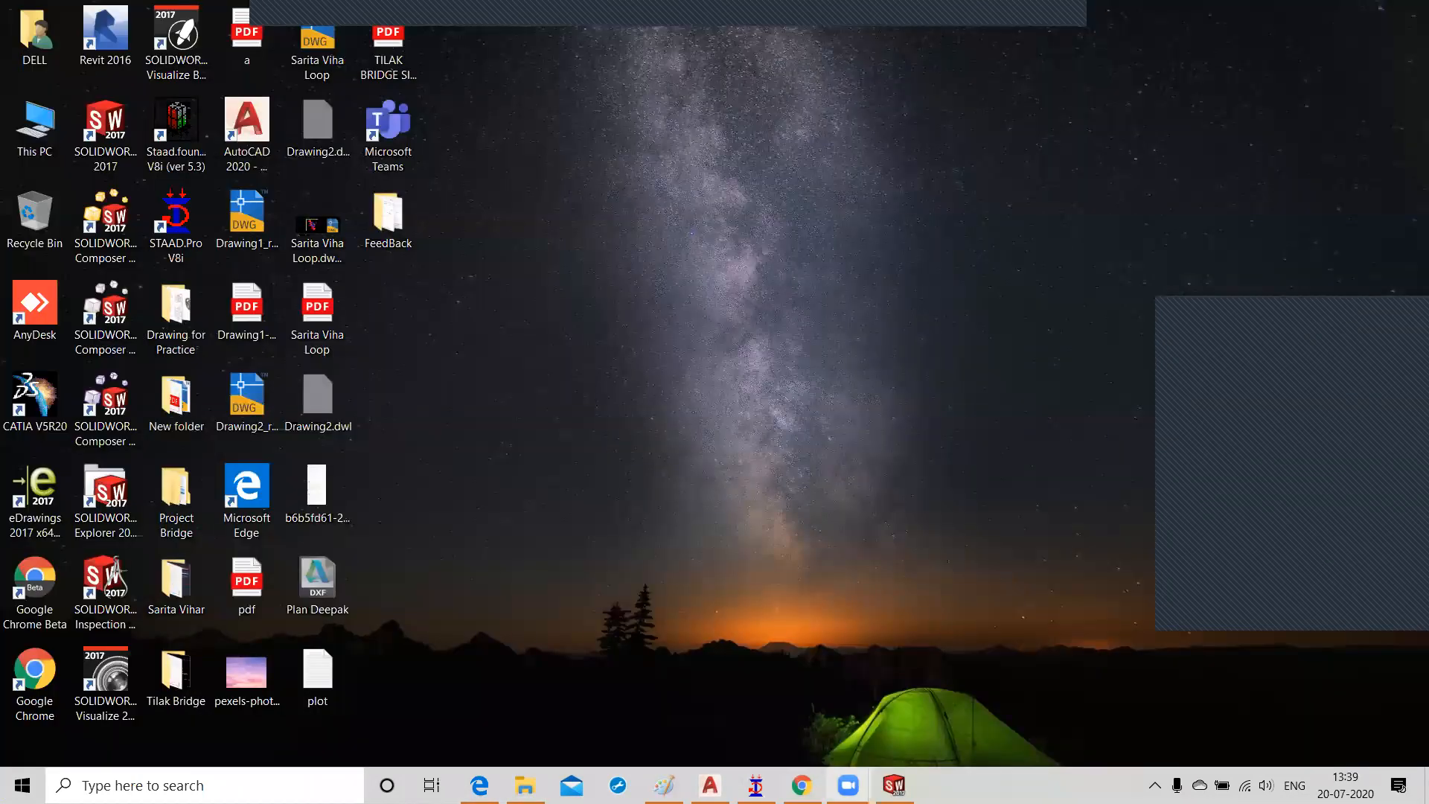
pyautogui.click(894, 785)
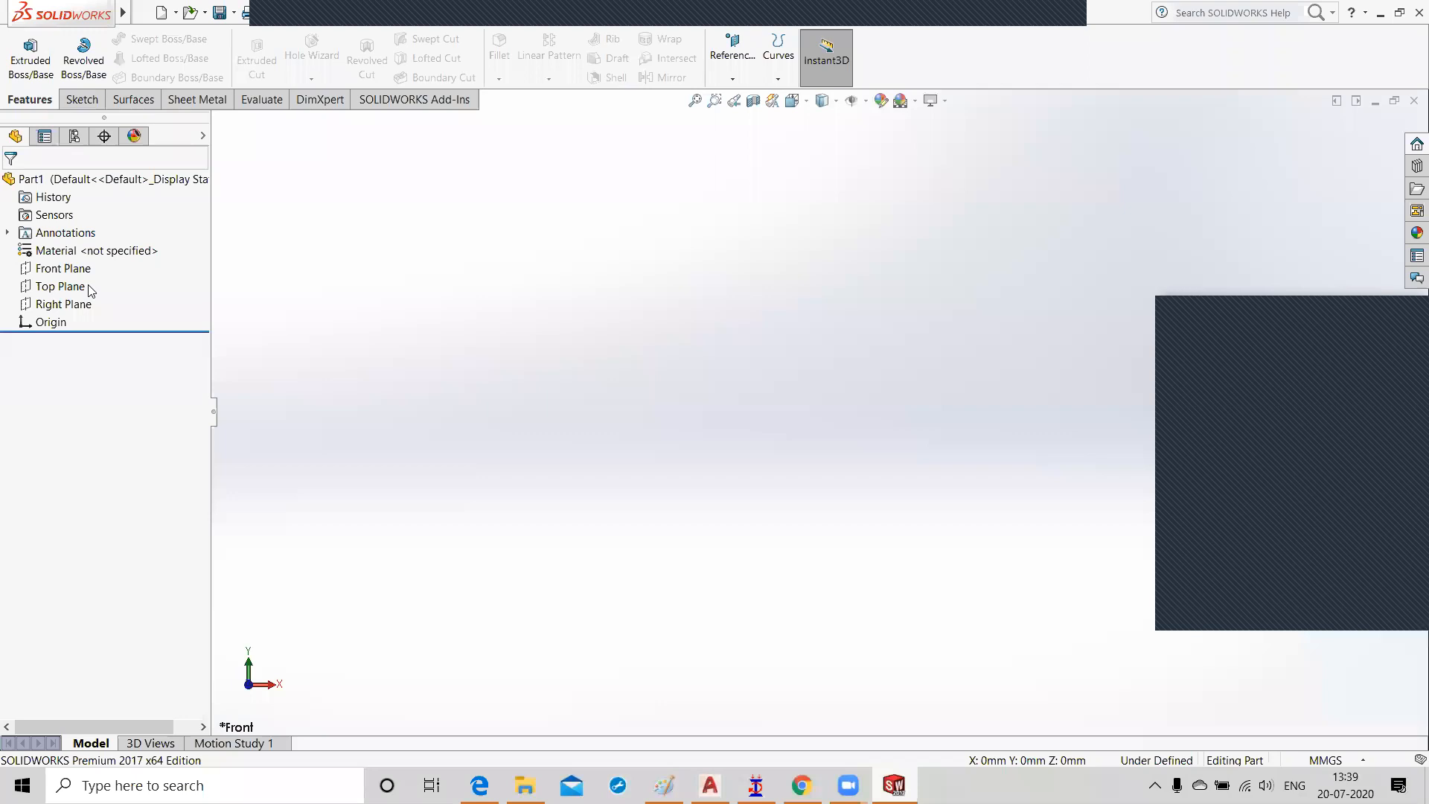
# Step: Open a sketch on the Top Plane and draw a center rectangle about 116 mm wide, centered on the origin
pyautogui.click(64, 284)
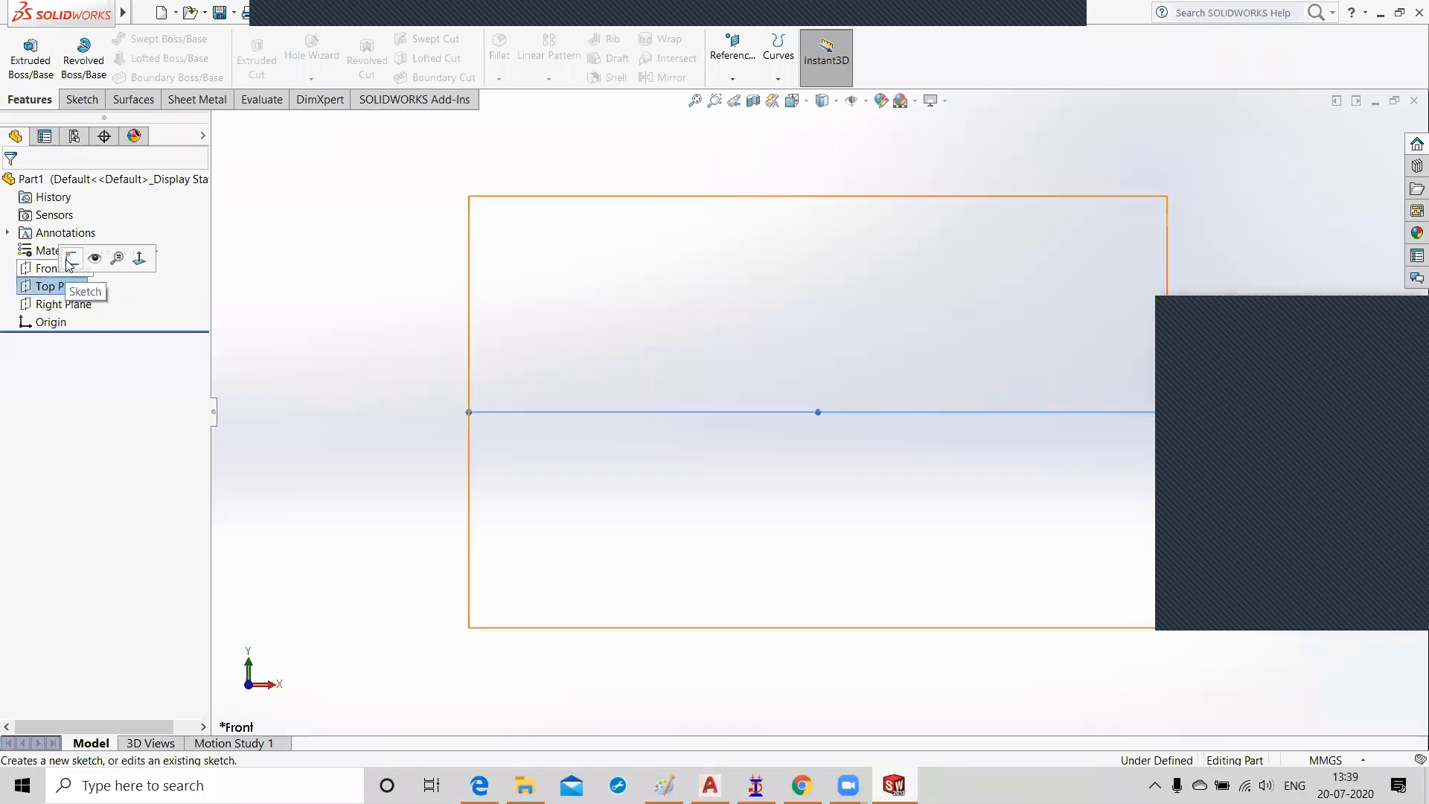
pyautogui.click(70, 262)
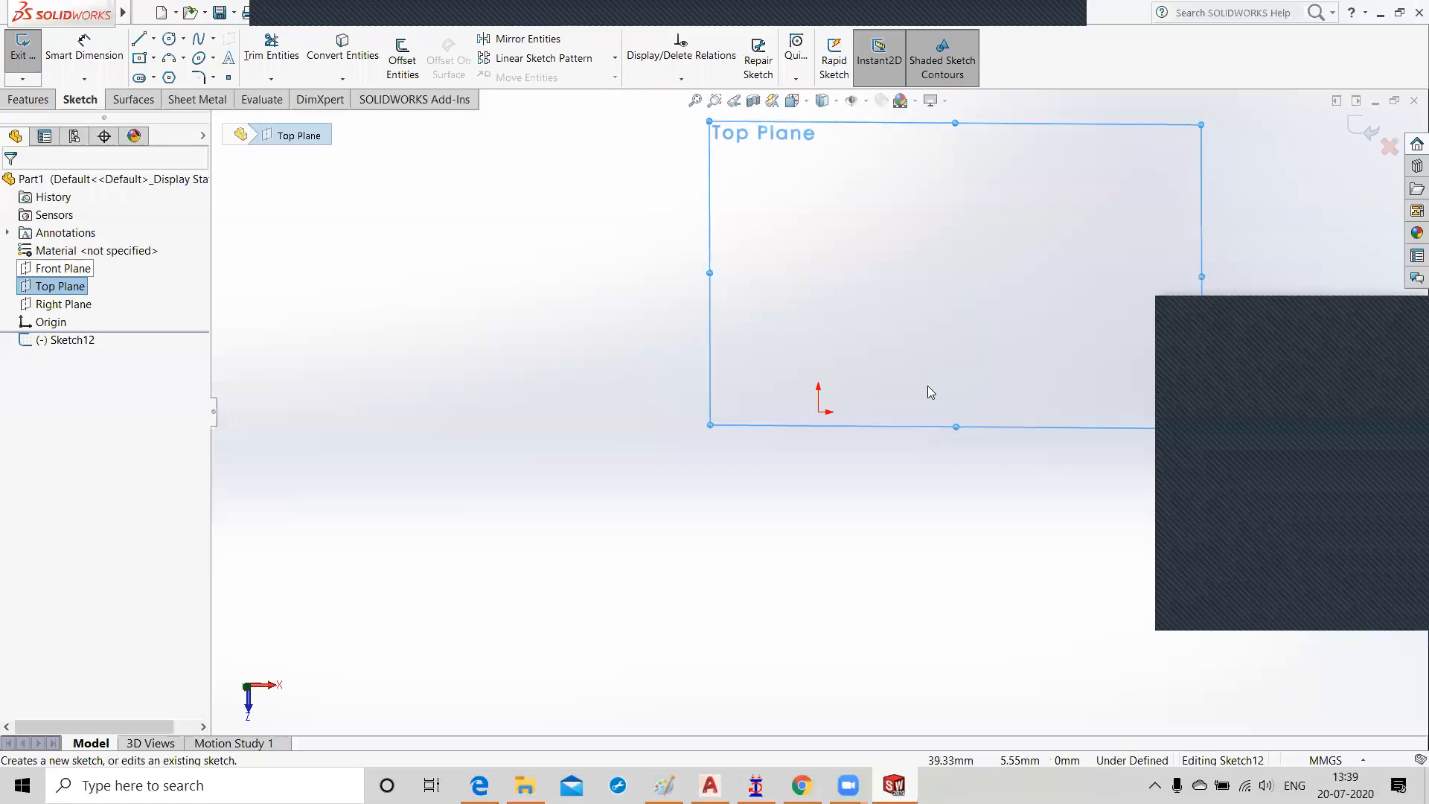
pyautogui.scroll(-3, 931, 323)
pyautogui.scroll(2, 930, 323)
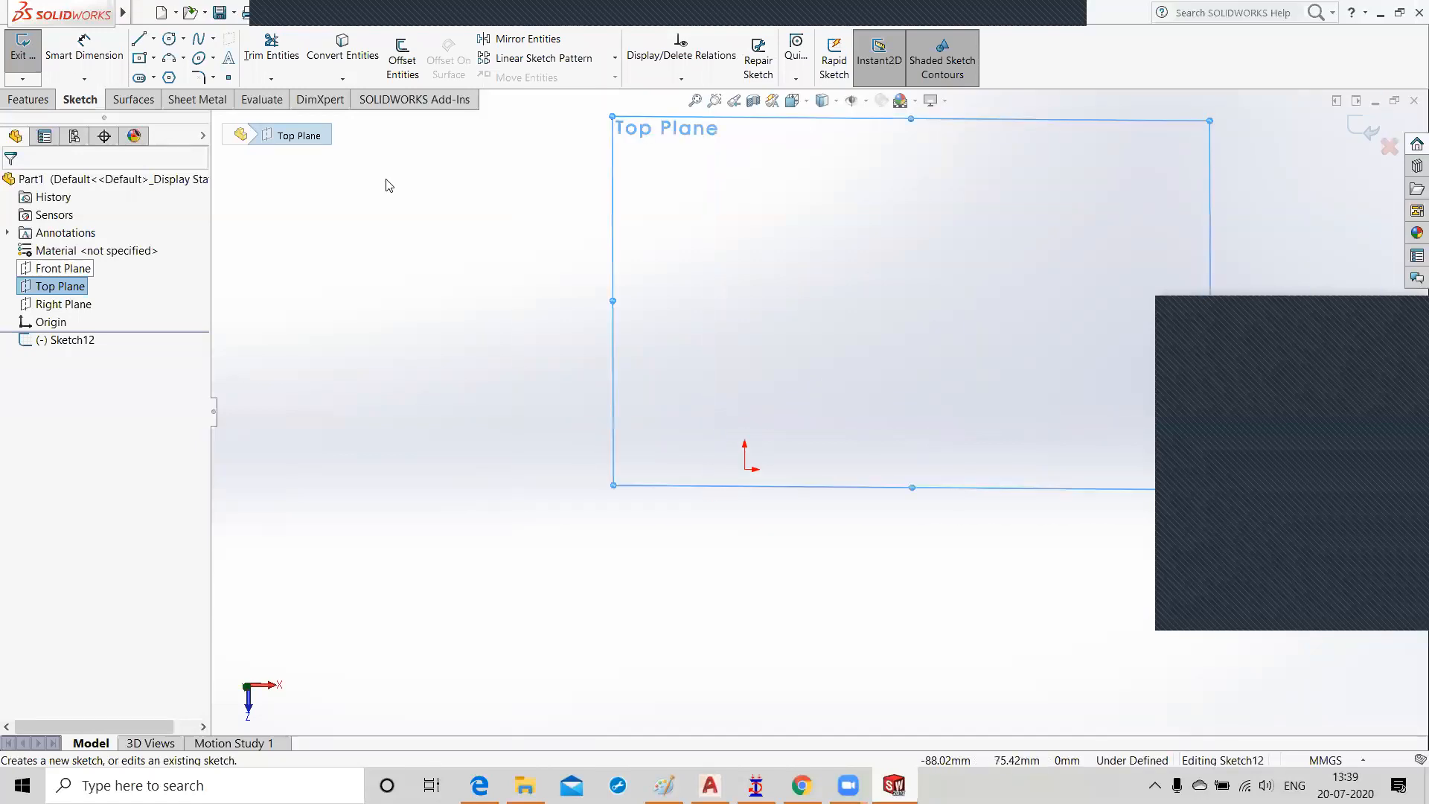
pyautogui.click(140, 58)
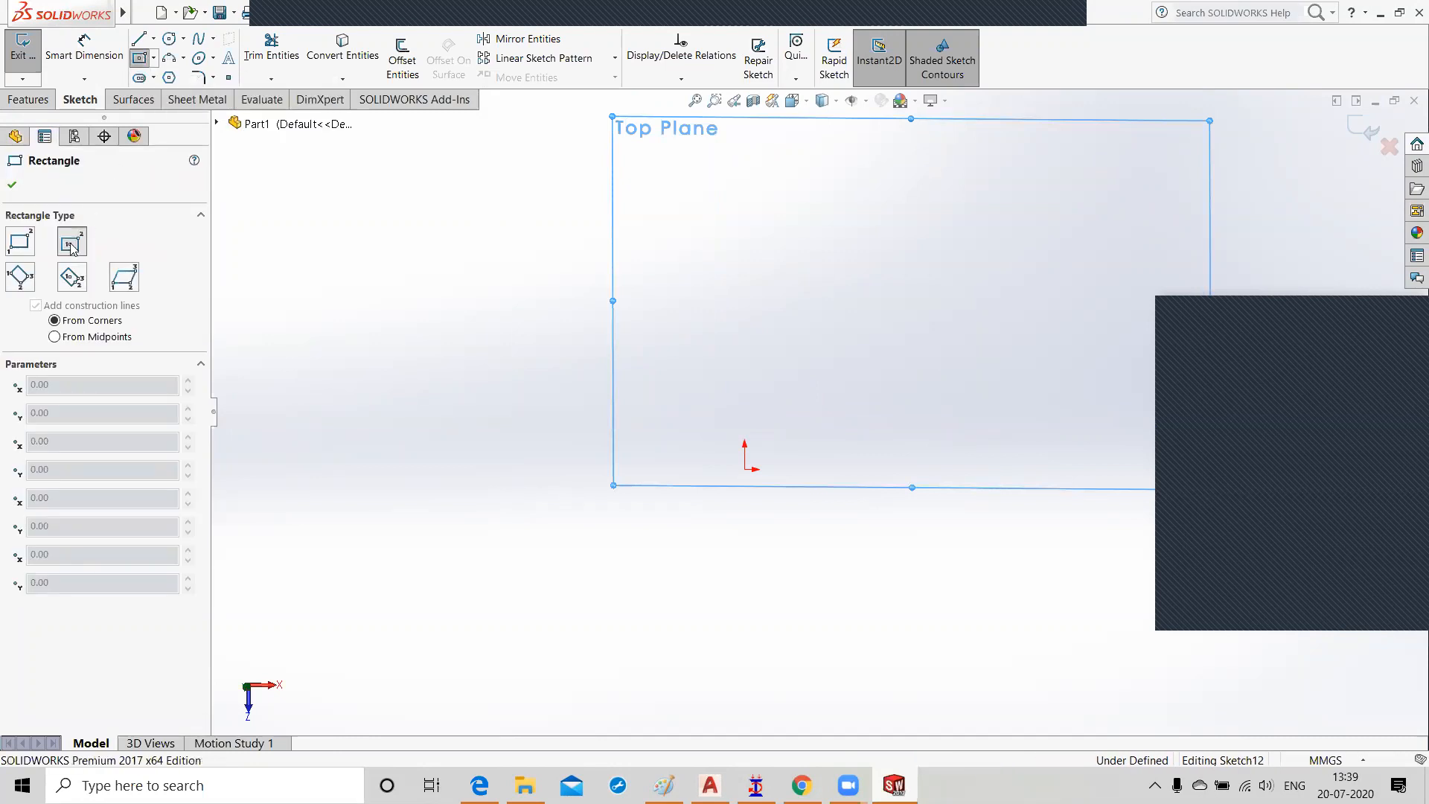
pyautogui.press('Escape')
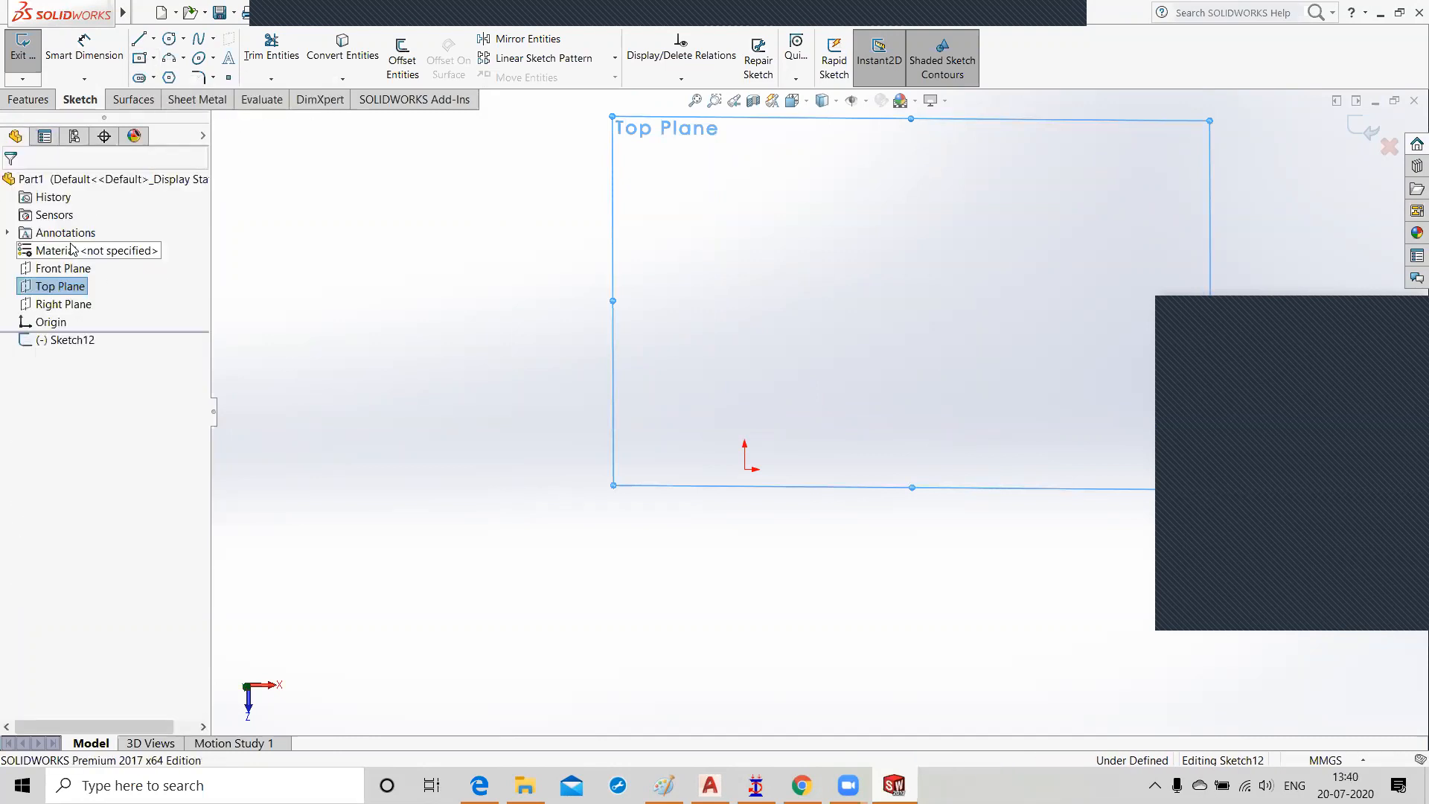
pyautogui.click(138, 60)
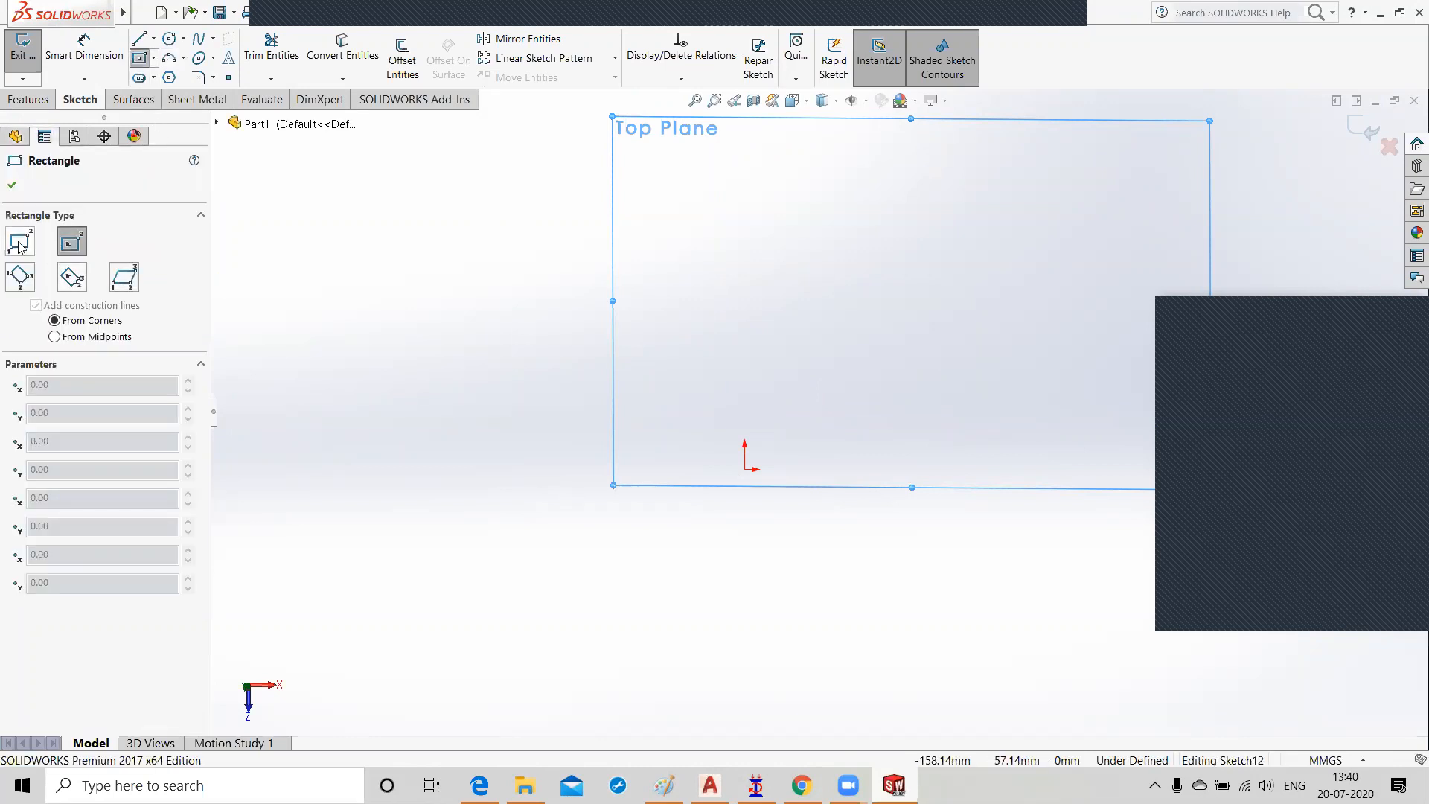
pyautogui.click(744, 469)
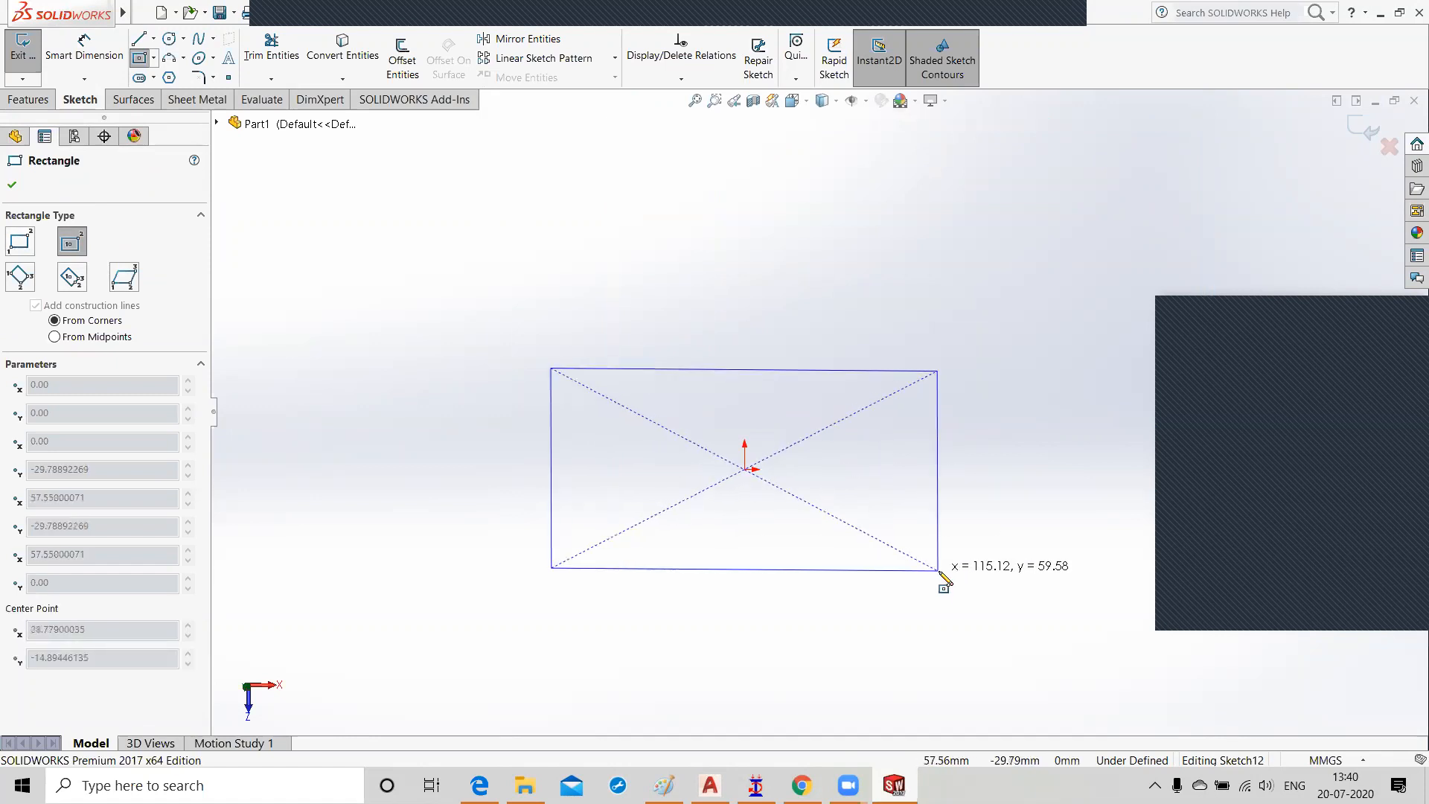
pyautogui.click(939, 582)
# Step: Dimension the rectangle's upper horizontal edge to 60 mm, checking the length against the 3D Drawing PDF
pyautogui.click(84, 48)
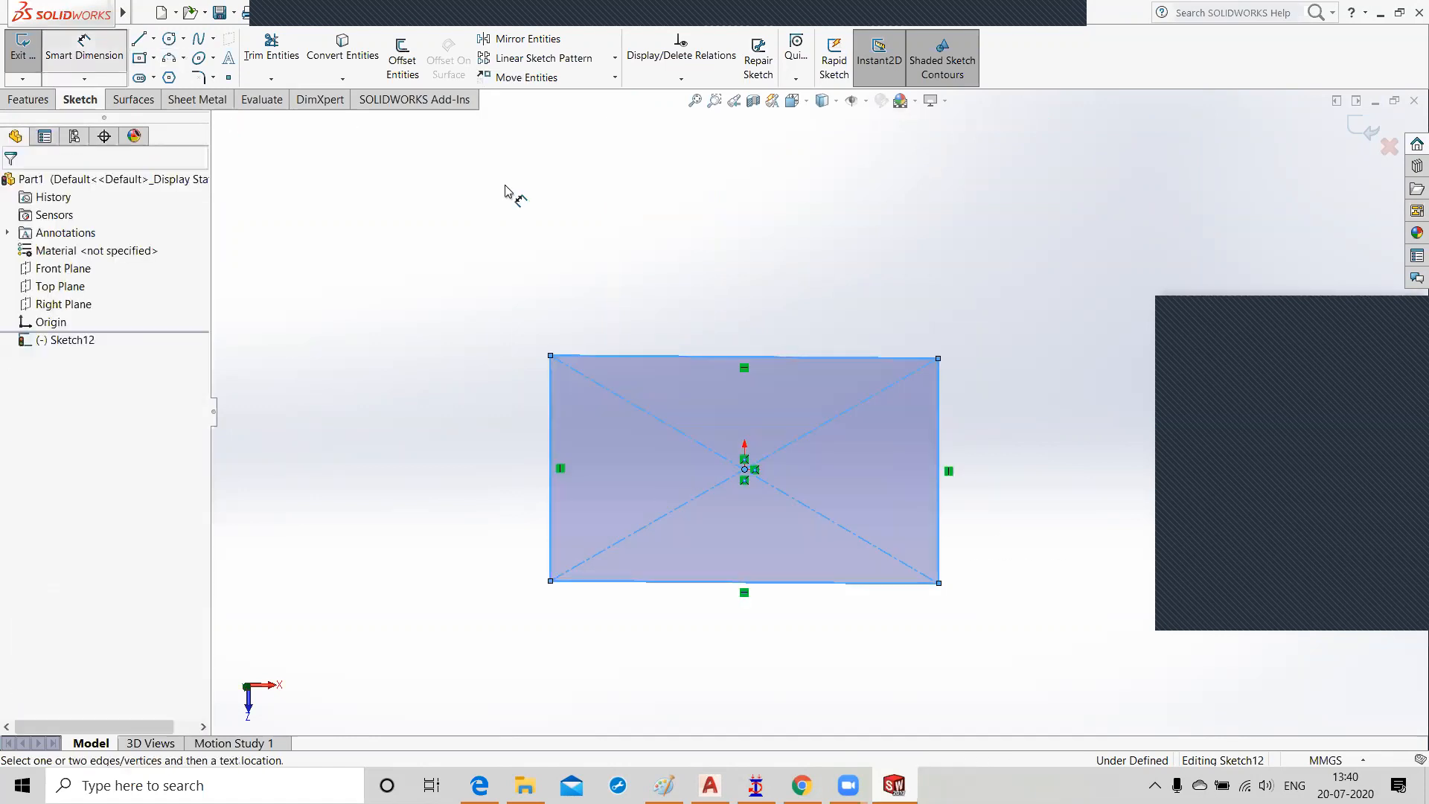
pyautogui.click(763, 356)
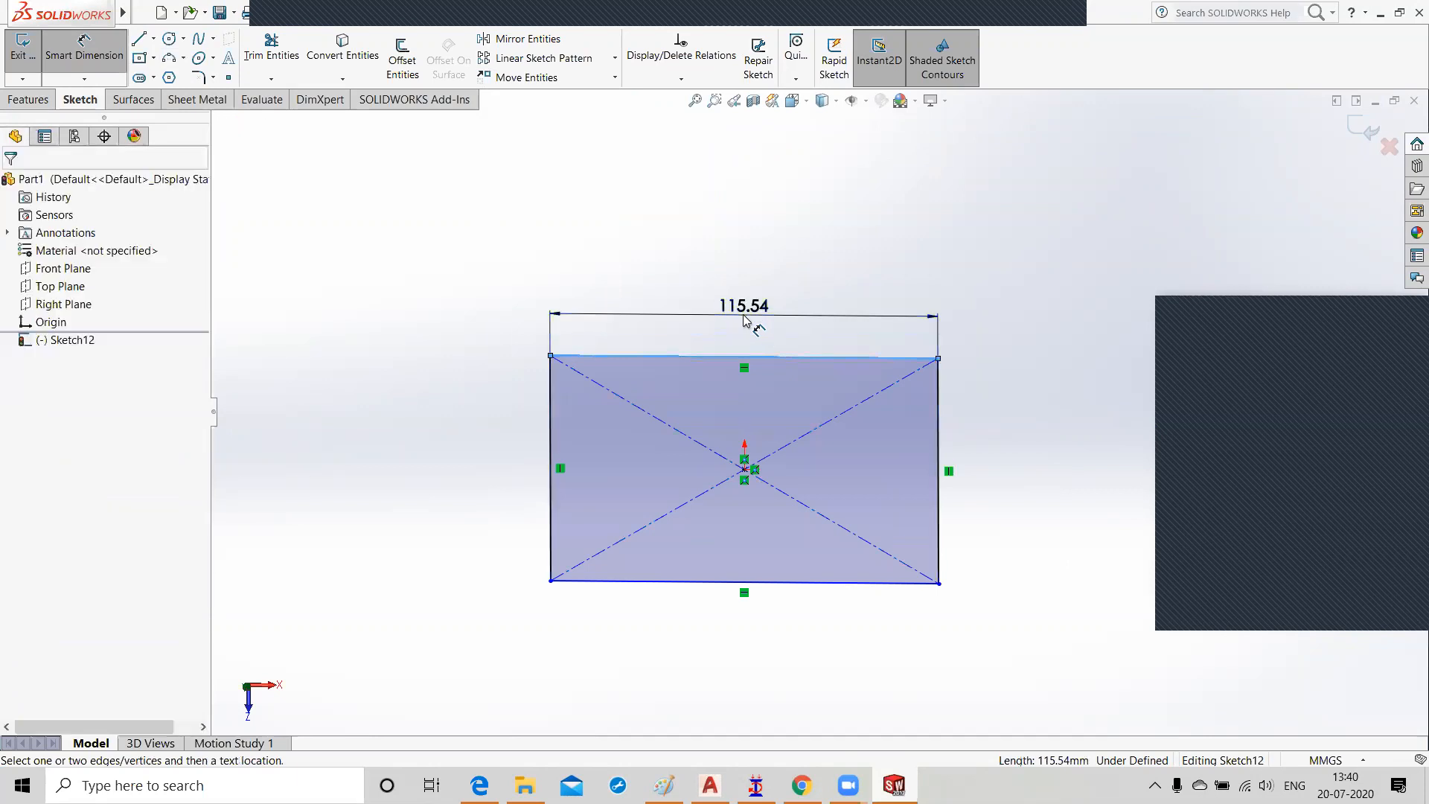
pyautogui.click(744, 318)
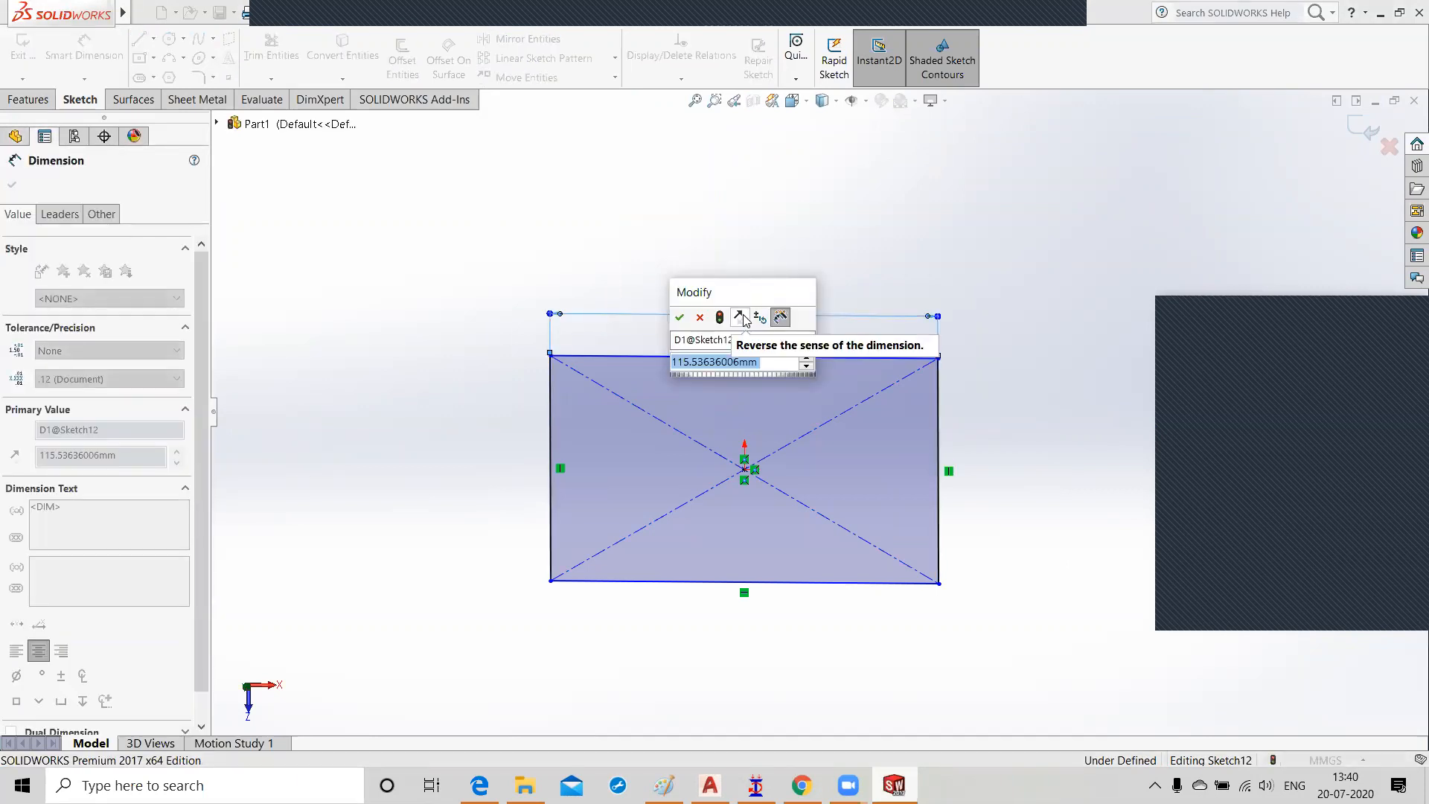
pyautogui.write('70')
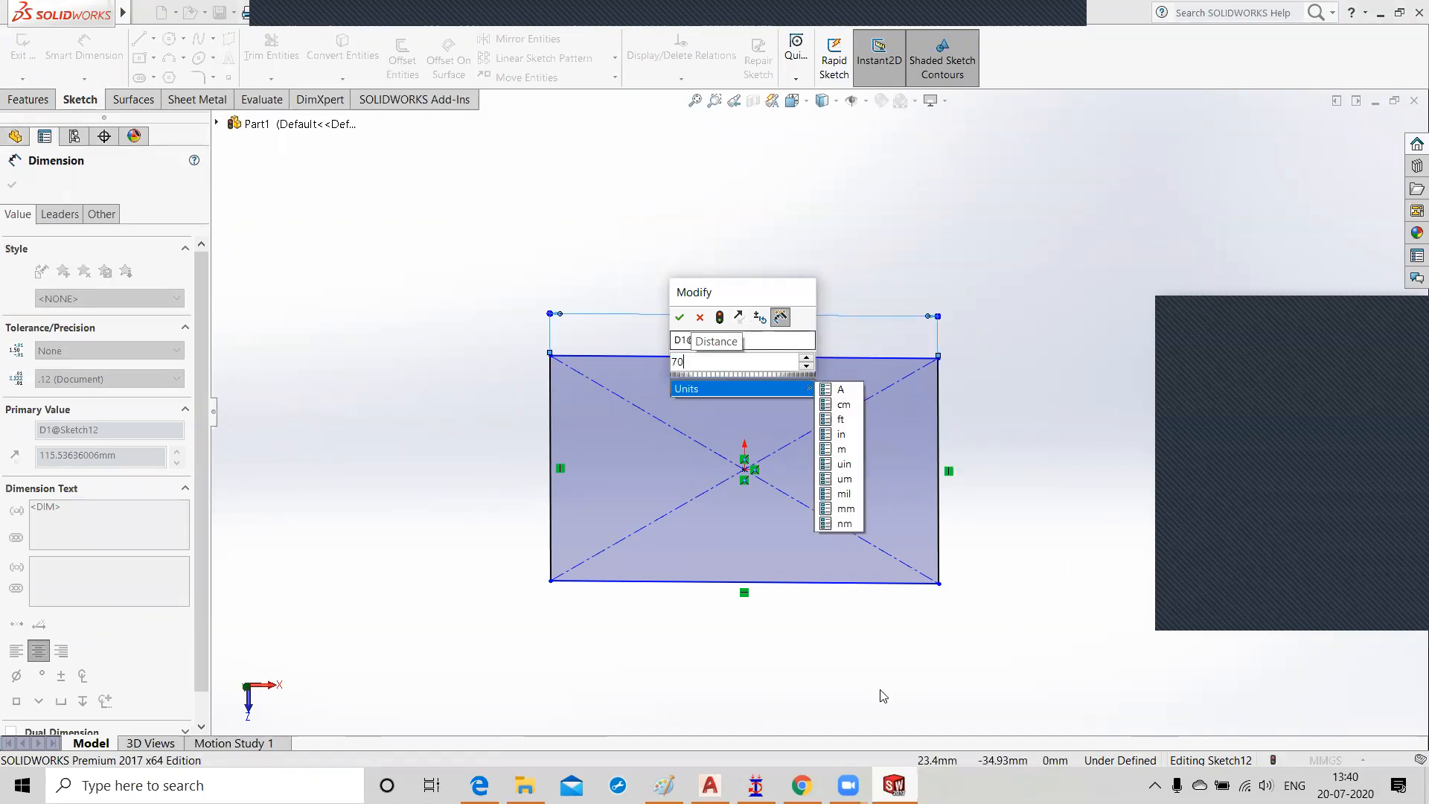
pyautogui.click(480, 786)
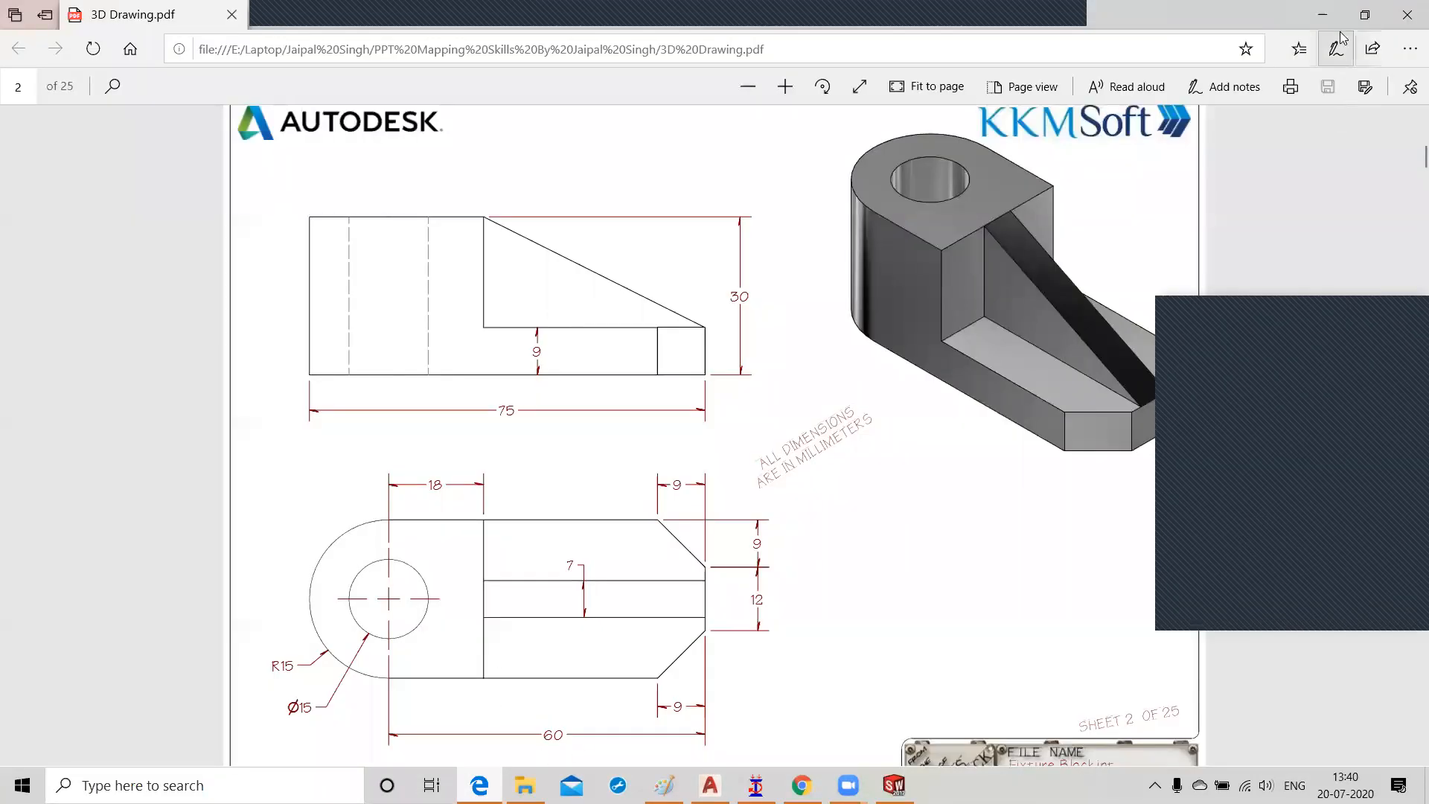
pyautogui.click(1322, 15)
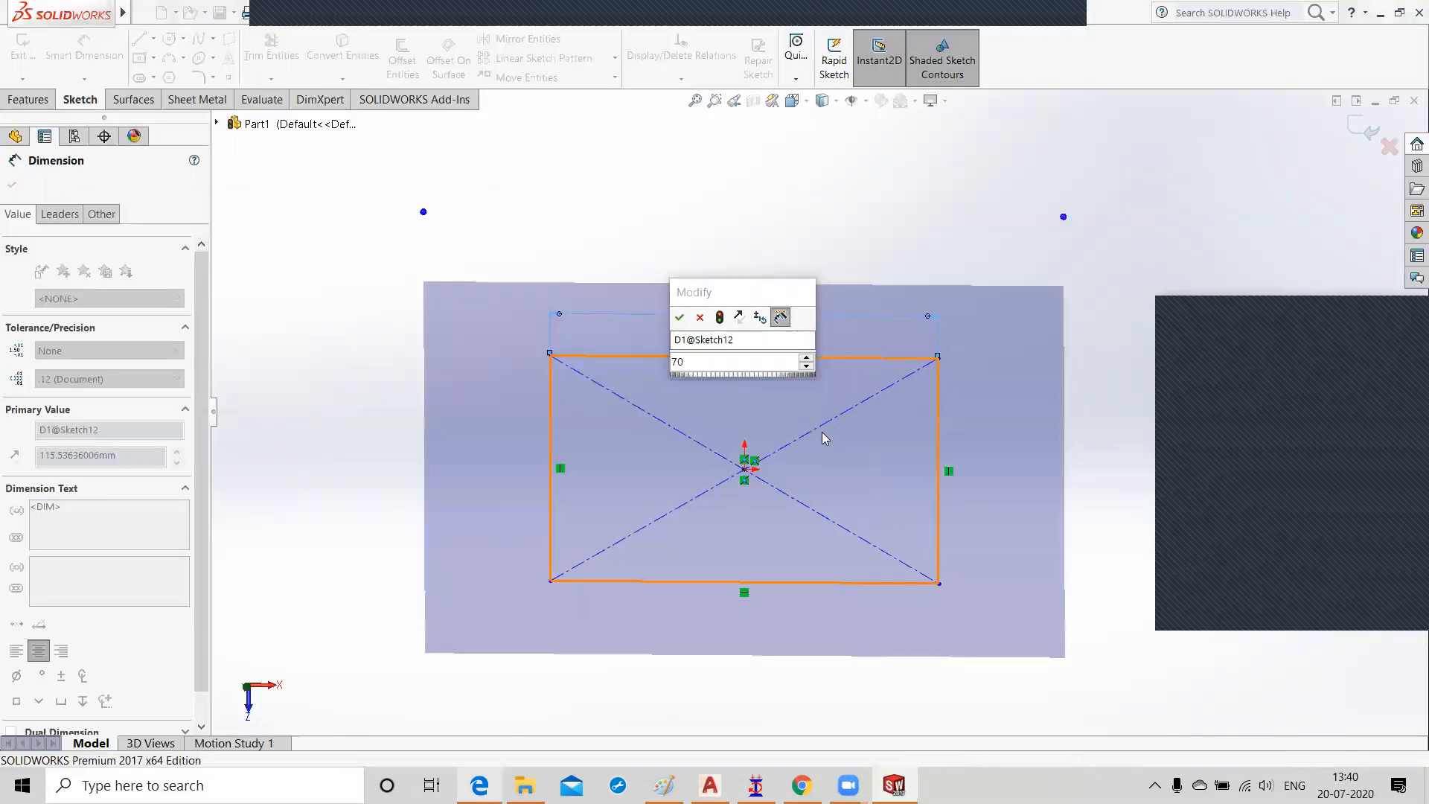
pyautogui.write('6')
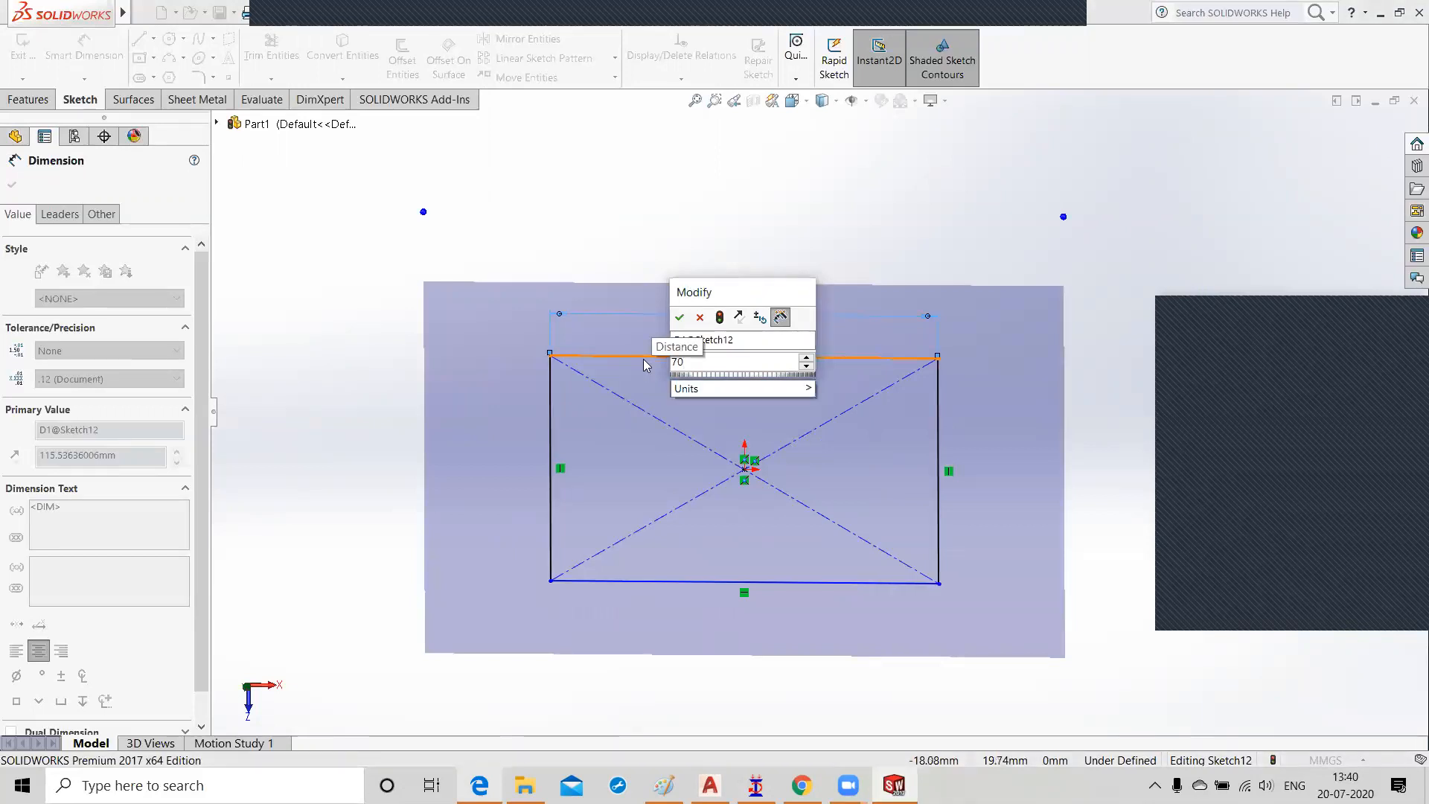
pyautogui.press('BackSpace')
pyautogui.press('BackSpace')
pyautogui.press('BackSpace')
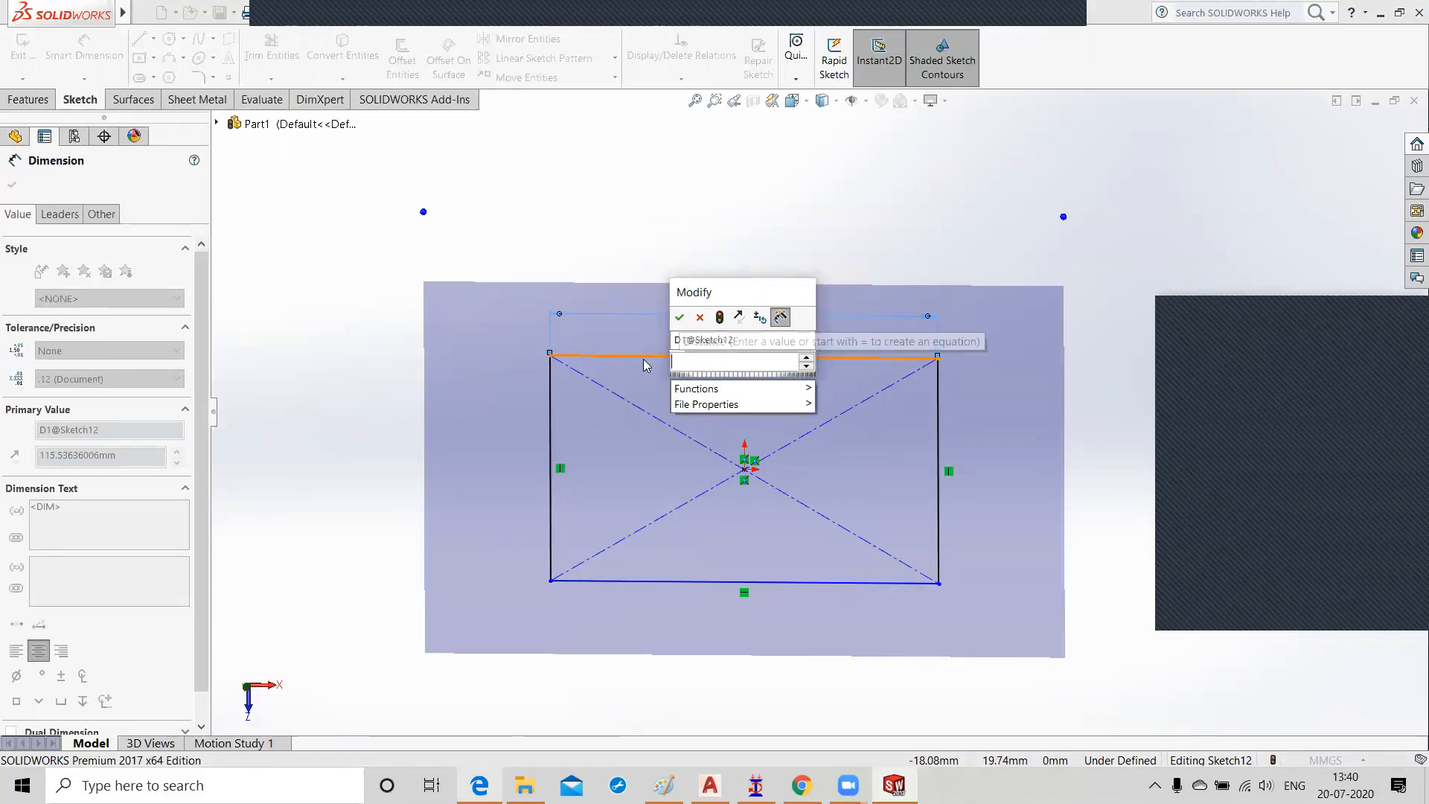
pyautogui.write('60')
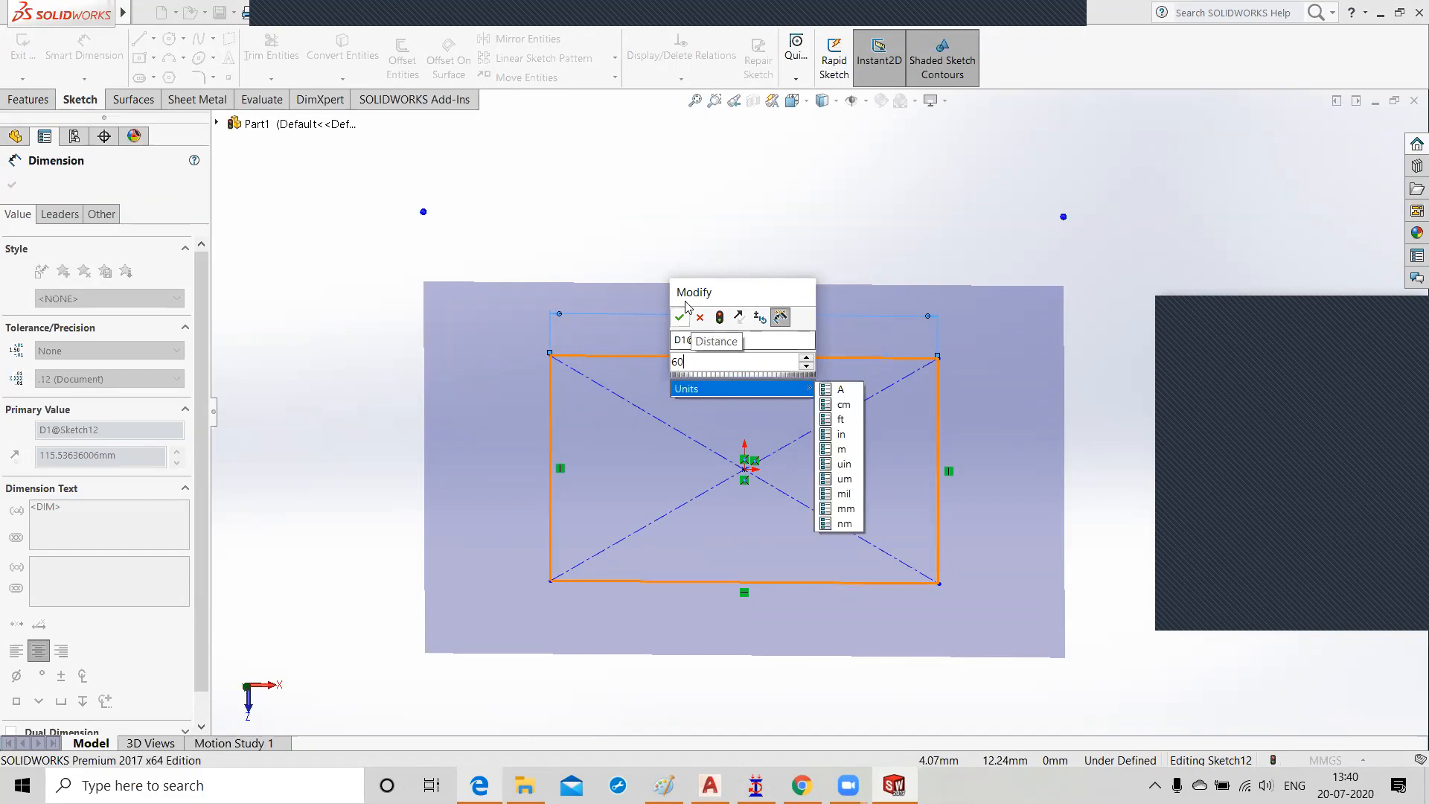
pyautogui.click(679, 320)
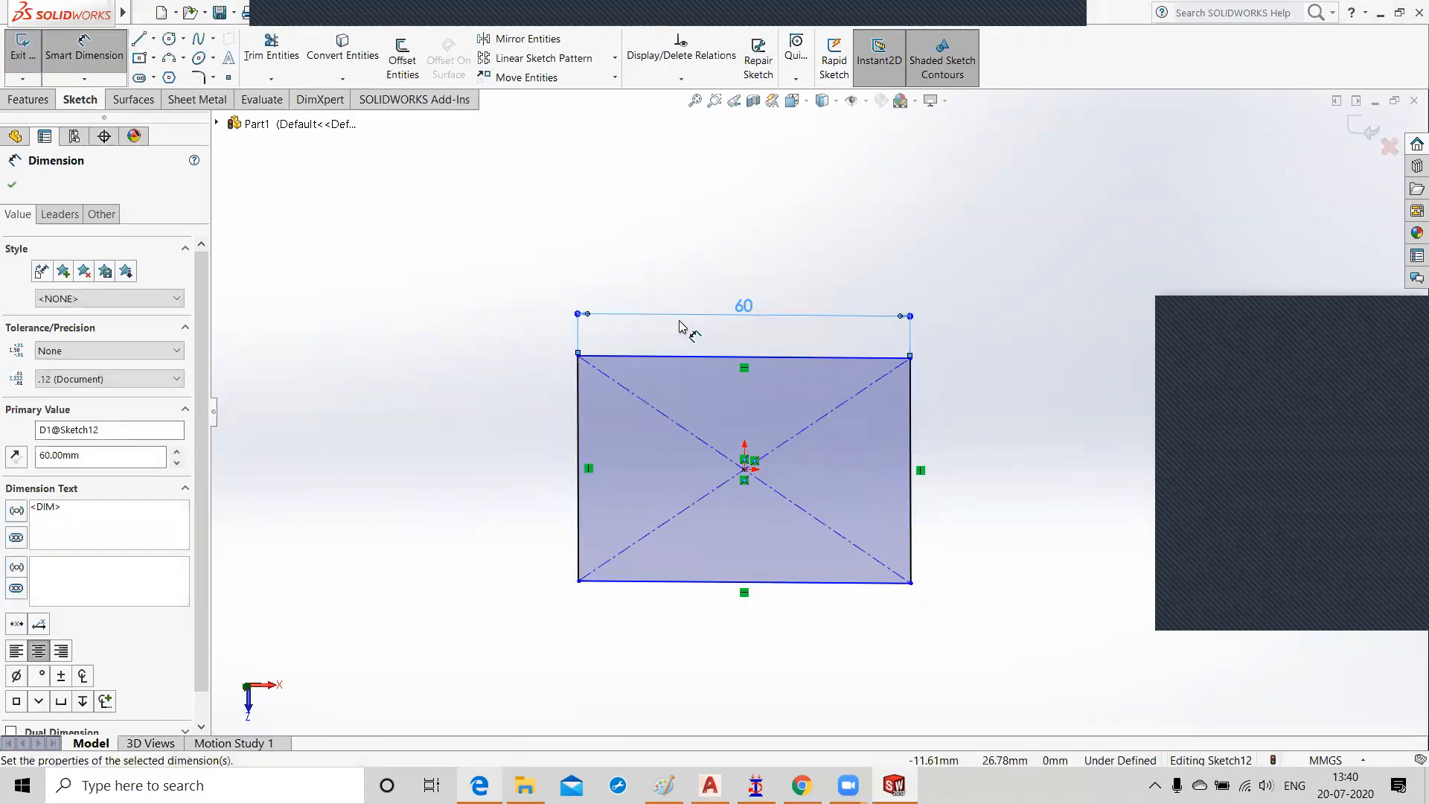
# Step: Dimension the rectangle's right vertical edge to 30 mm
pyautogui.click(912, 517)
pyautogui.click(989, 509)
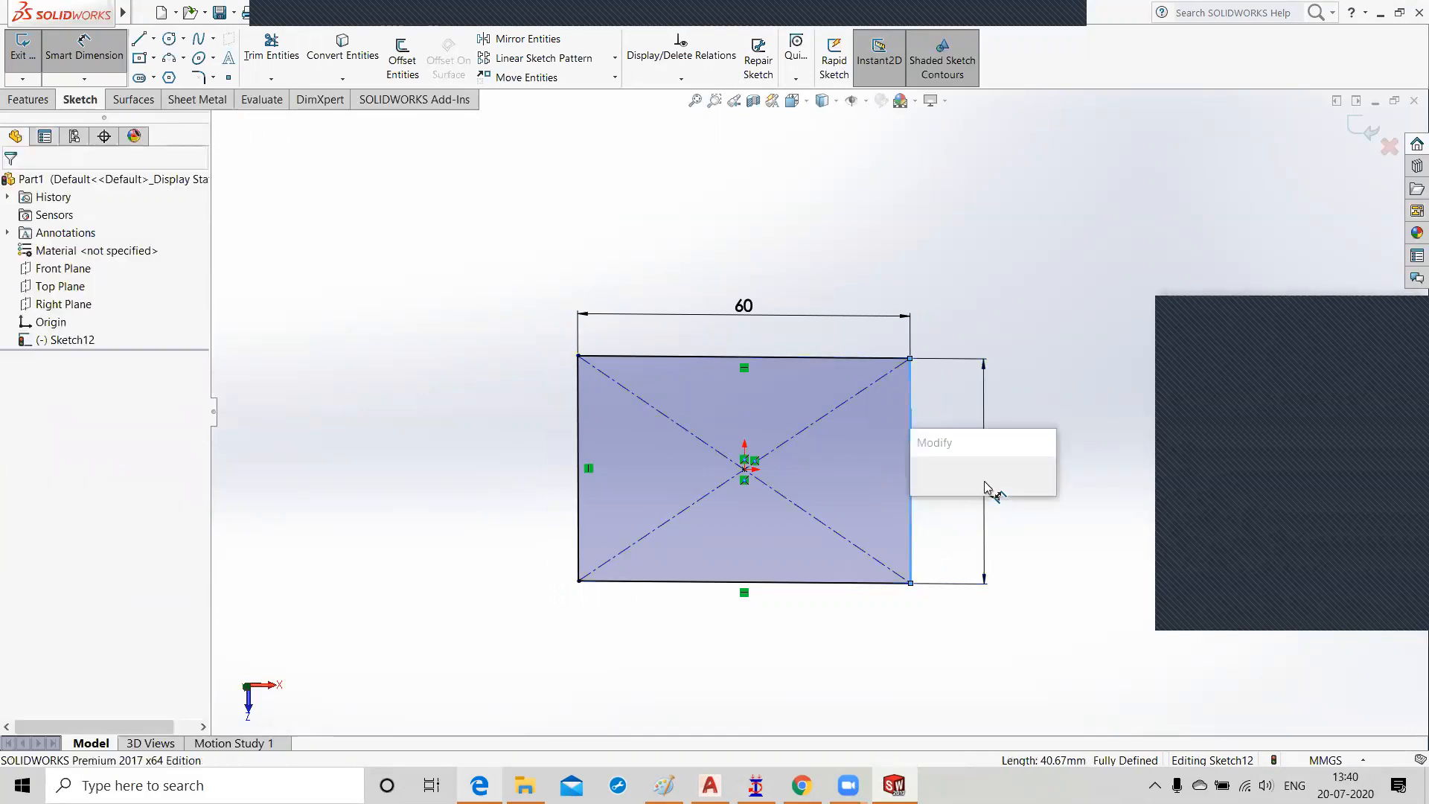
pyautogui.write('30')
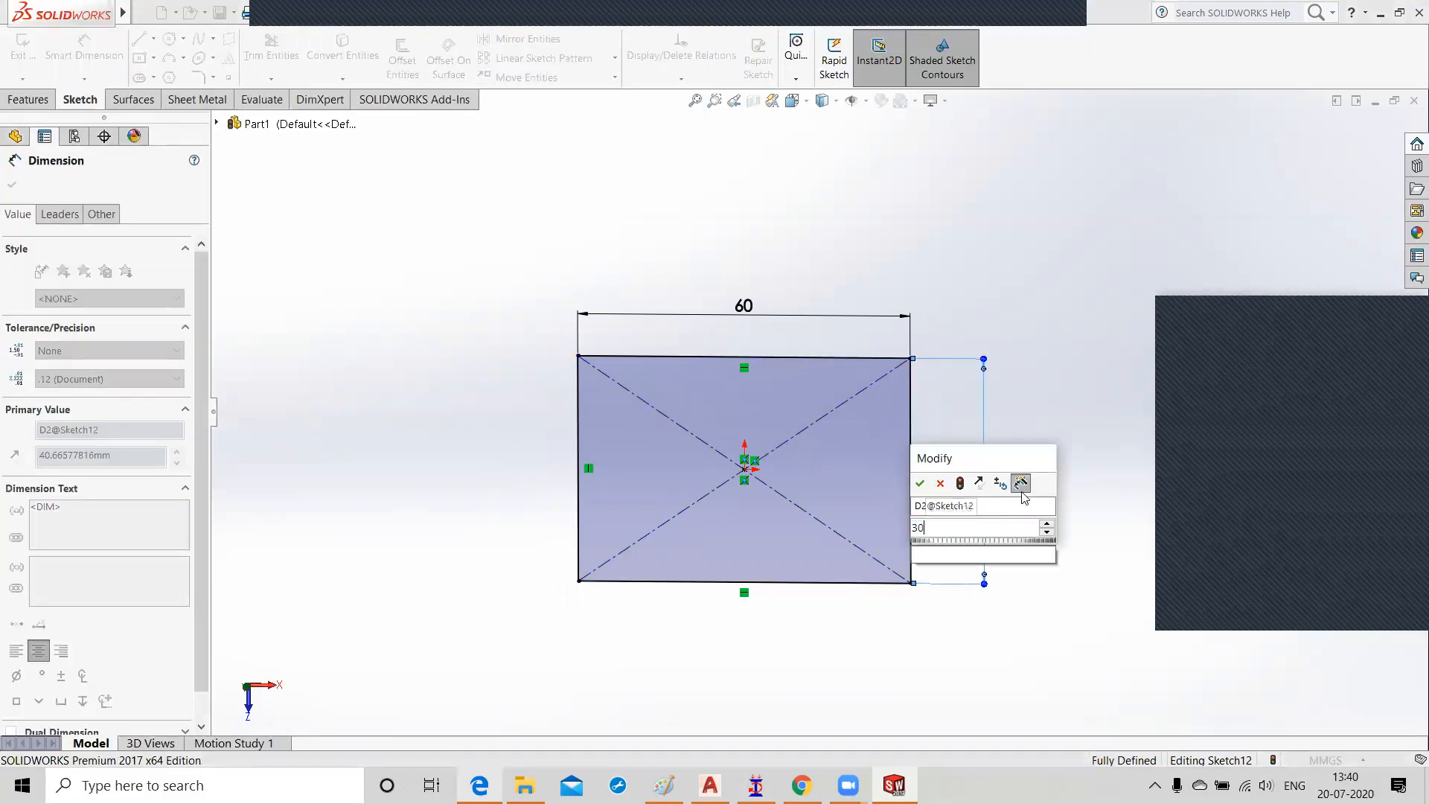
pyautogui.press('Return')
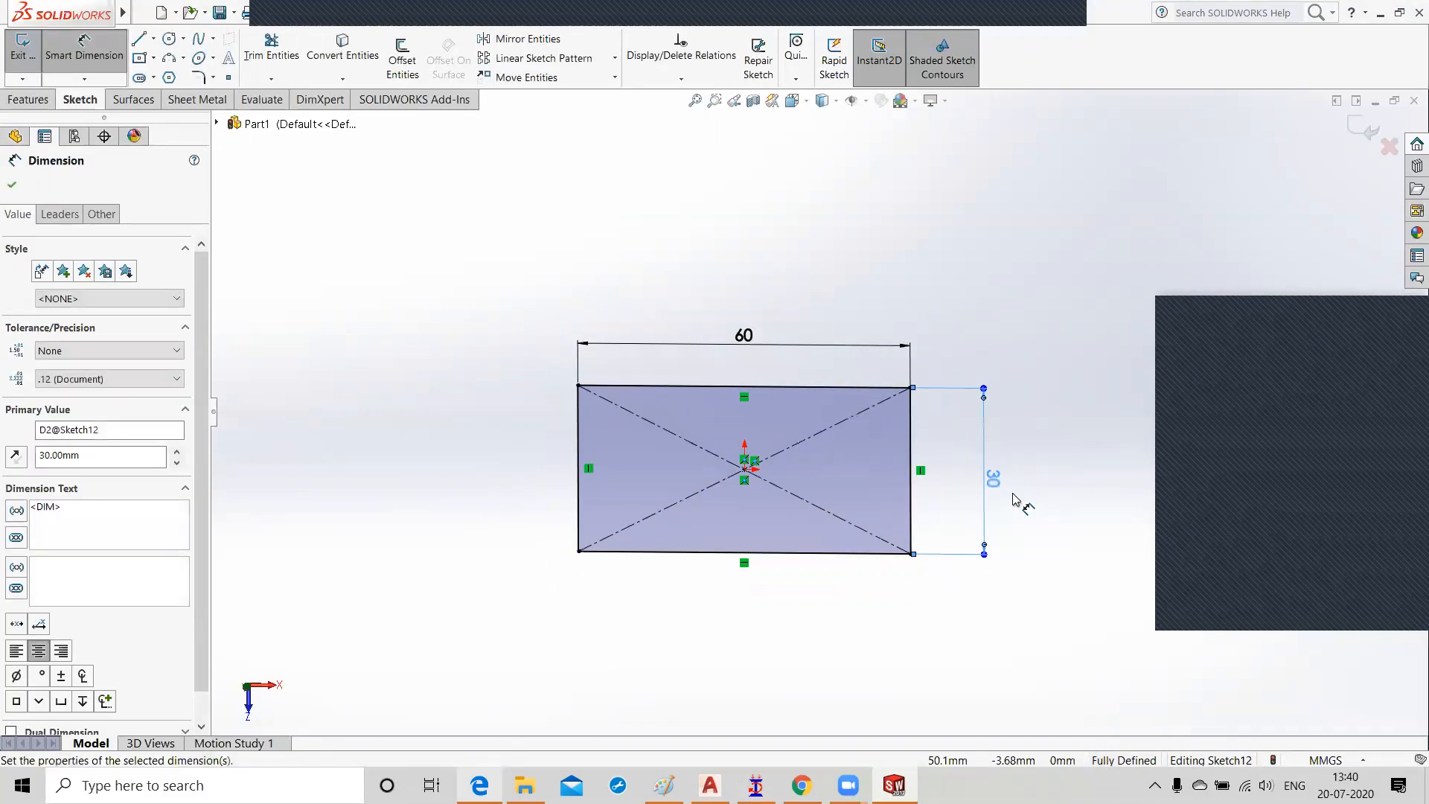
pyautogui.click(933, 641)
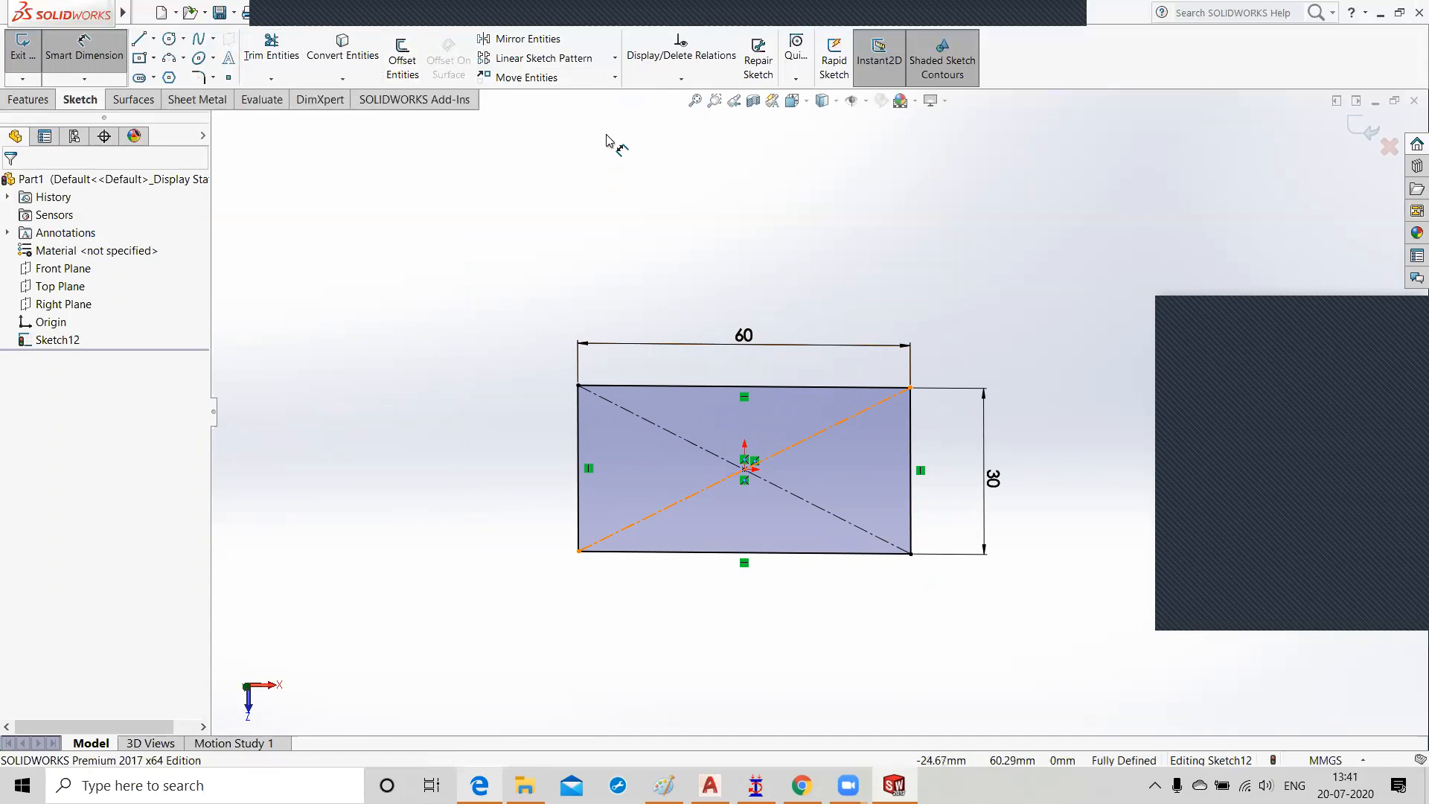
pyautogui.click(215, 79)
pyautogui.click(216, 79)
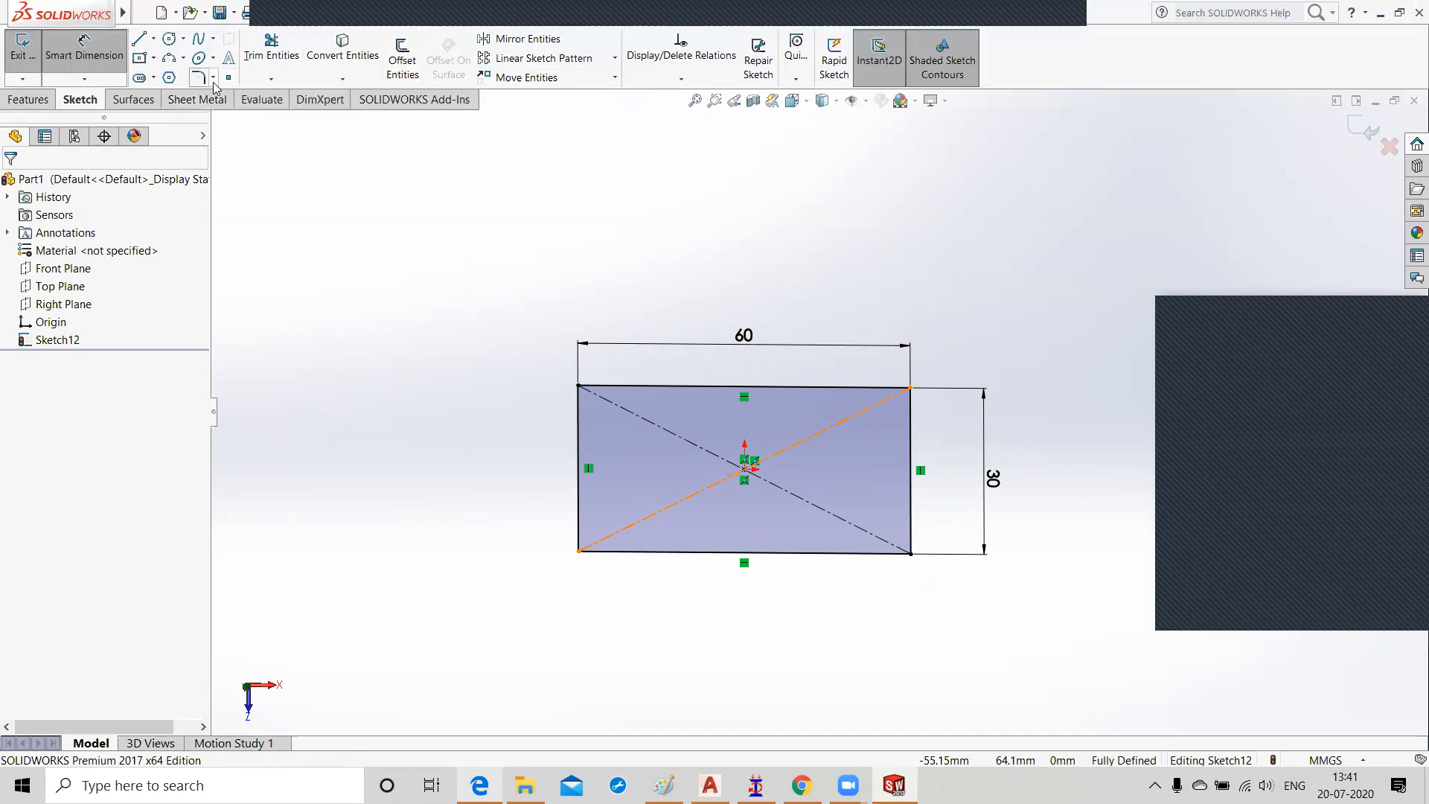
pyautogui.click(215, 79)
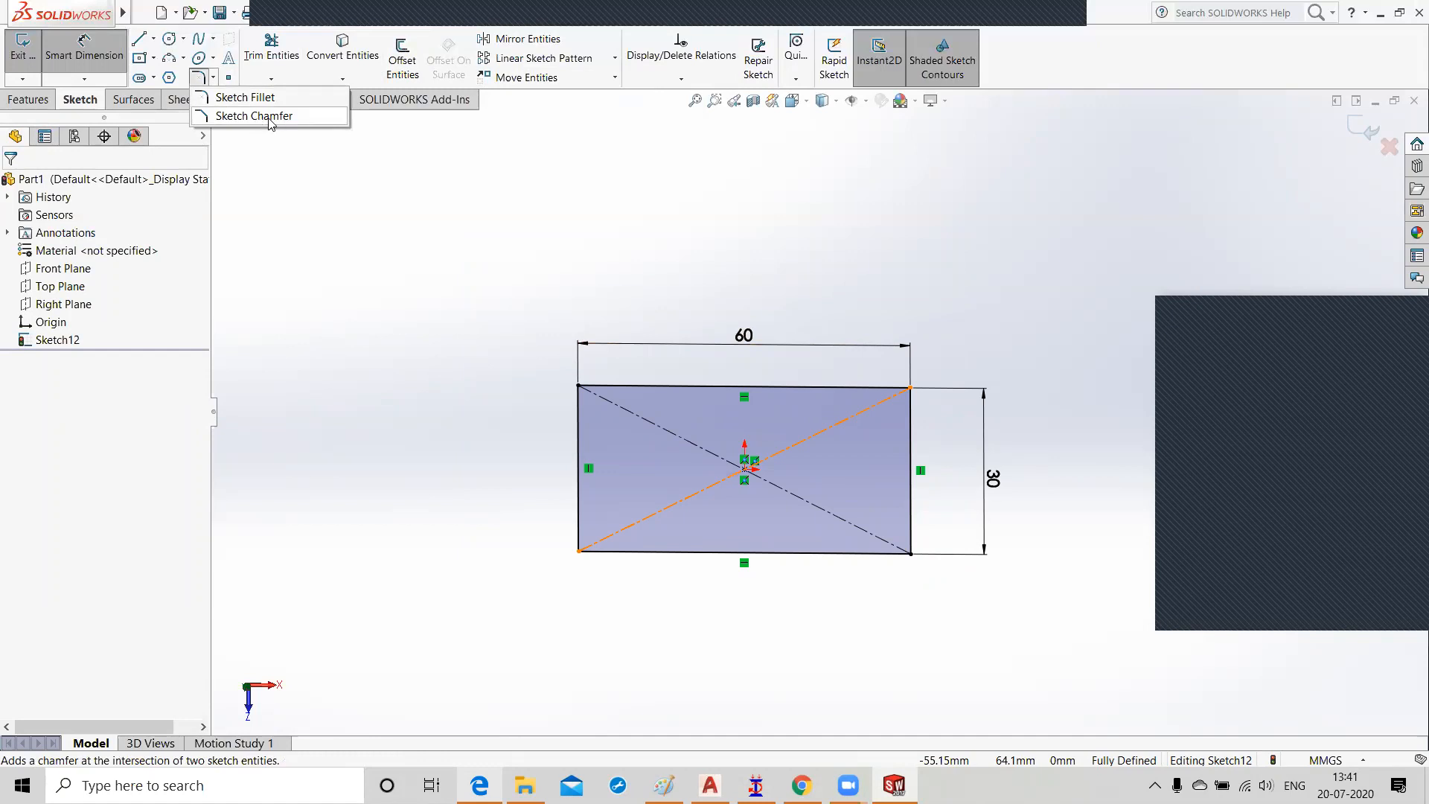
pyautogui.click(283, 212)
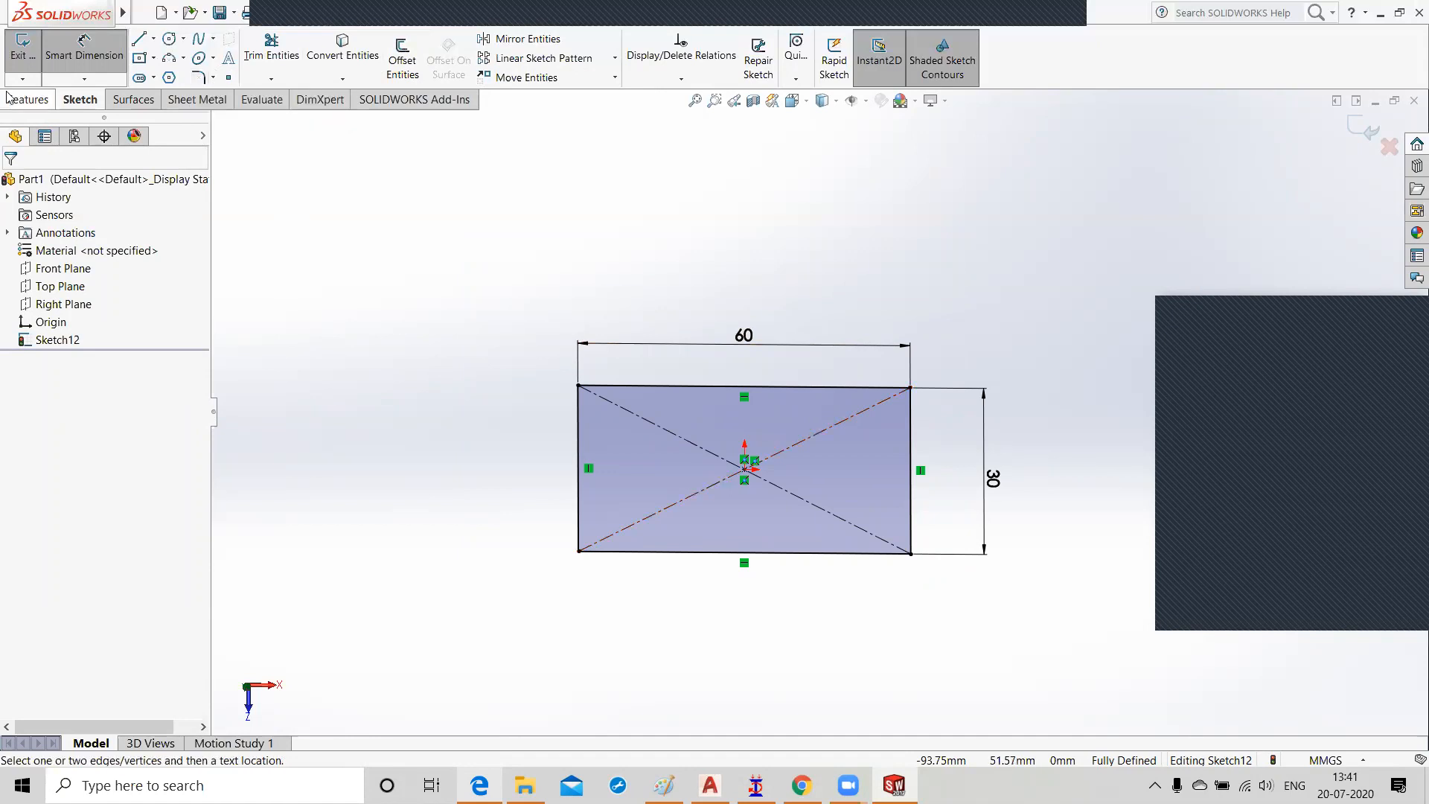
pyautogui.click(12, 104)
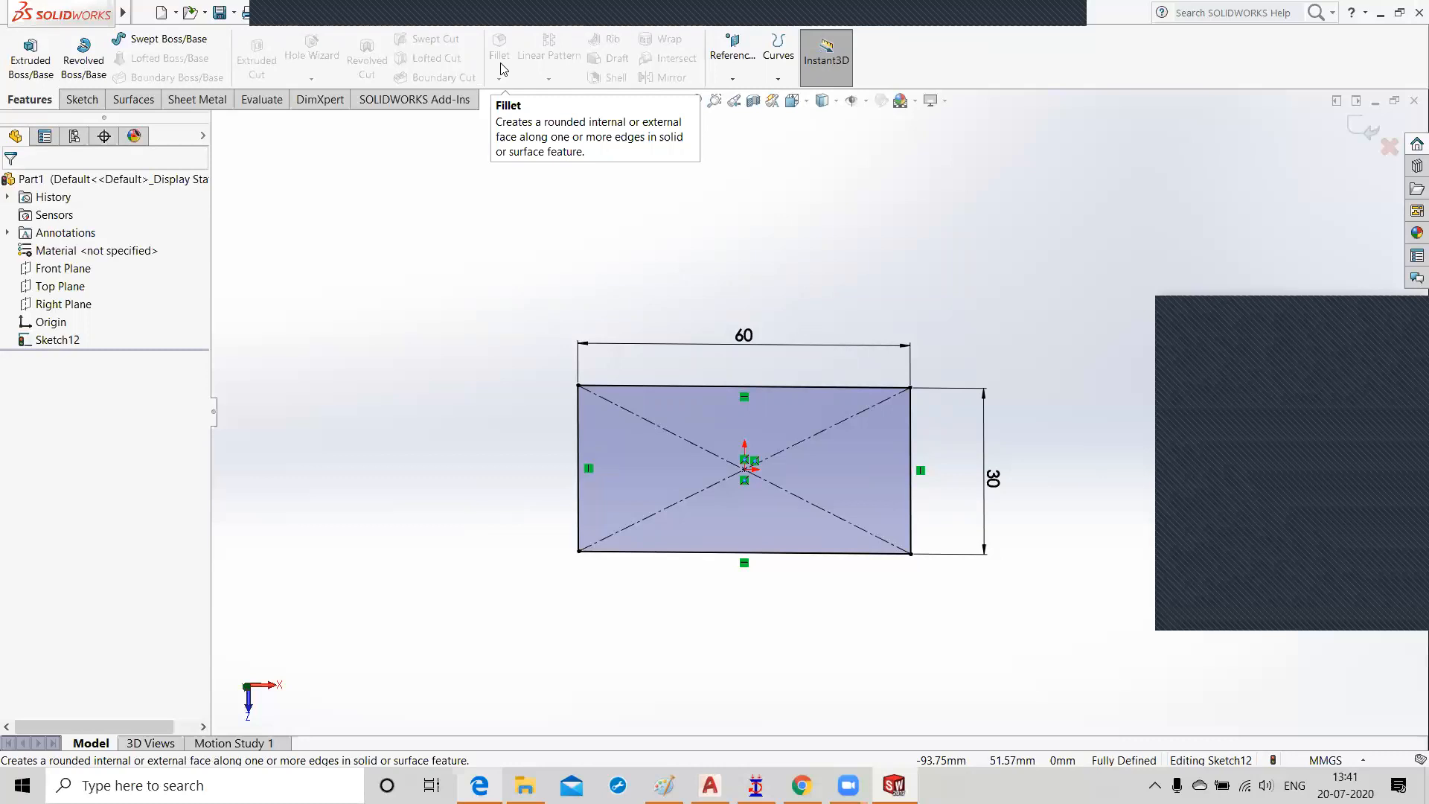
pyautogui.click(82, 100)
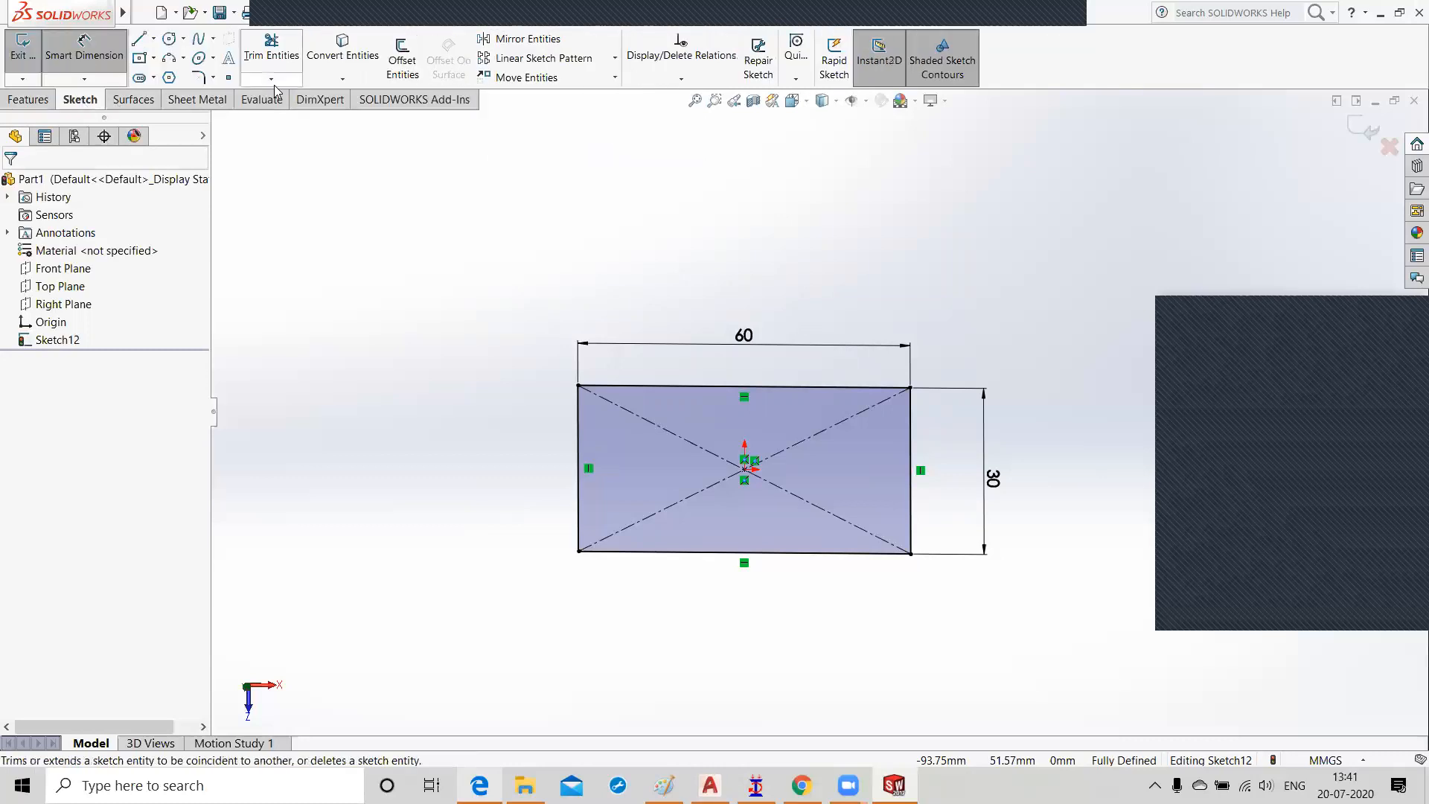
# Step: Add equal-distance 9 mm sketch chamfers to the rectangle's two right-hand corners
pyautogui.click(213, 78)
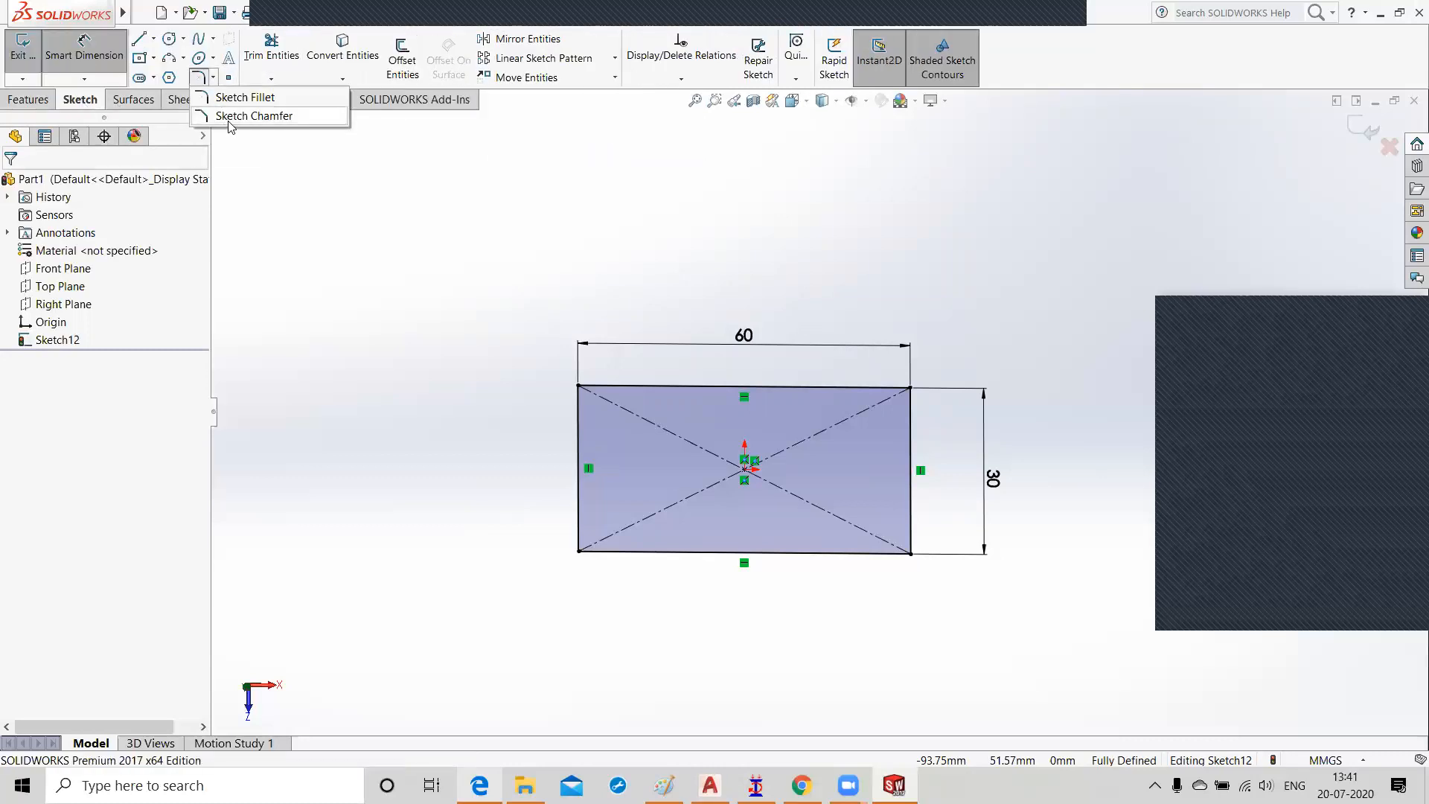
pyautogui.click(229, 117)
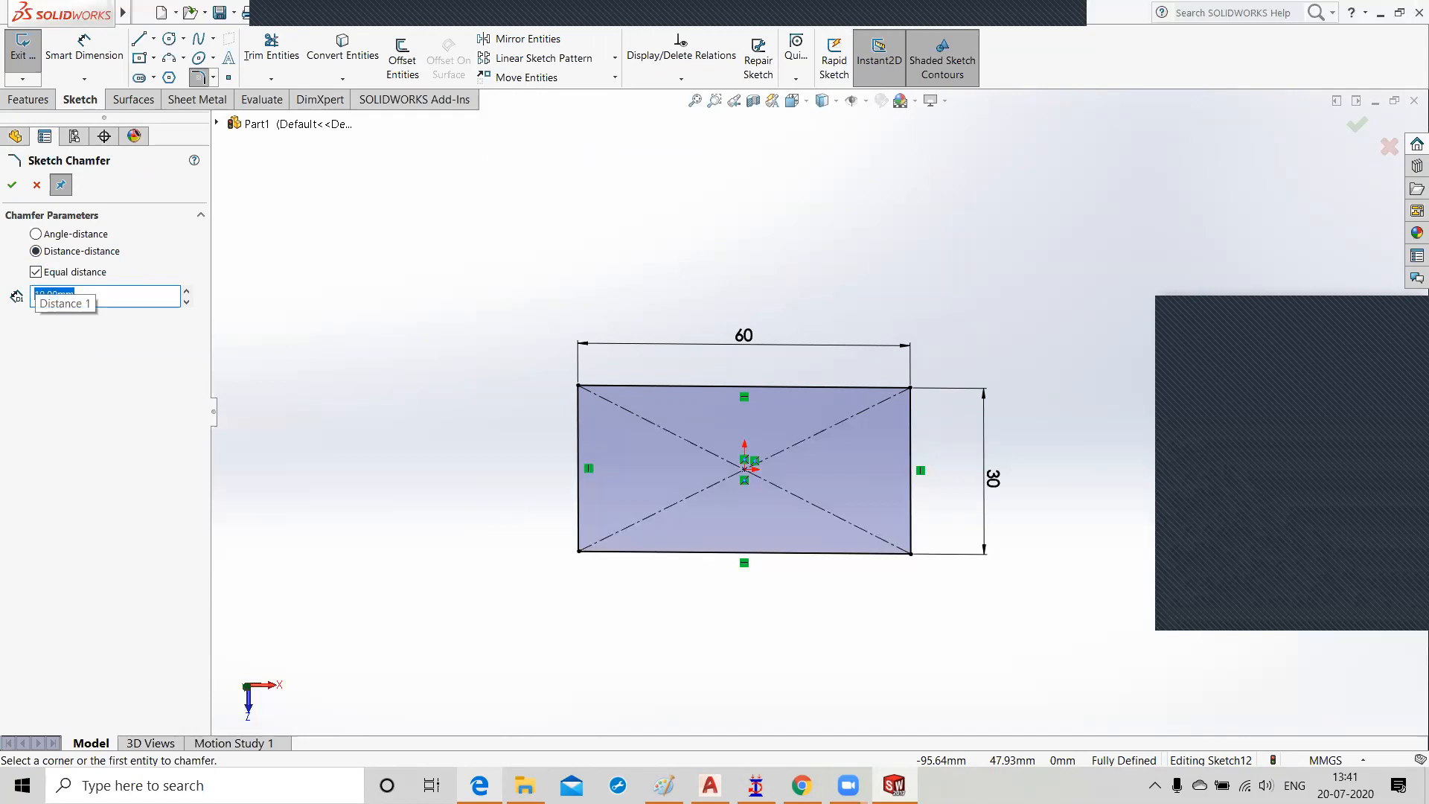
pyautogui.write('9')
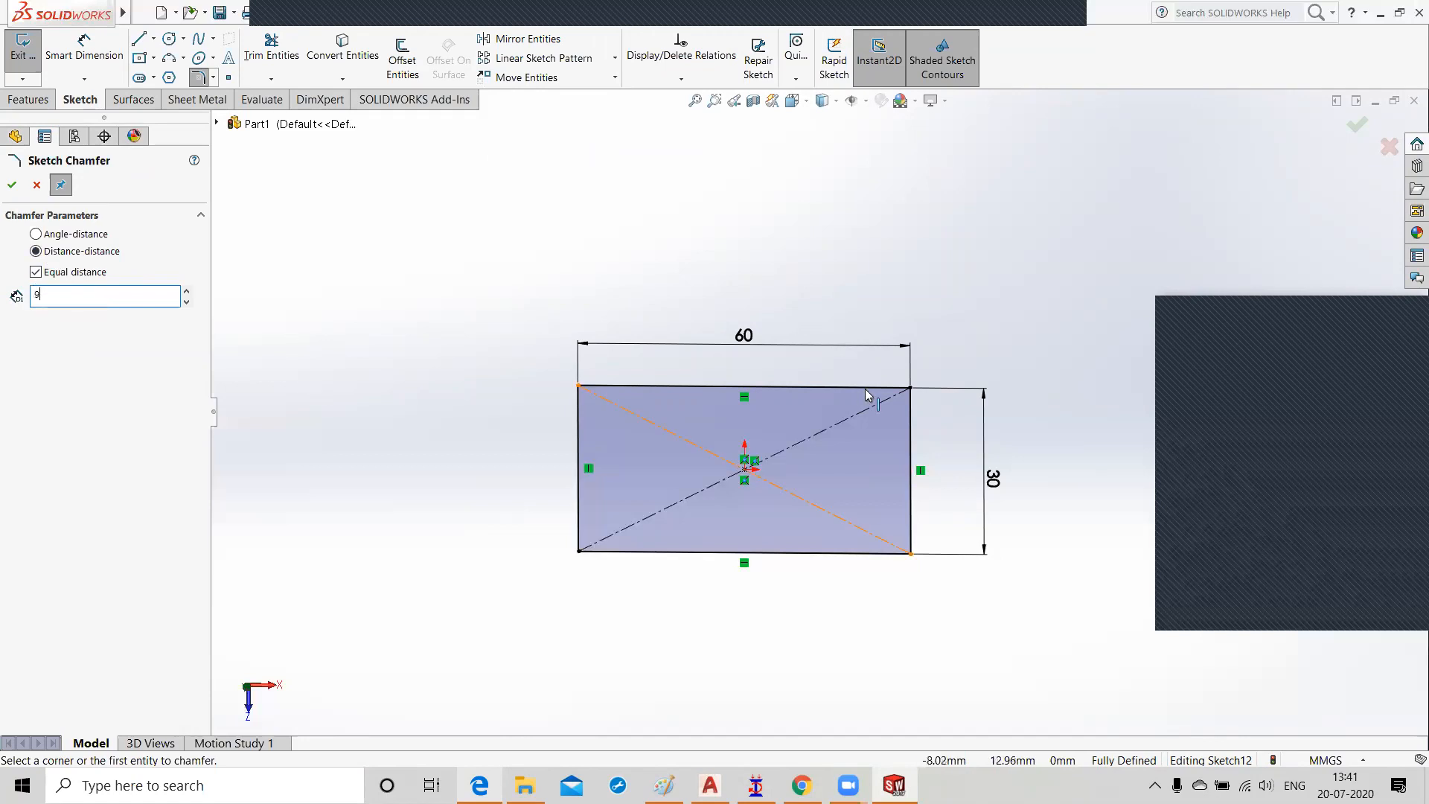
pyautogui.click(910, 387)
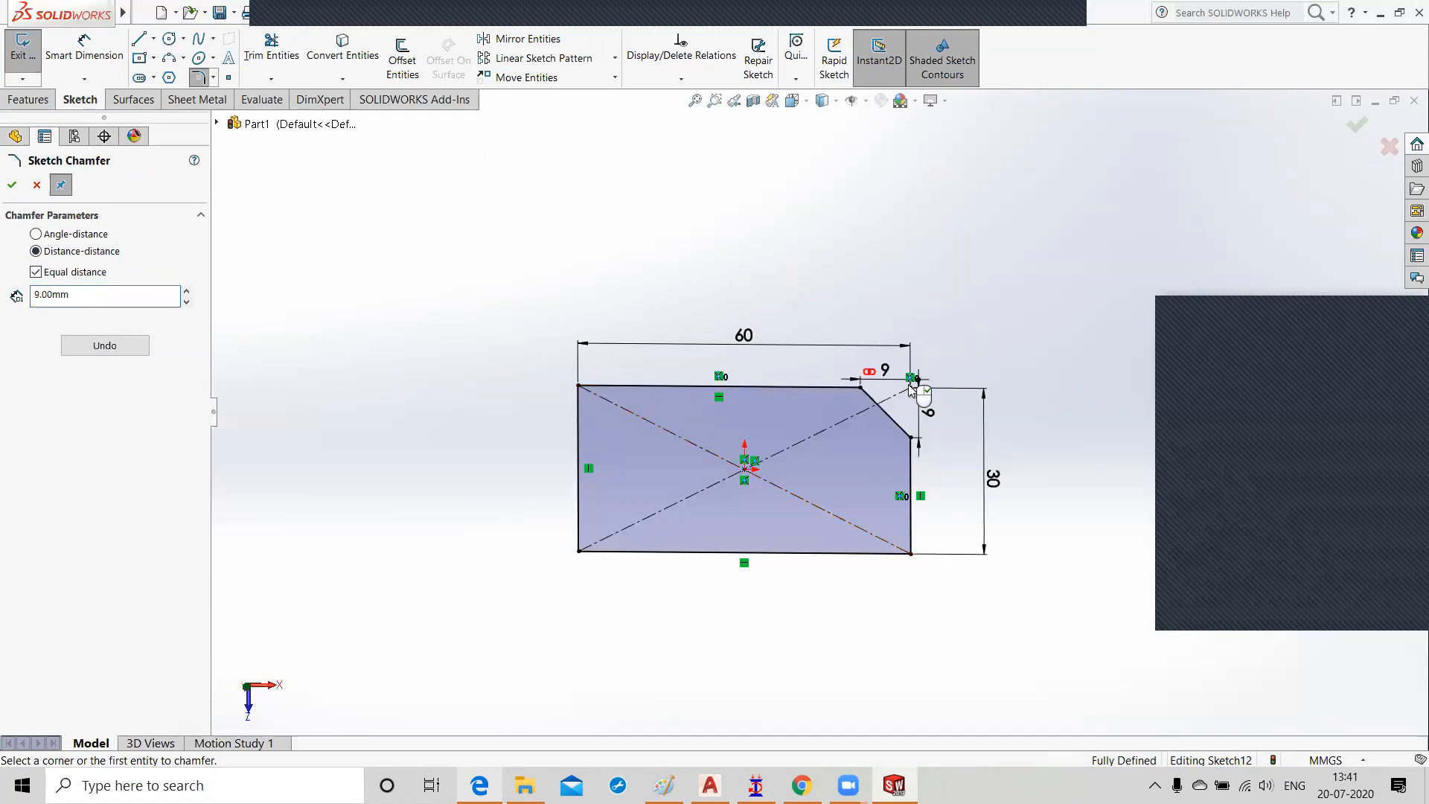
pyautogui.click(910, 554)
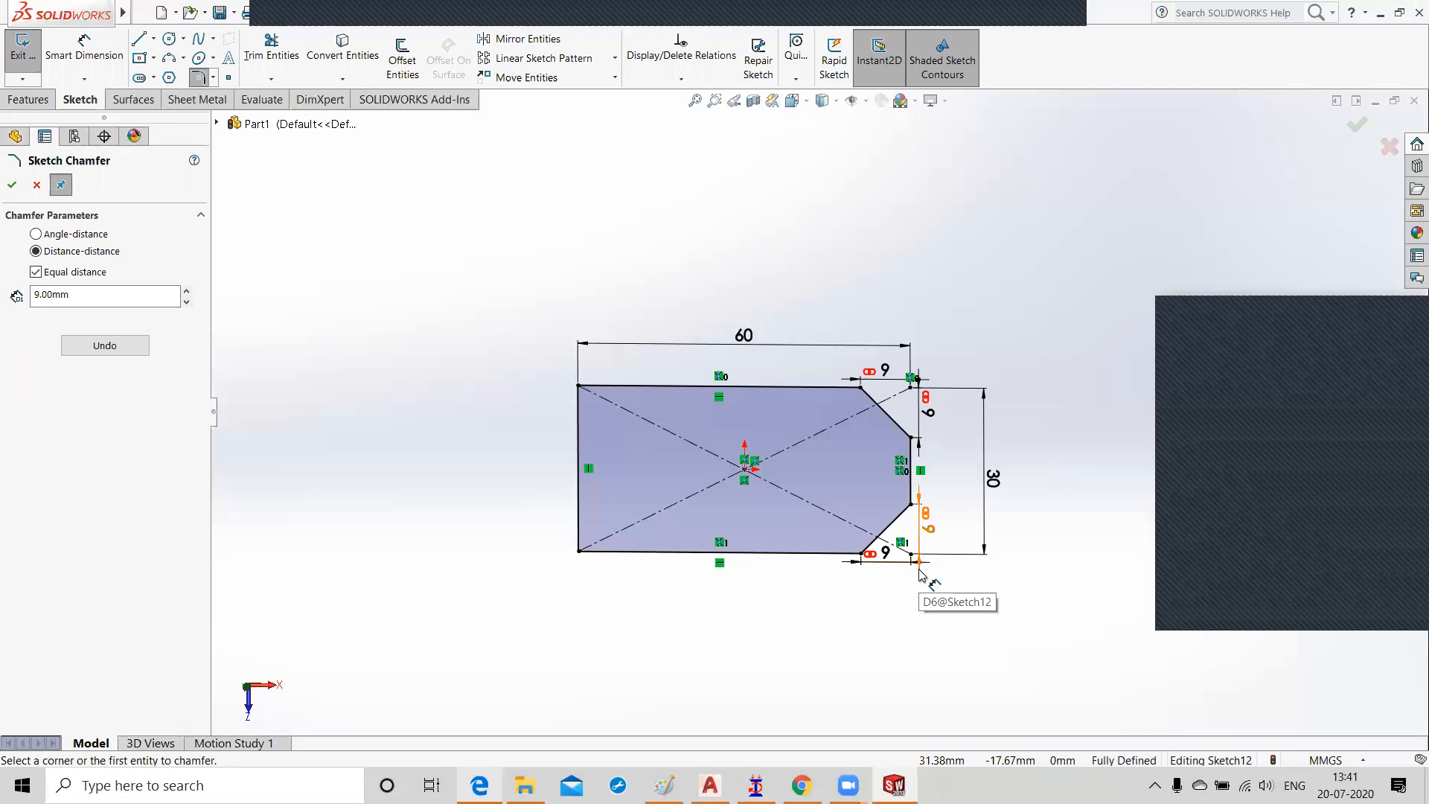
pyautogui.click(12, 185)
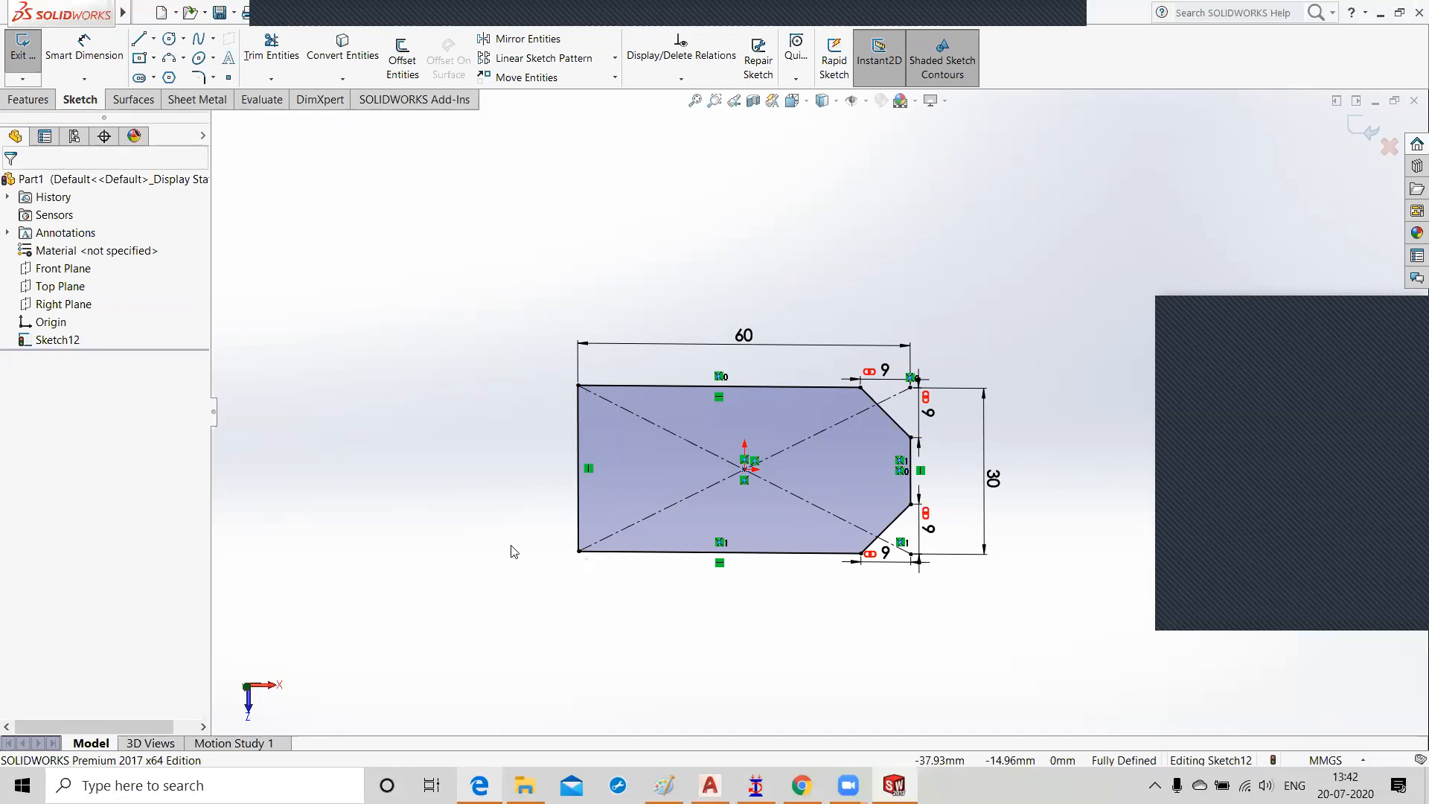
# Step: Check the 3D Drawing PDF and draw a 180° centerpoint arc of 15 mm radius outward from the rectangle's left edge, centered on its midpoint
pyautogui.hotkey('alt', 'Tab')
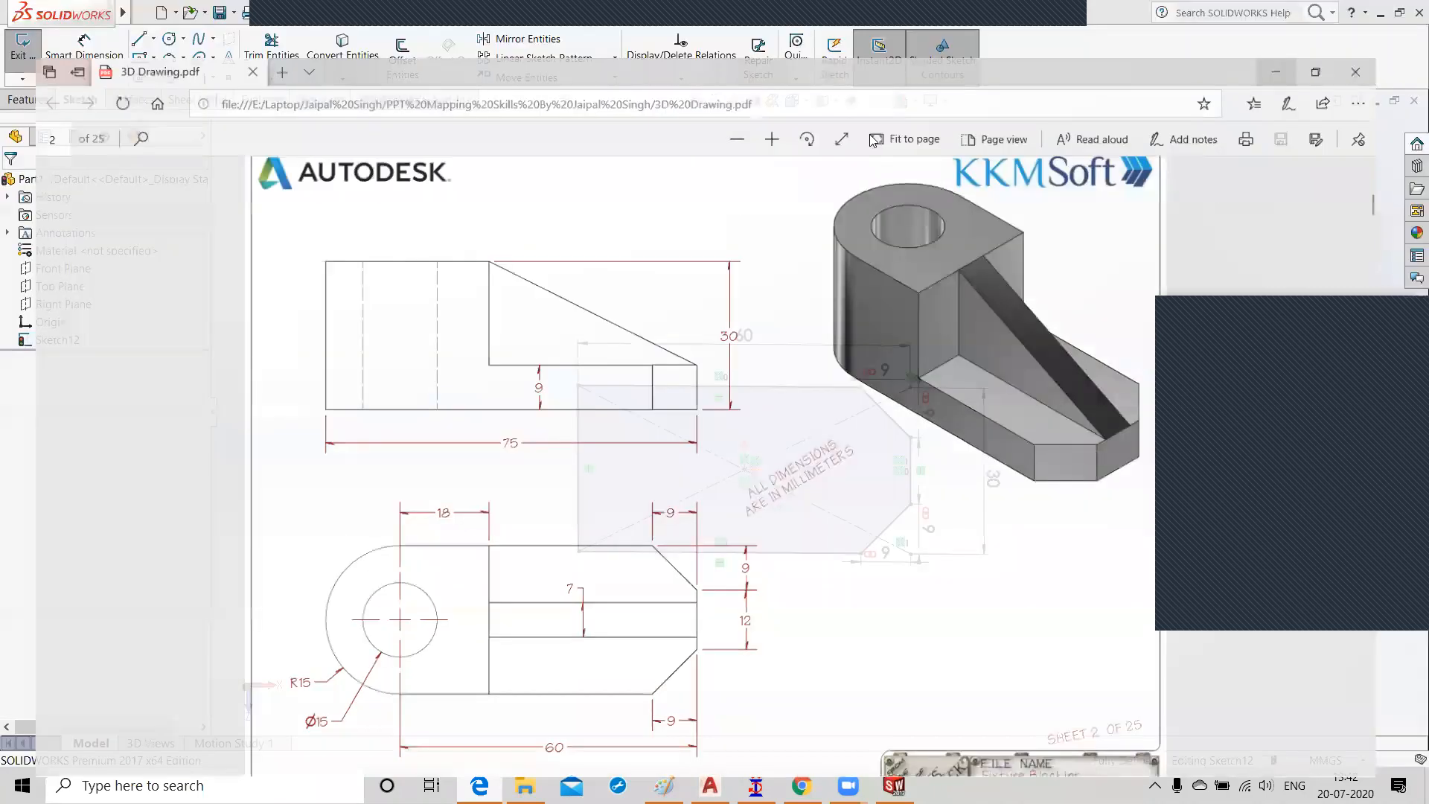
pyautogui.click(1322, 15)
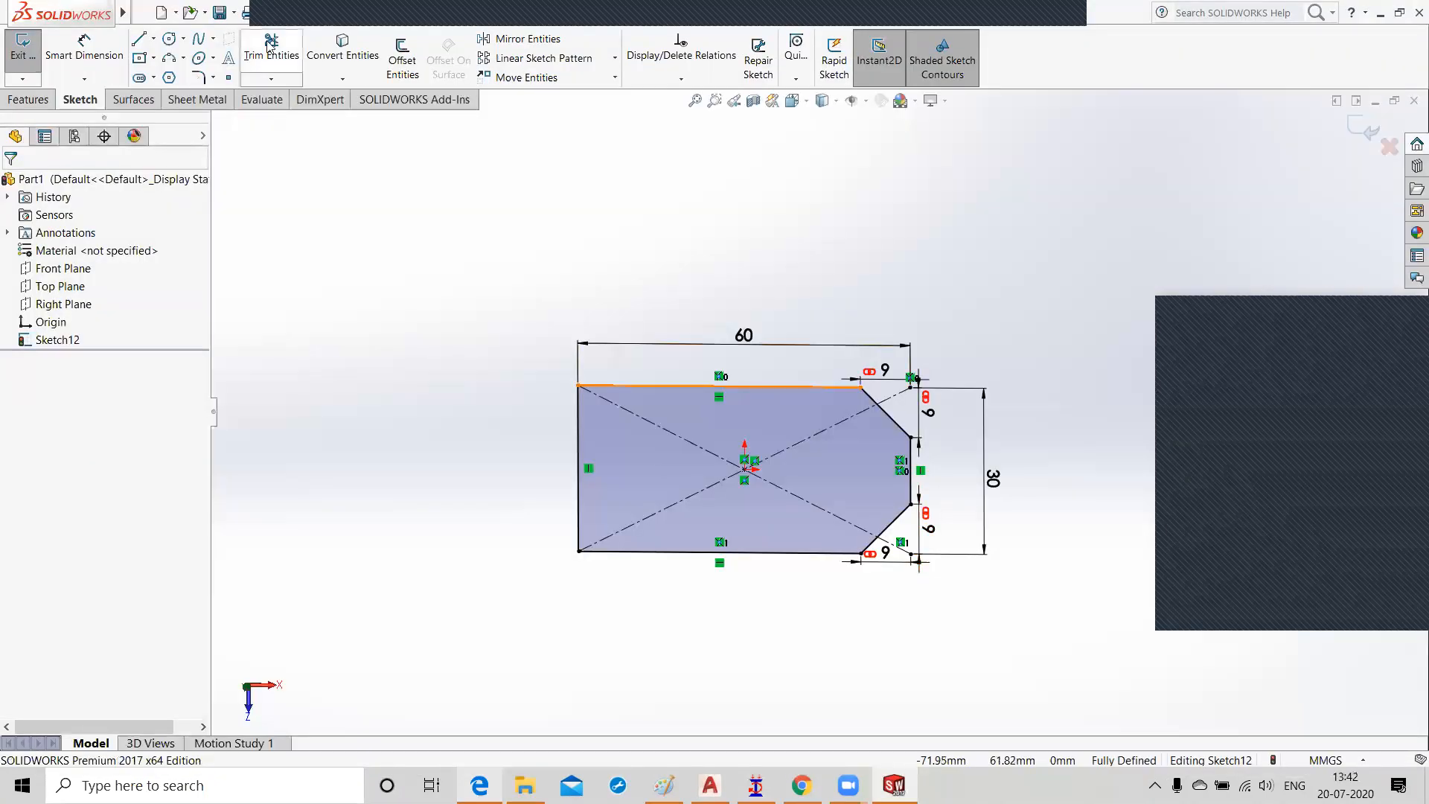
pyautogui.click(184, 58)
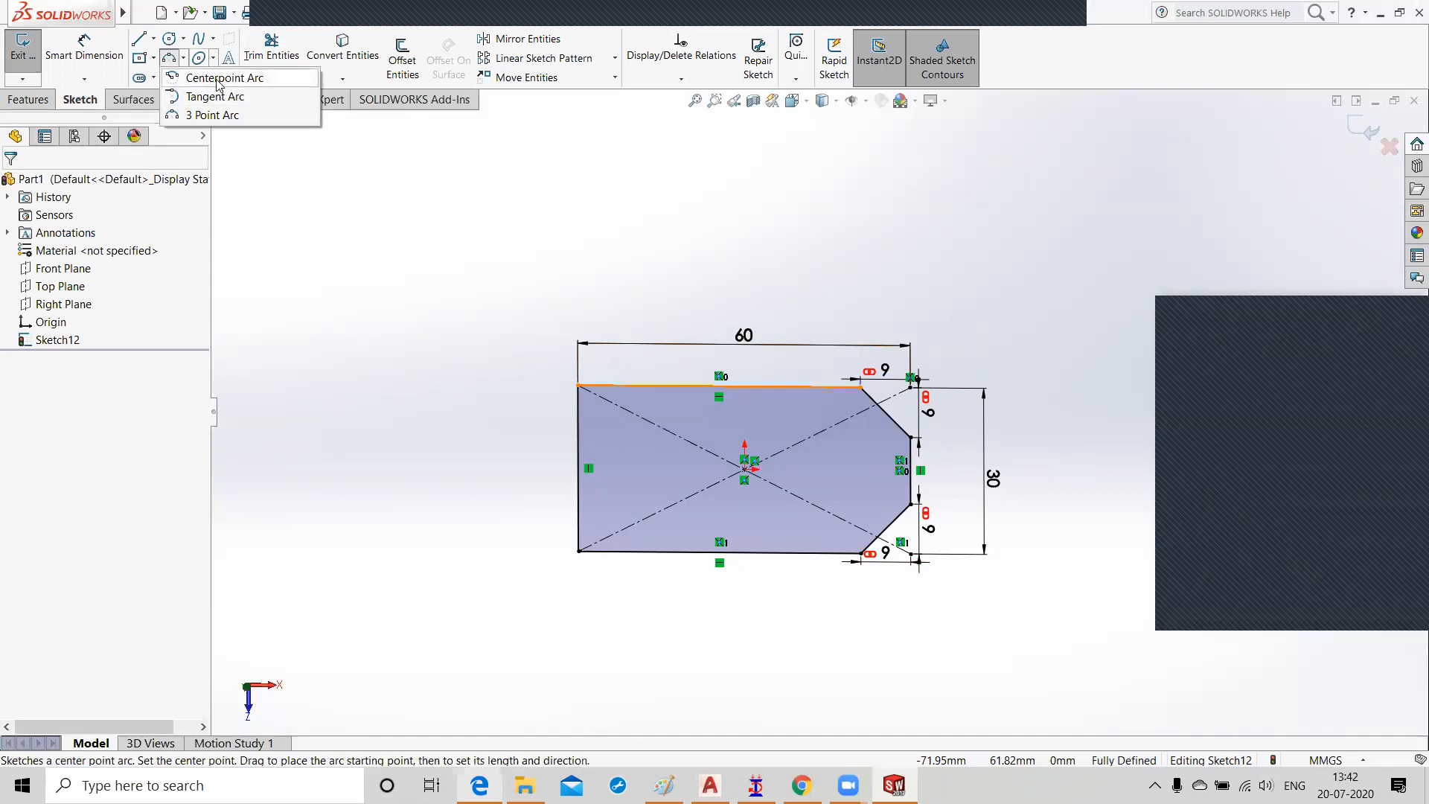
pyautogui.moveTo(178, 47)
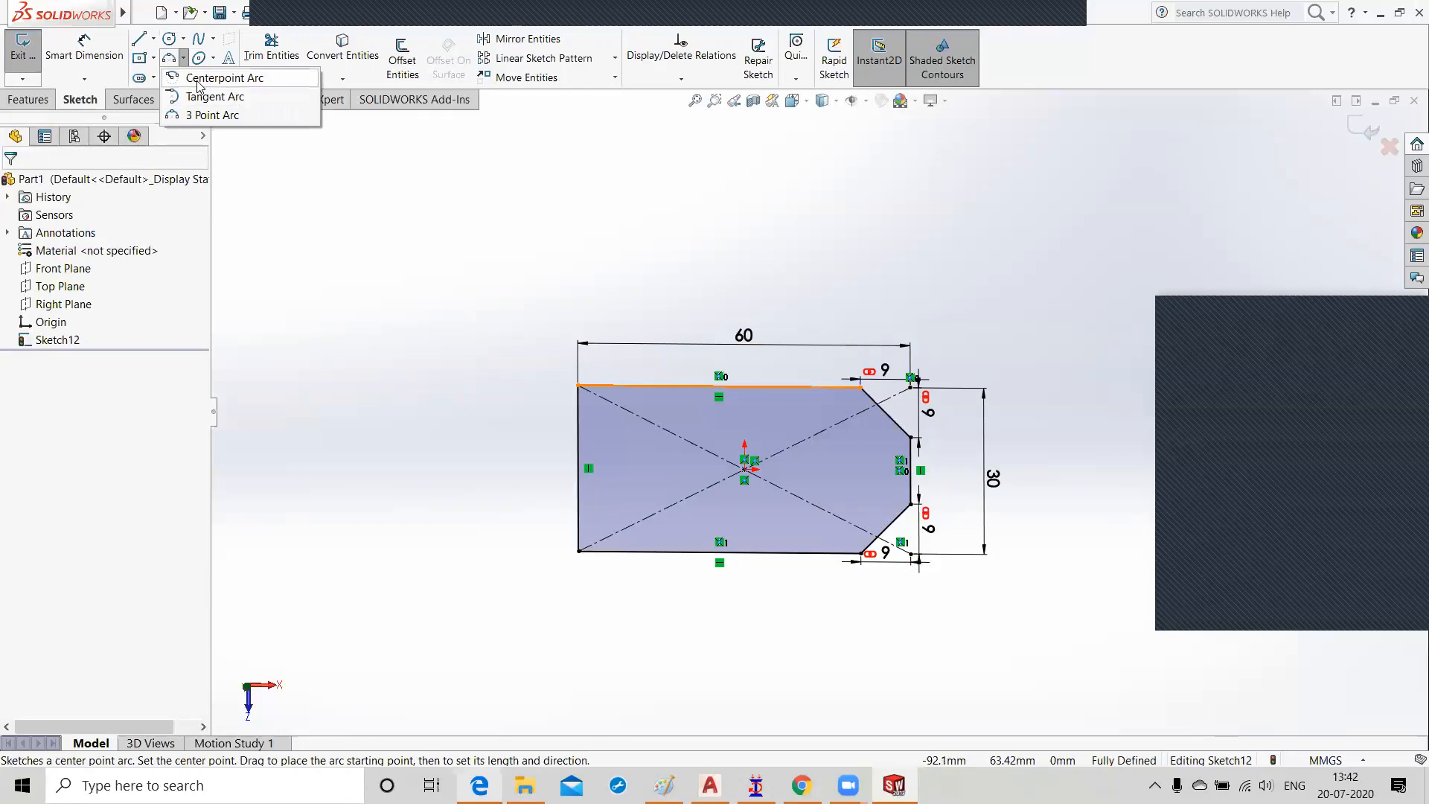
pyautogui.click(198, 78)
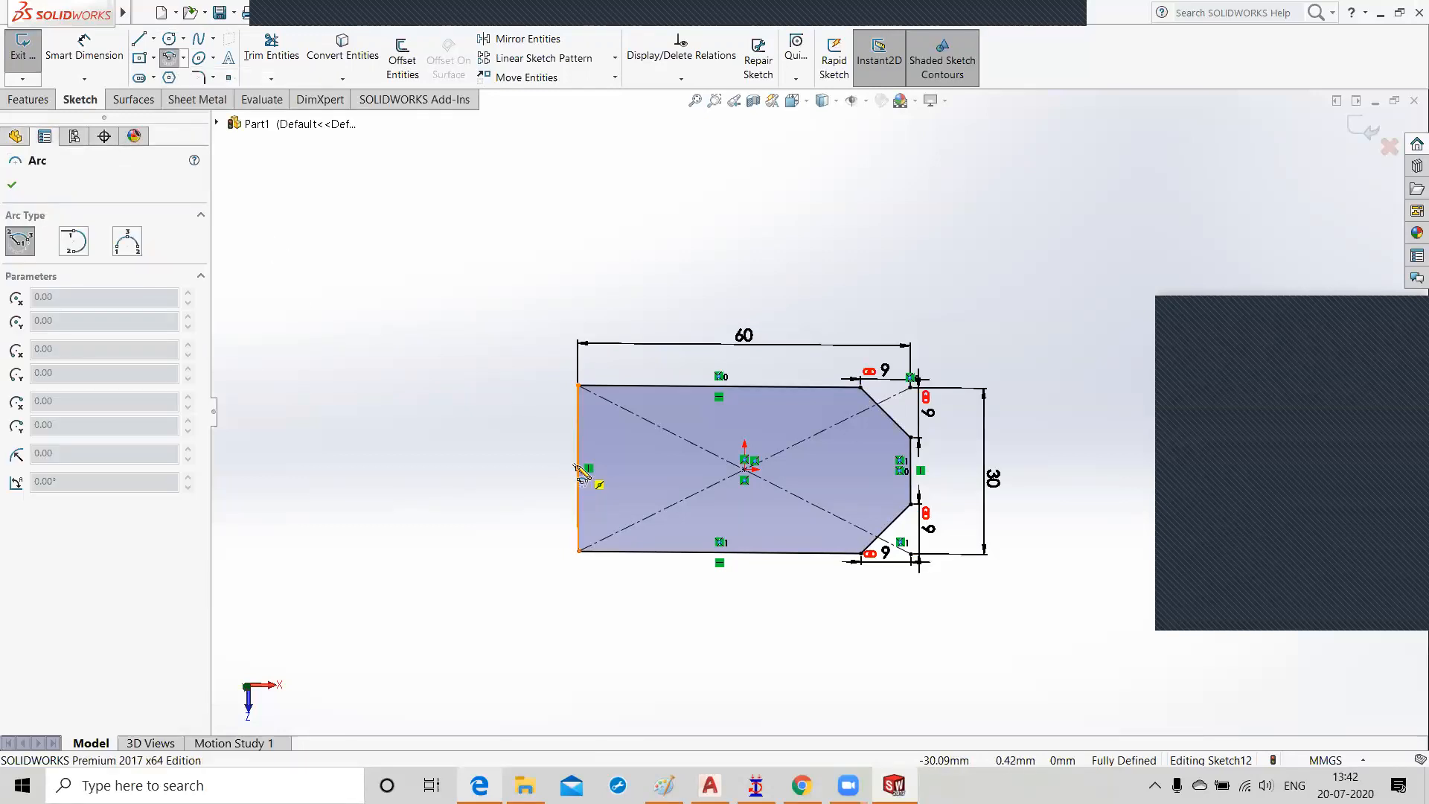
pyautogui.click(578, 467)
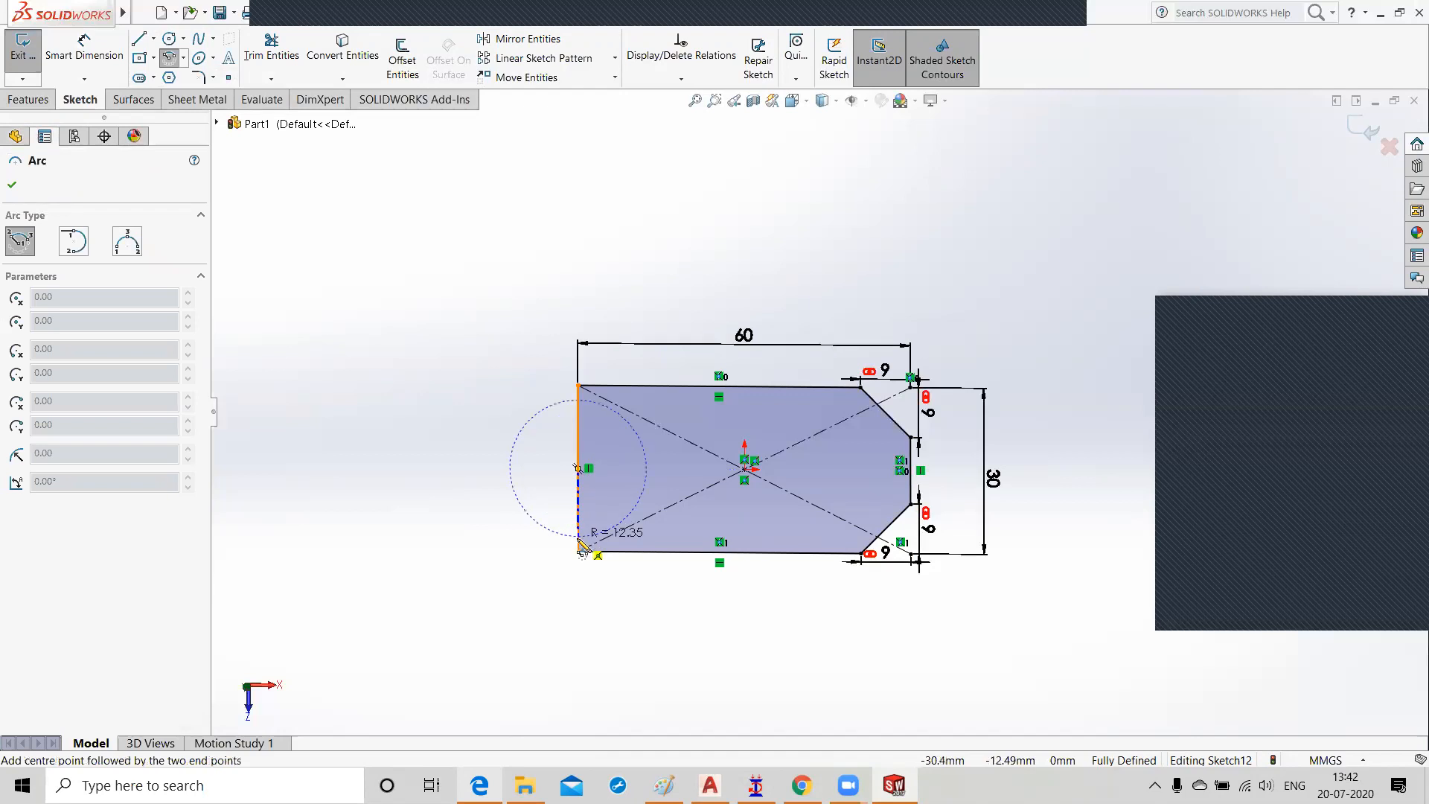
pyautogui.click(578, 551)
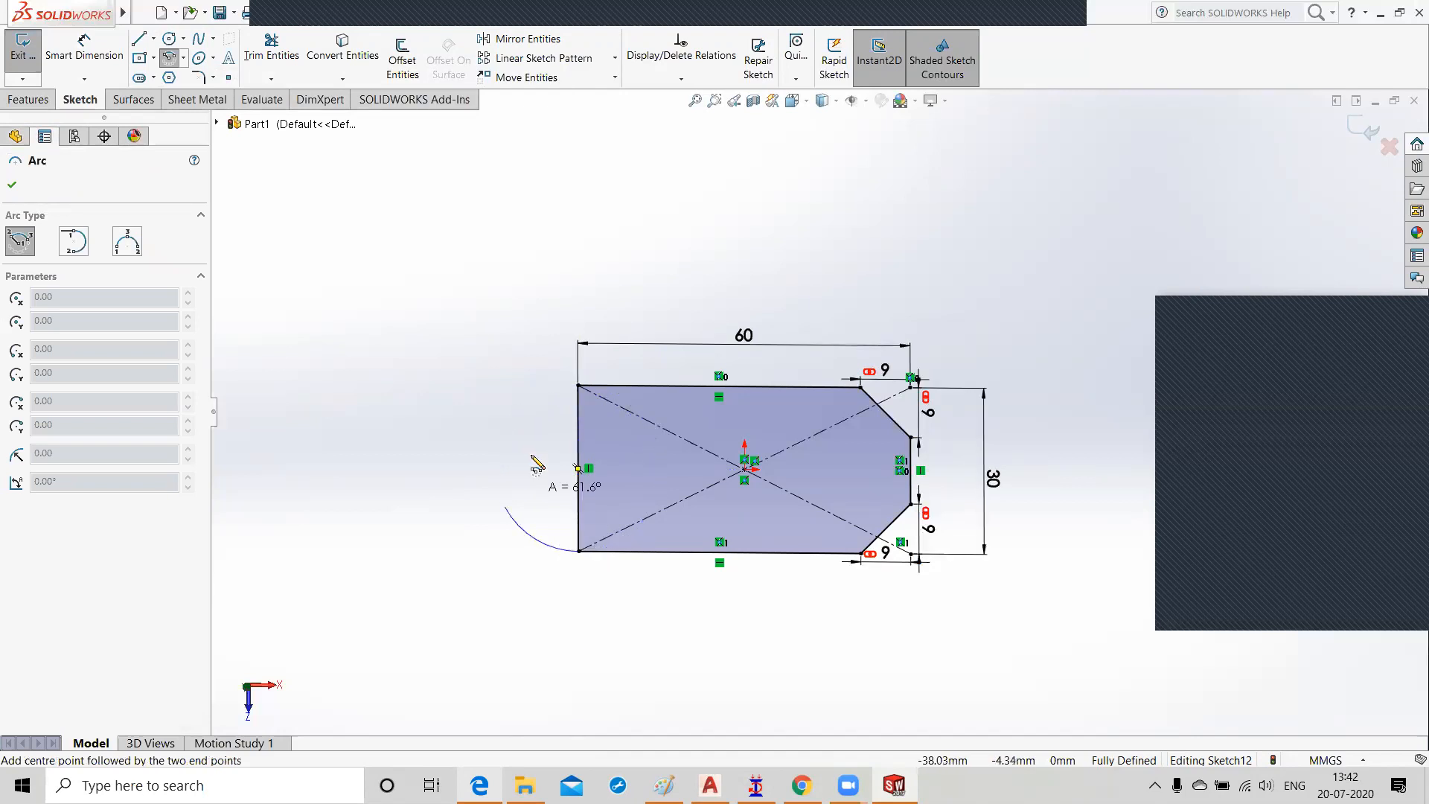
pyautogui.click(578, 386)
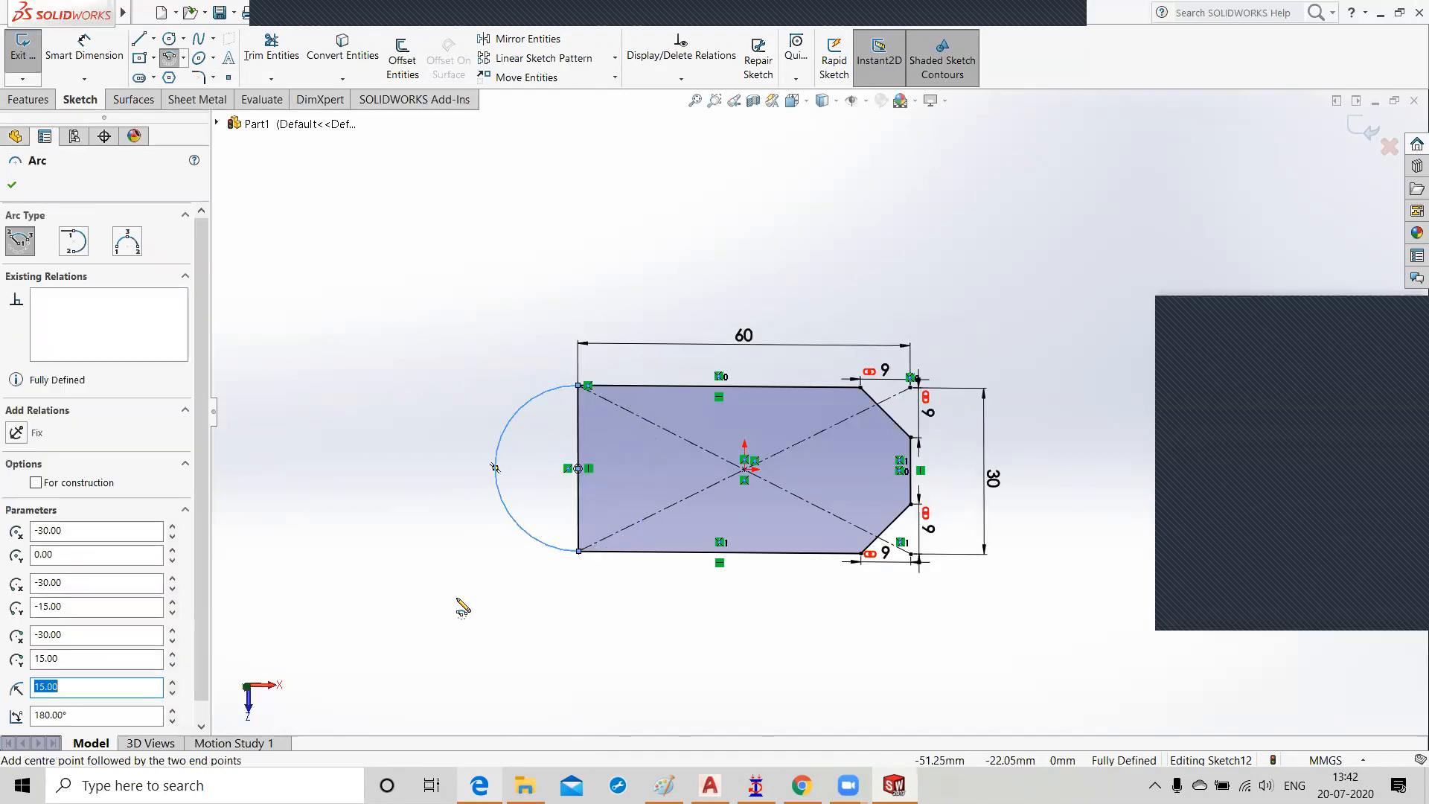
pyautogui.click(12, 187)
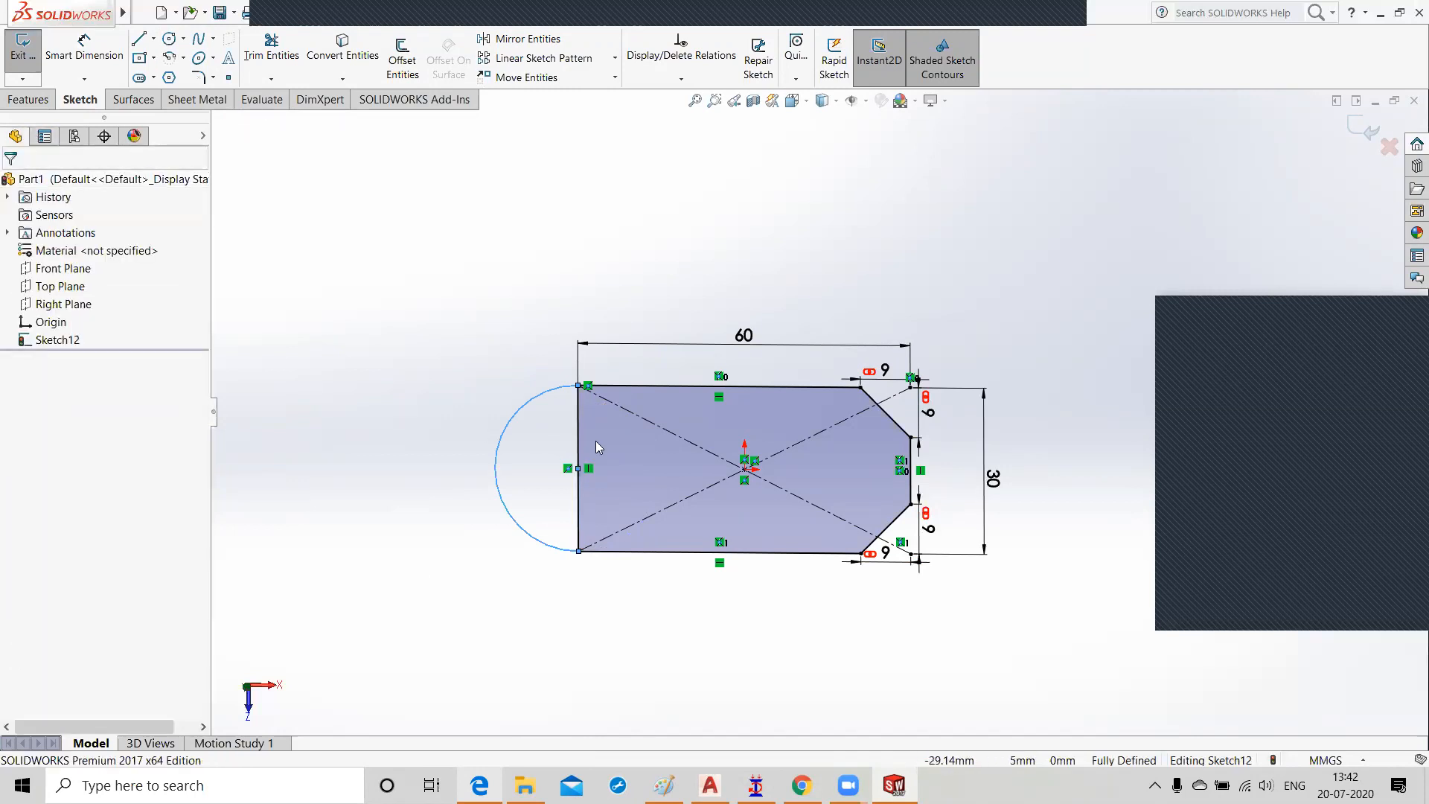
# Step: Delete the vertical line between the arc's endpoints and exit the base sketch
pyautogui.click(576, 421)
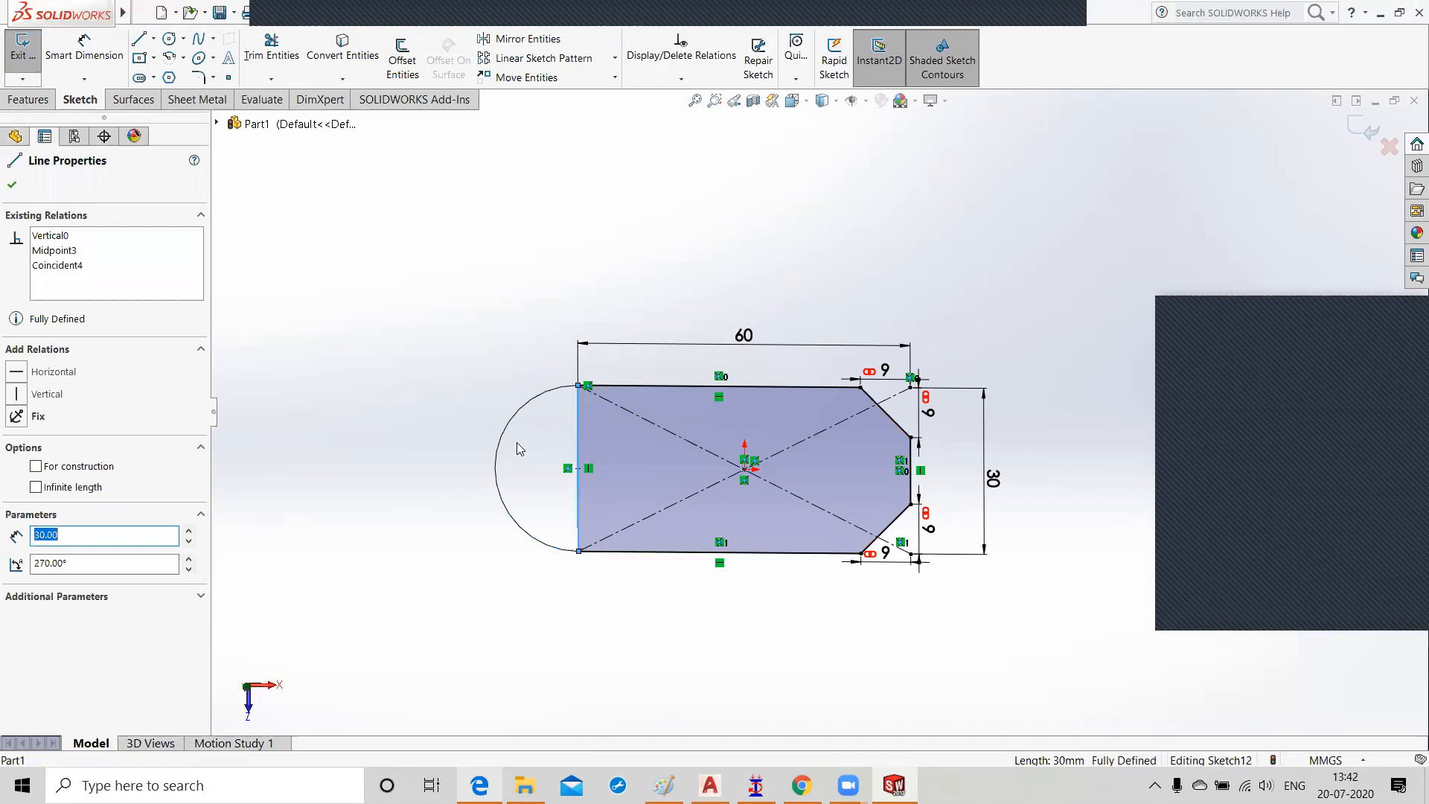
pyautogui.press('Delete')
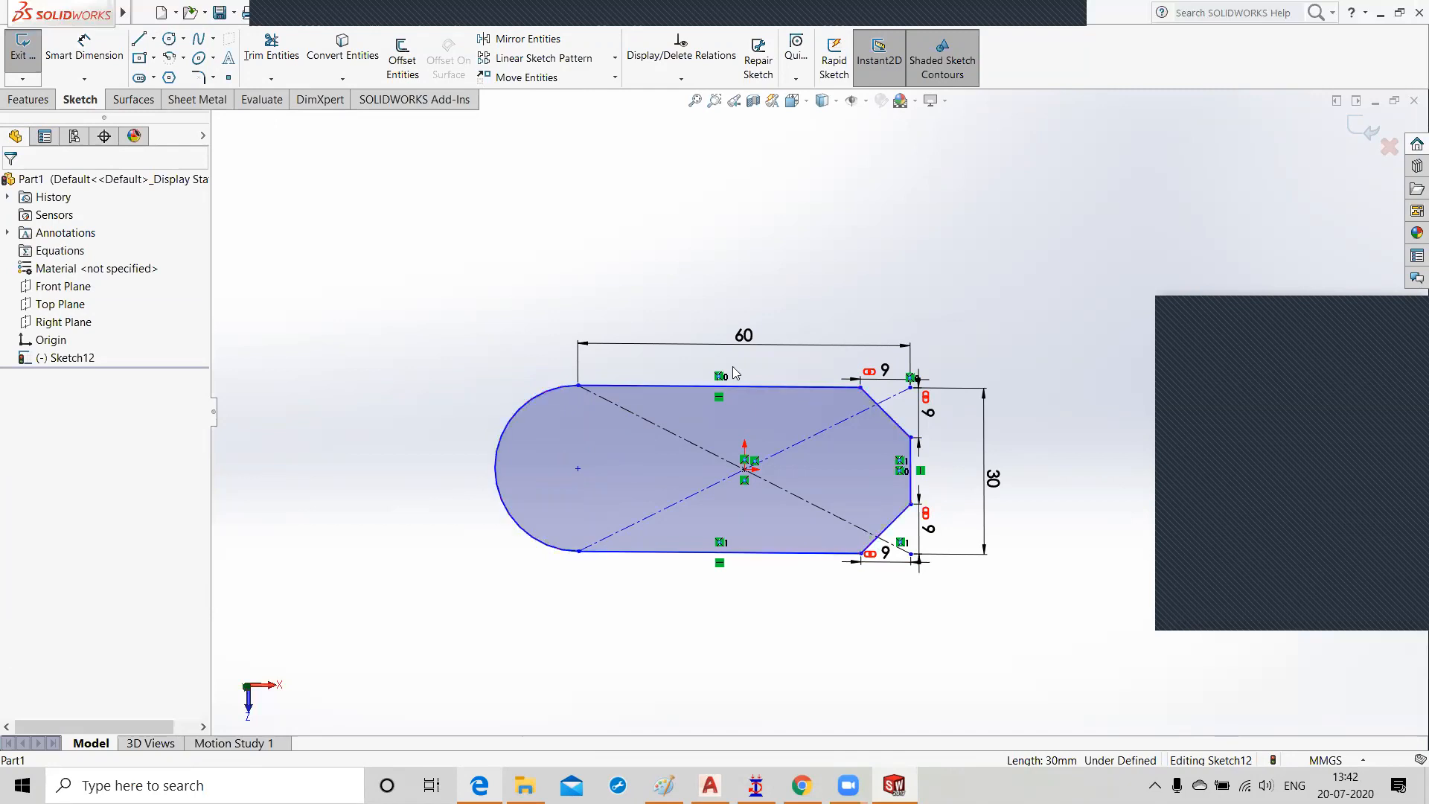
pyautogui.click(1354, 131)
# Step: Extrude the base profile upward as a blind boss 9 mm deep, checking the thickness against the 3D Drawing PDF
pyautogui.moveTo(760, 633); pyautogui.dragTo(779, 471, button='middle')
pyautogui.scroll(2, 779, 471)
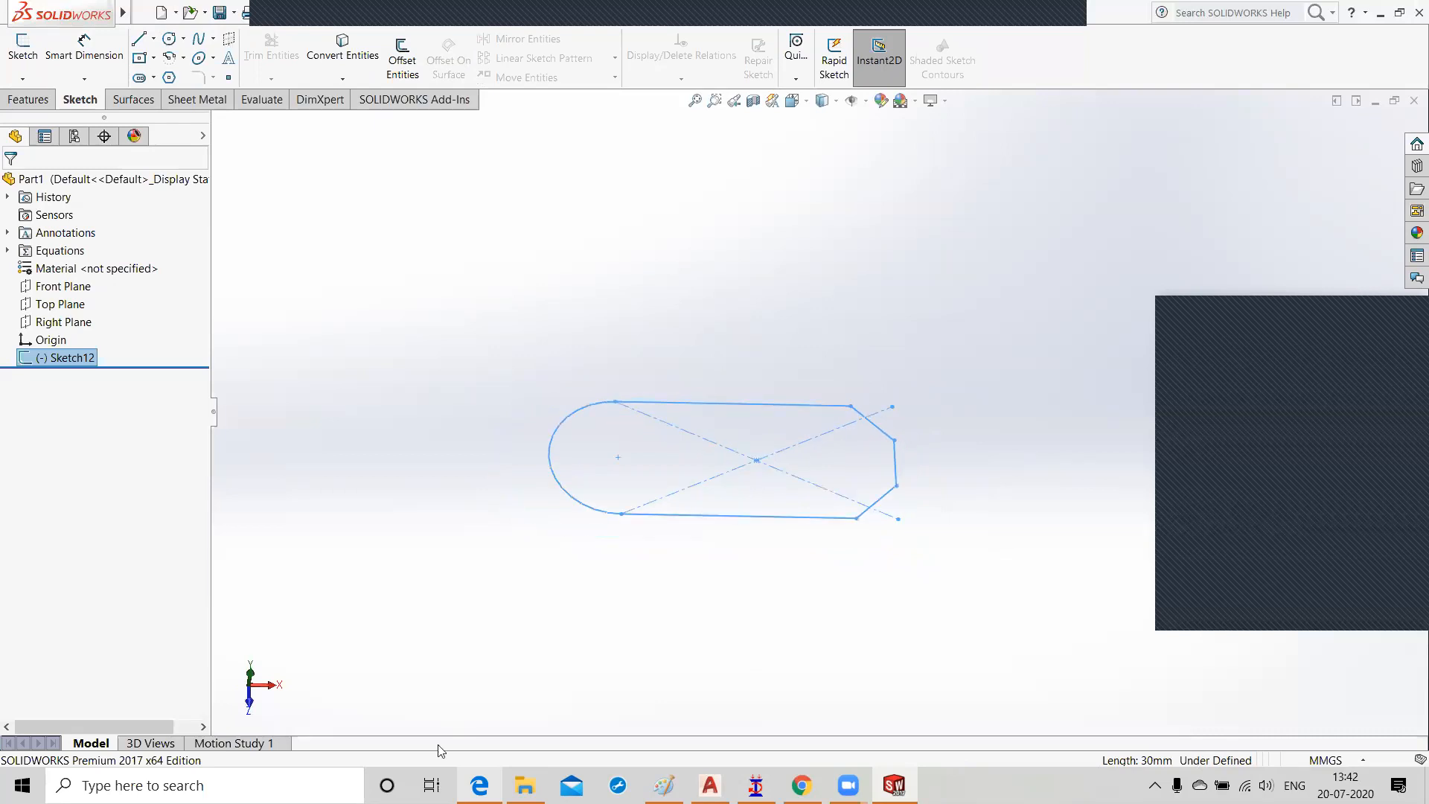
pyautogui.hotkey('alt', 'Tab')
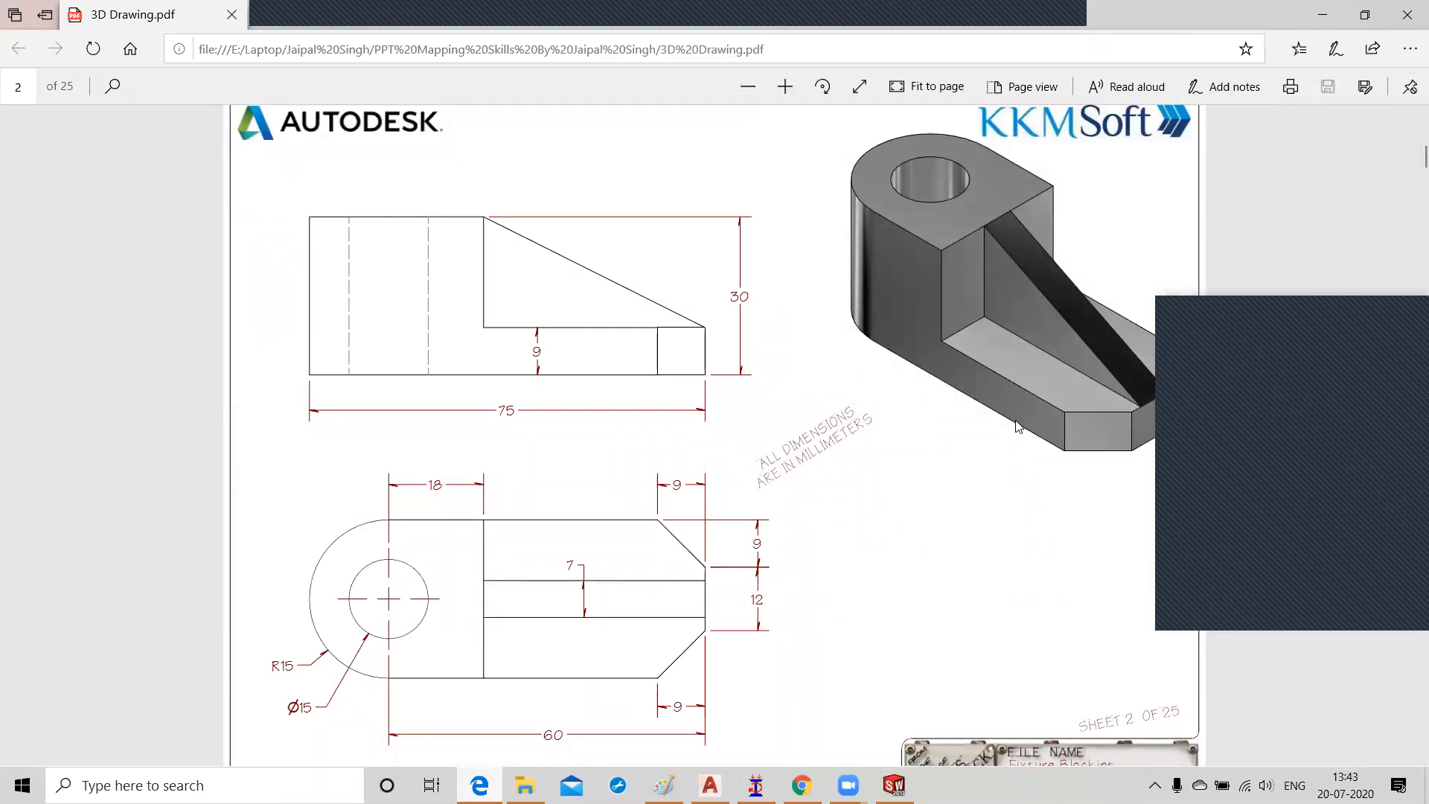
pyautogui.hotkey('alt', 'Tab')
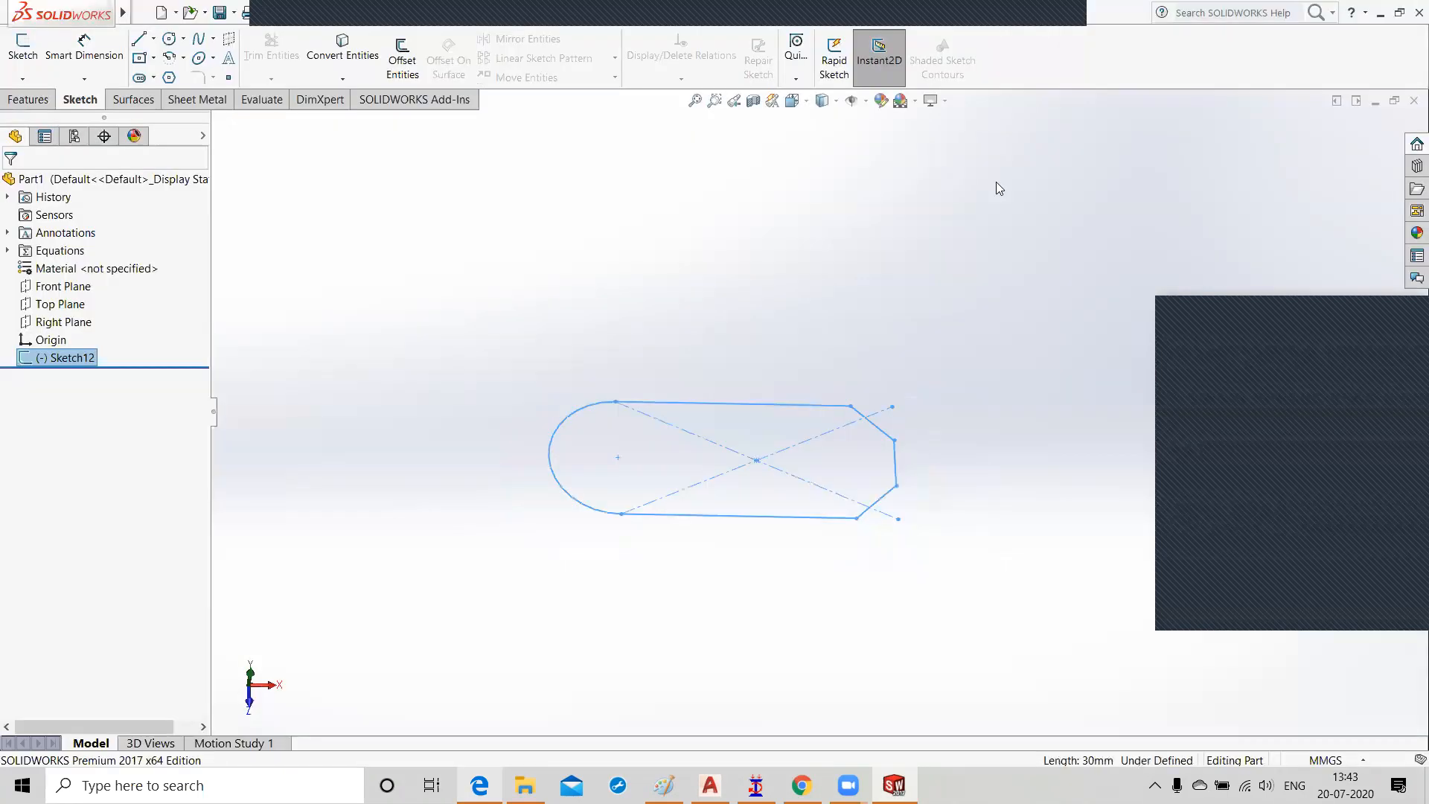
pyautogui.click(28, 99)
pyautogui.click(30, 58)
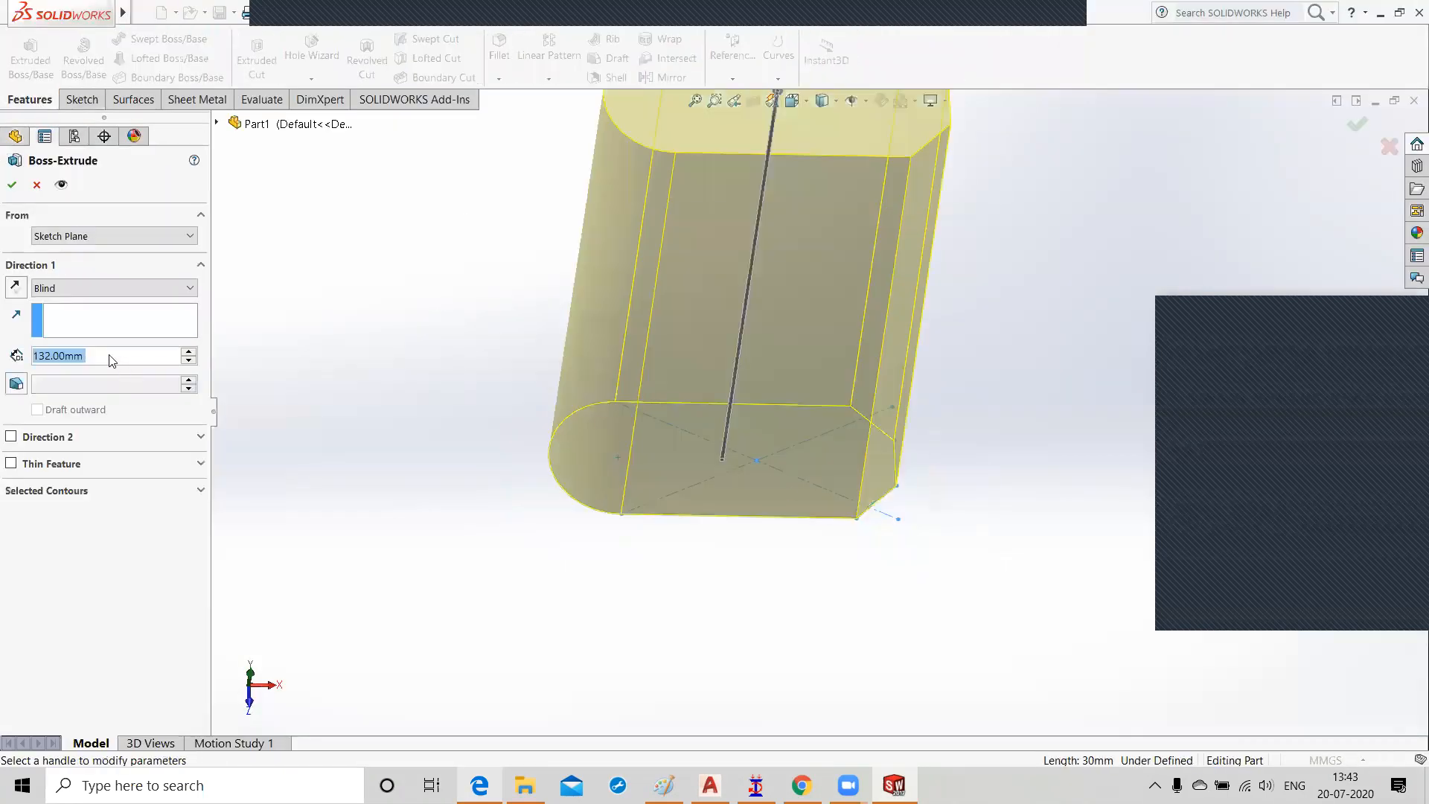
pyautogui.write('9')
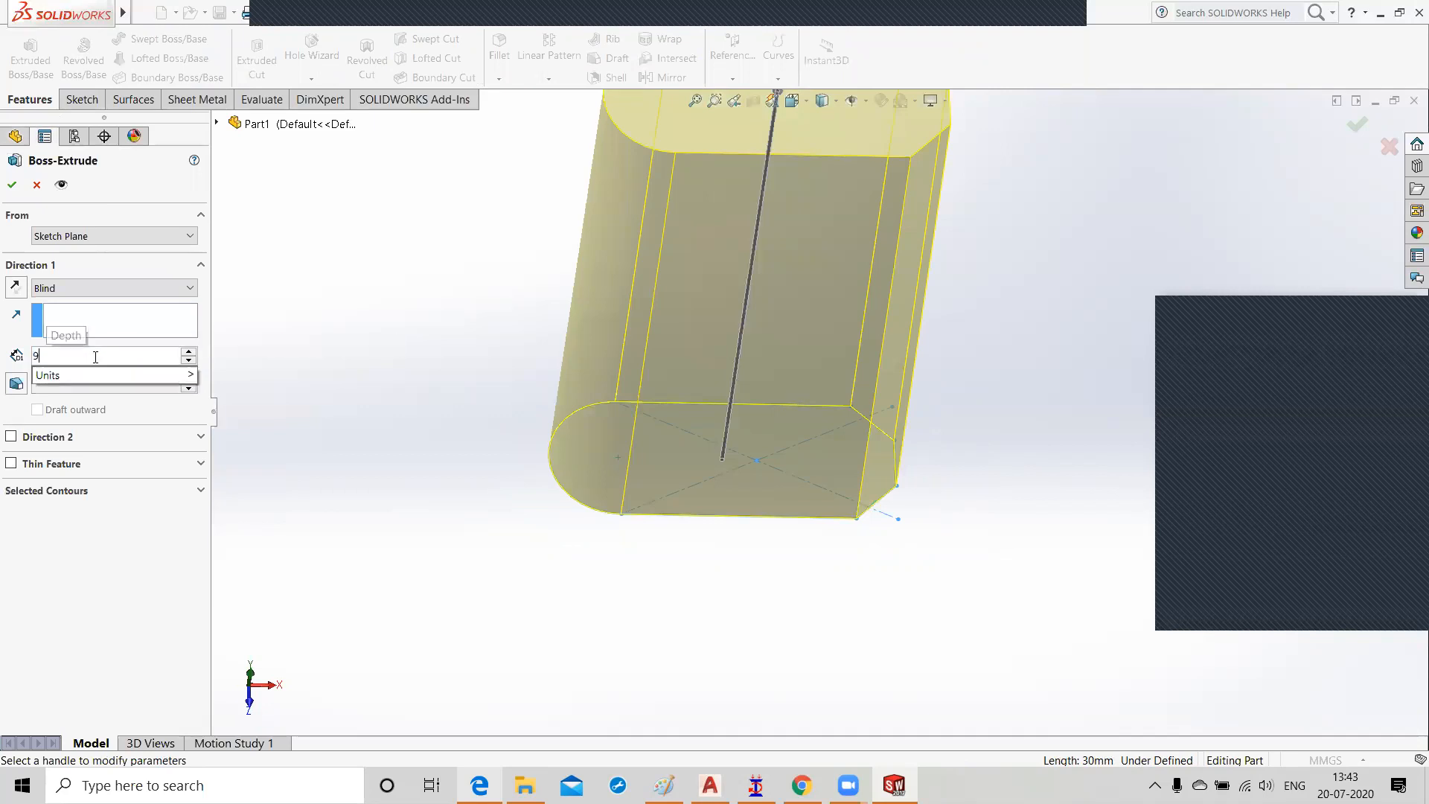
pyautogui.press('Return')
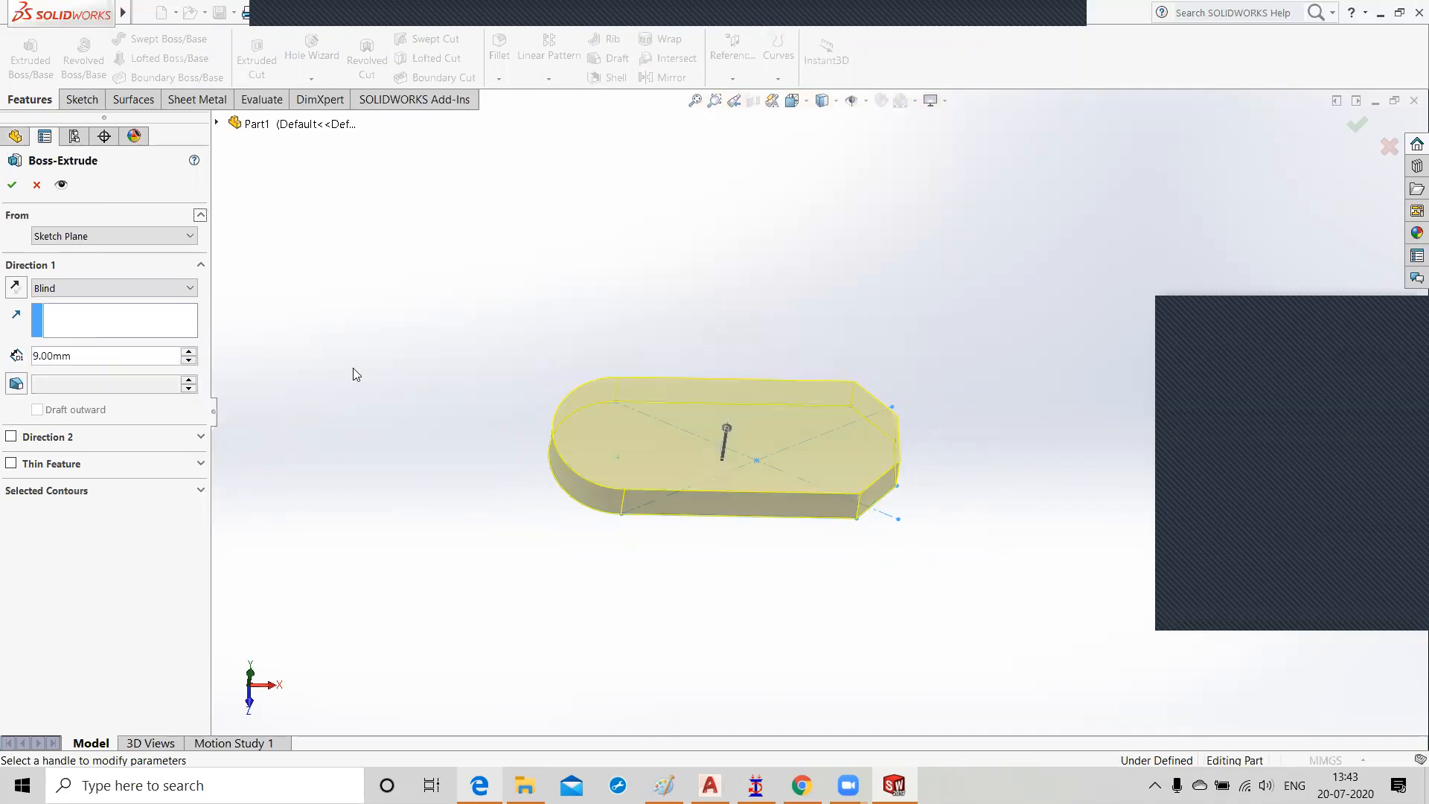
pyautogui.moveTo(445, 519); pyautogui.dragTo(1033, 414, button='middle')
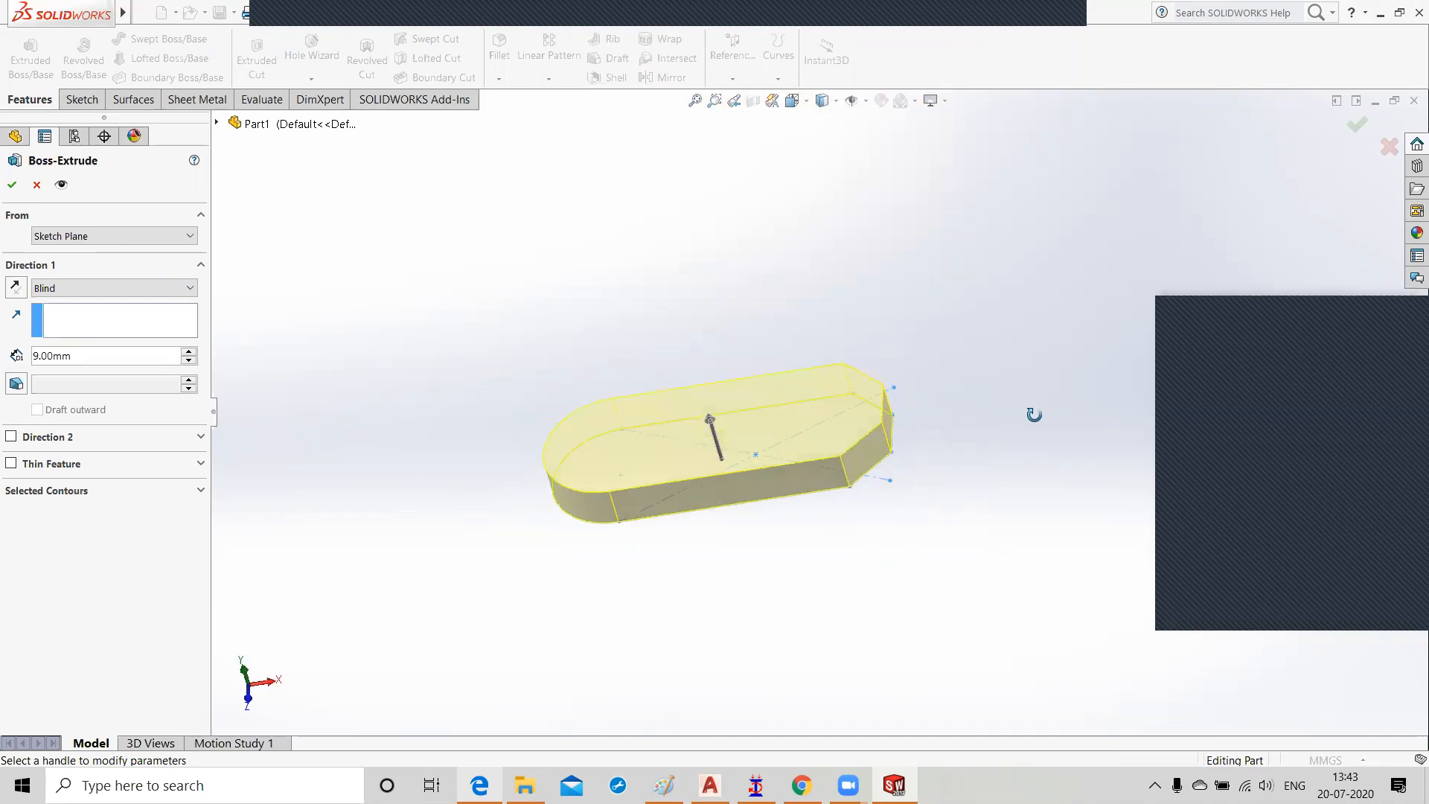
pyautogui.moveTo(647, 590); pyautogui.dragTo(564, 565, button='middle')
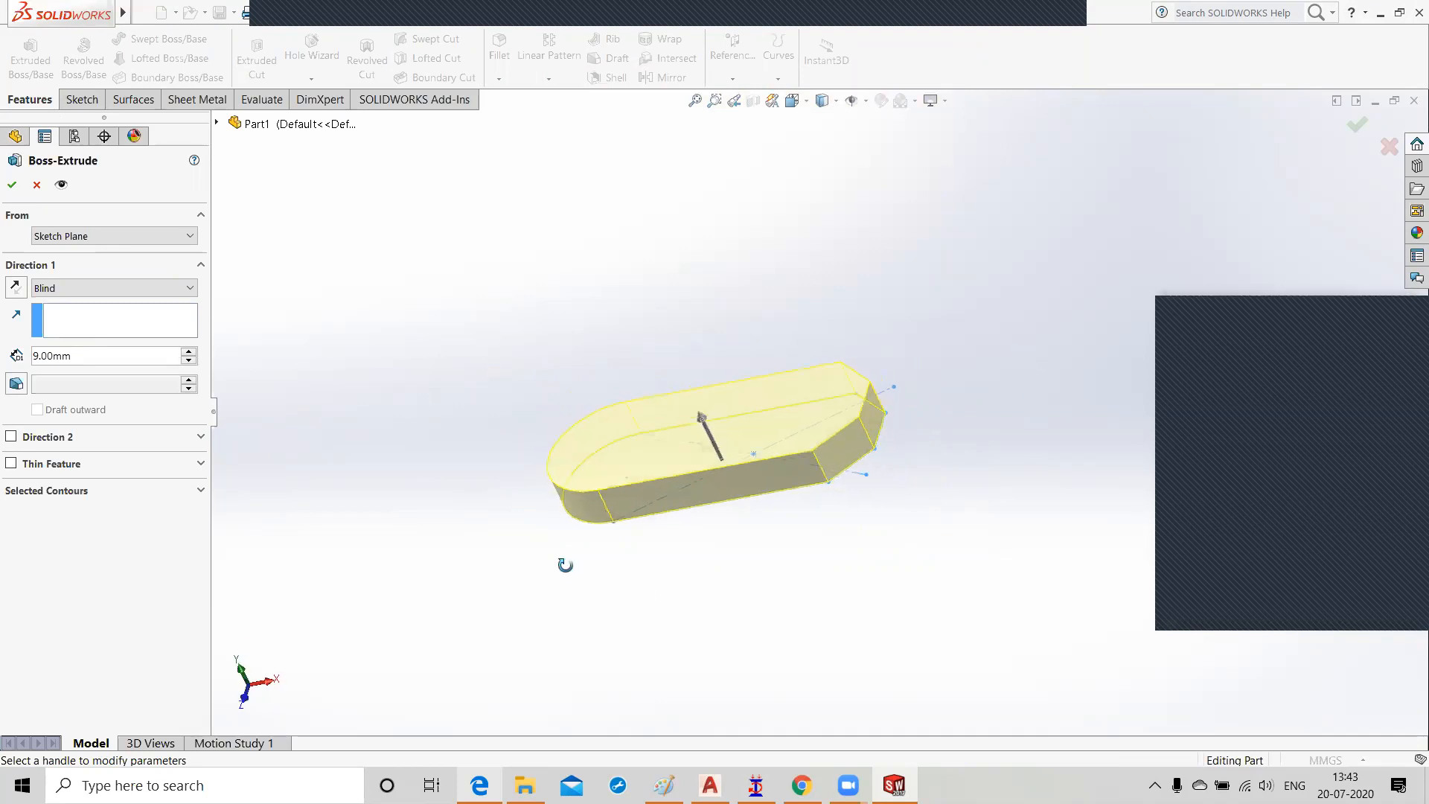
pyautogui.click(11, 186)
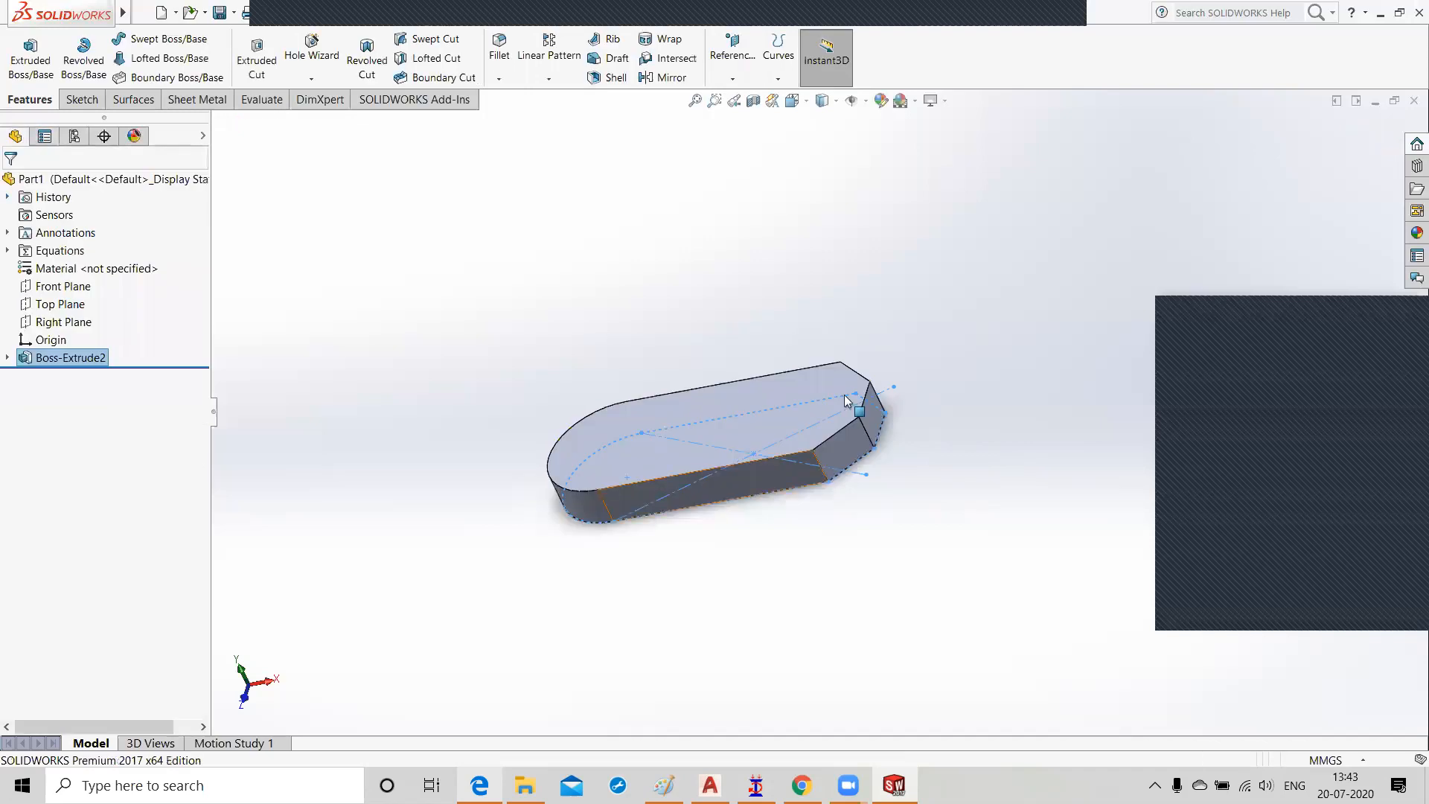
# Step: Check the fixture block's dimensions in the 3D Drawing PDF and start a sketch on the base plate's top face
pyautogui.moveTo(948, 358); pyautogui.dragTo(967, 417, button='middle')
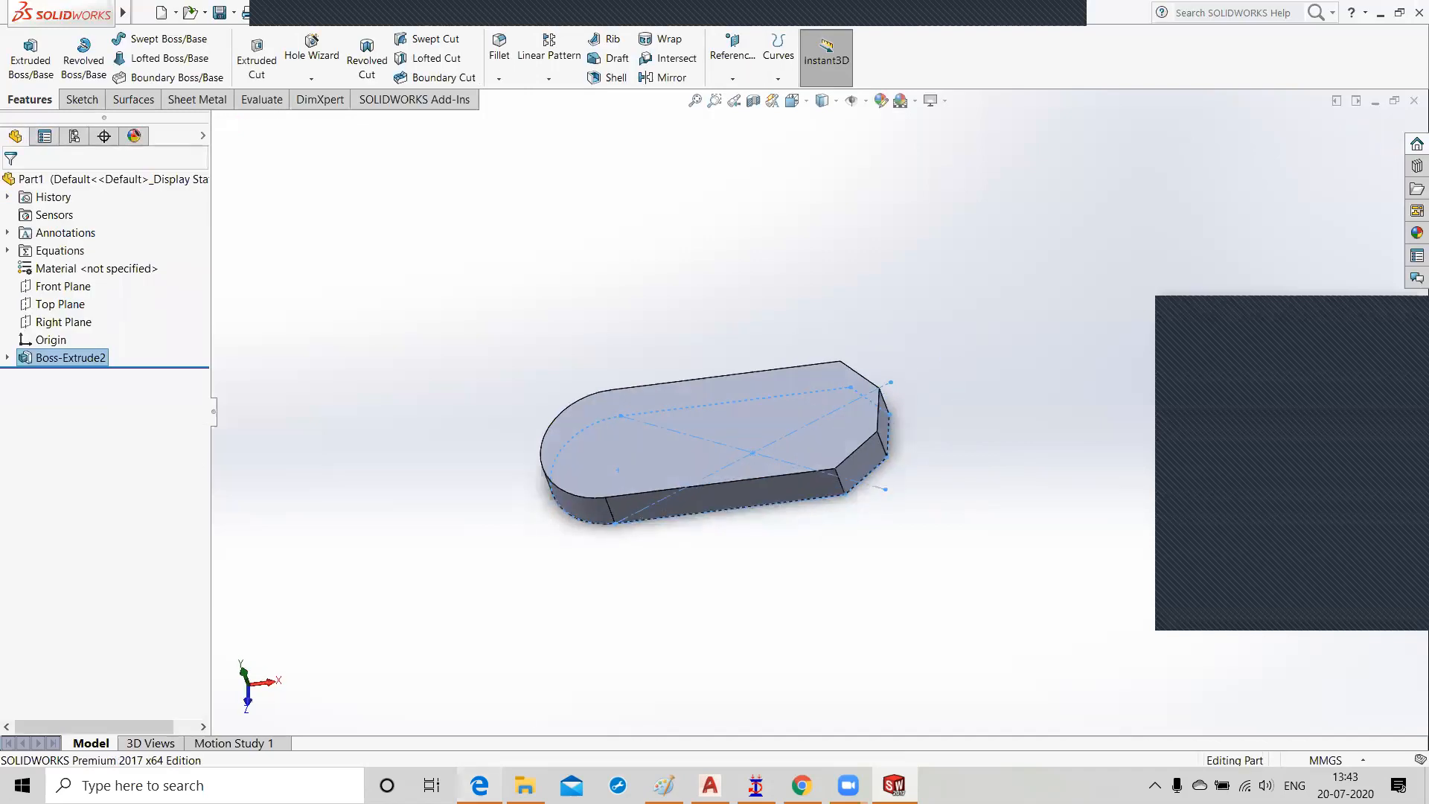
pyautogui.click(480, 777)
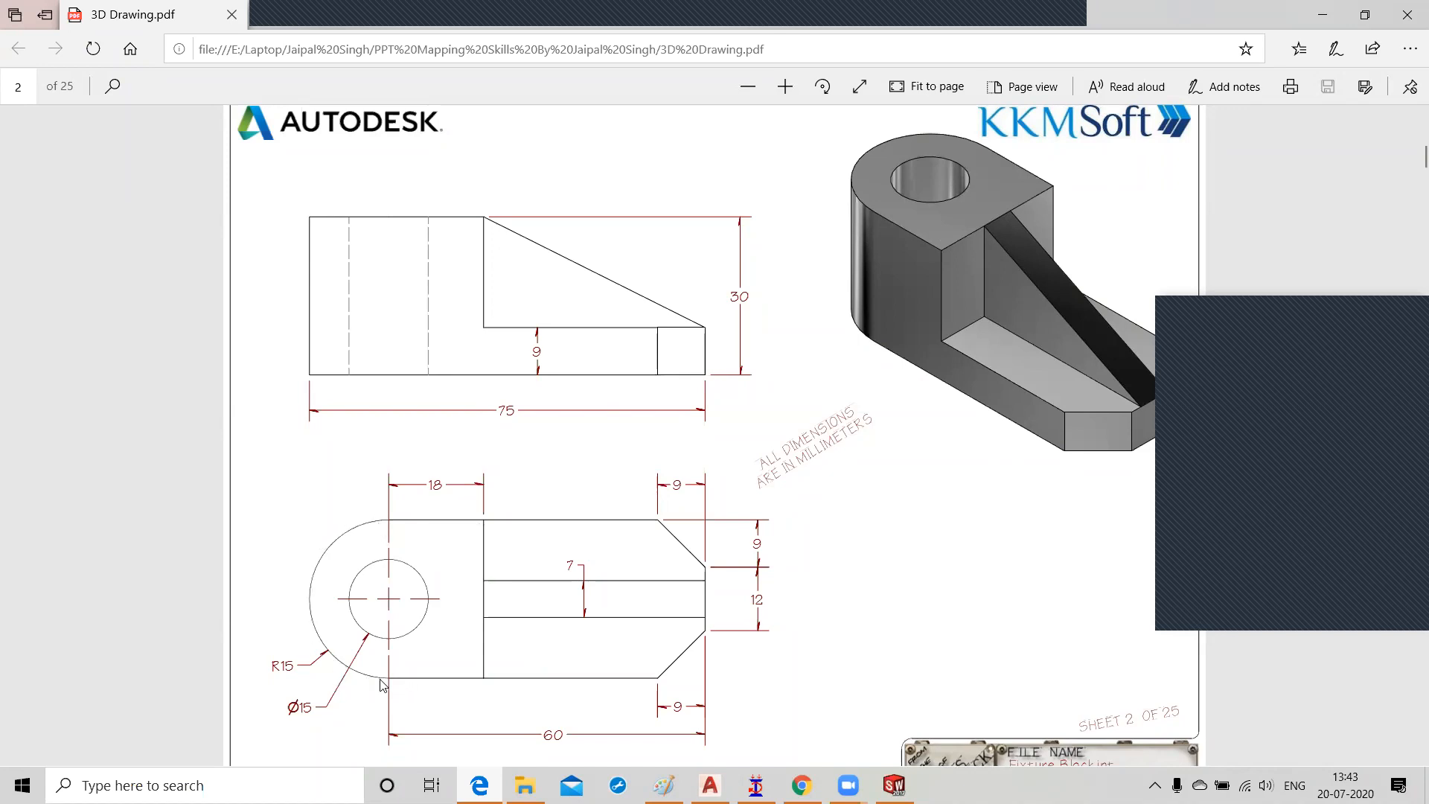
pyautogui.click(1322, 15)
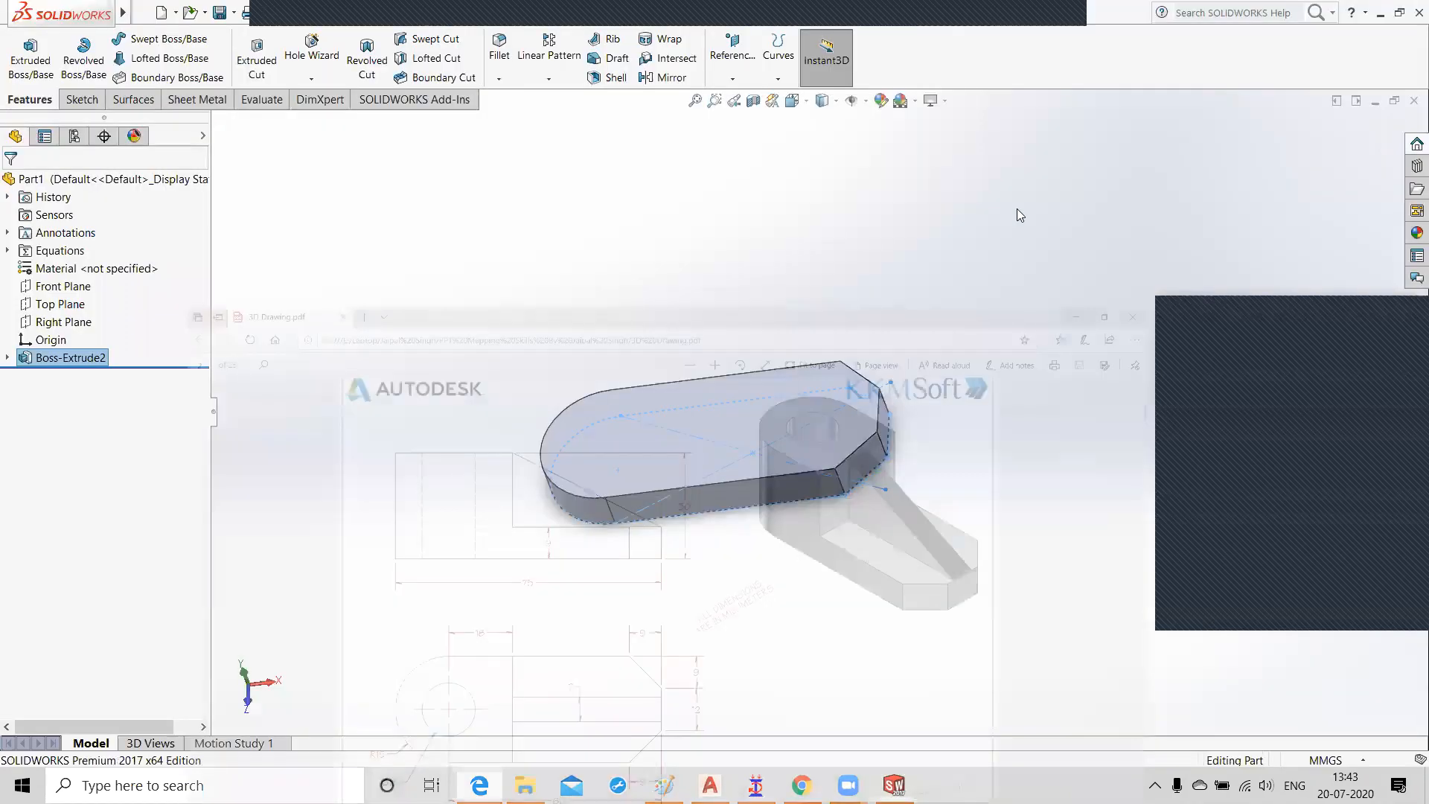
pyautogui.click(625, 452)
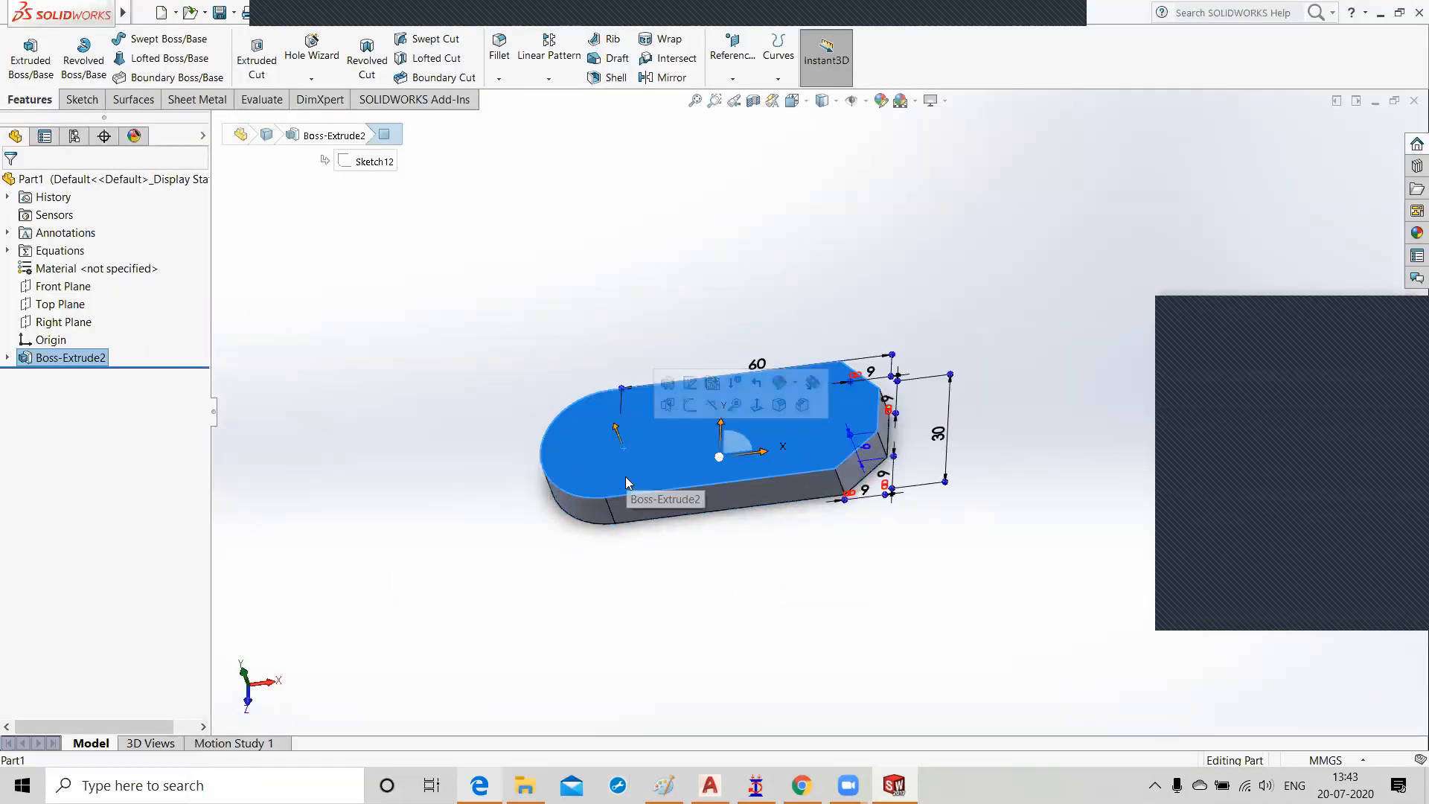
pyautogui.click(687, 405)
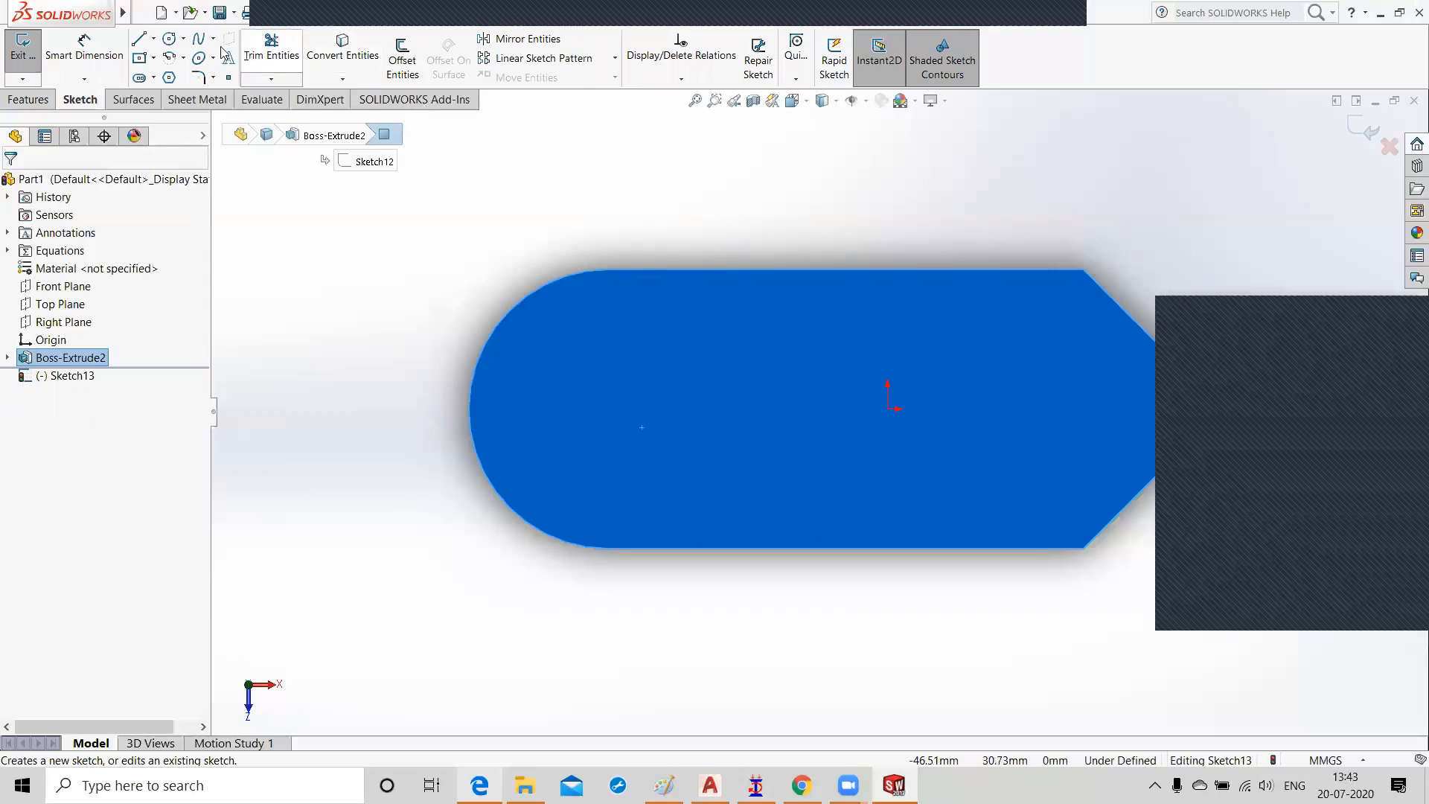
# Step: Draw three connected lines from one arc end about 12 mm along the straight edge, perpendicularly across the plate, and back to the other arc end
pyautogui.click(138, 39)
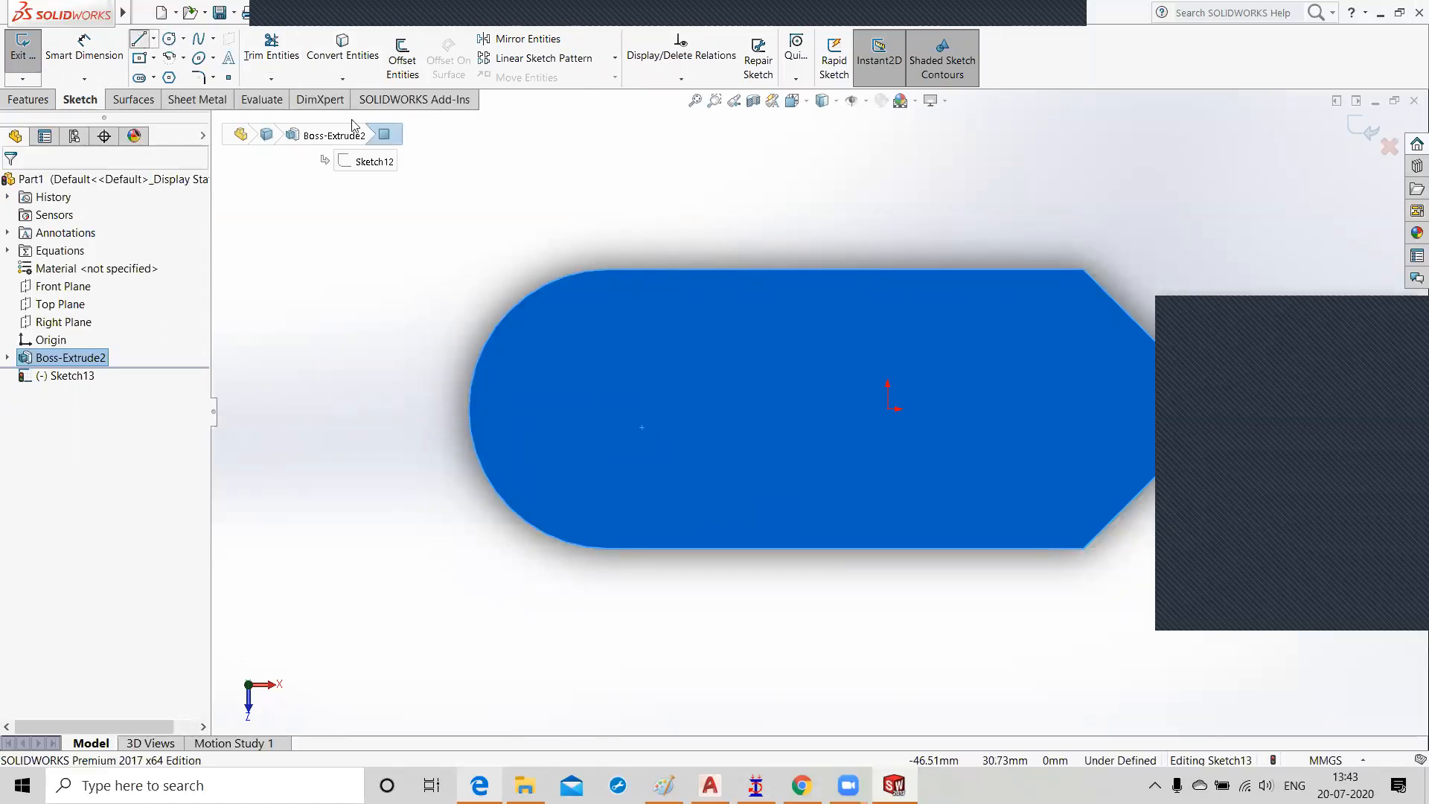
pyautogui.click(610, 269)
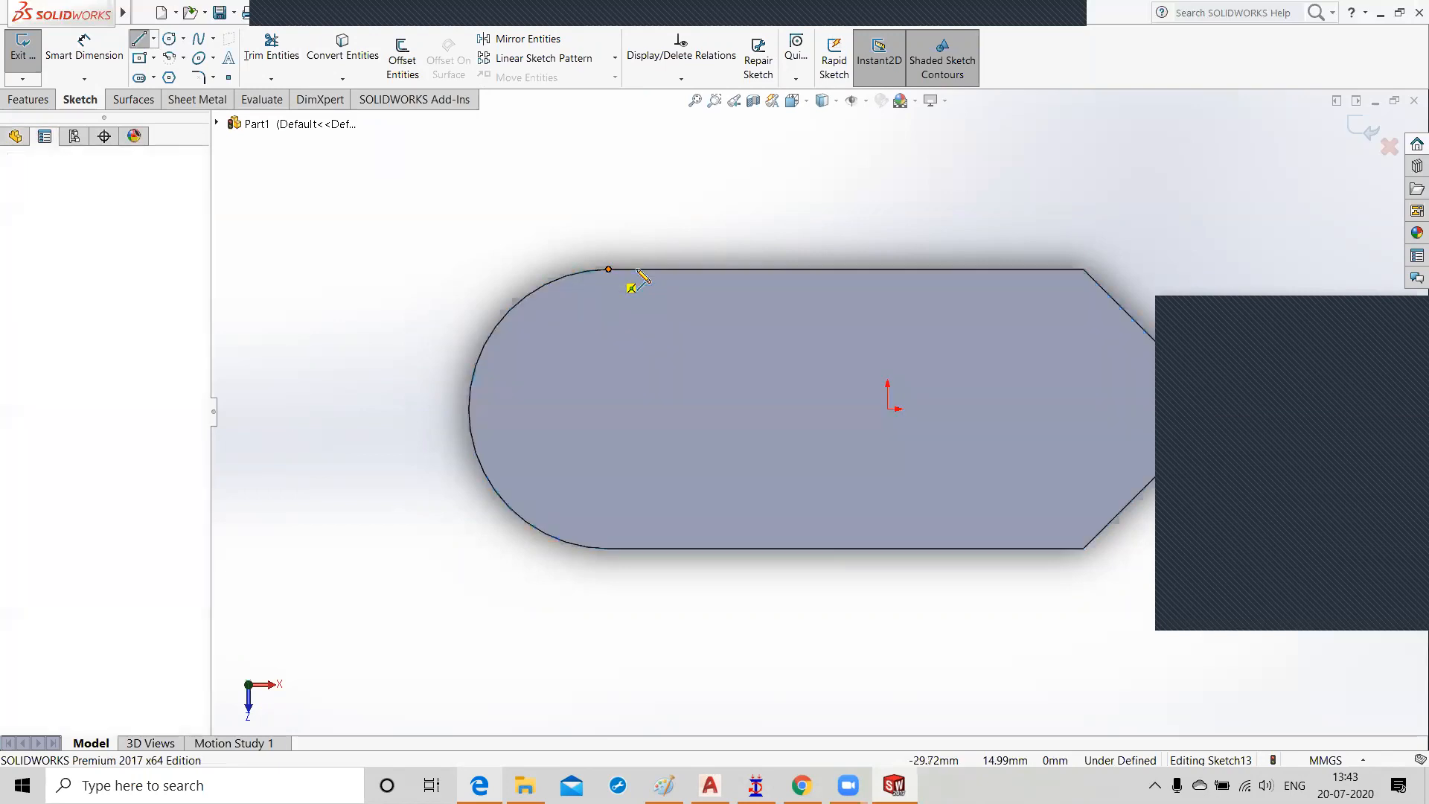
pyautogui.click(719, 268)
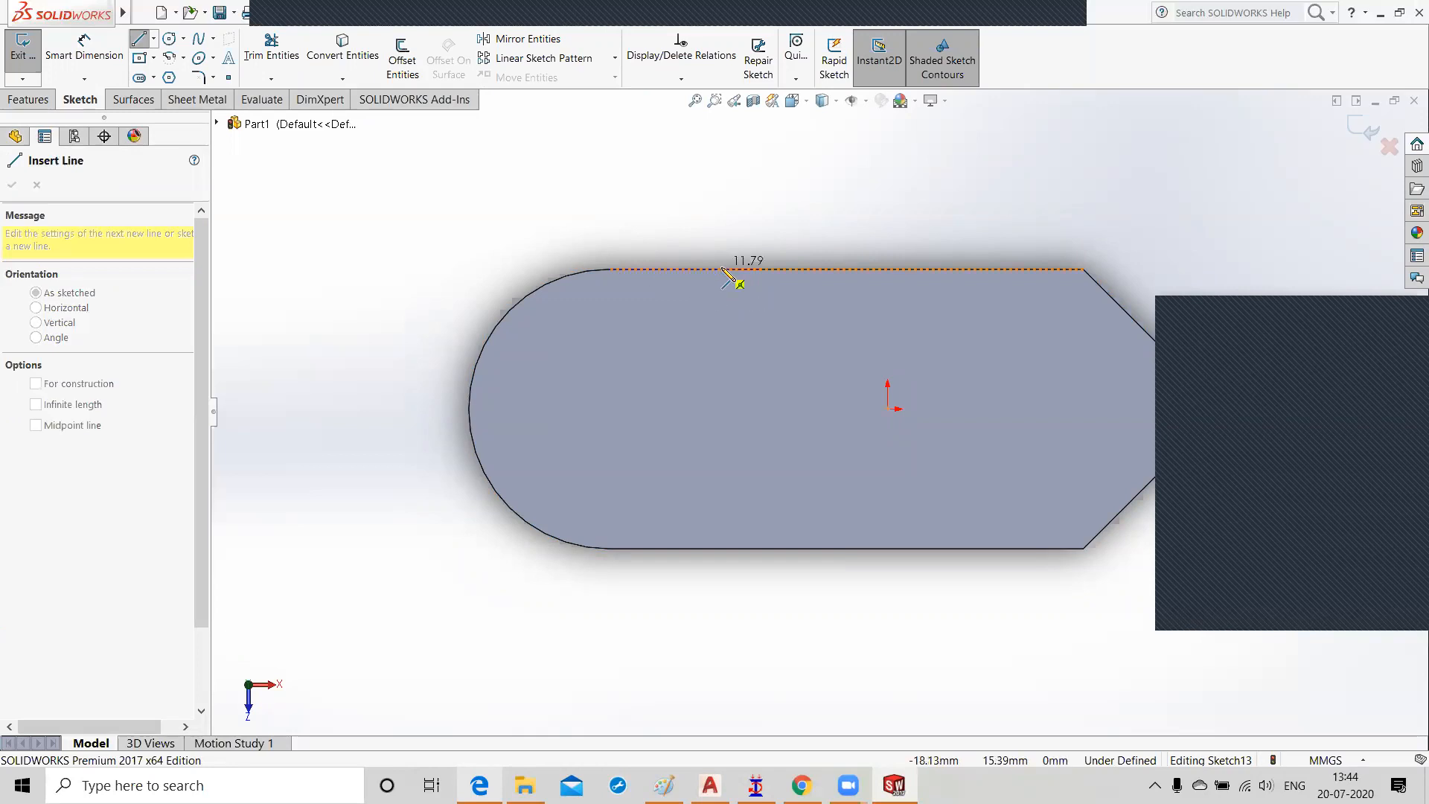
pyautogui.click(721, 269)
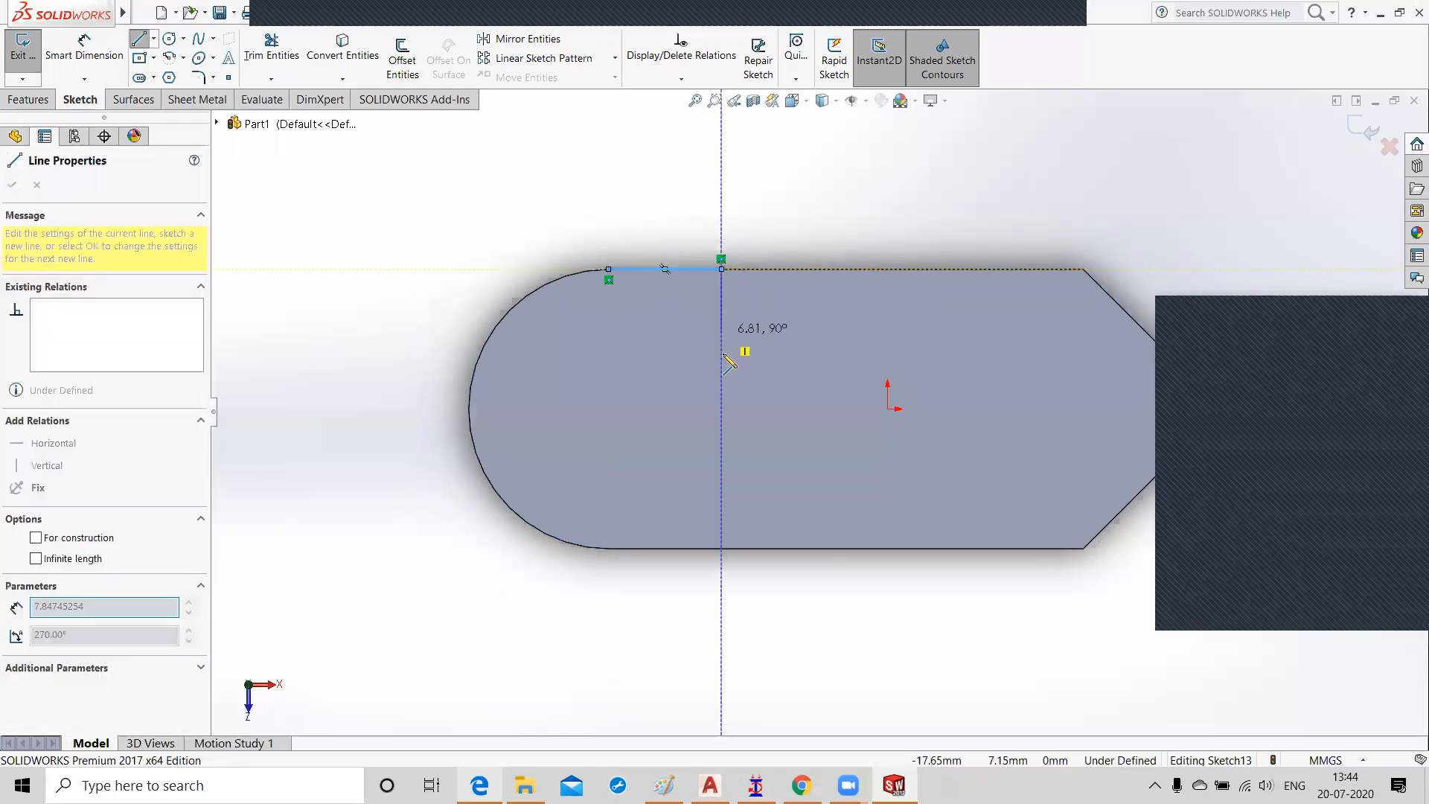
pyautogui.click(722, 549)
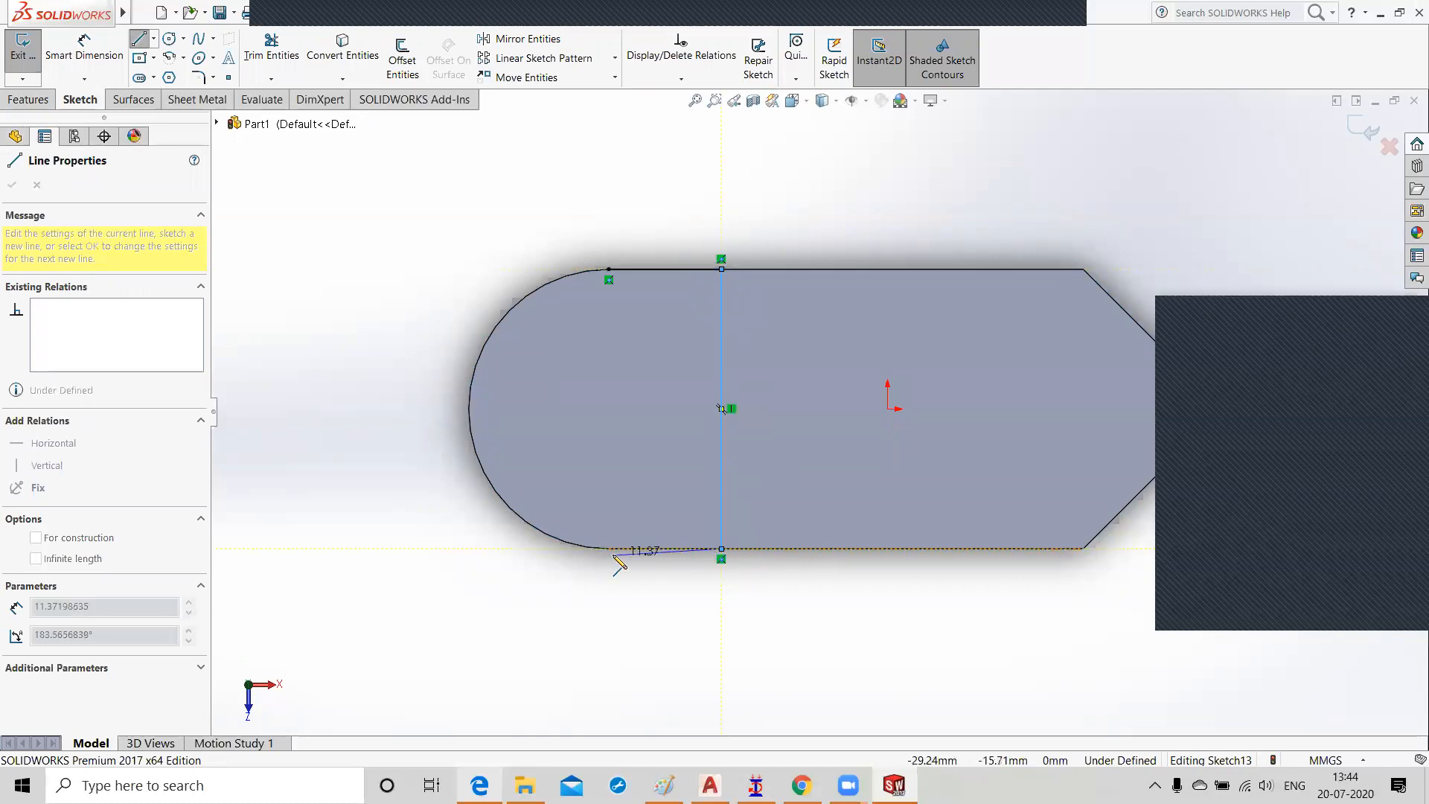
pyautogui.click(609, 549)
pyautogui.rightClick(632, 607)
pyautogui.click(677, 619)
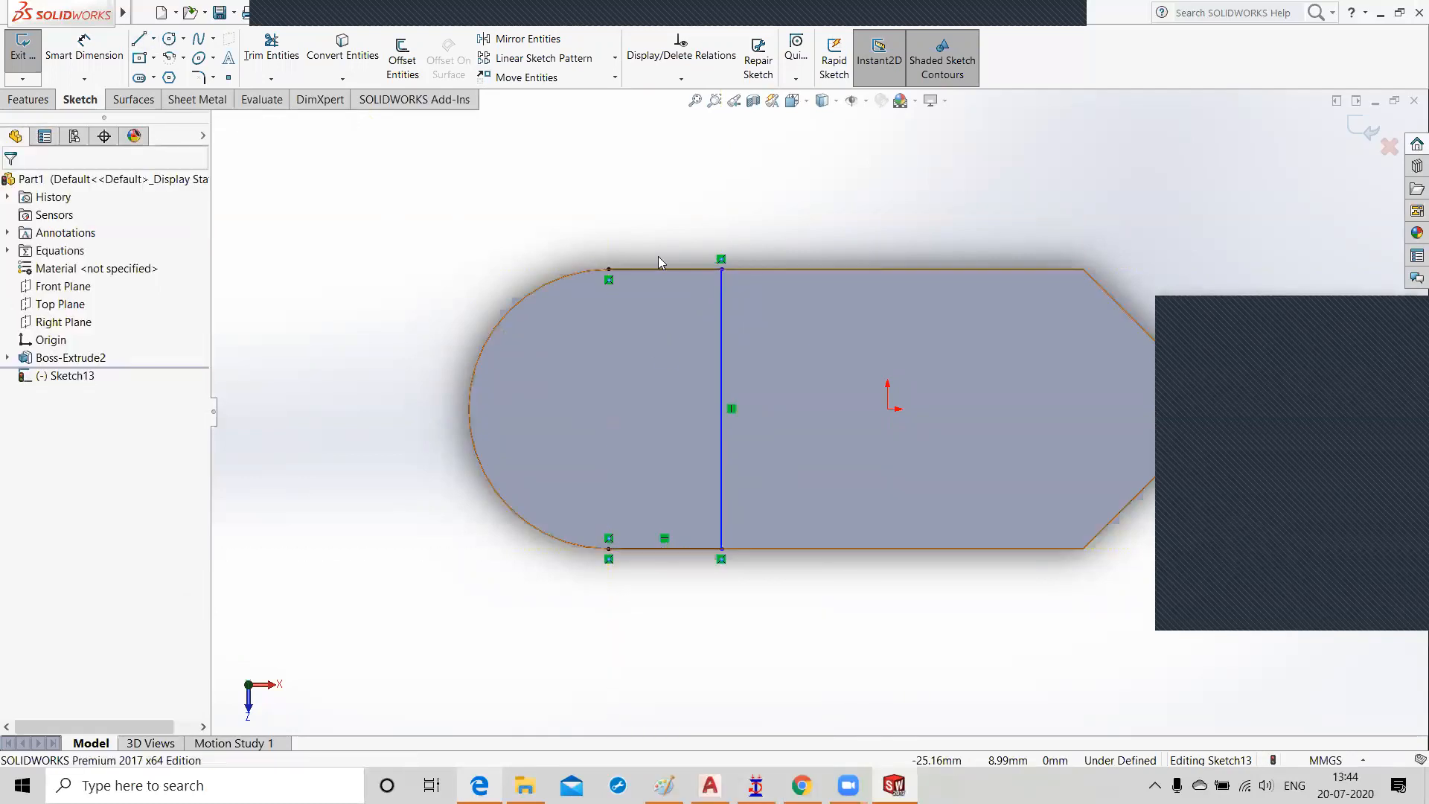
# Step: Dimension the sketch line along the plate's upper straight edge to 18 mm
pyautogui.click(84, 51)
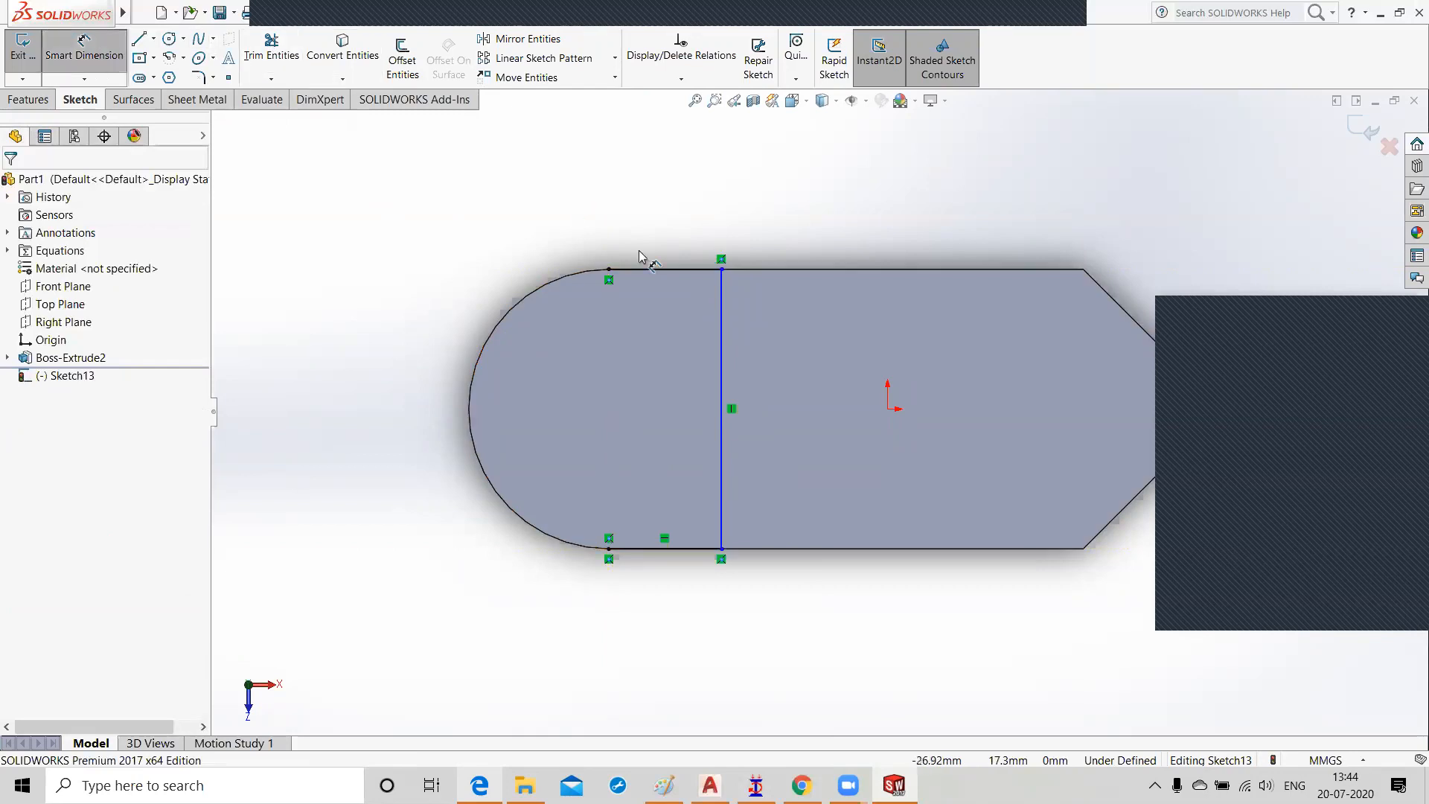
pyautogui.click(667, 262)
pyautogui.click(668, 248)
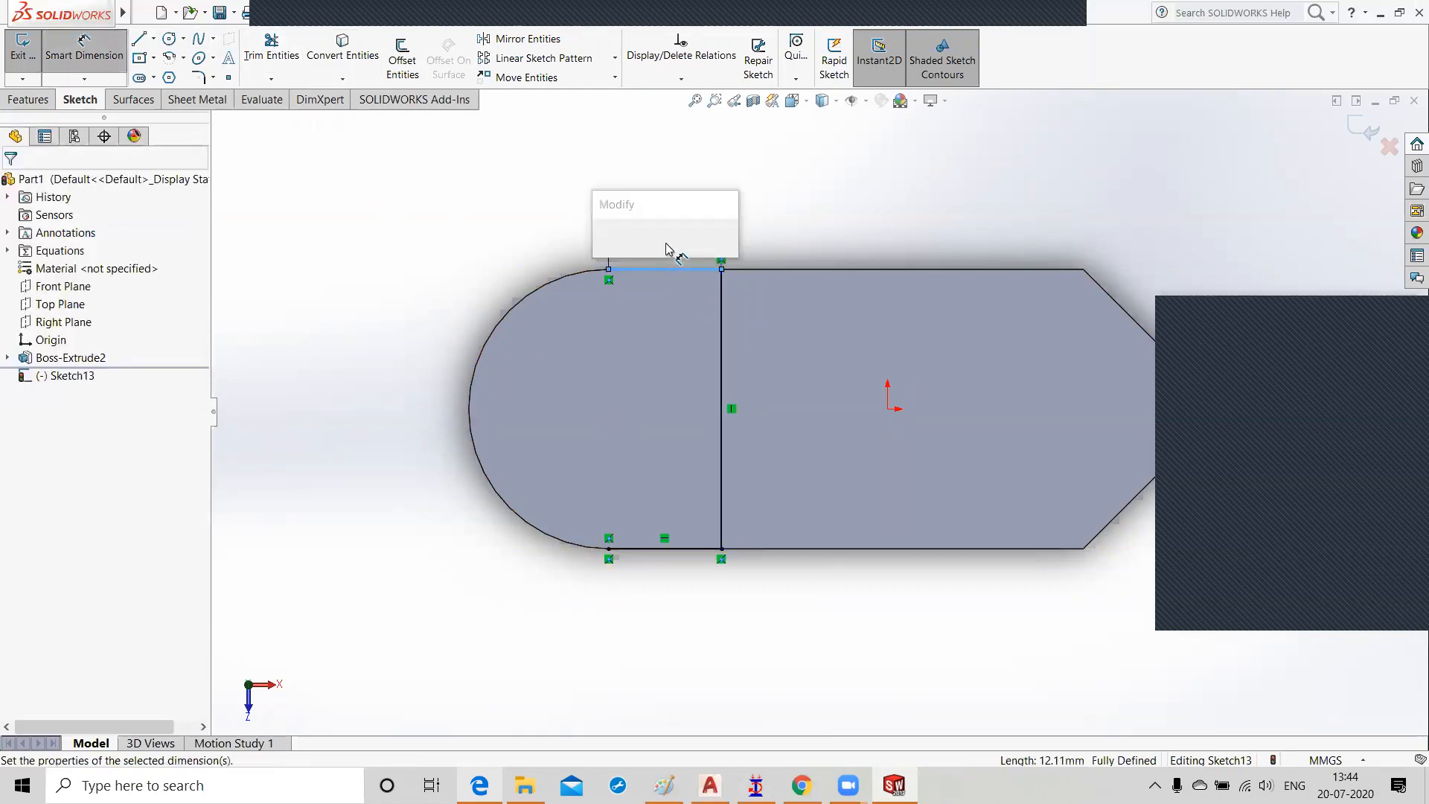
pyautogui.write('18')
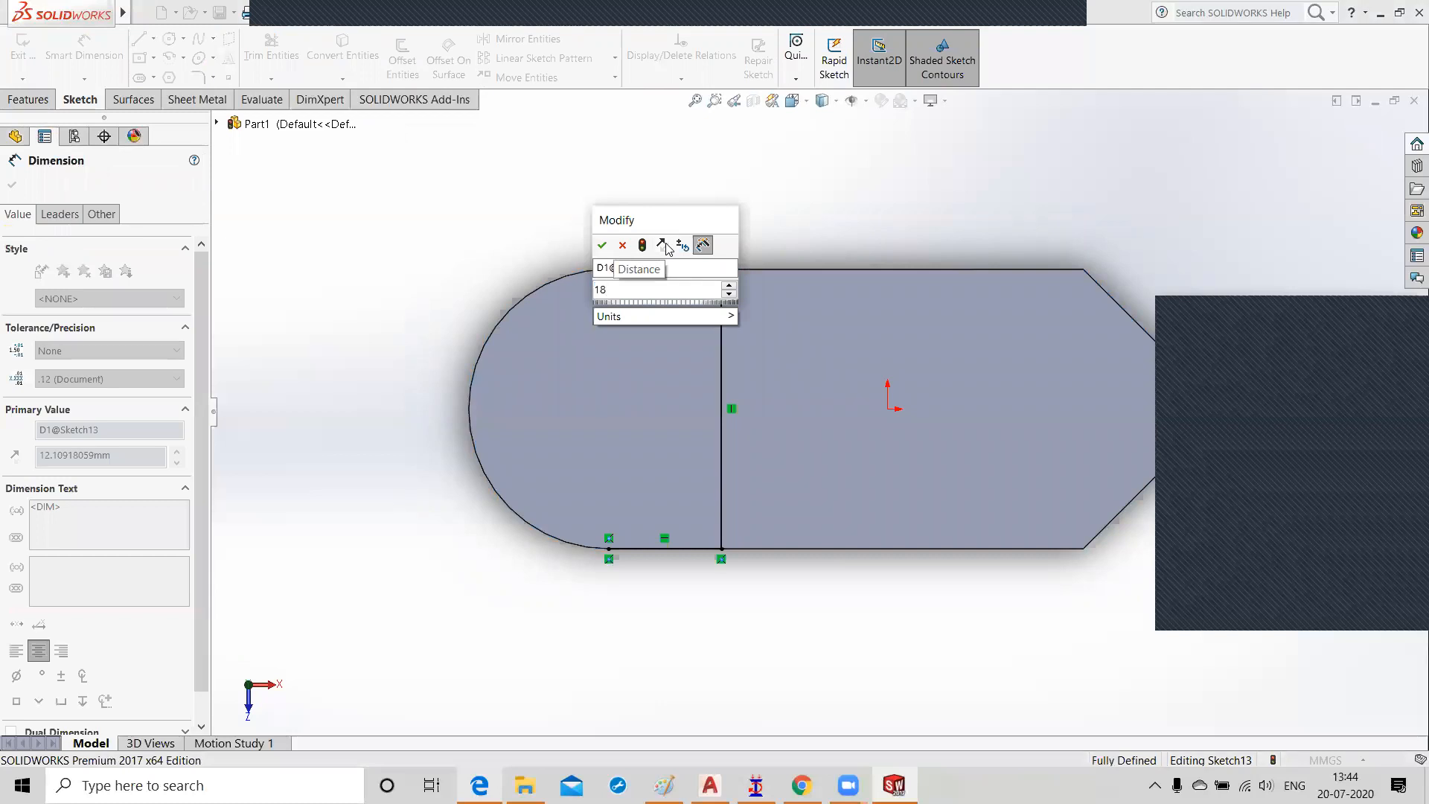
pyautogui.click(604, 246)
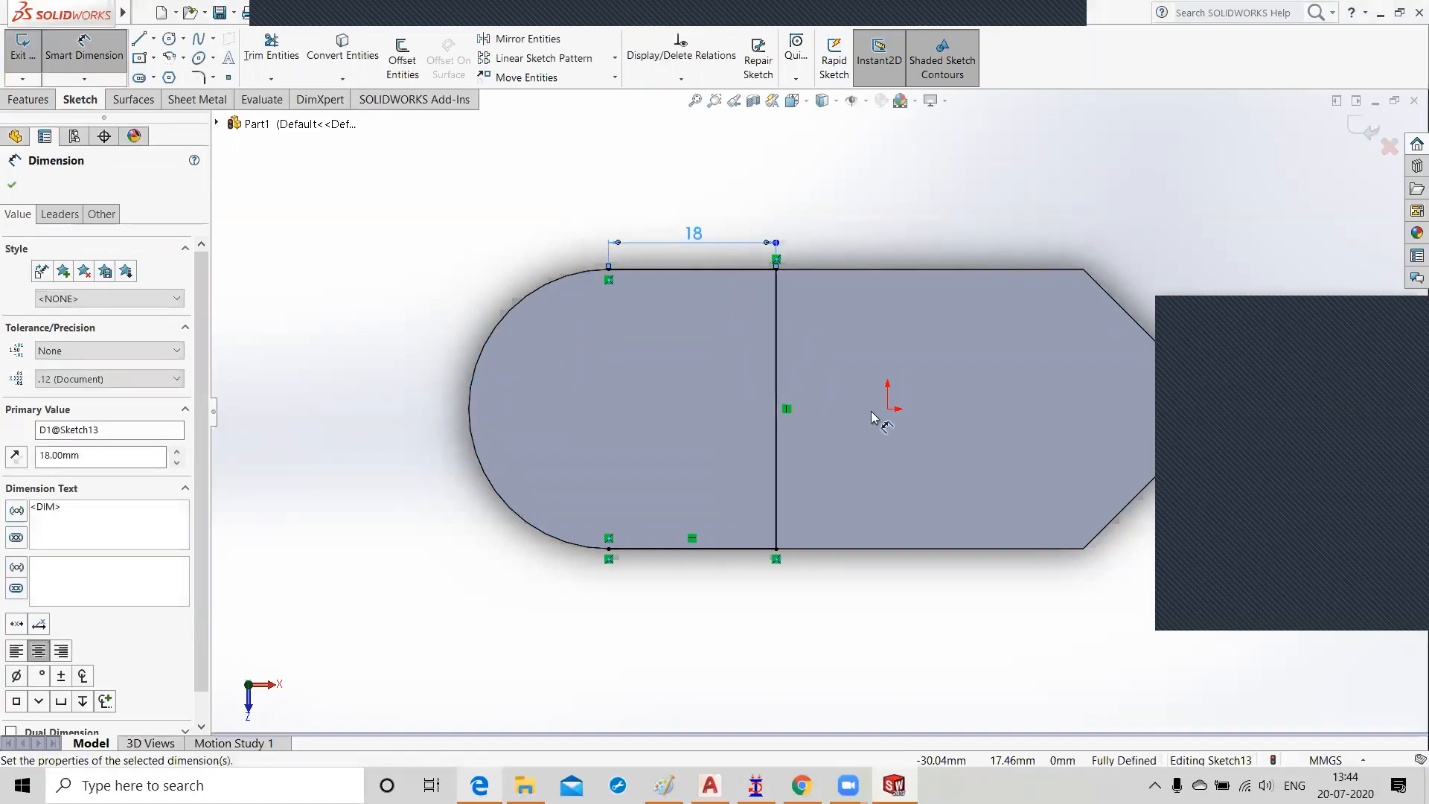
pyautogui.click(875, 195)
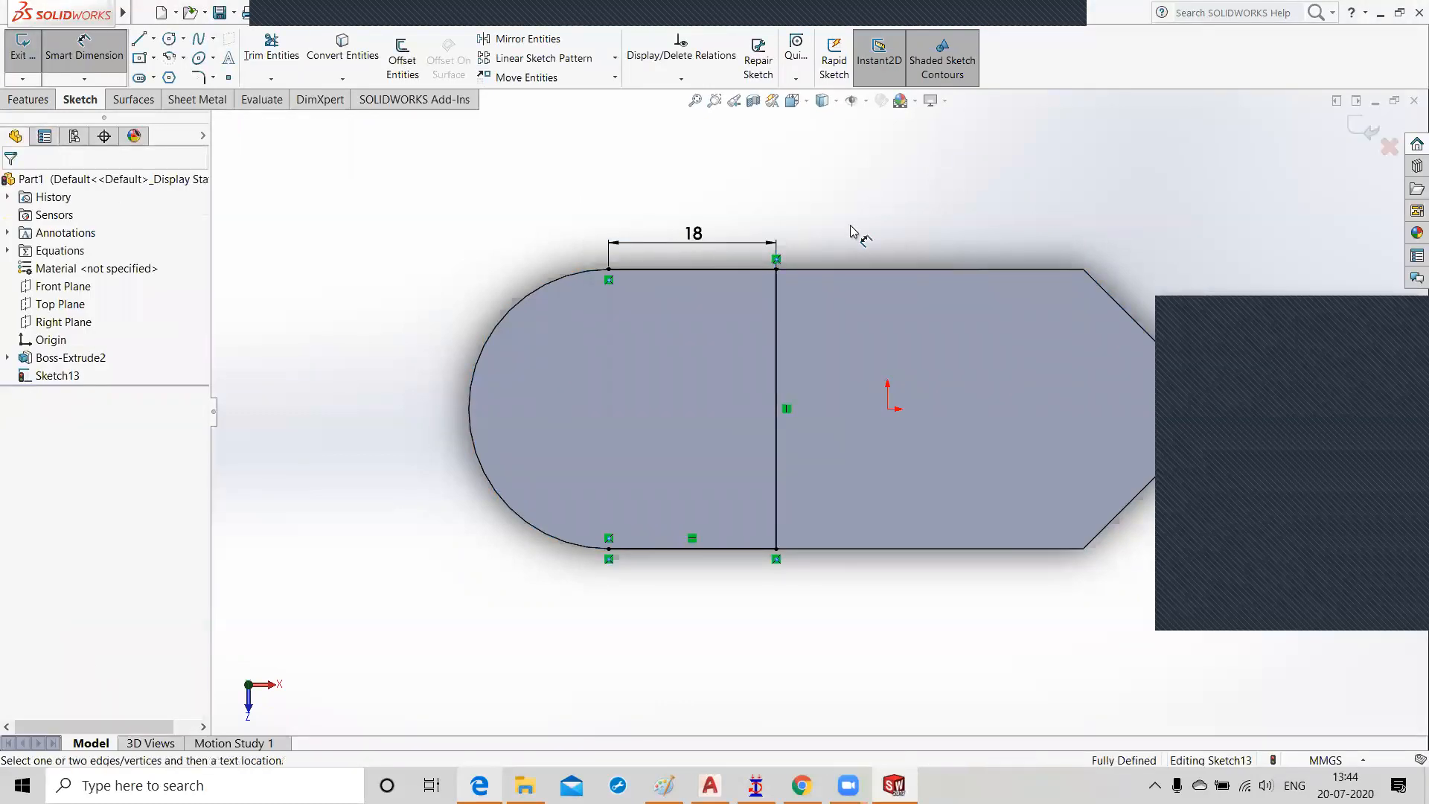
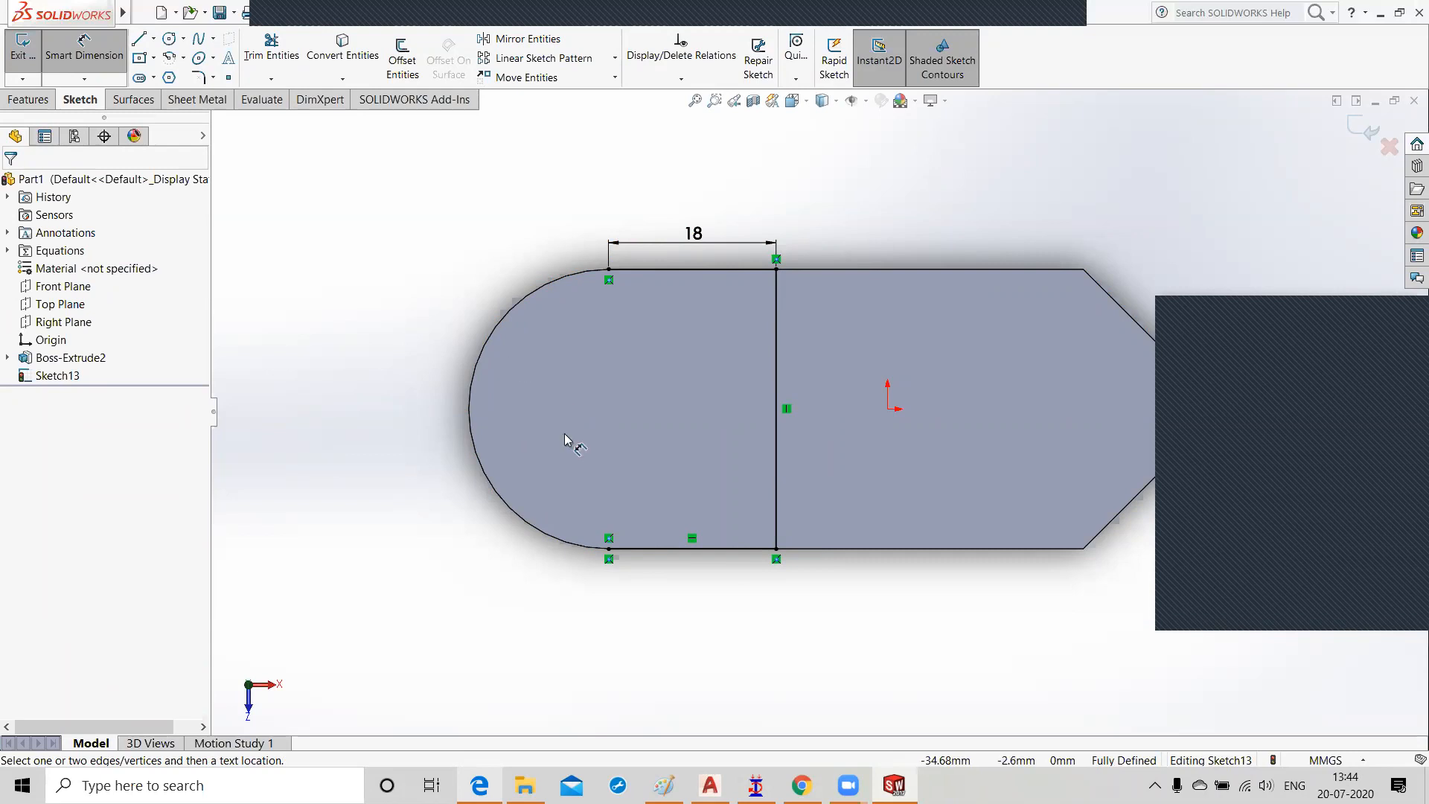
# Step: Convert the plate's rounded end edge into a sketch arc to close the profile, and exit the sketch
pyautogui.click(171, 59)
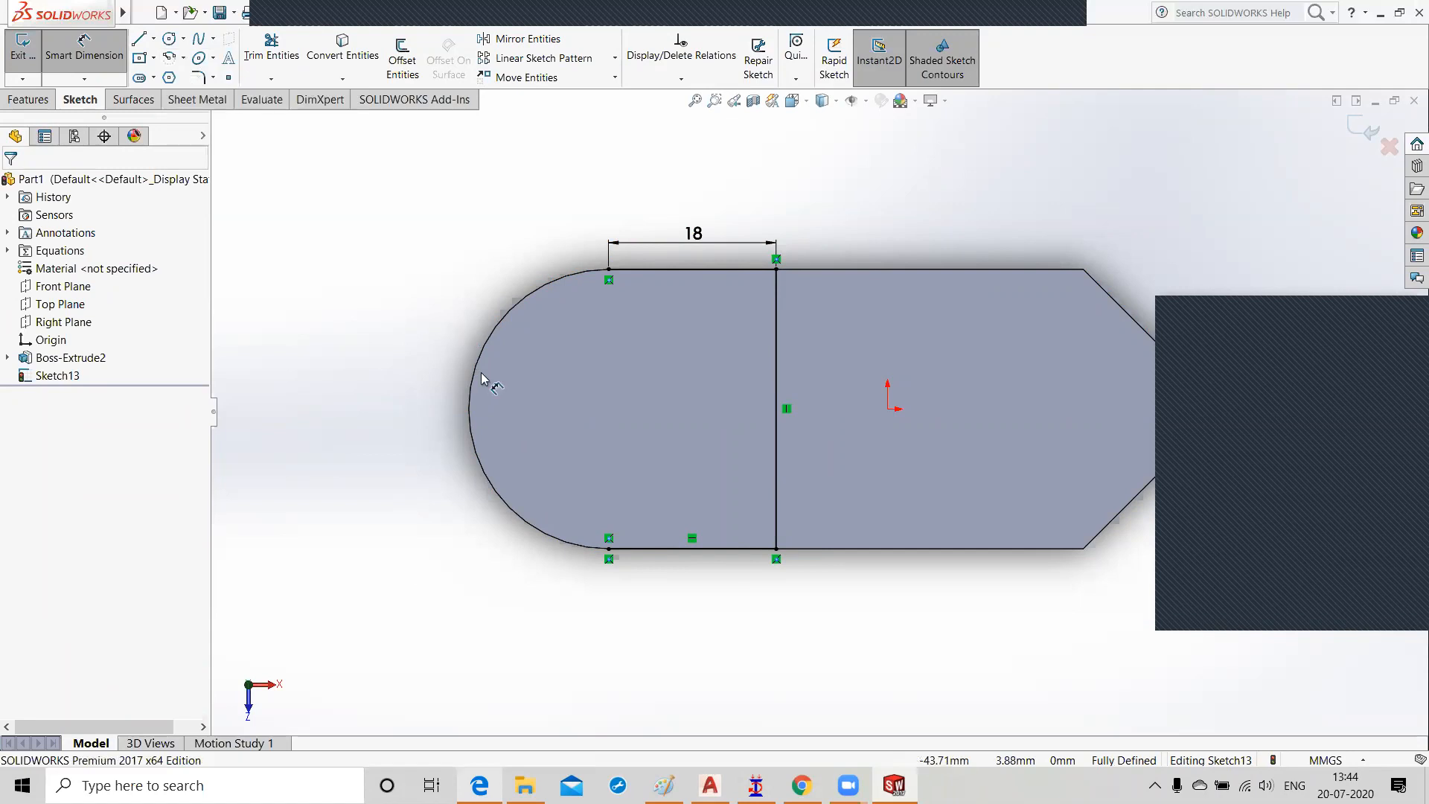
pyautogui.click(345, 57)
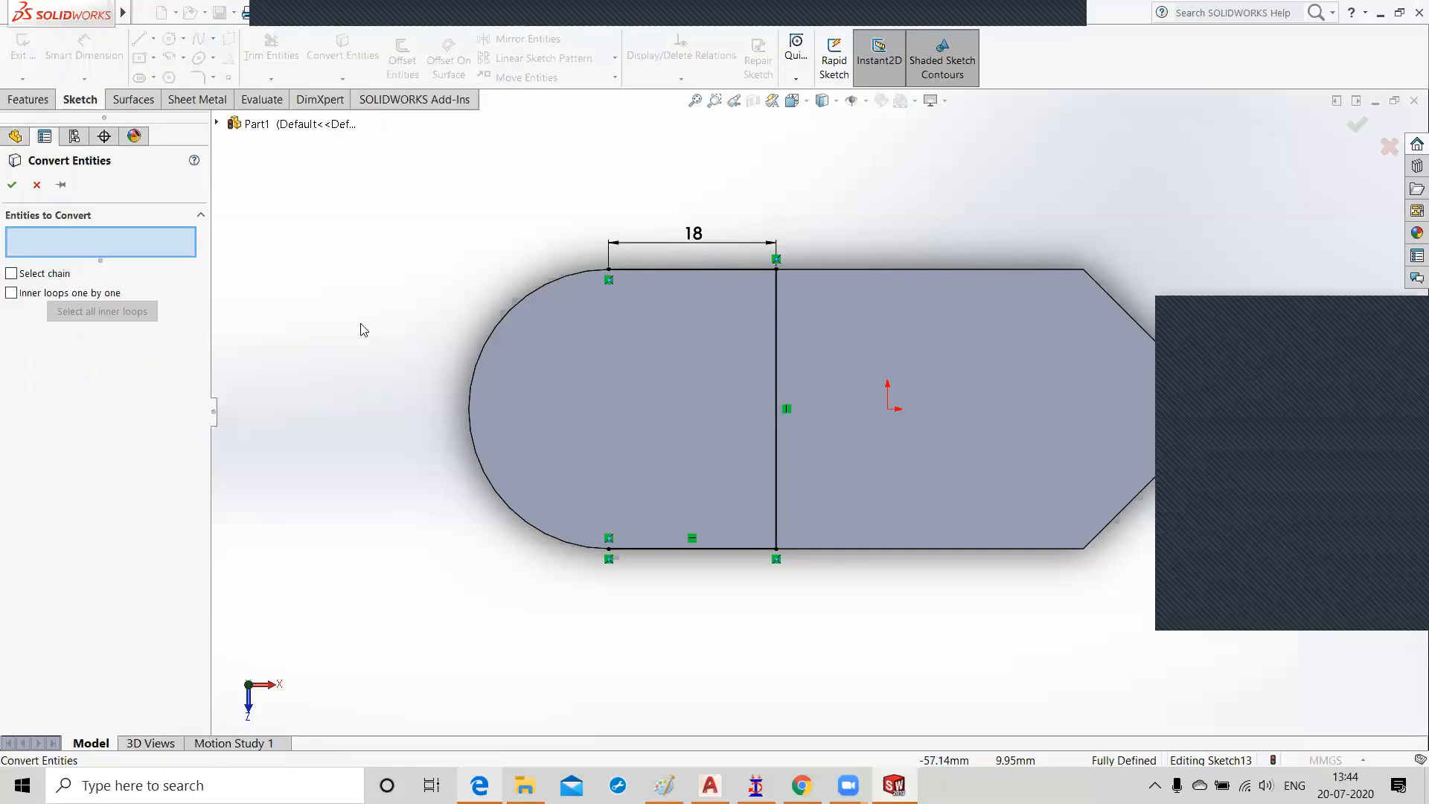
pyautogui.click(478, 364)
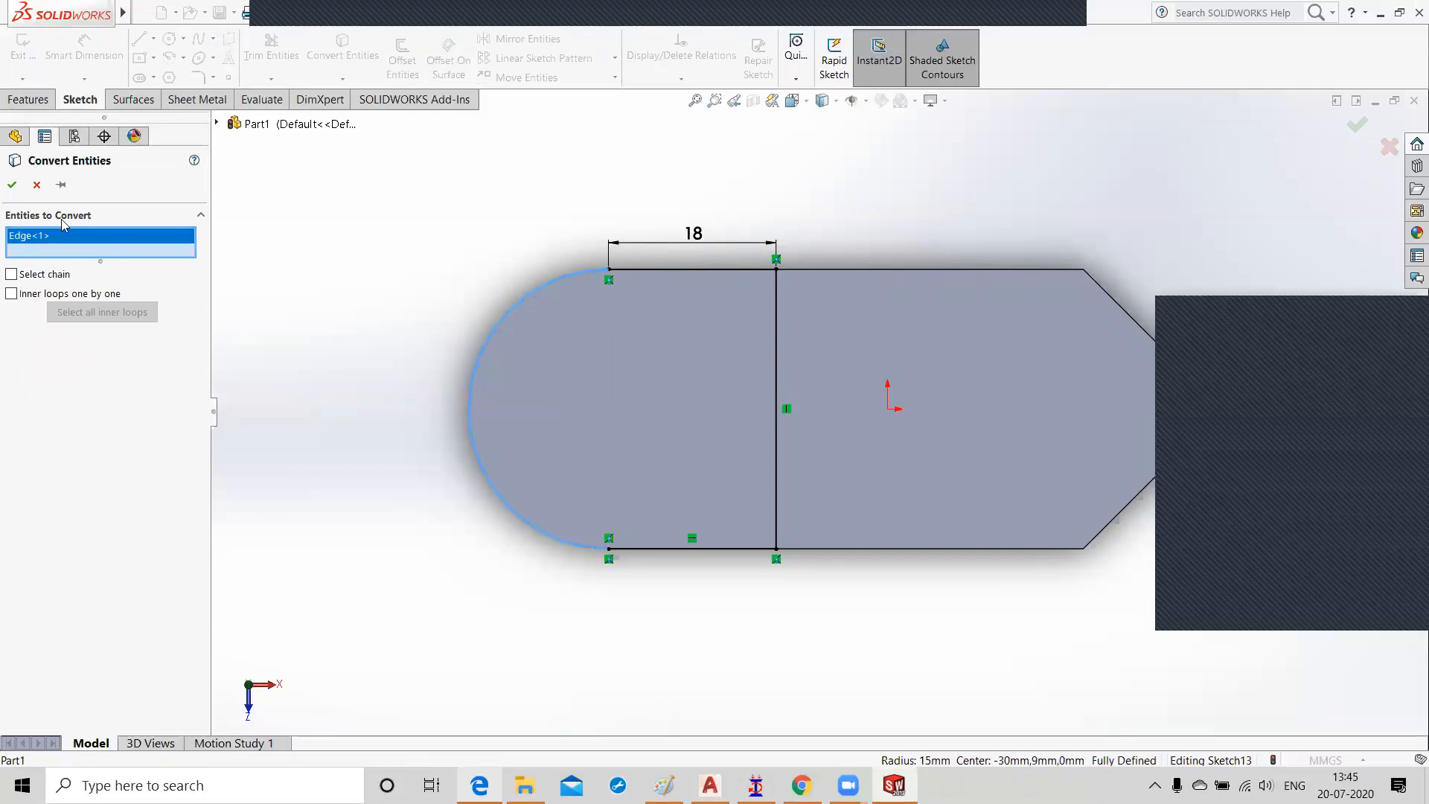
pyautogui.click(12, 185)
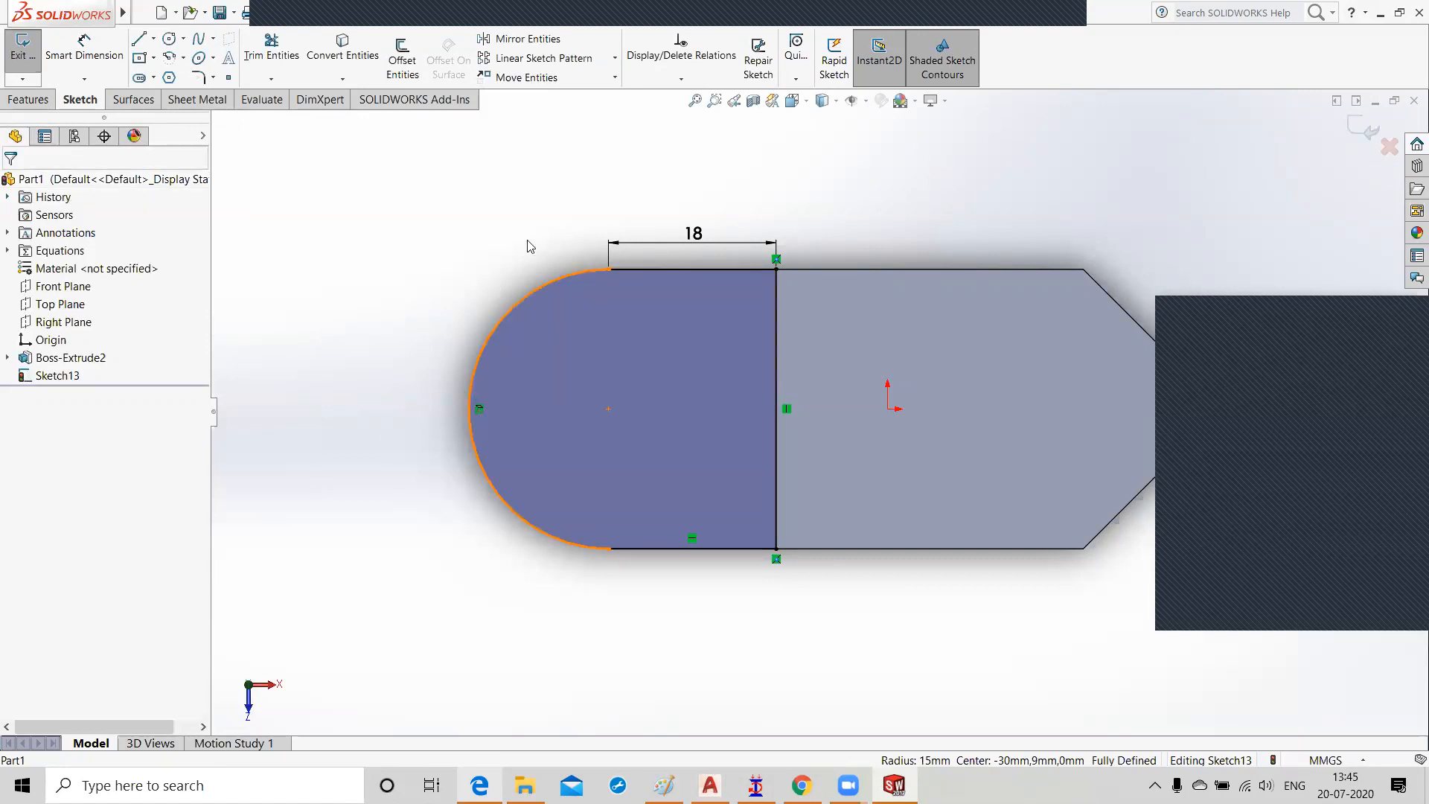
pyautogui.click(539, 287)
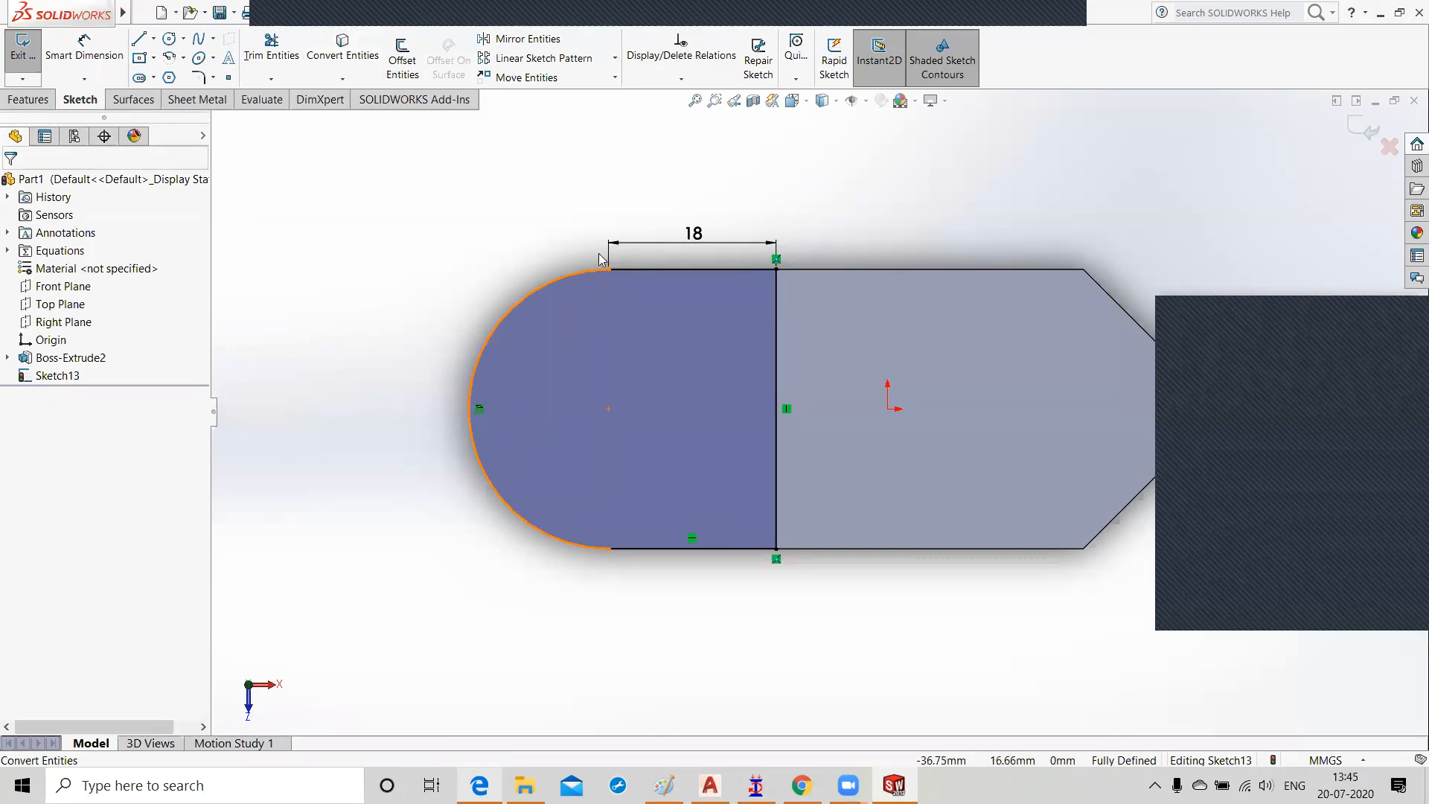
pyautogui.click(1352, 131)
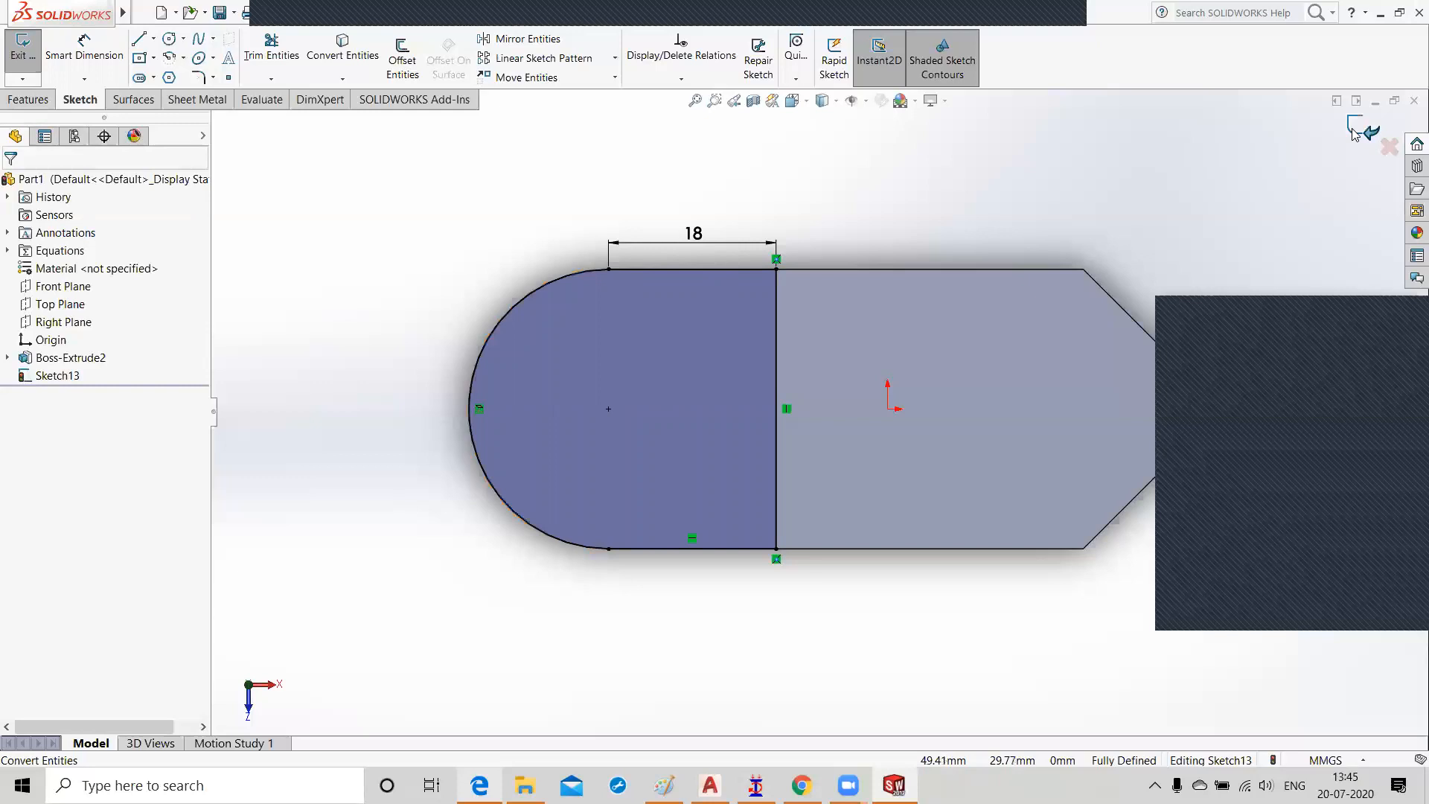
pyautogui.click(1352, 131)
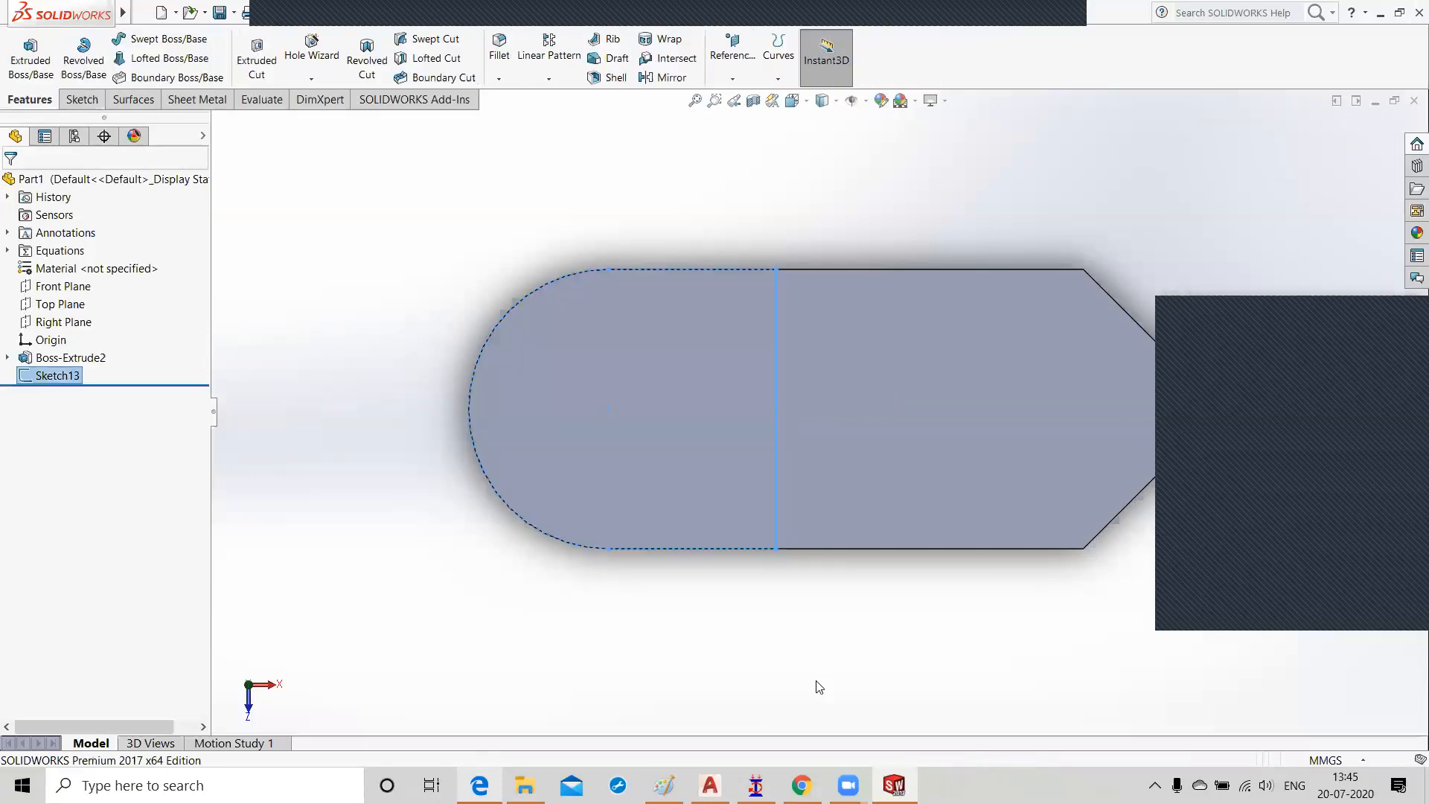
# Step: Extrude the closed rounded-end profile upward as a blind boss 21 mm deep, merged with the base plate
pyautogui.moveTo(771, 686); pyautogui.dragTo(768, 590, button='middle')
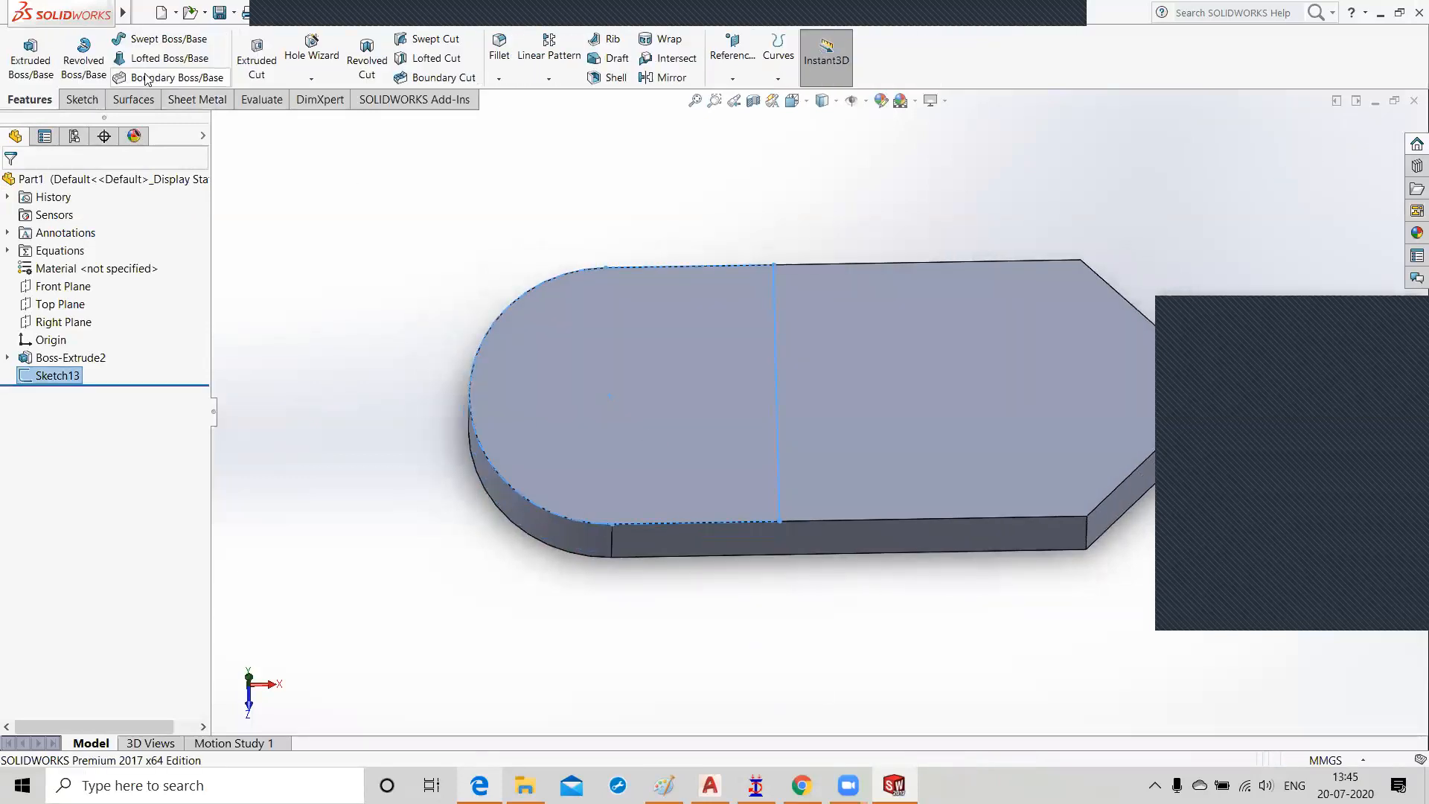
pyautogui.click(44, 67)
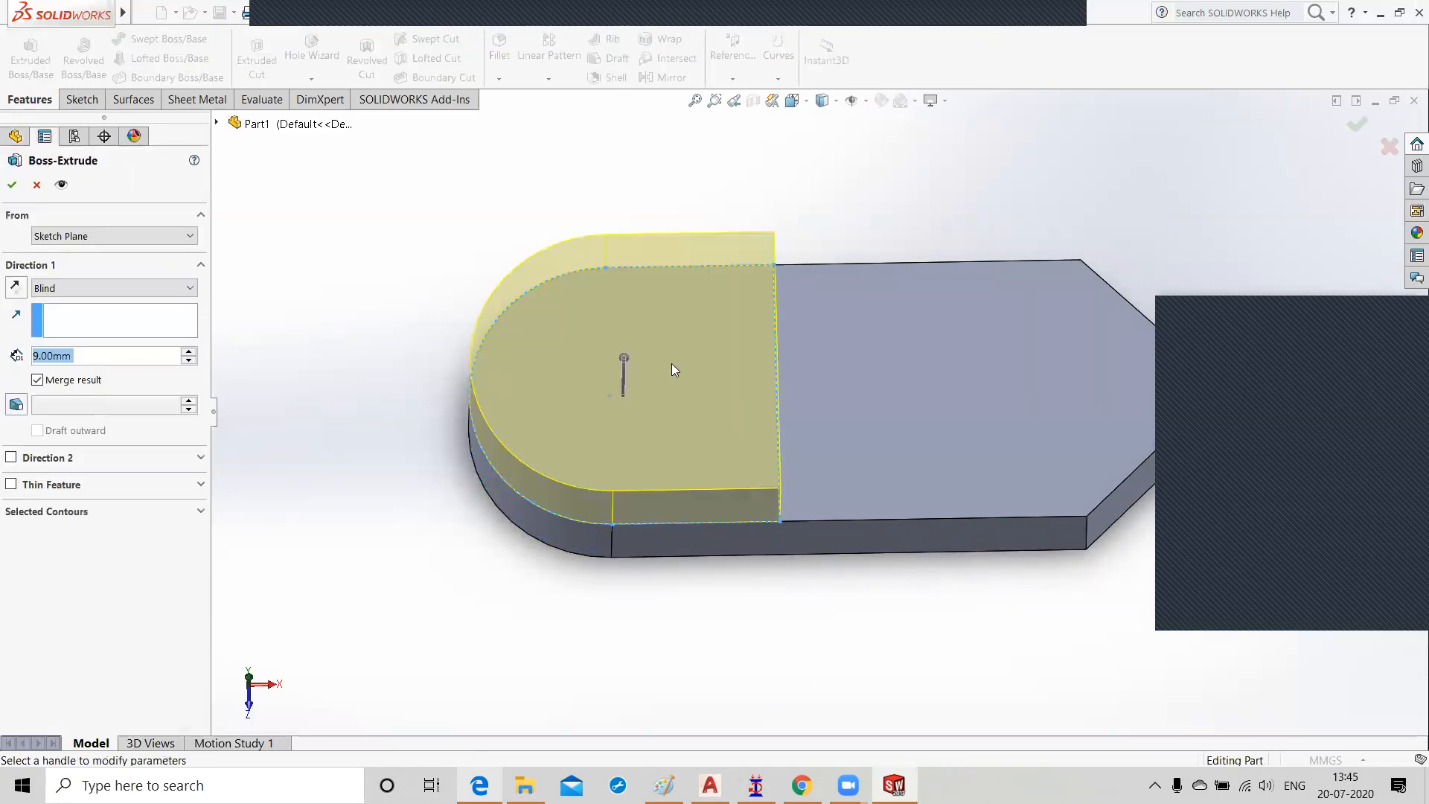
pyautogui.moveTo(638, 622); pyautogui.dragTo(635, 584, button='middle')
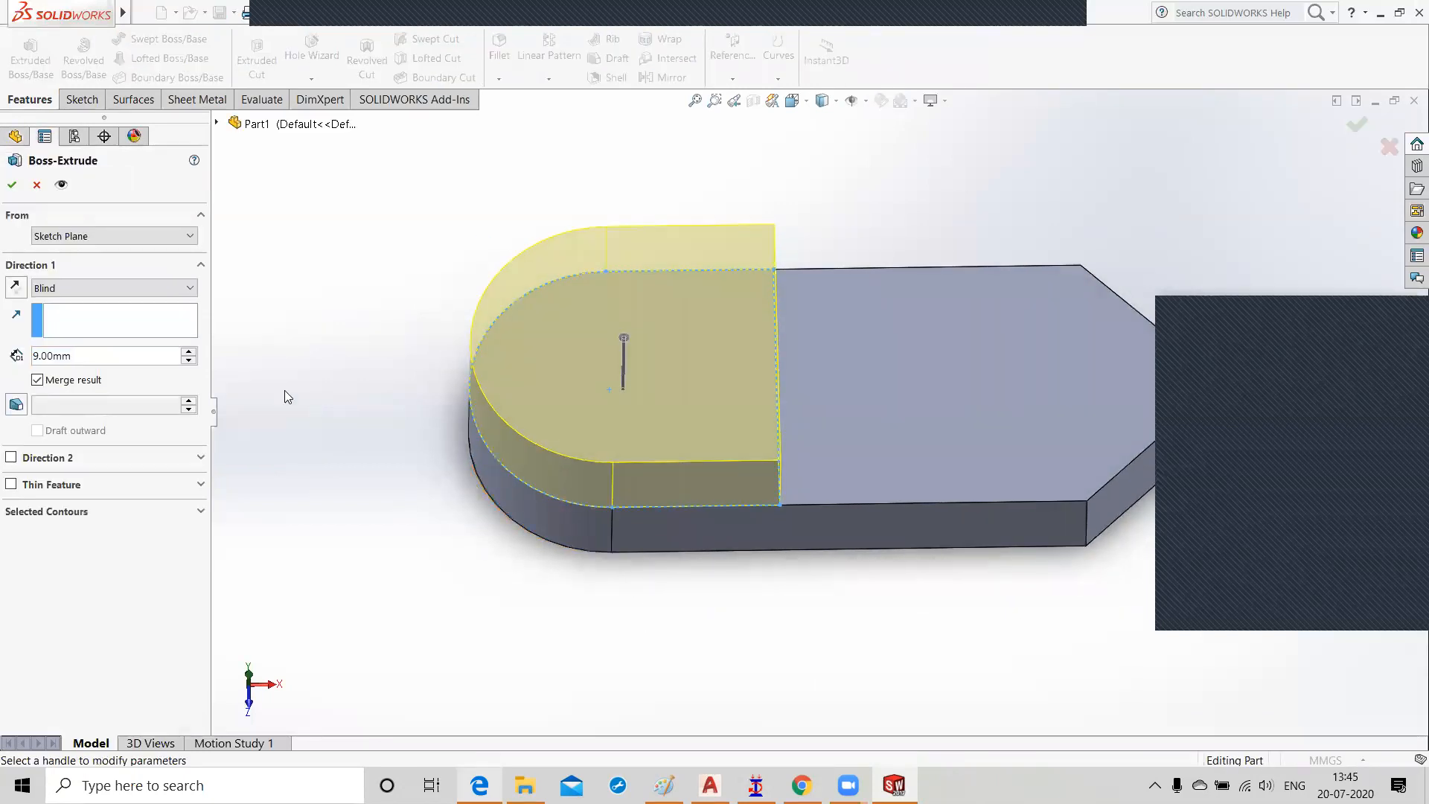
pyautogui.click(87, 357)
pyautogui.moveTo(85, 357); pyautogui.dragTo(19, 348)
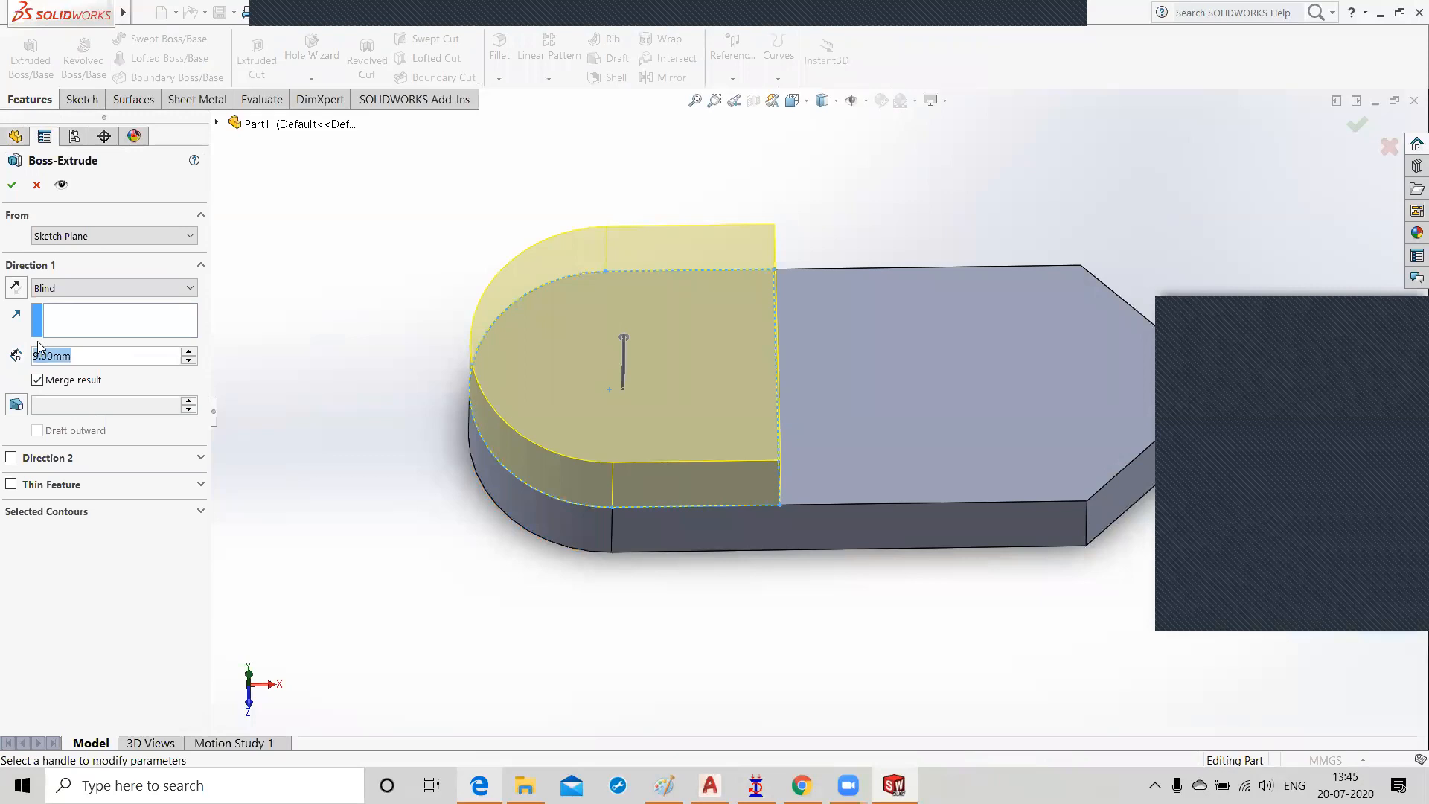
pyautogui.write('21')
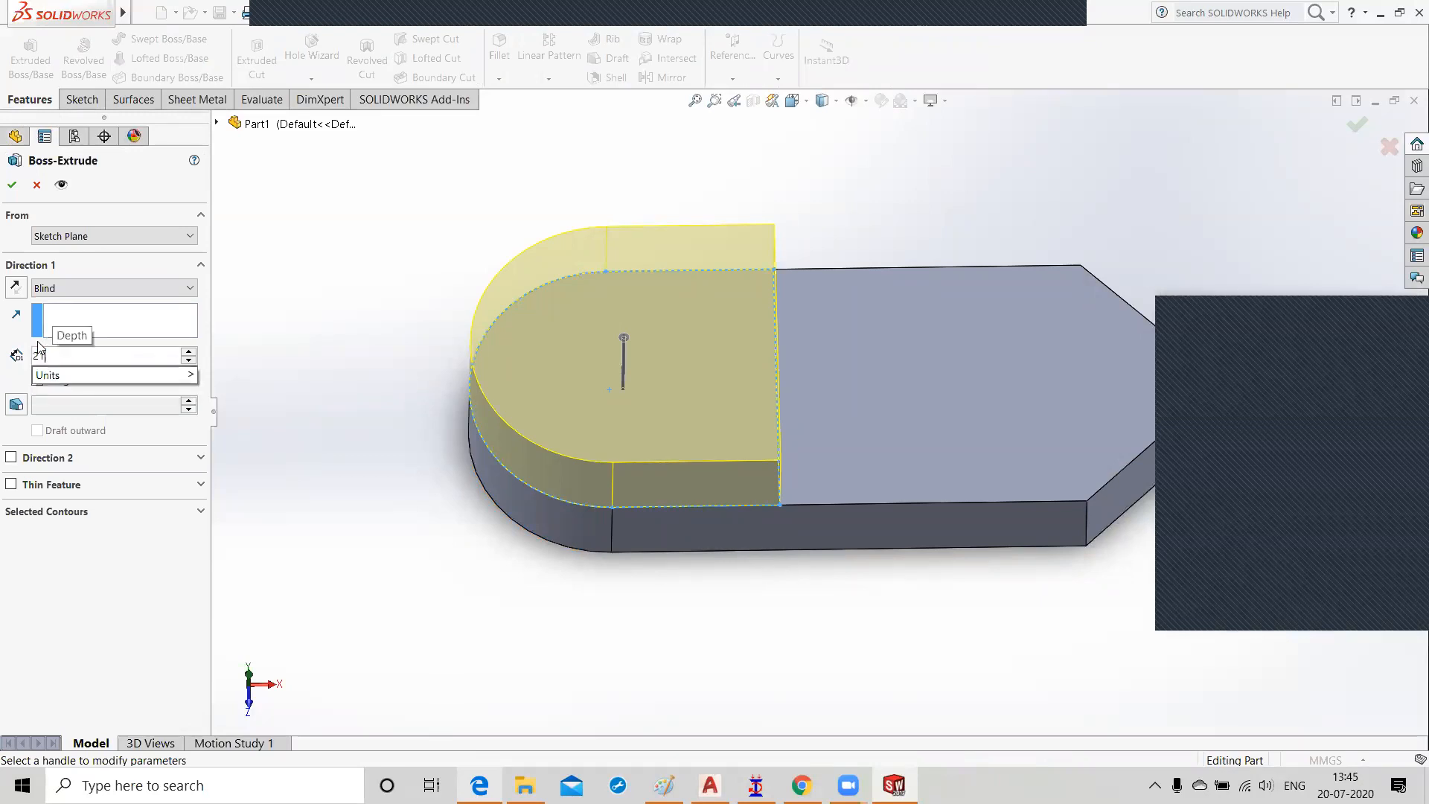
pyautogui.press('Return')
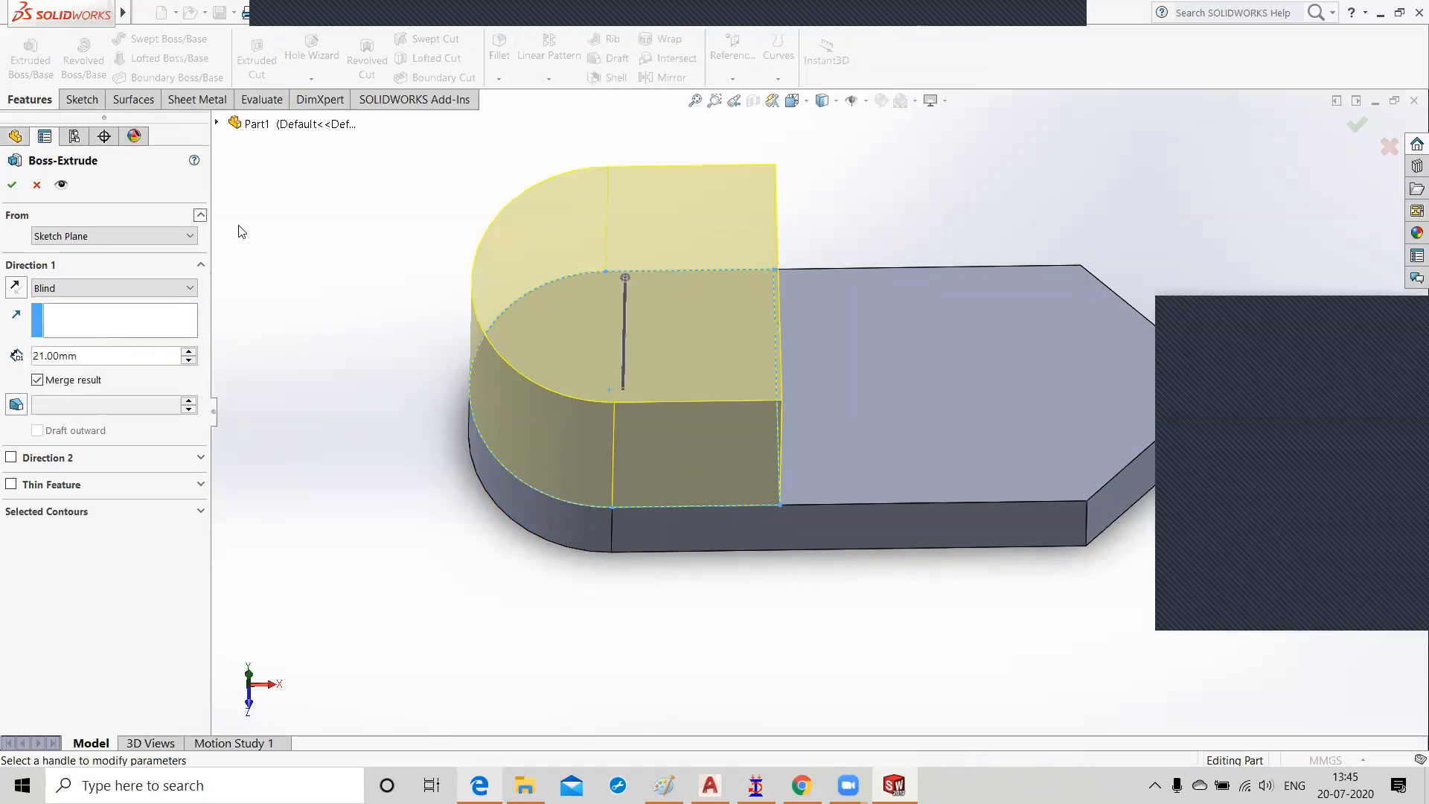
pyautogui.click(12, 184)
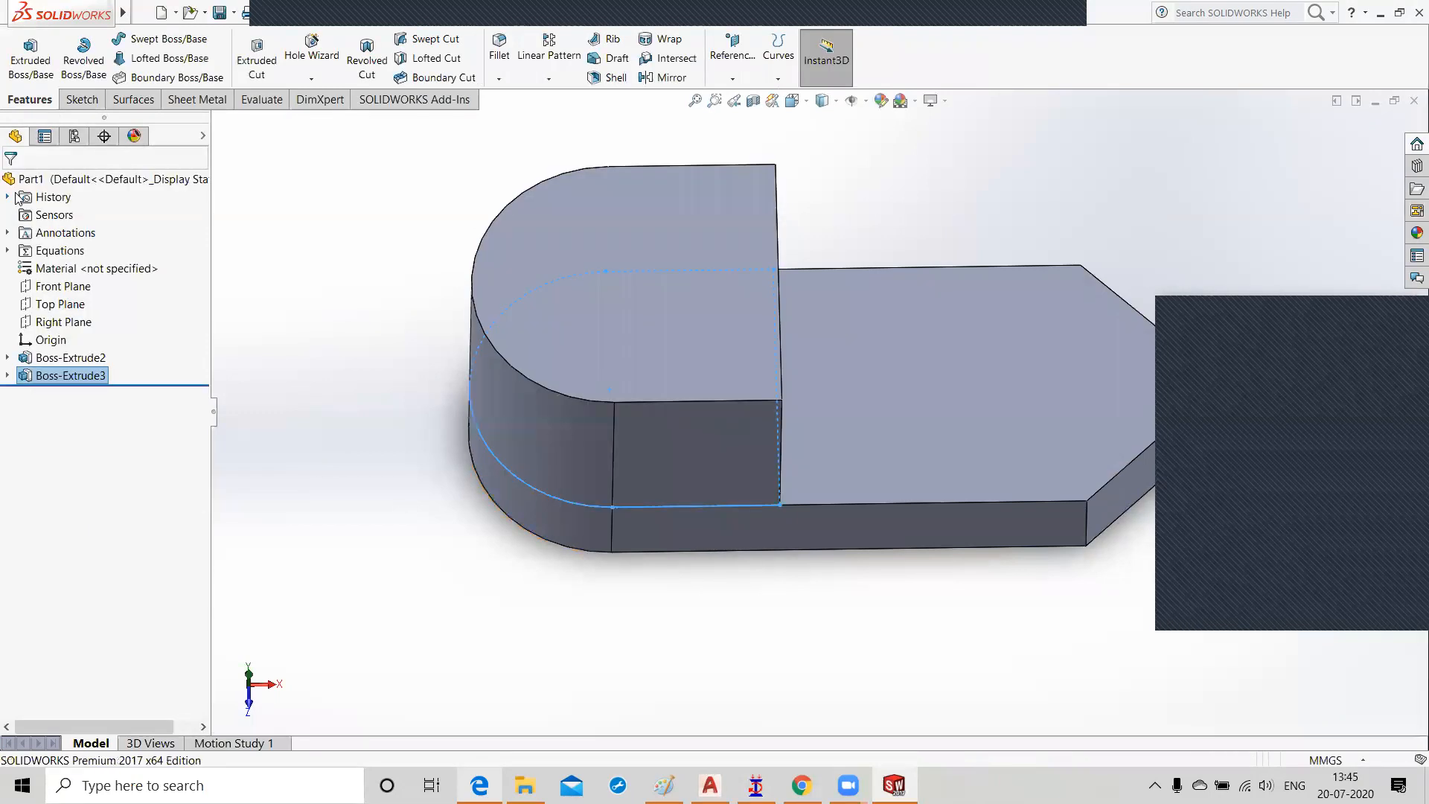
# Step: Sketch a circle about 10.3 mm in diameter on the raised block's top face, centred on its rounded end's arc centre
pyautogui.click(621, 302)
pyautogui.click(685, 262)
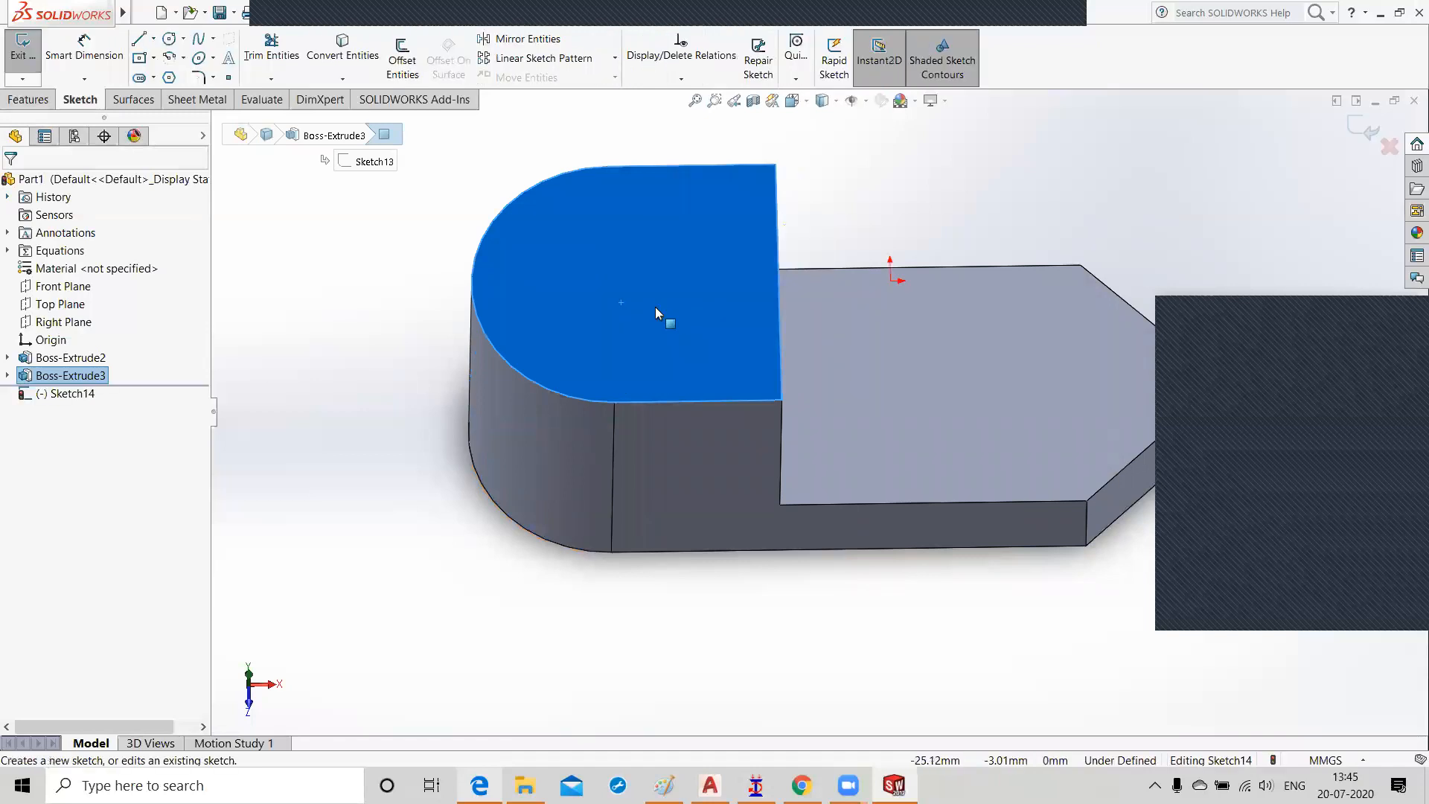
pyautogui.click(170, 41)
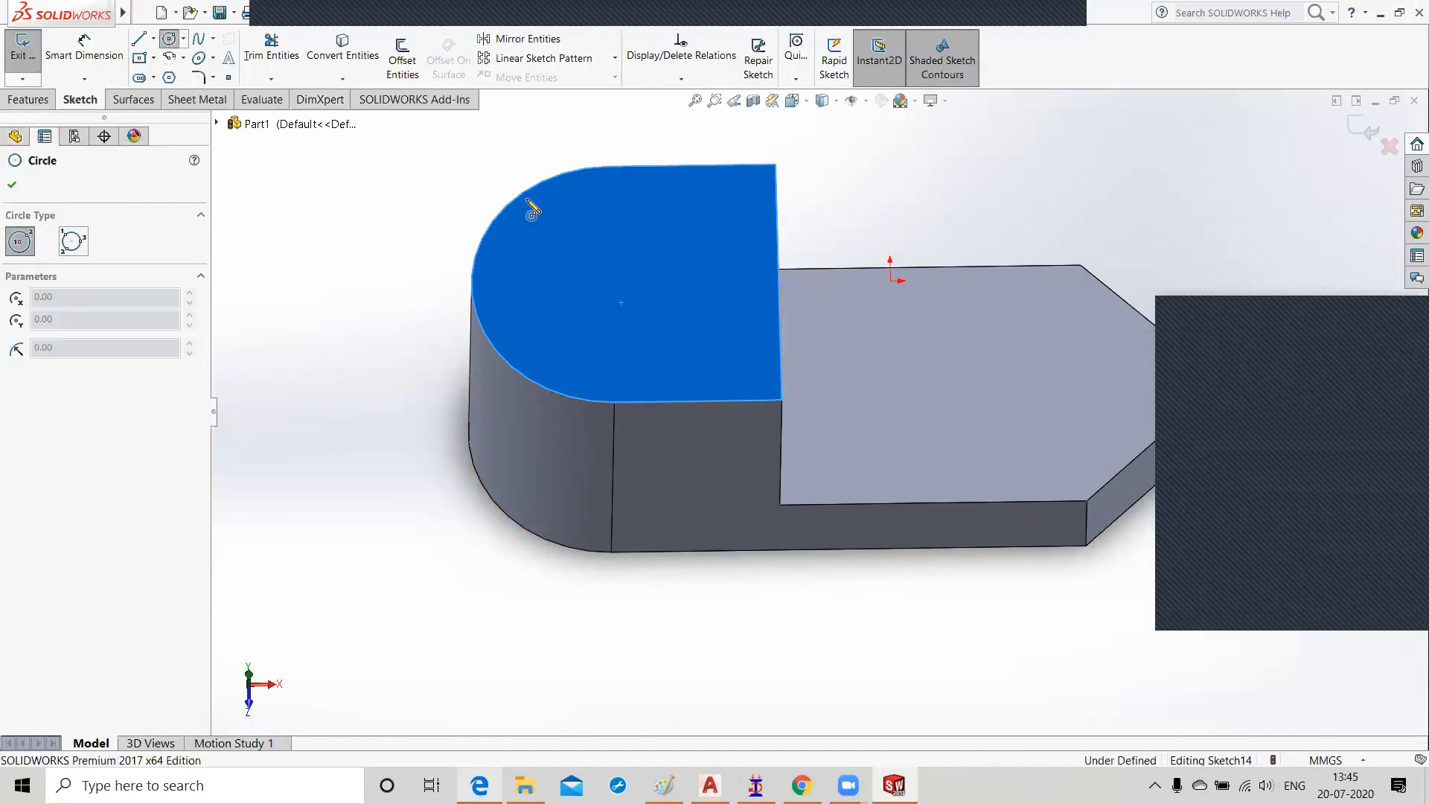
pyautogui.click(611, 284)
pyautogui.click(604, 401)
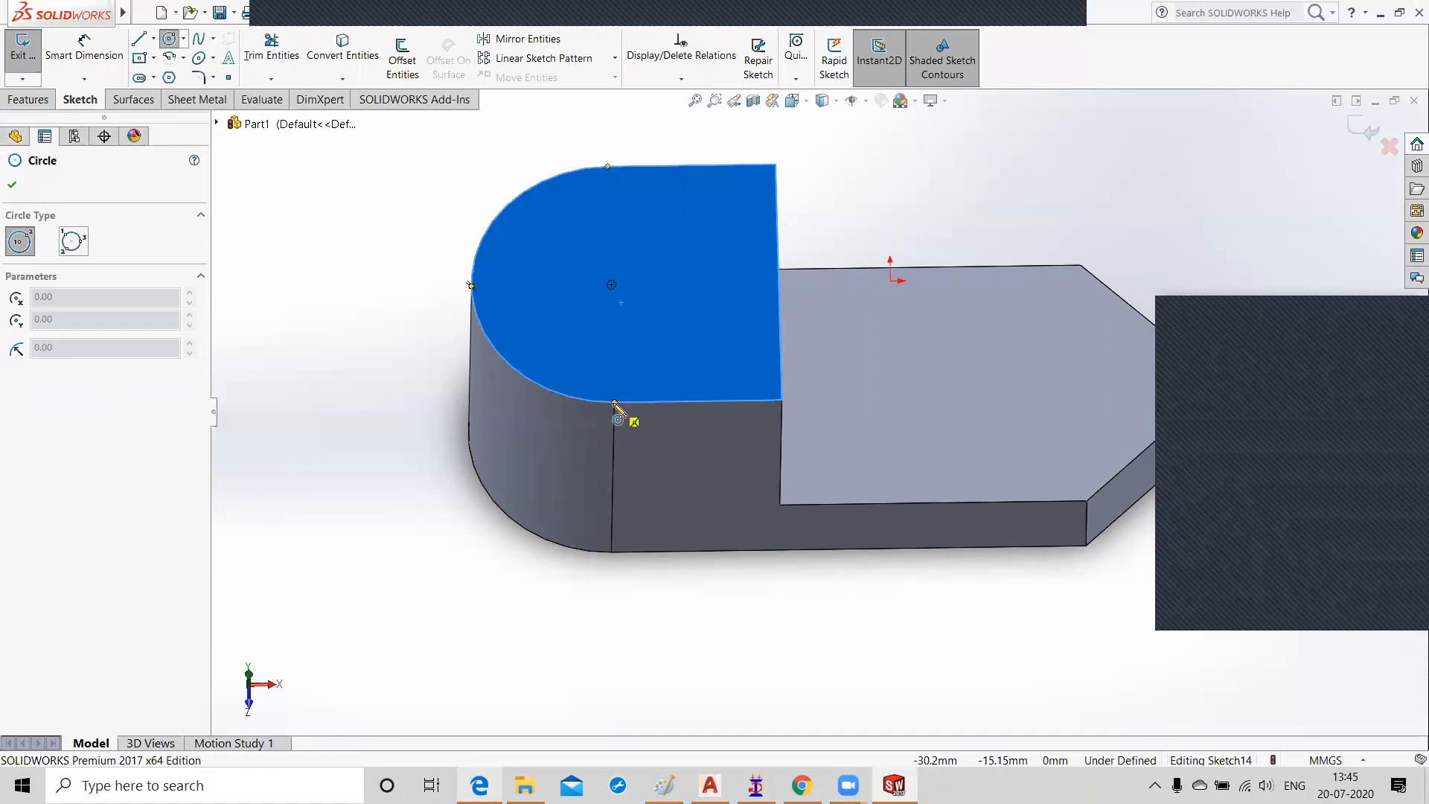
pyautogui.click(611, 284)
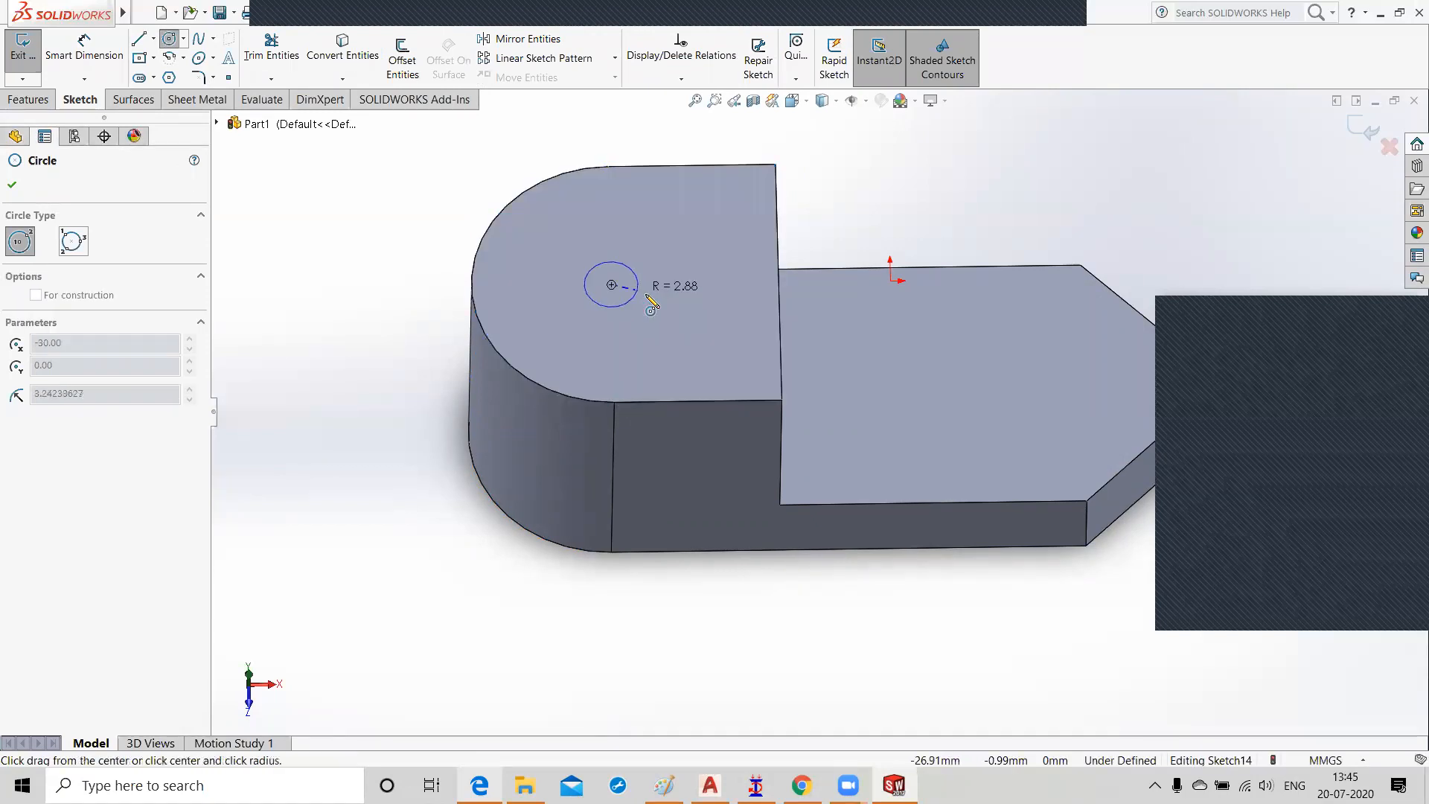
pyautogui.click(655, 302)
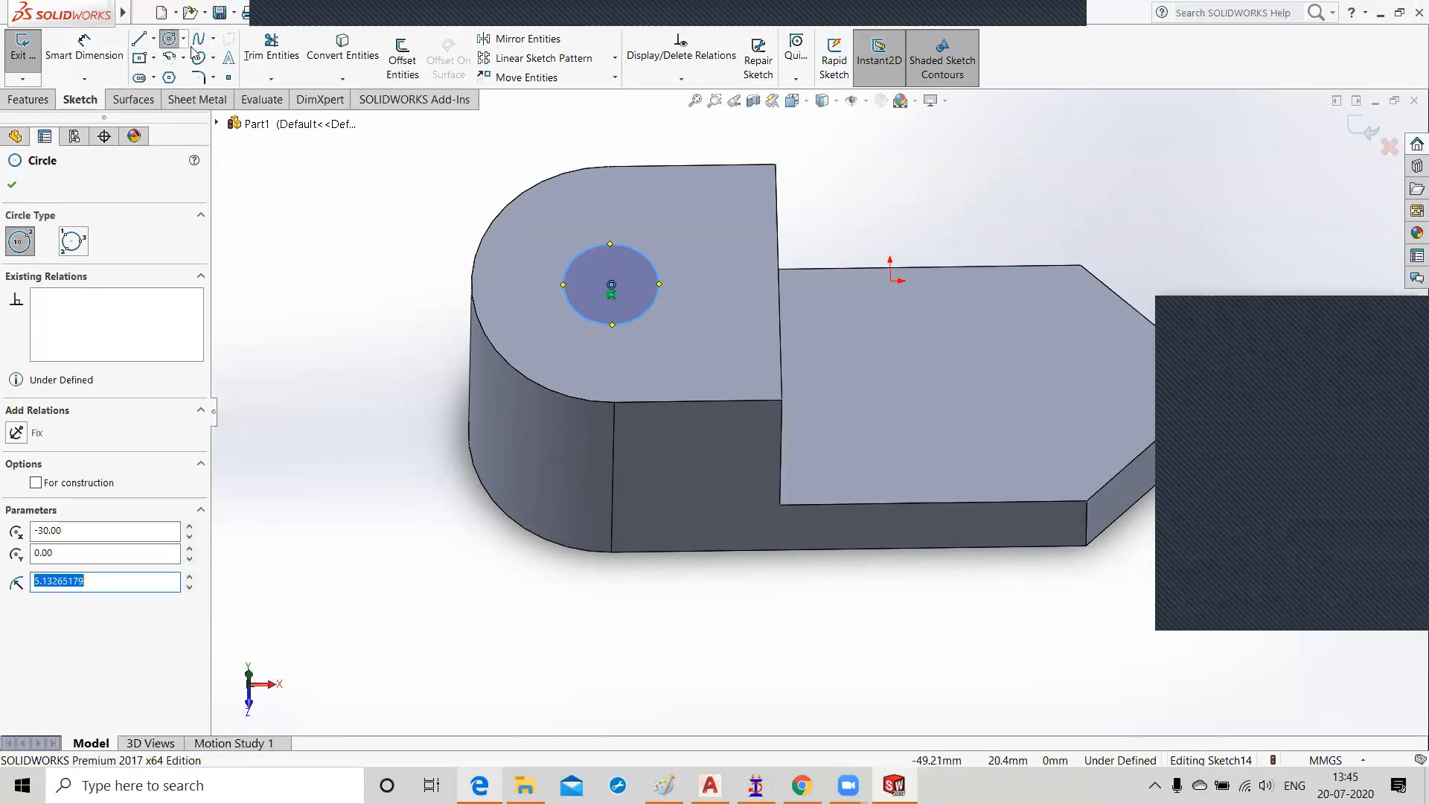
# Step: Dimension the circle's diameter to 15 mm and exit the sketch
pyautogui.click(84, 46)
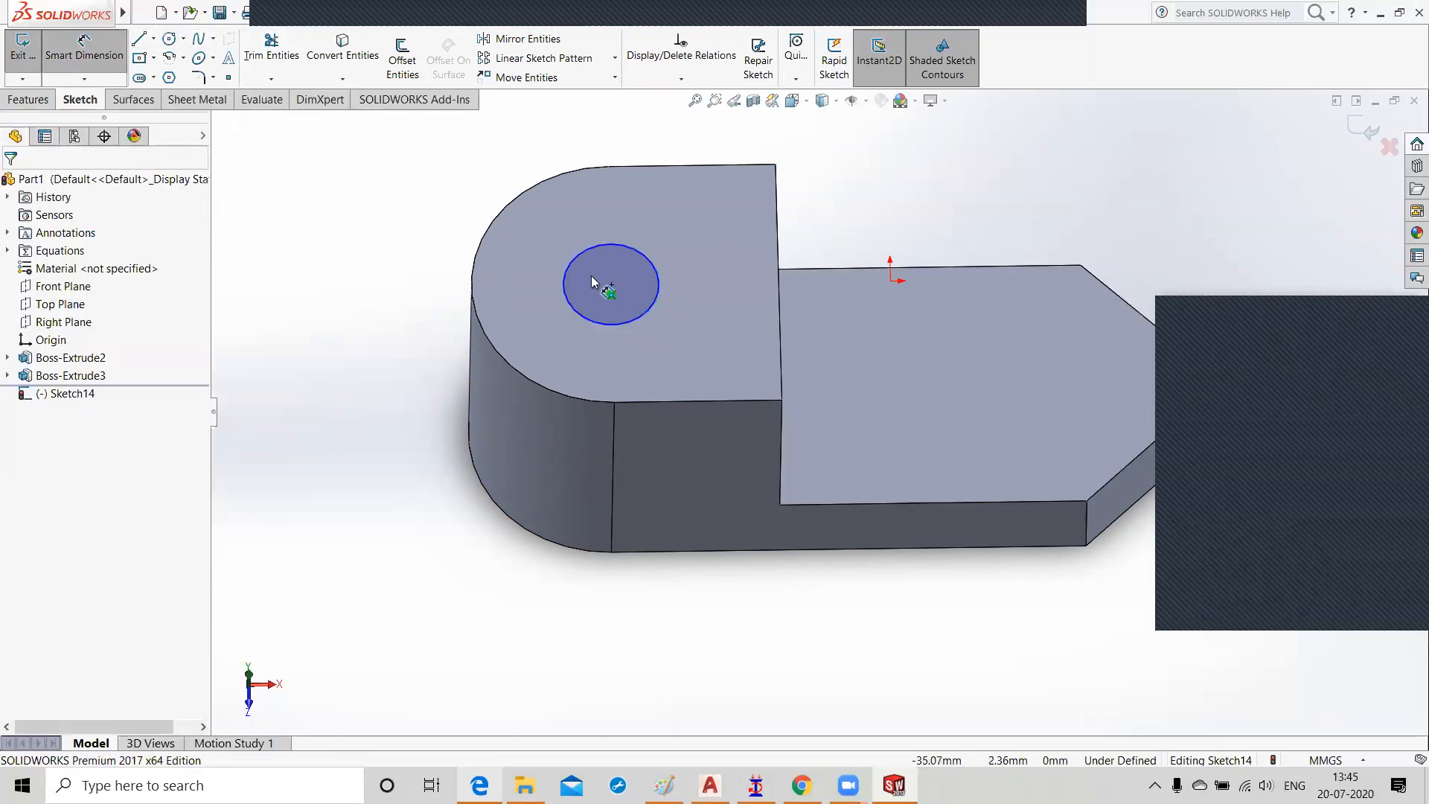
pyautogui.click(569, 268)
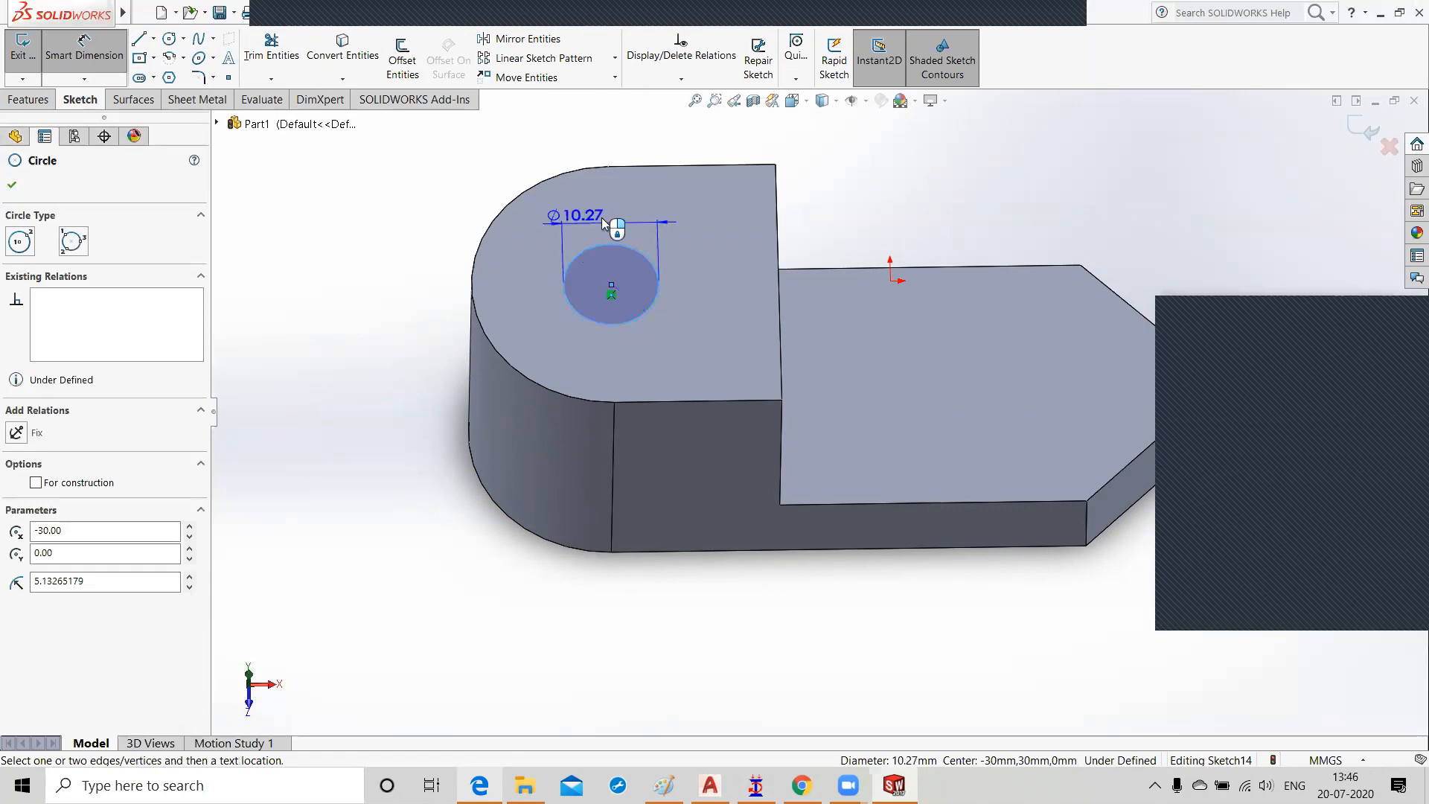
pyautogui.click(603, 207)
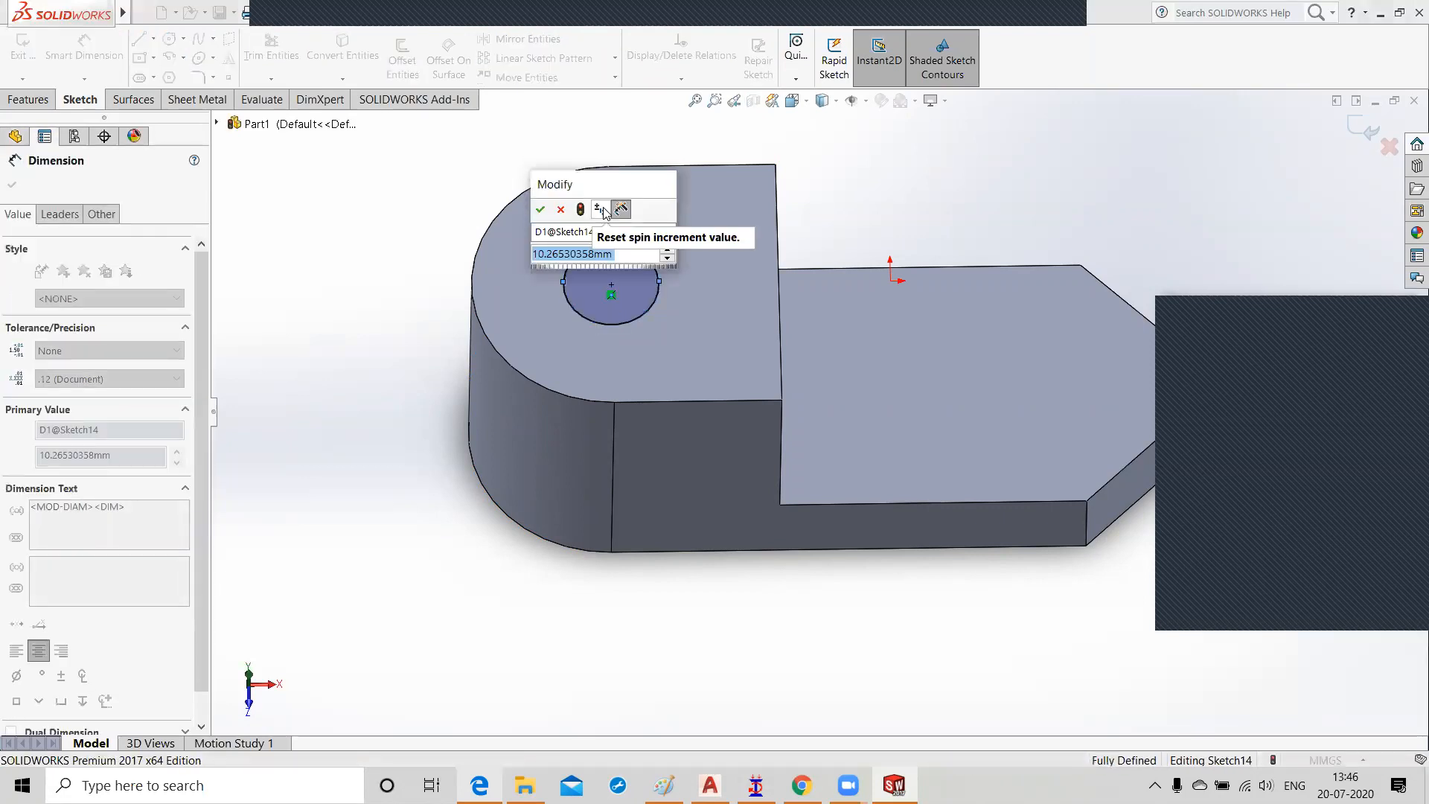
pyautogui.write('1')
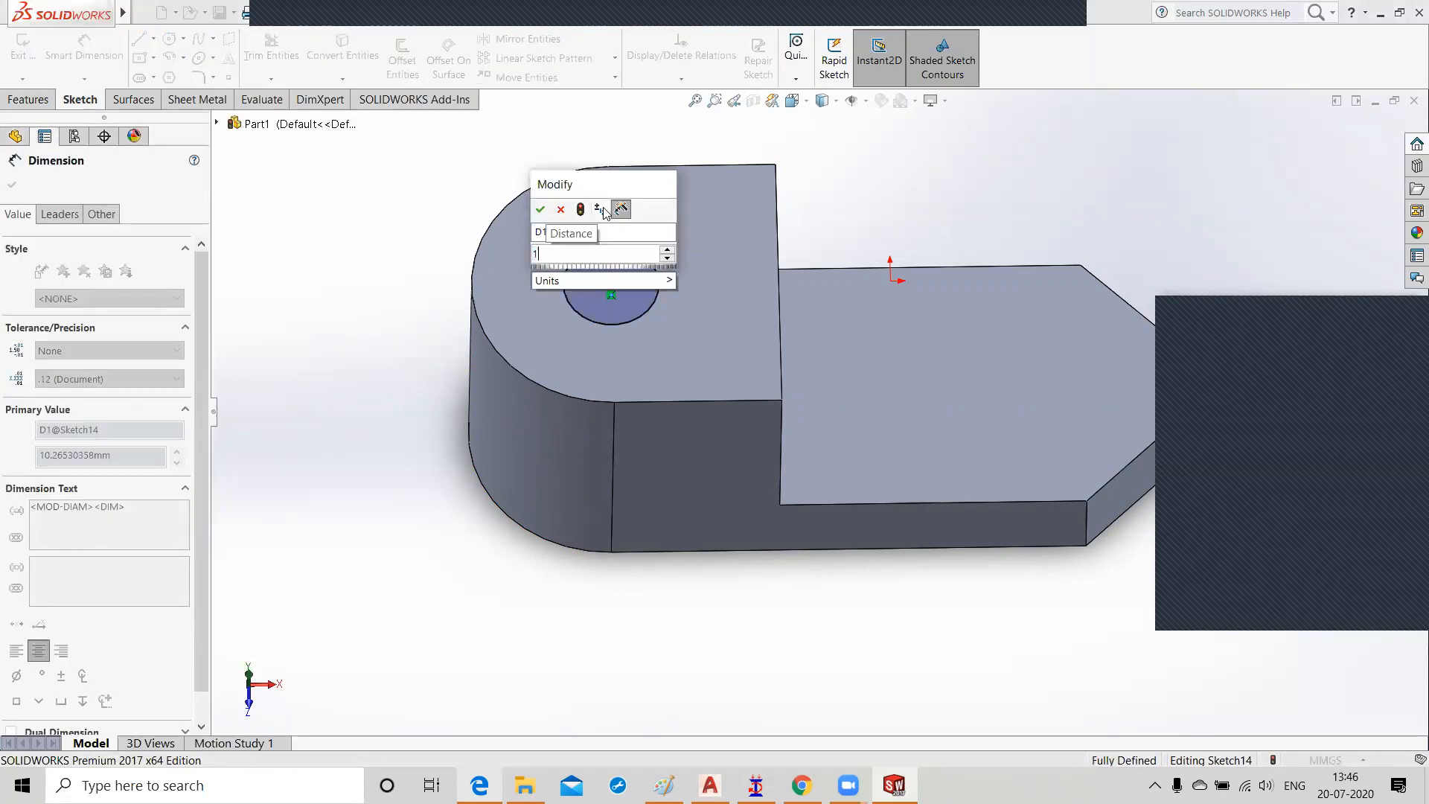
pyautogui.write('5')
pyautogui.click(540, 211)
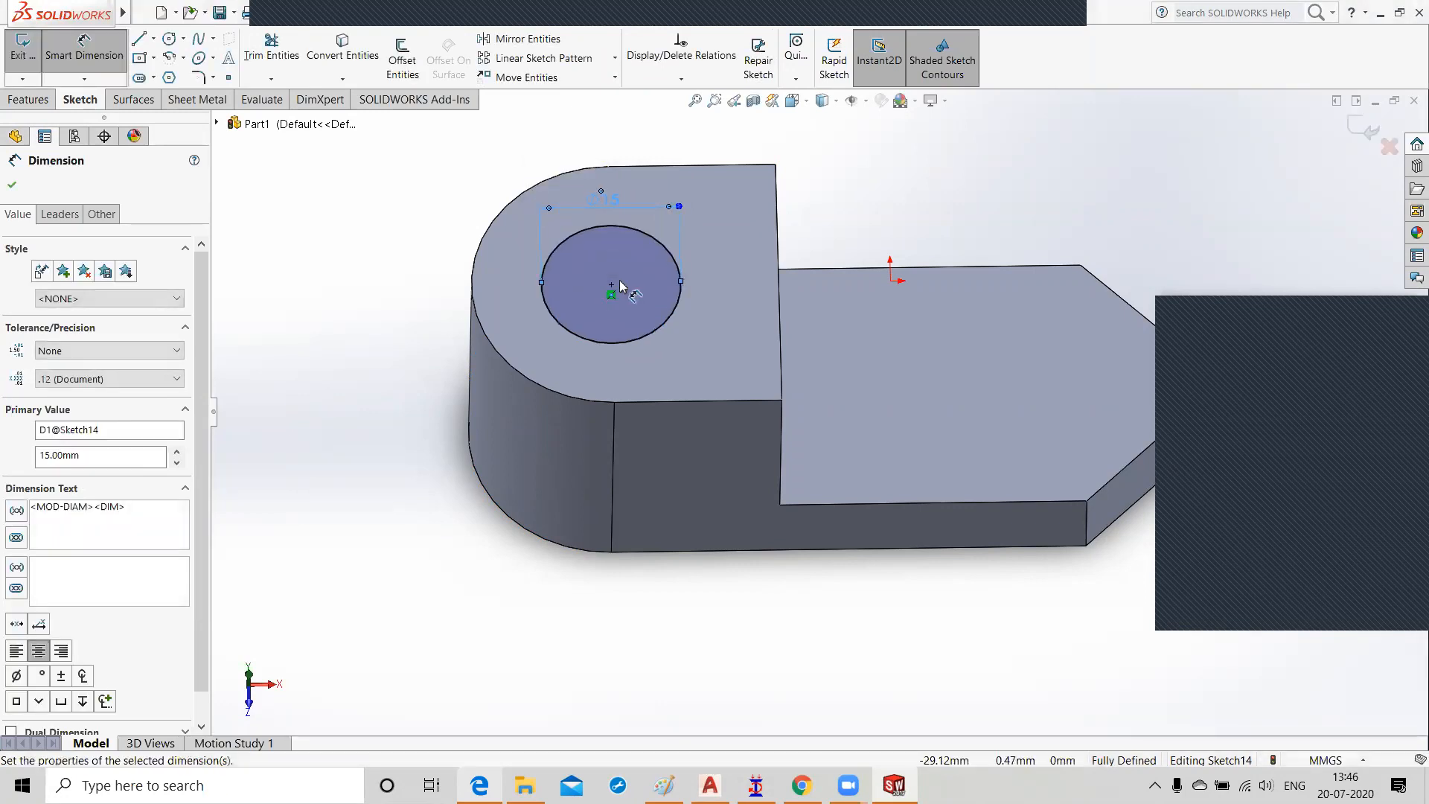
pyautogui.click(1364, 129)
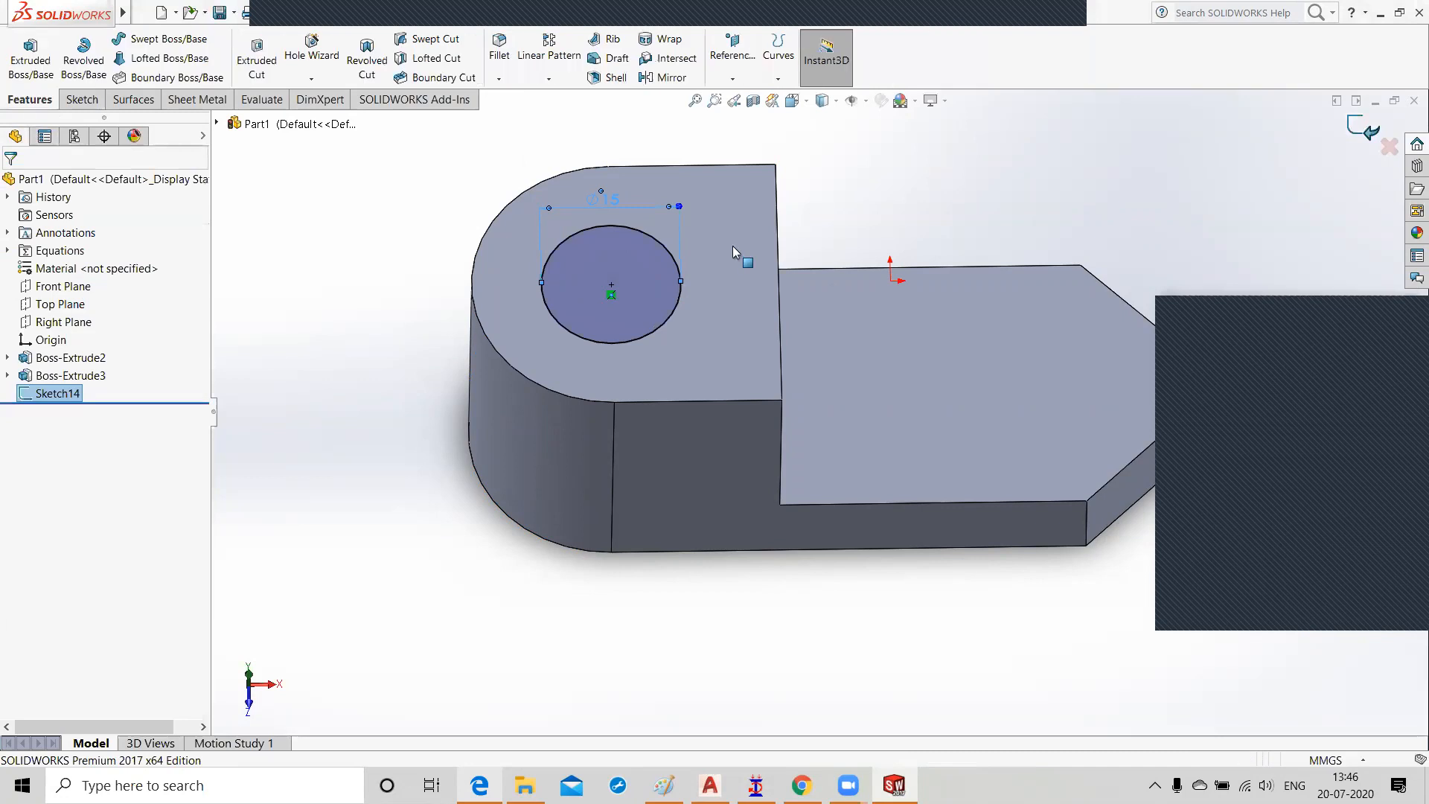
# Step: Cut the circle through the block and base plate with a blind Extruded Cut 30 mm deep
pyautogui.click(251, 57)
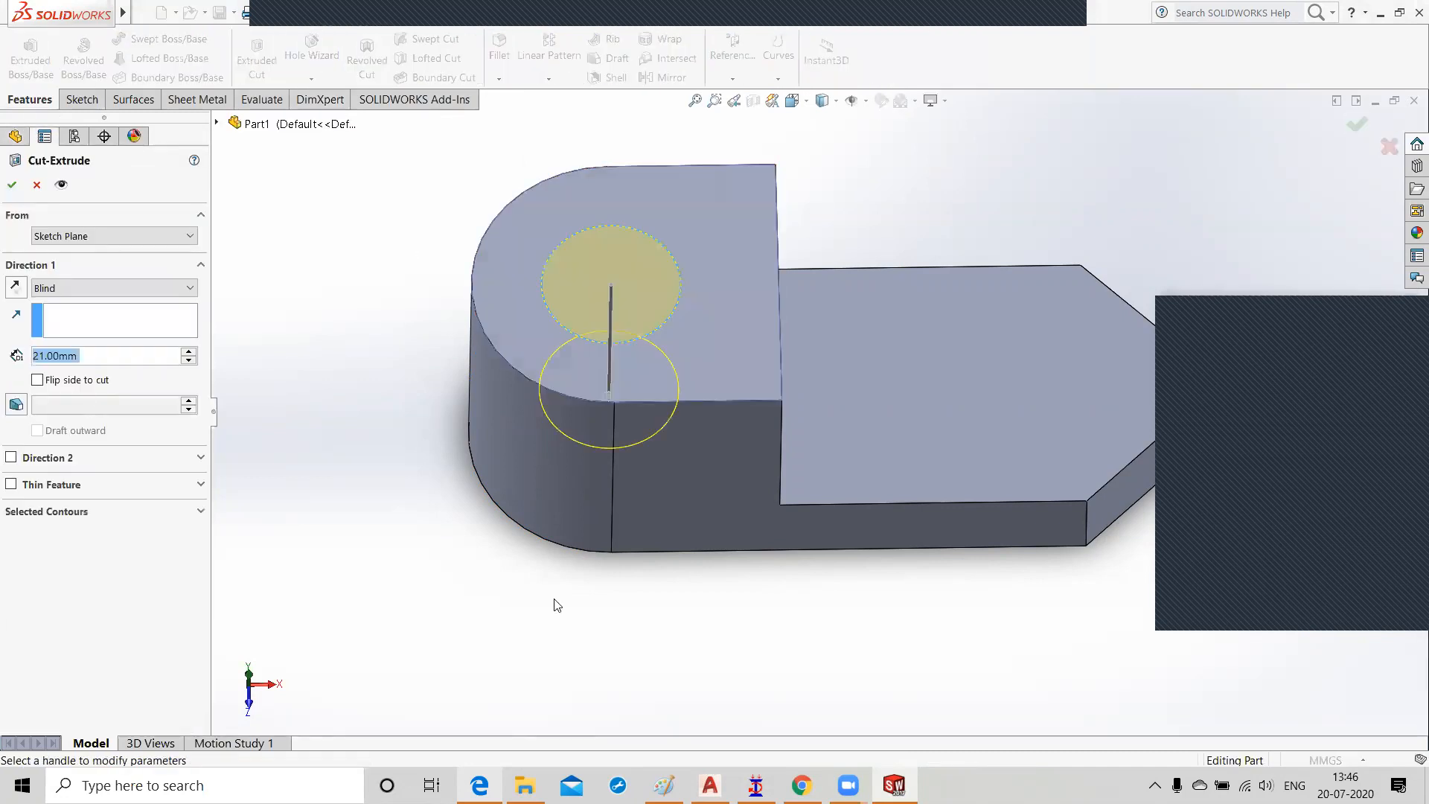
pyautogui.moveTo(600, 452); pyautogui.dragTo(626, 325, button='middle')
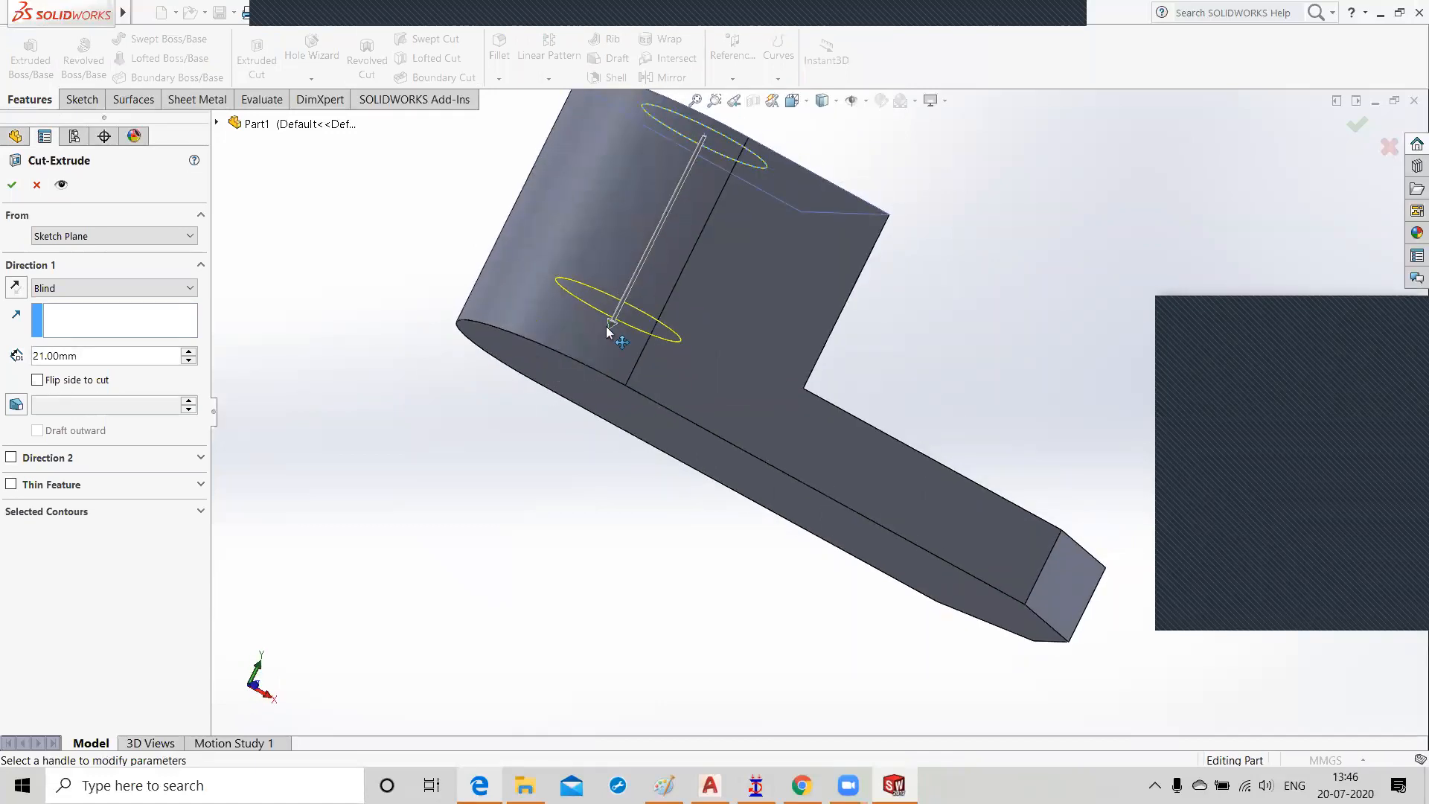
pyautogui.doubleClick(86, 356)
pyautogui.moveTo(85, 356); pyautogui.dragTo(30, 349)
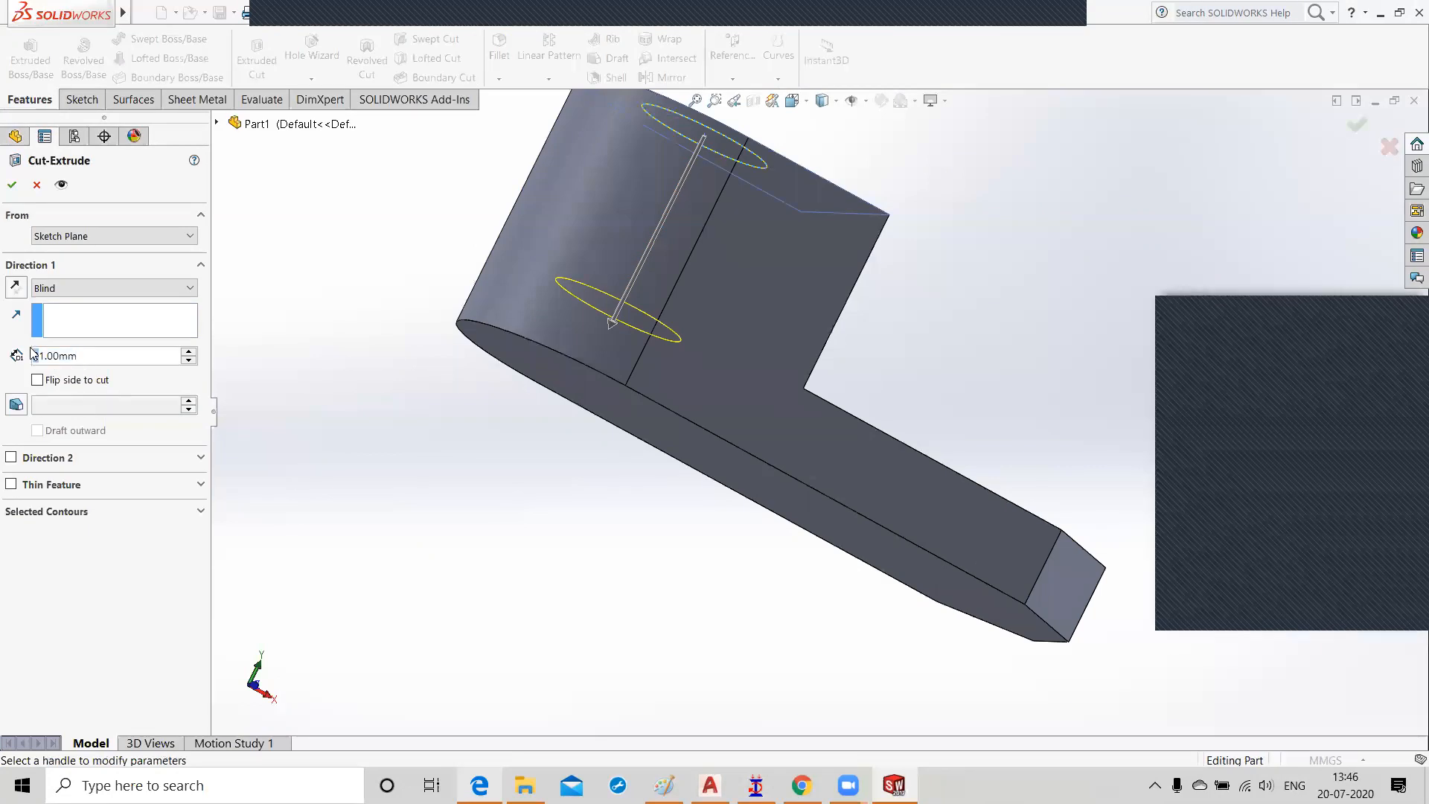
pyautogui.press('Delete')
pyautogui.press('Delete')
pyautogui.press('Delete')
pyautogui.press('Delete')
pyautogui.press('Delete')
pyautogui.press('Delete')
pyautogui.press('Delete')
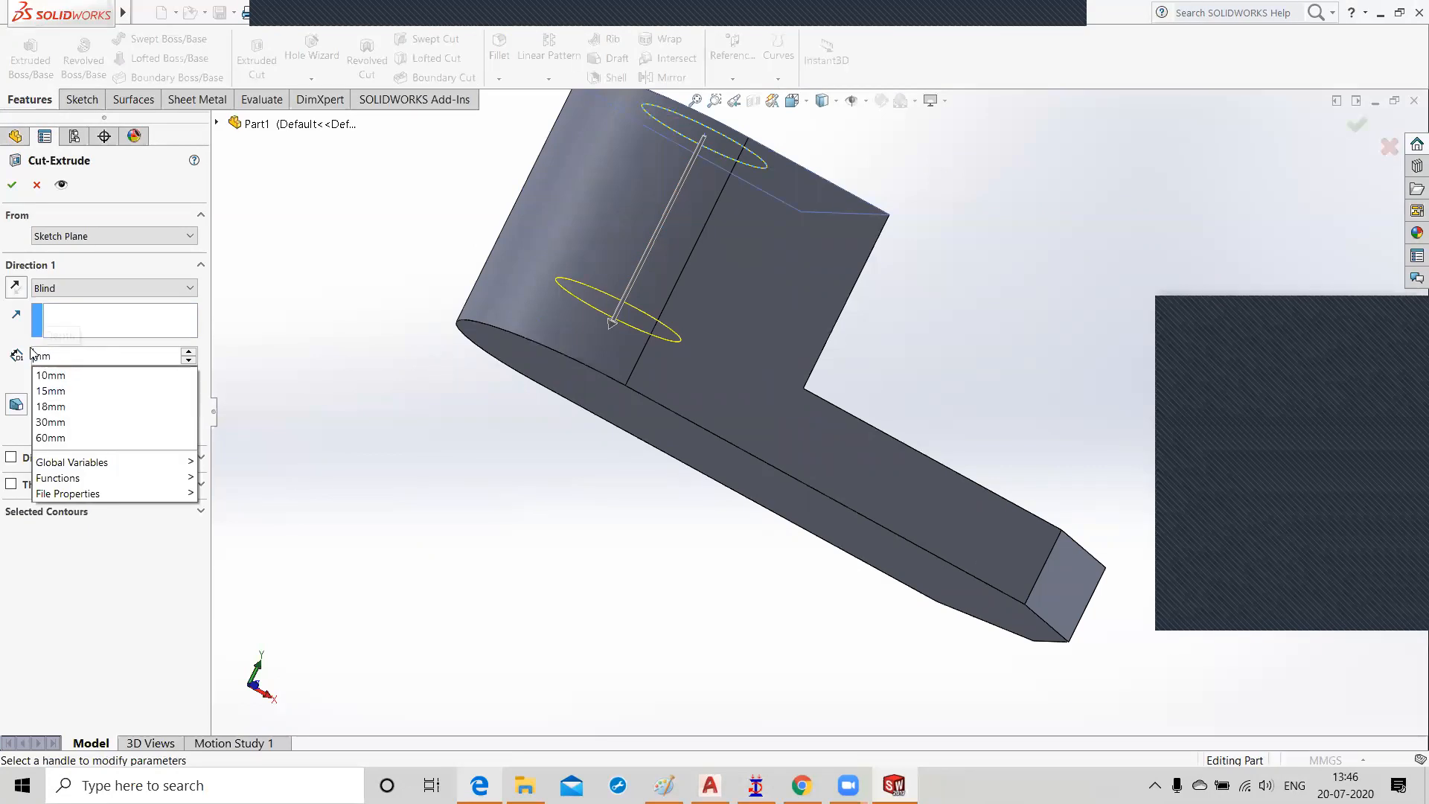
pyautogui.write('30')
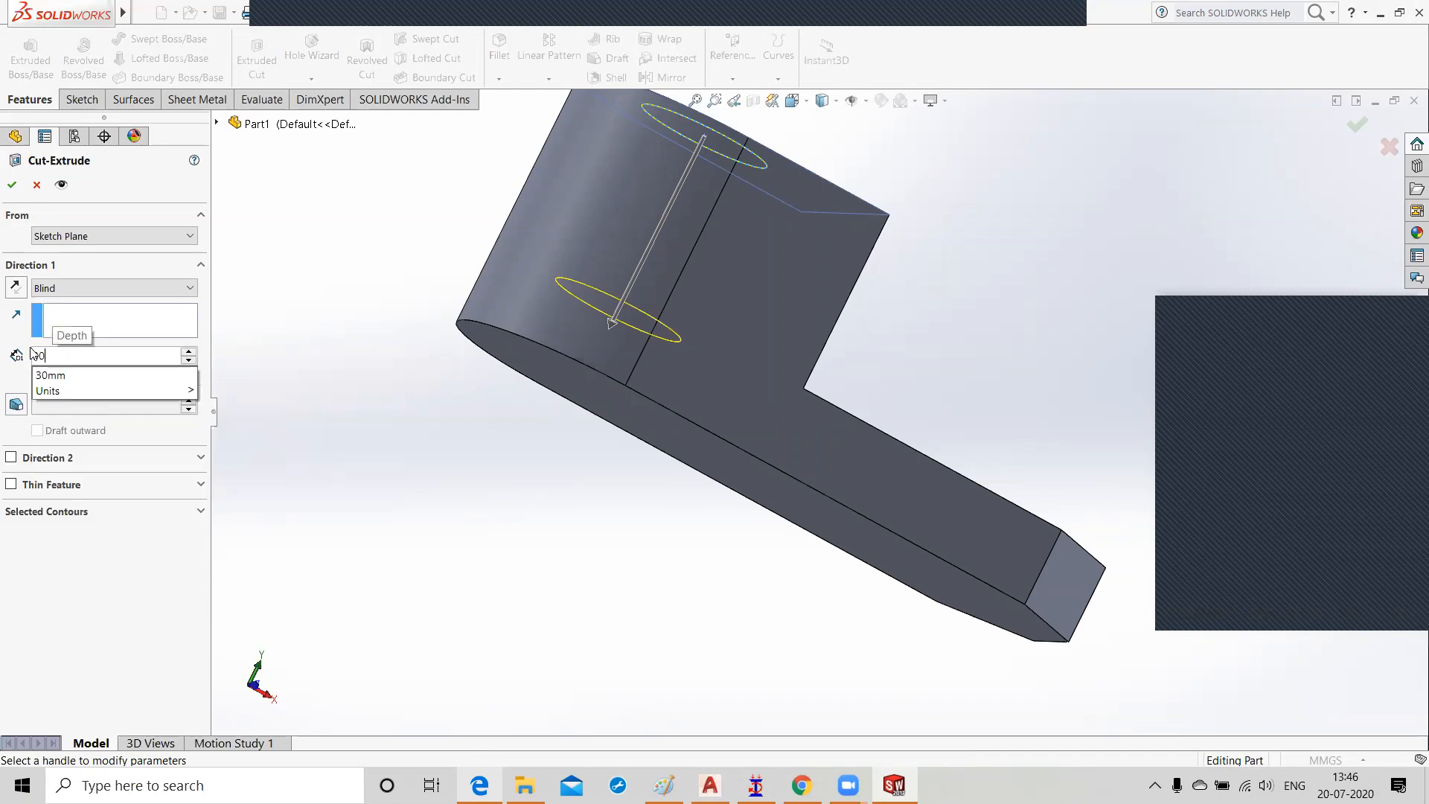
pyautogui.press('Return')
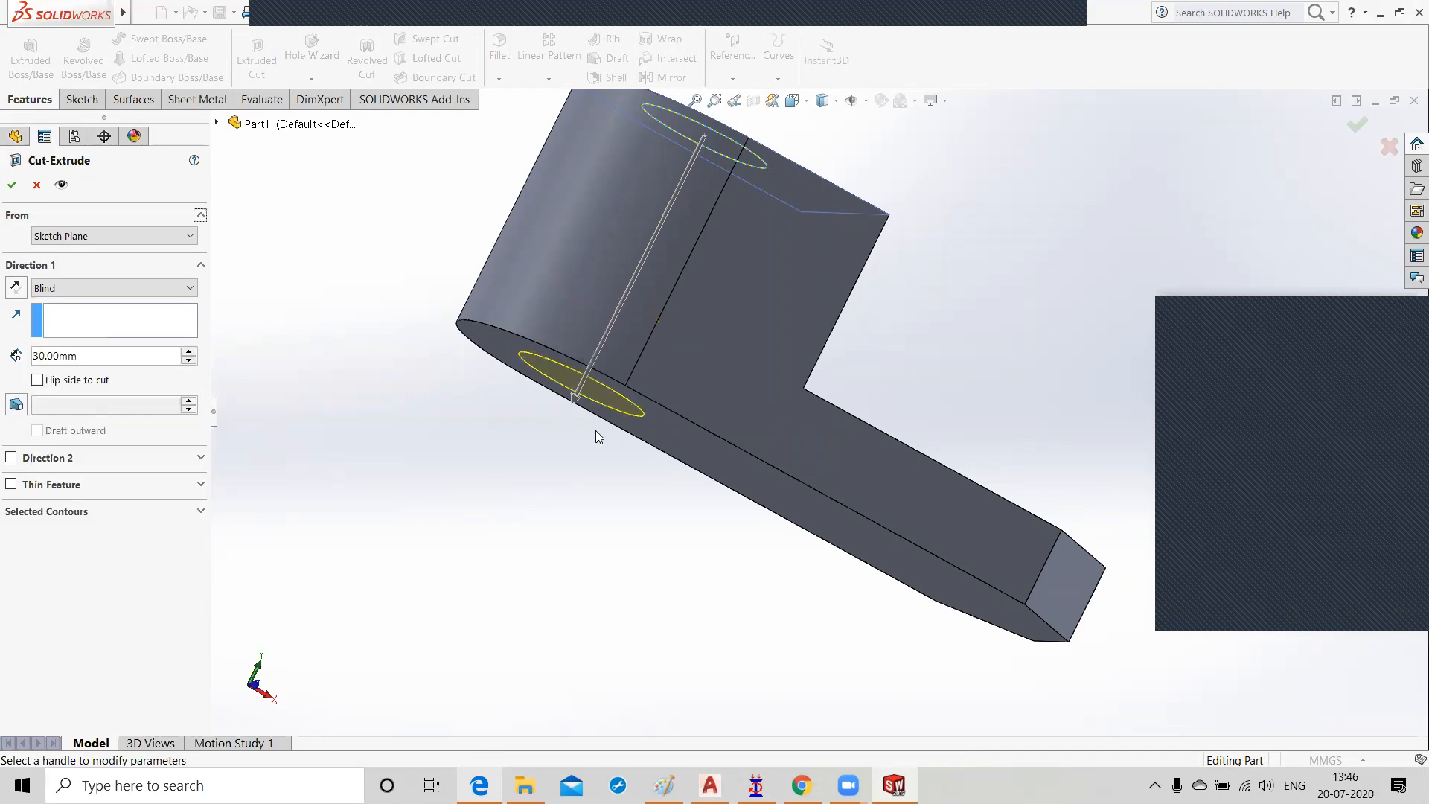
pyautogui.moveTo(570, 512); pyautogui.dragTo(543, 605, button='middle')
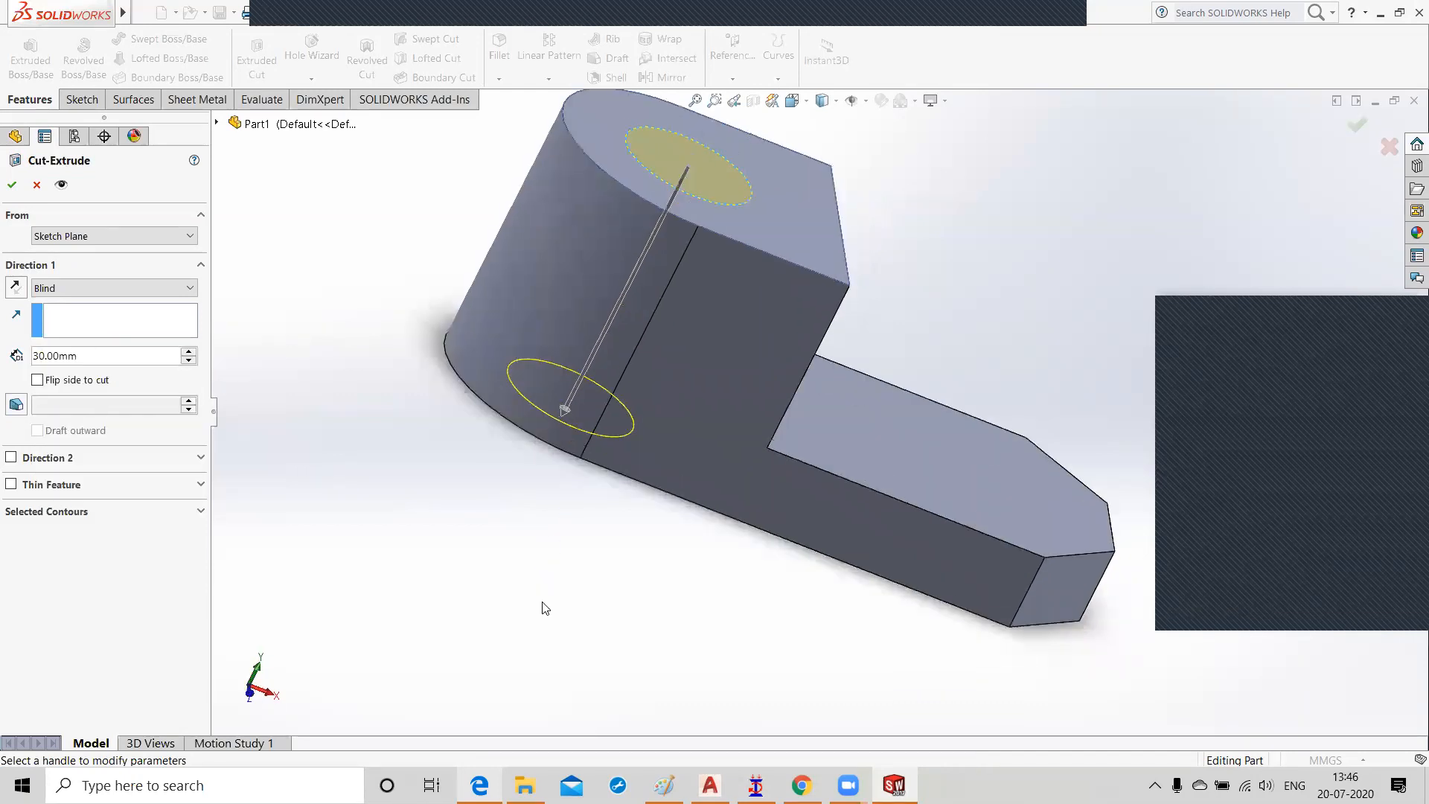
pyautogui.click(12, 190)
# Step: Sketch a sloping line on the Front Plane from the block's upper straight edge to the plate's far upper edge, and exit the sketch
pyautogui.moveTo(424, 440); pyautogui.dragTo(768, 277, button='middle')
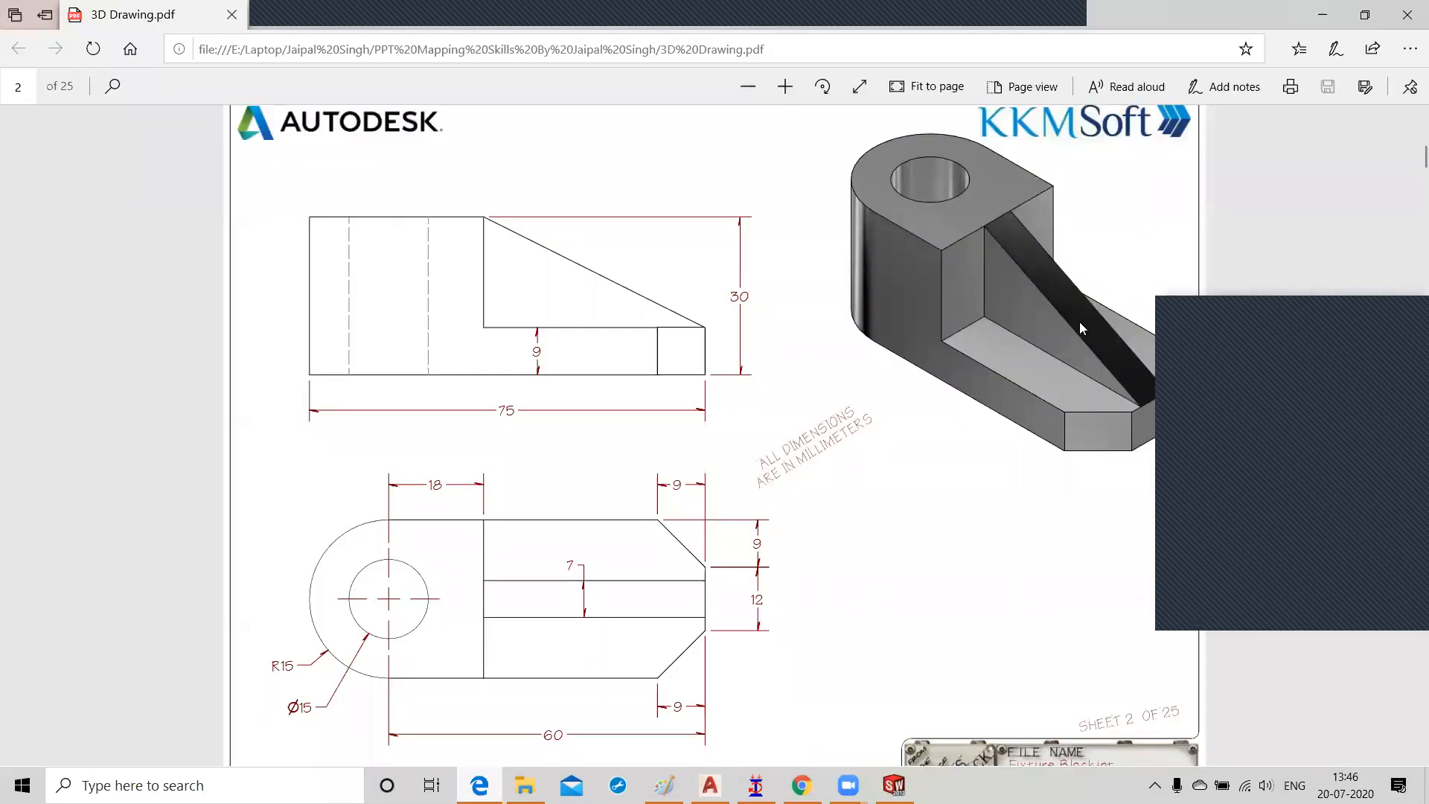
pyautogui.click(1322, 17)
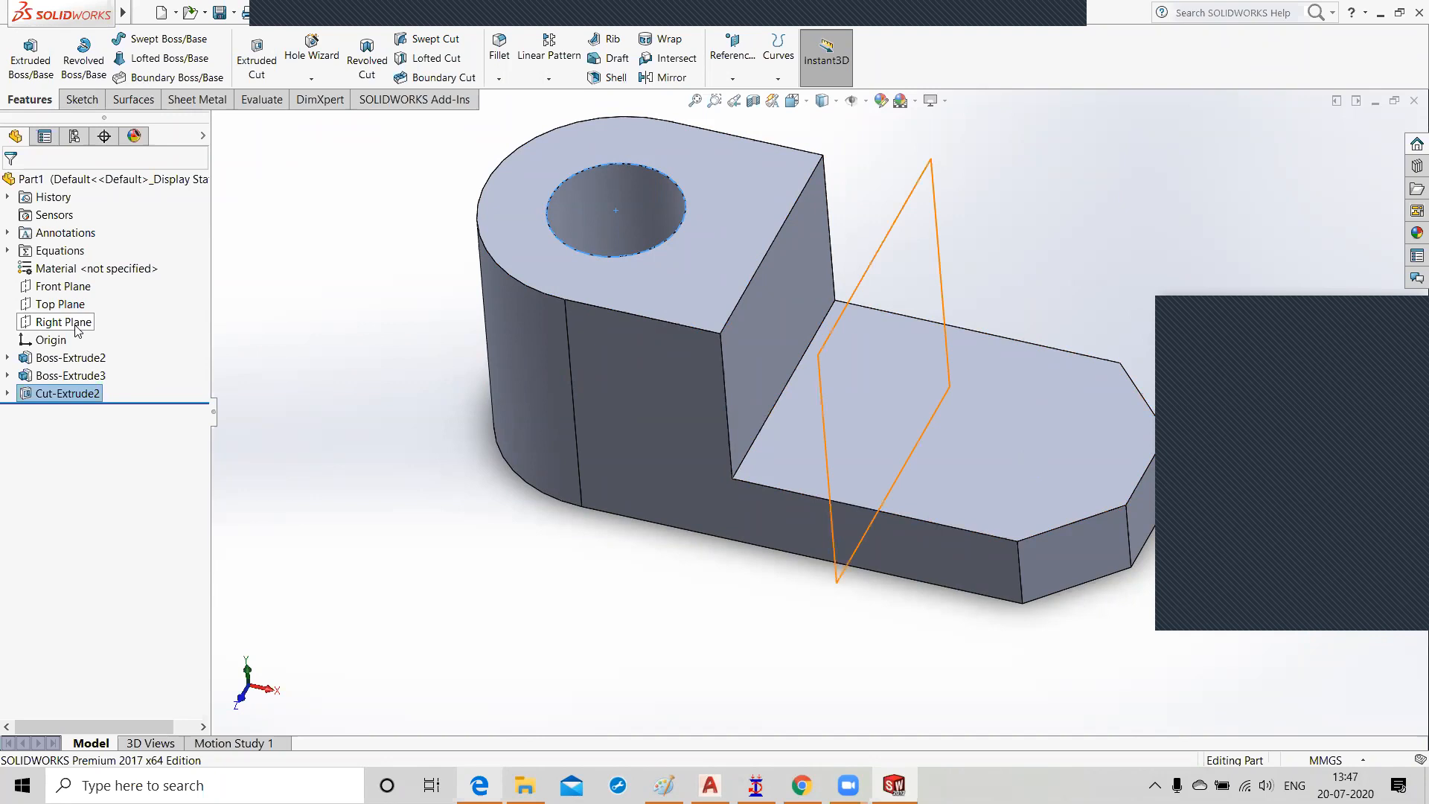
pyautogui.click(70, 287)
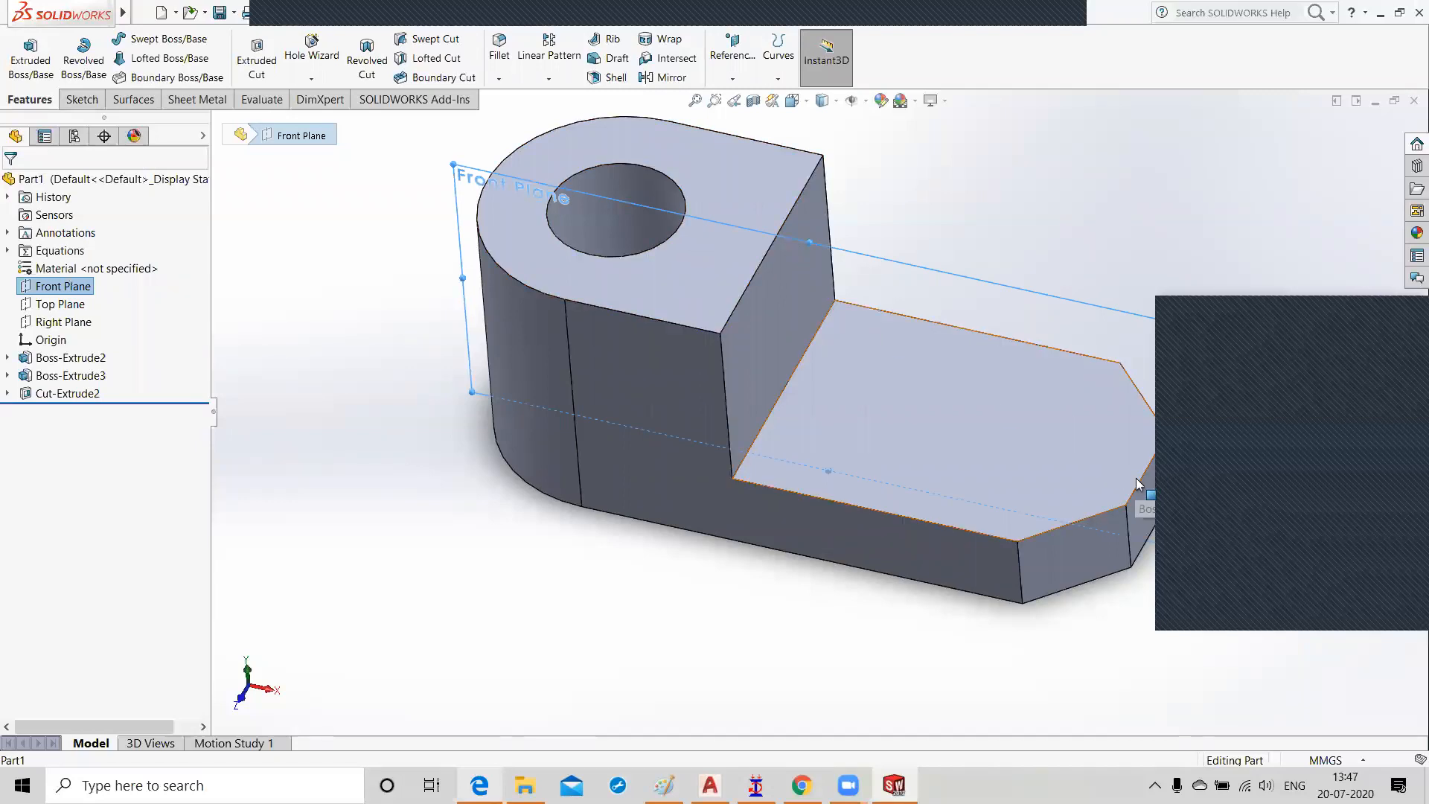
pyautogui.rightClick(74, 294)
pyautogui.click(93, 269)
pyautogui.click(140, 41)
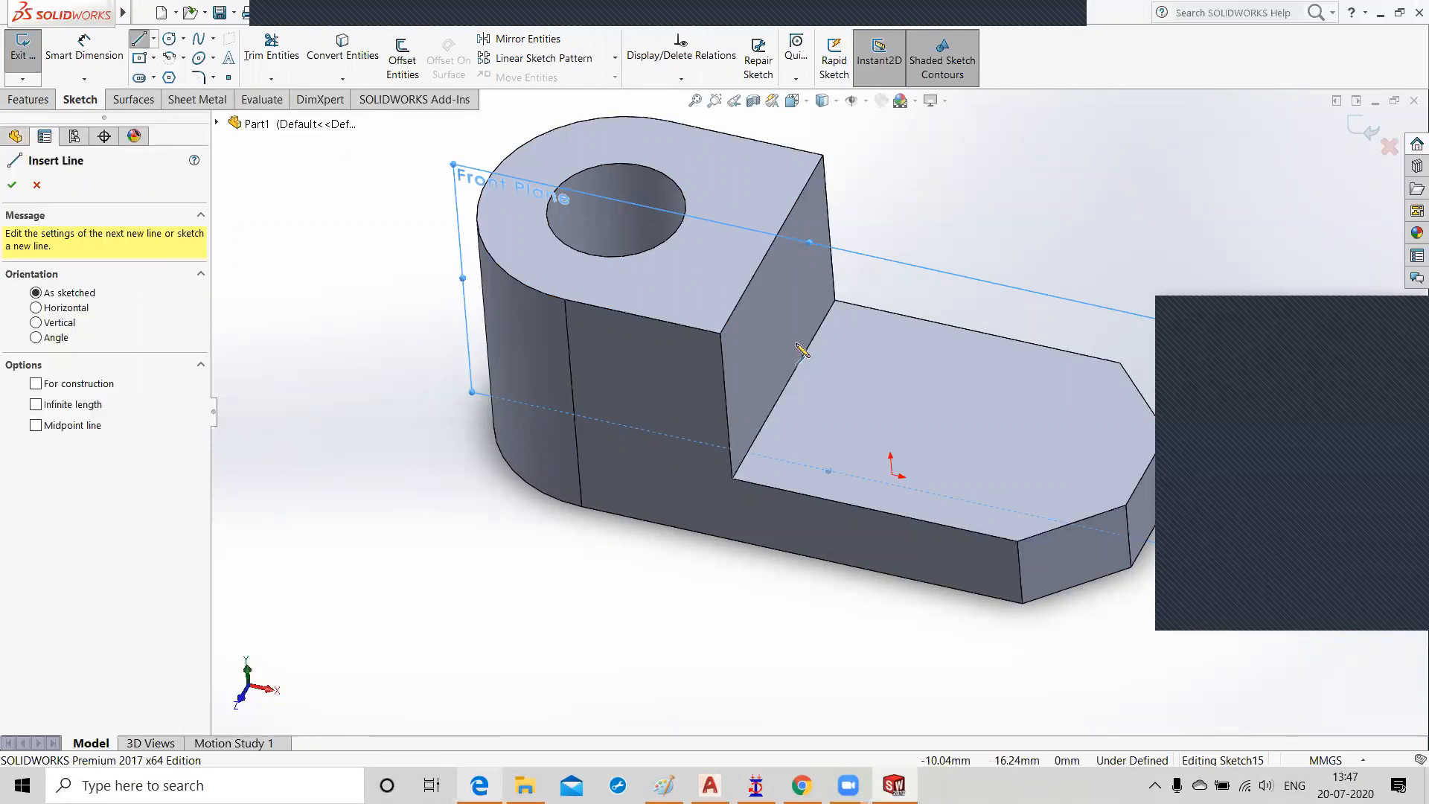
pyautogui.hotkey('ctrl', '1')
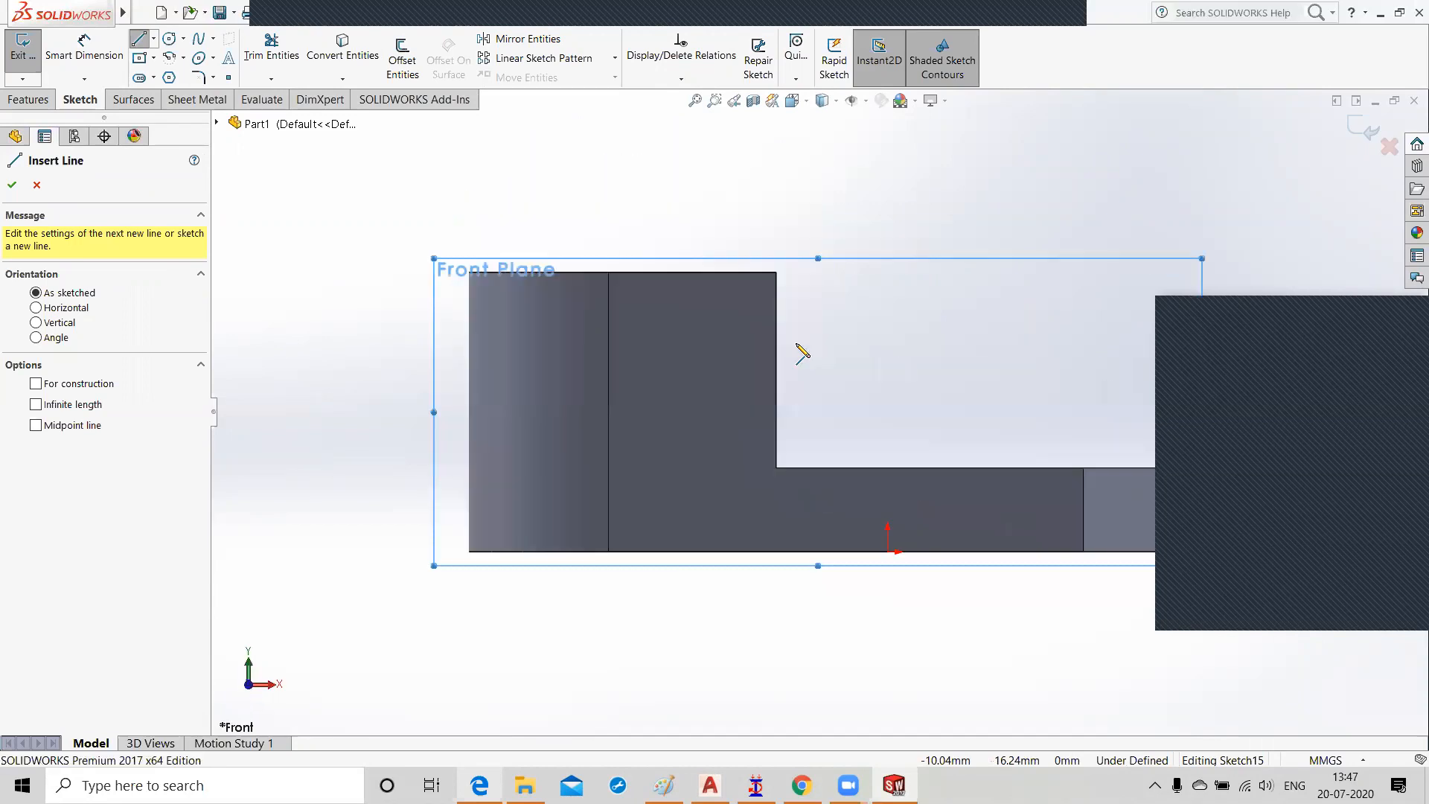
pyautogui.click(778, 273)
pyautogui.click(1040, 406)
pyautogui.moveTo(794, 388); pyautogui.dragTo(932, 445, button='middle')
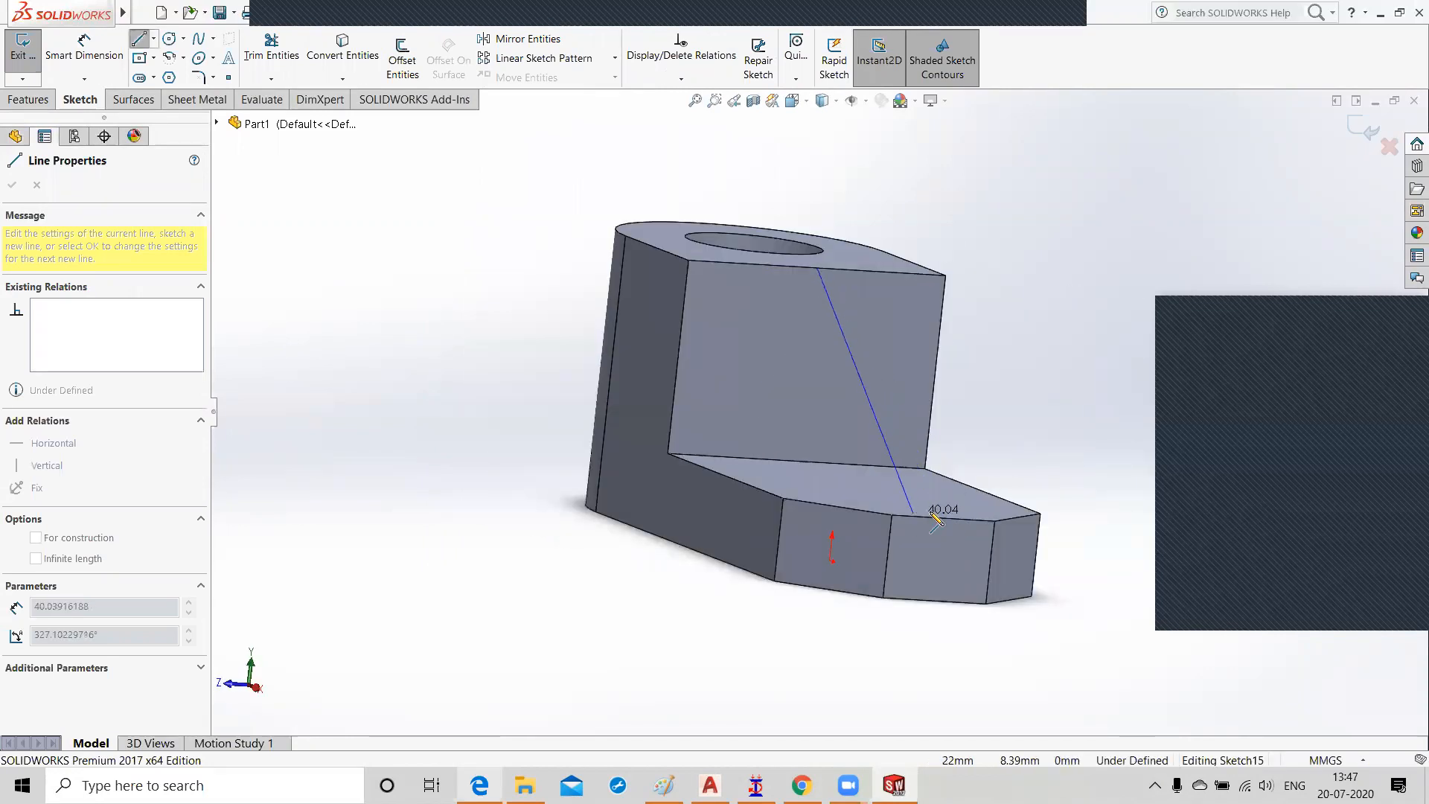
pyautogui.hotkey('ctrl', '1')
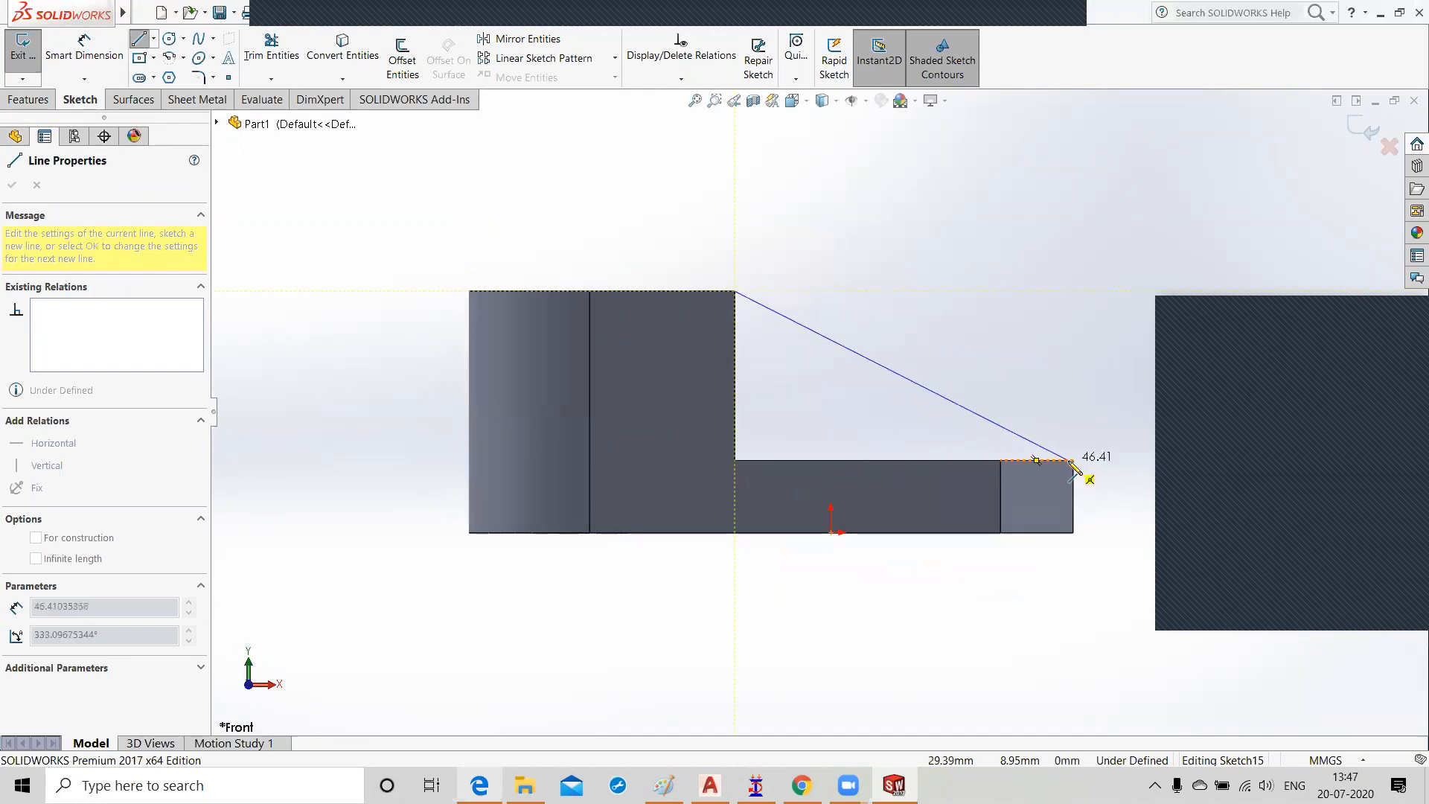
pyautogui.click(1072, 461)
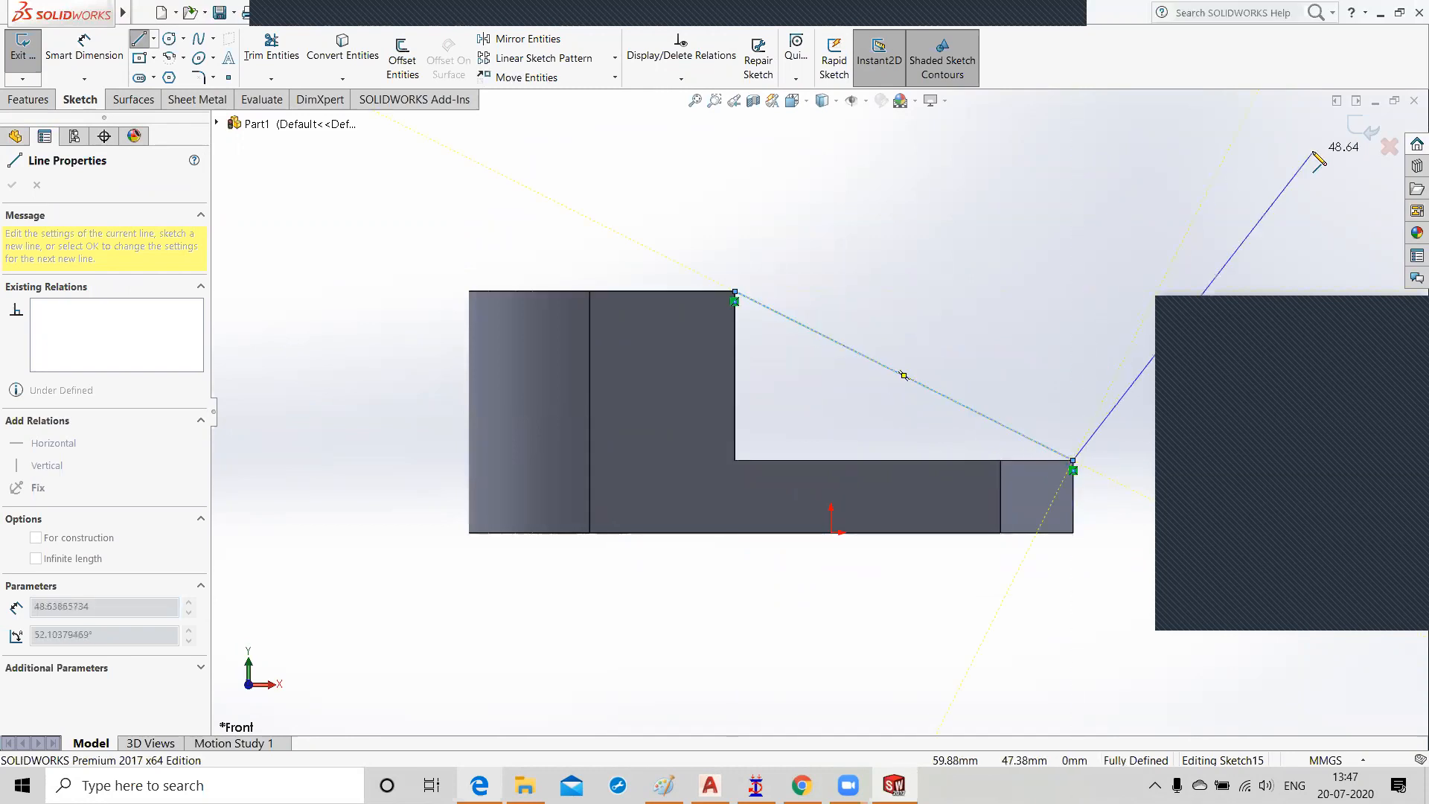
pyautogui.press('Escape')
pyautogui.click(1372, 131)
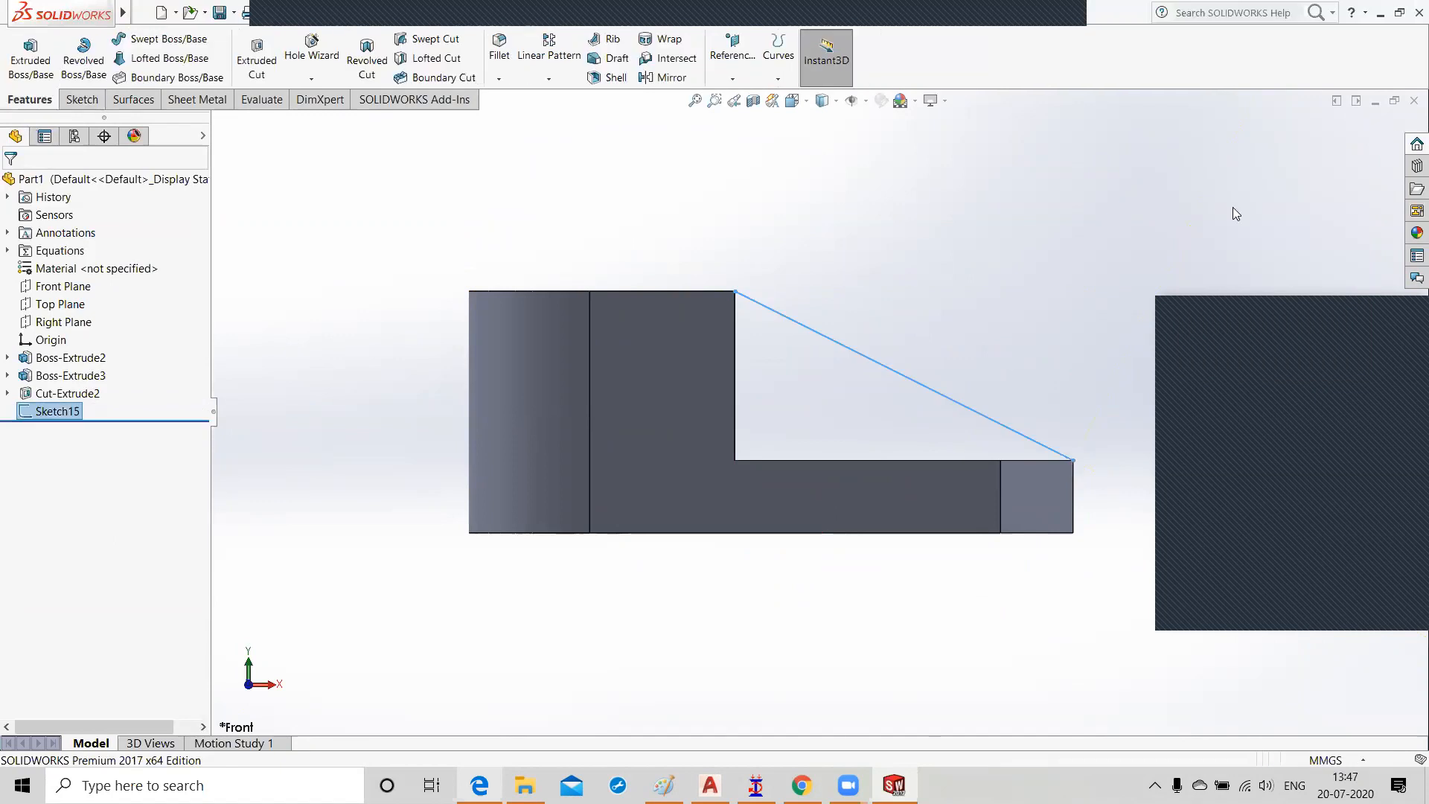
# Step: Create a 7 mm thick Rib from the sloping line, thickened to both sides, between the raised block and the plate
pyautogui.moveTo(1094, 386); pyautogui.dragTo(1041, 573, button='middle')
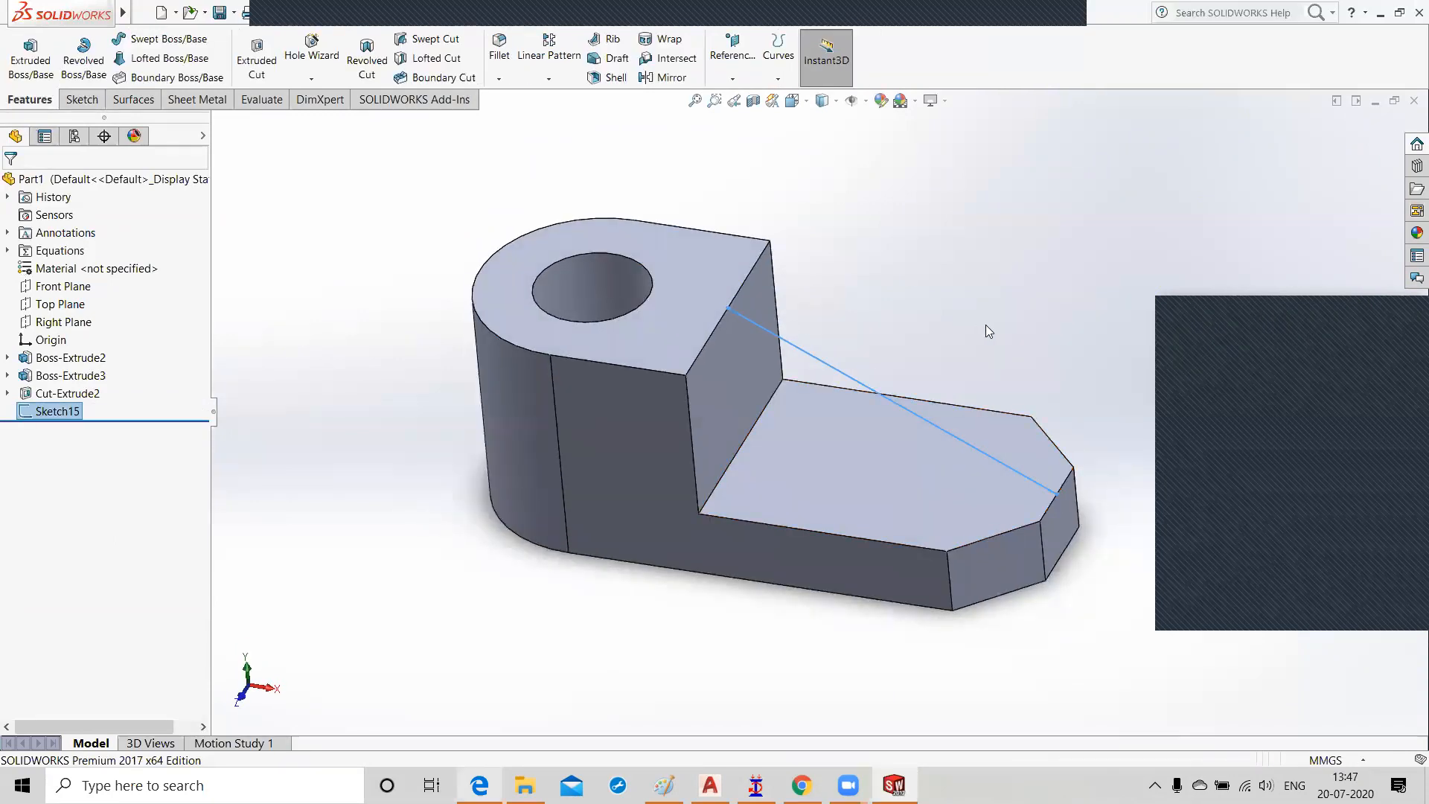
pyautogui.click(613, 42)
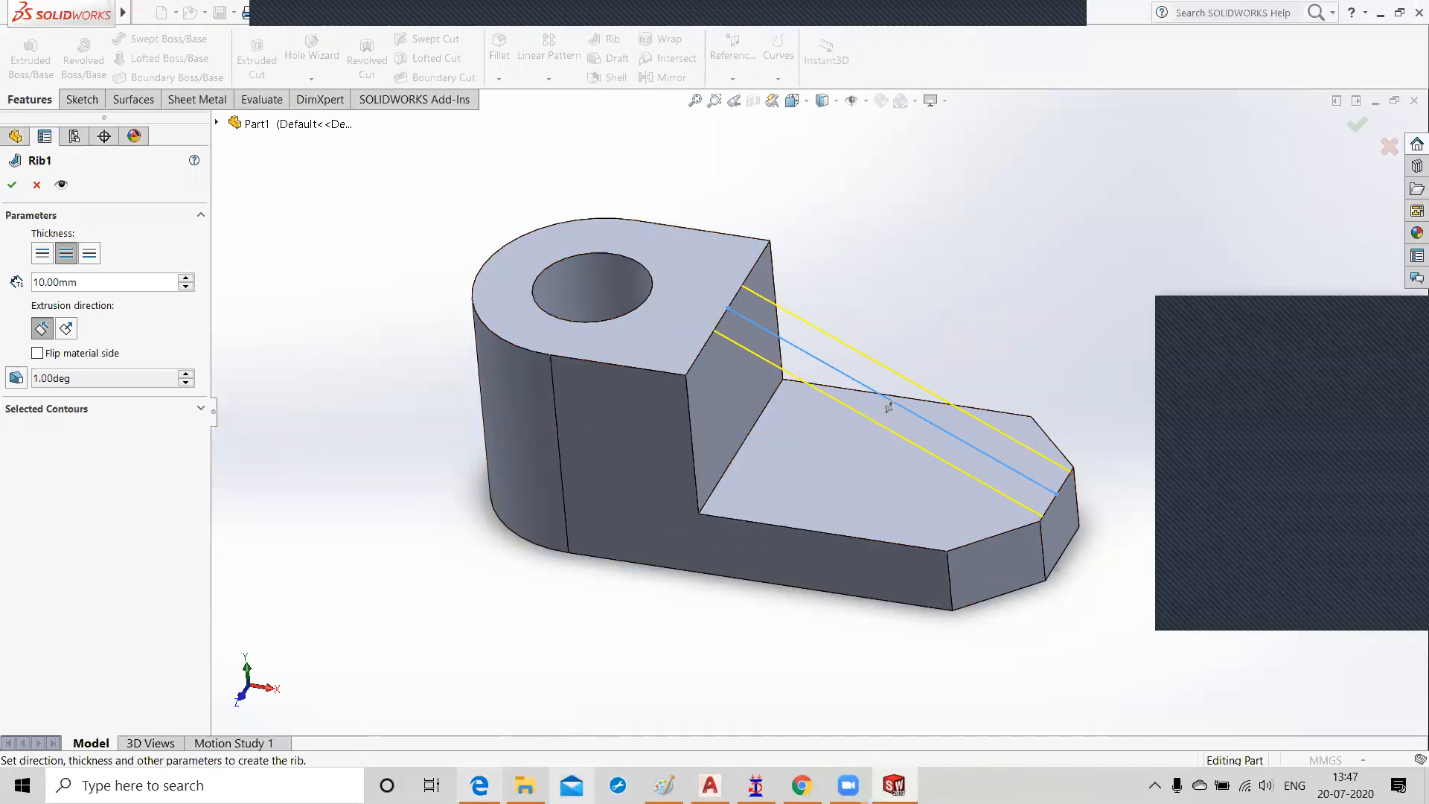
pyautogui.hotkey('alt', 'Tab')
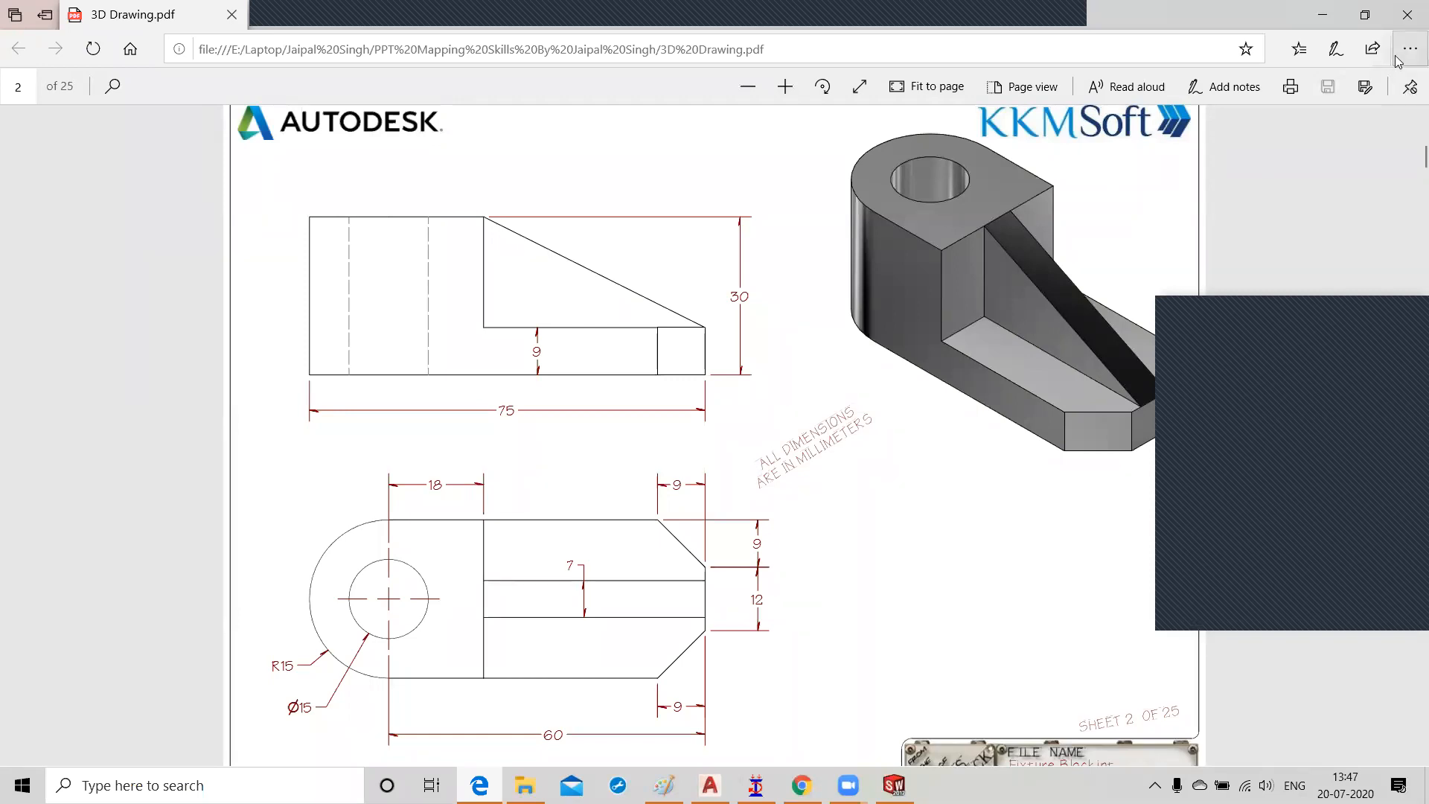
pyautogui.click(1322, 15)
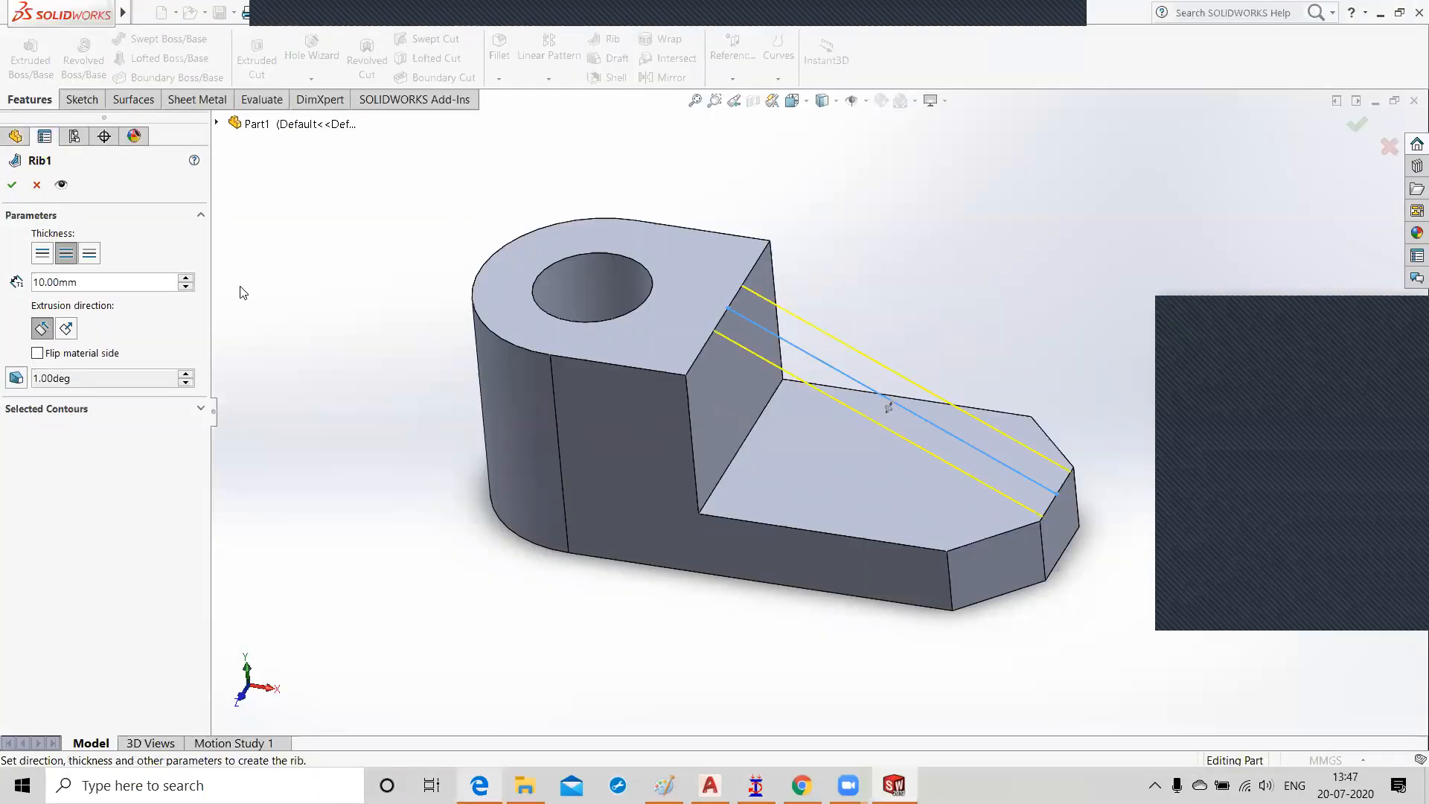
pyautogui.doubleClick(33, 283)
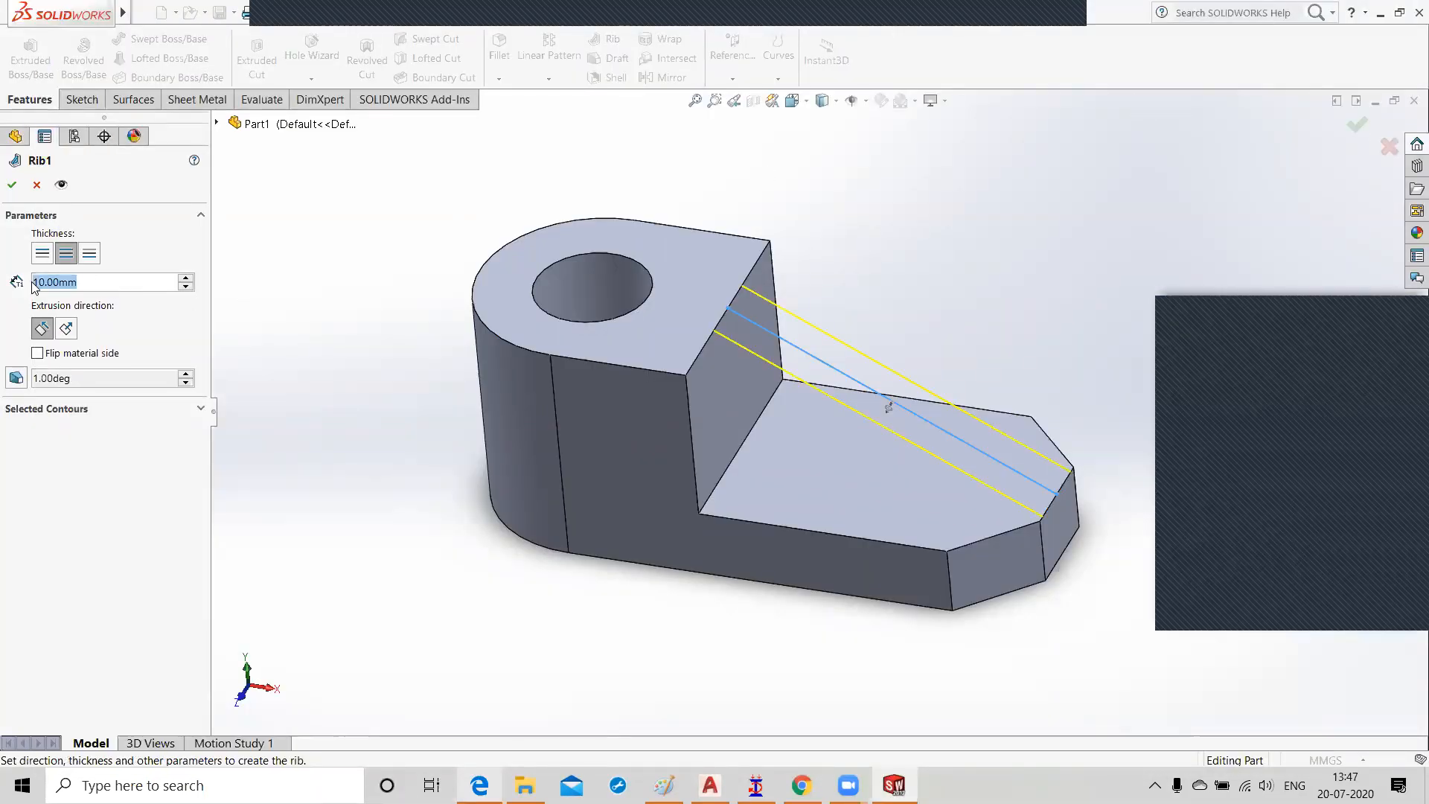
pyautogui.write('7')
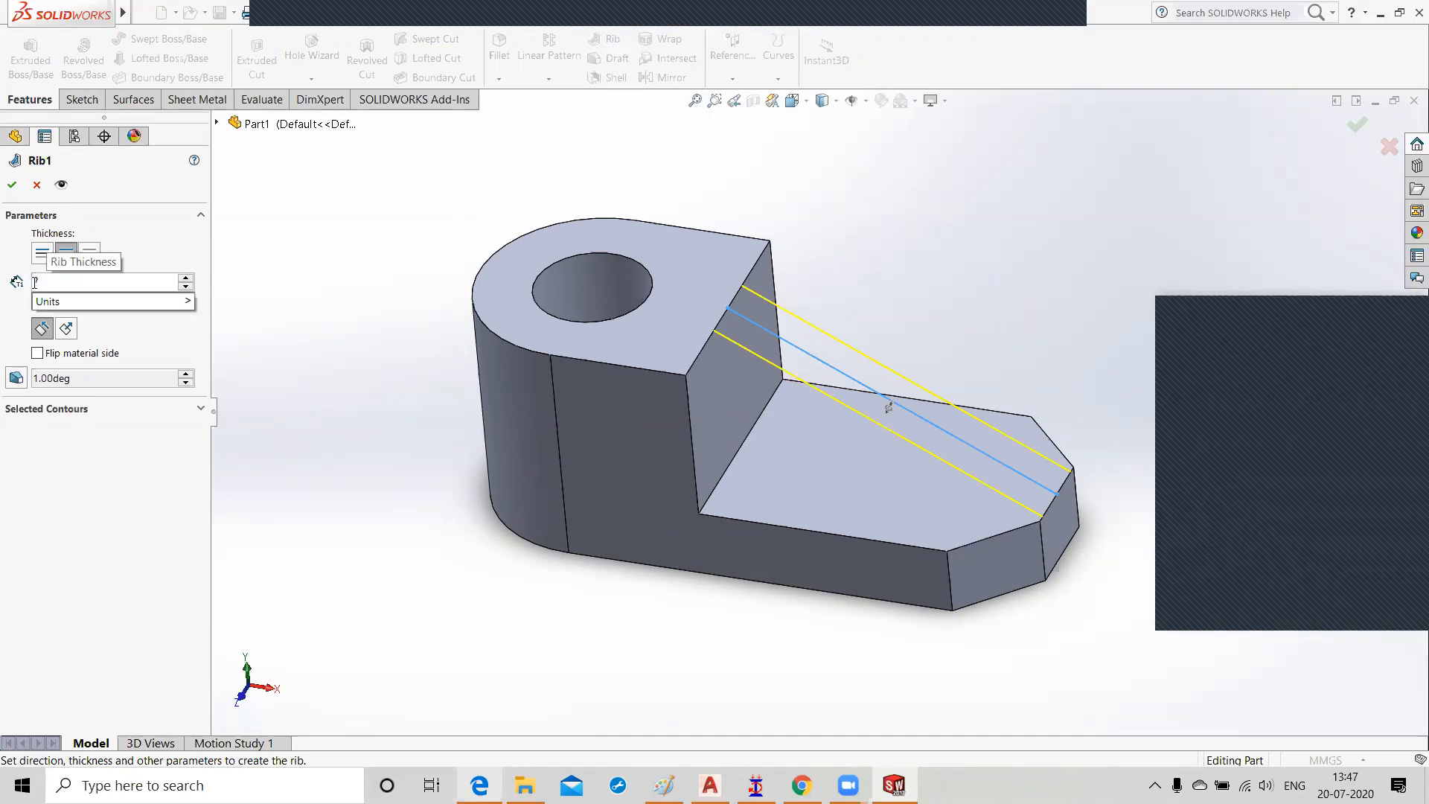
pyautogui.press('Return')
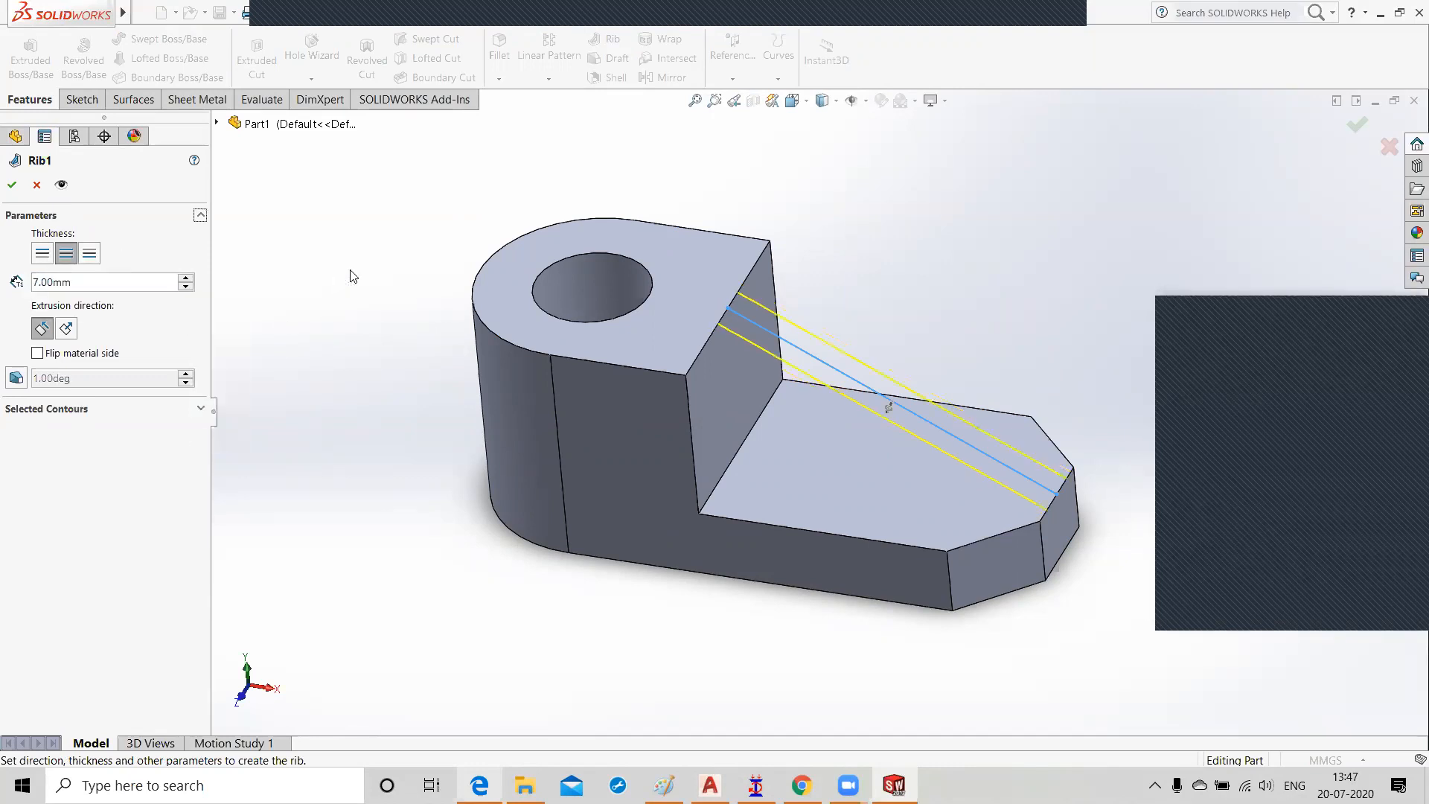
pyautogui.click(11, 186)
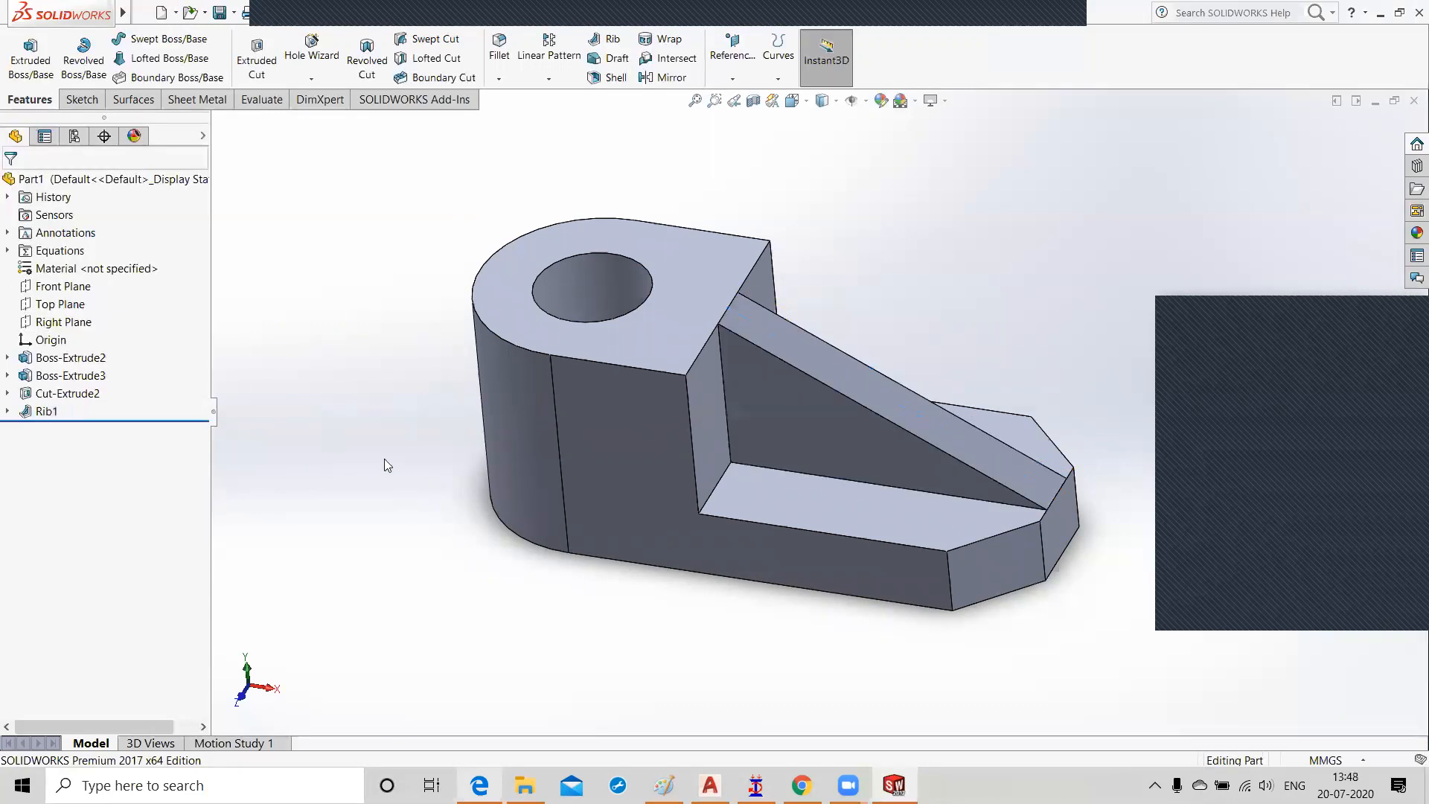
pyautogui.moveTo(548, 556); pyautogui.dragTo(1084, 380, button='middle')
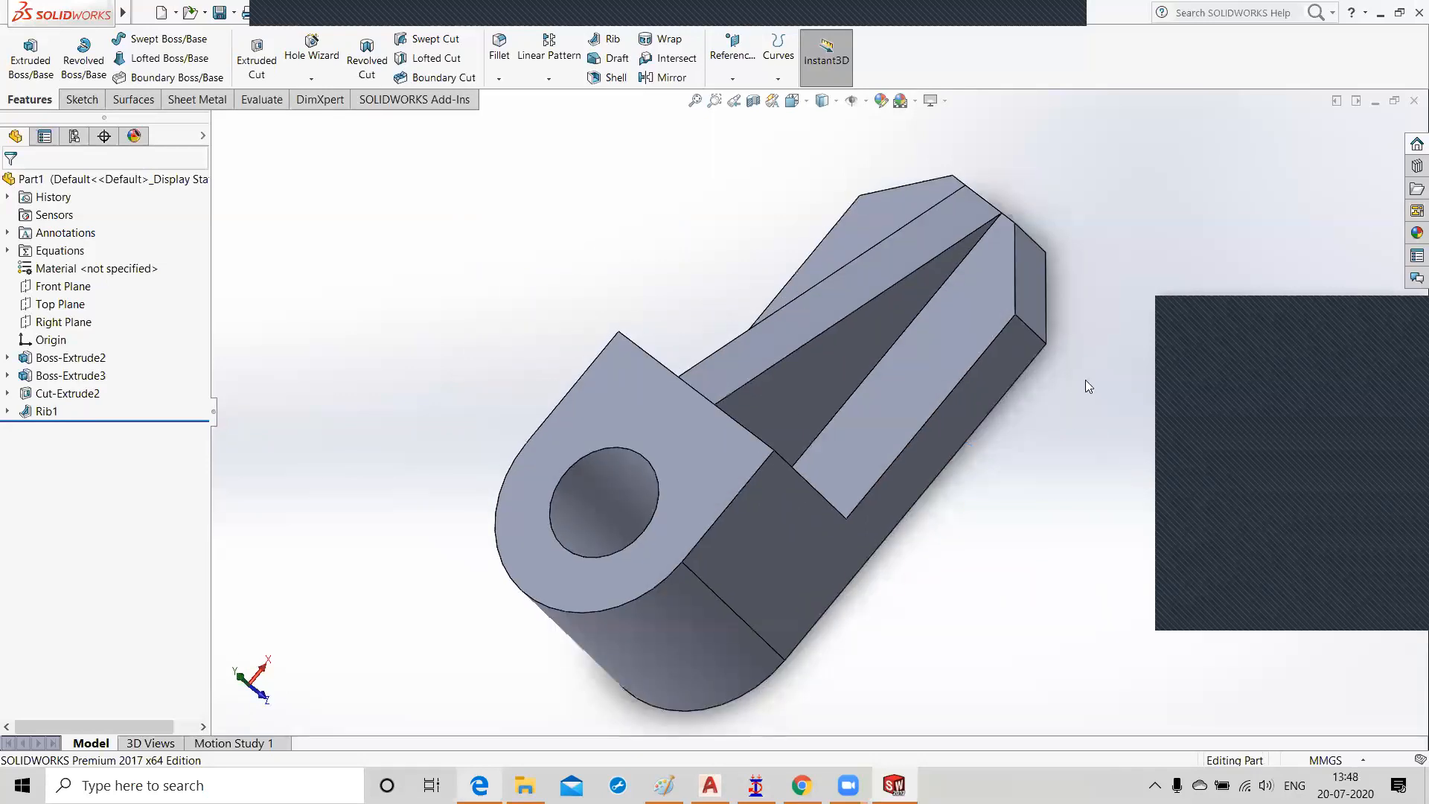
pyautogui.moveTo(591, 625); pyautogui.dragTo(544, 574, button='middle')
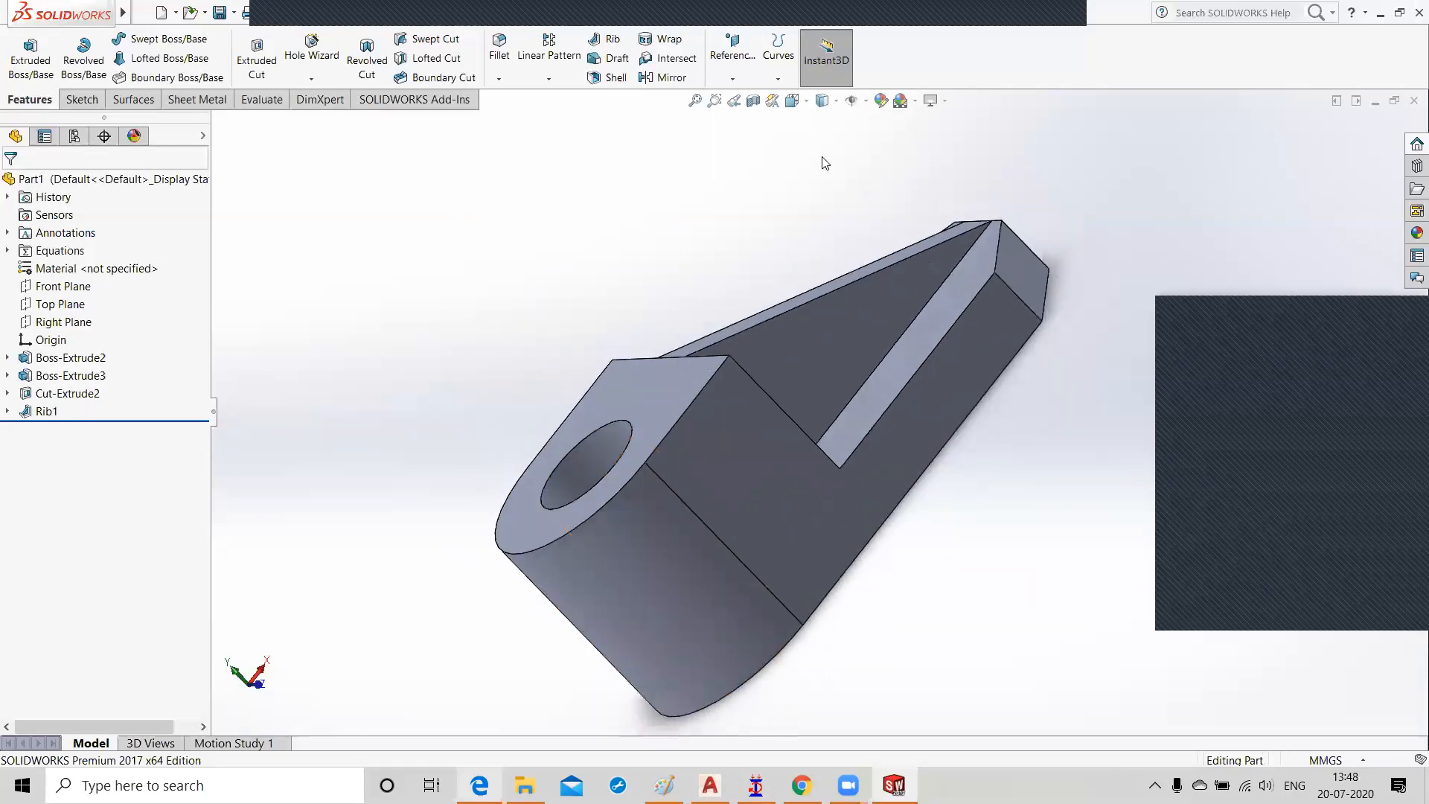
pyautogui.click(808, 102)
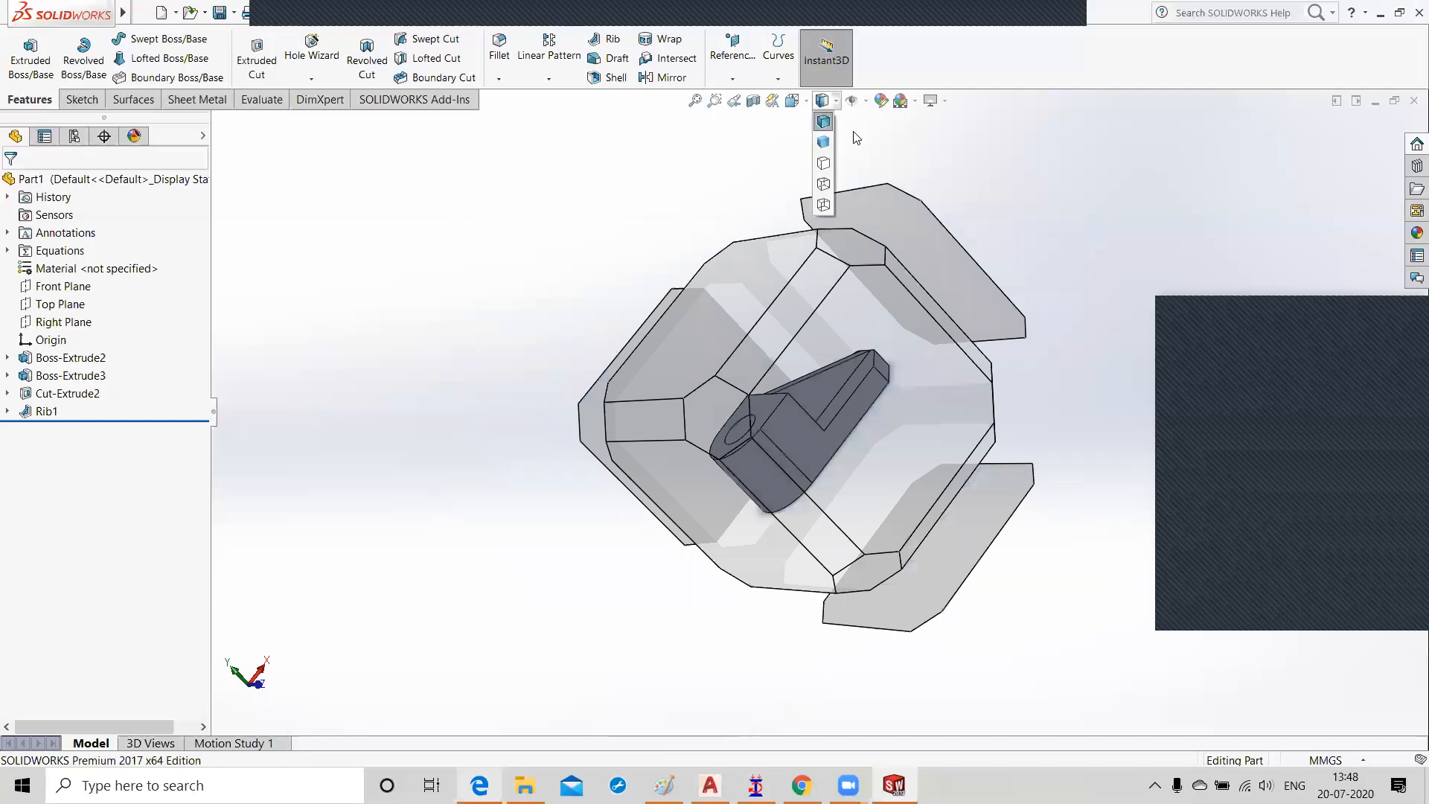
pyautogui.click(877, 143)
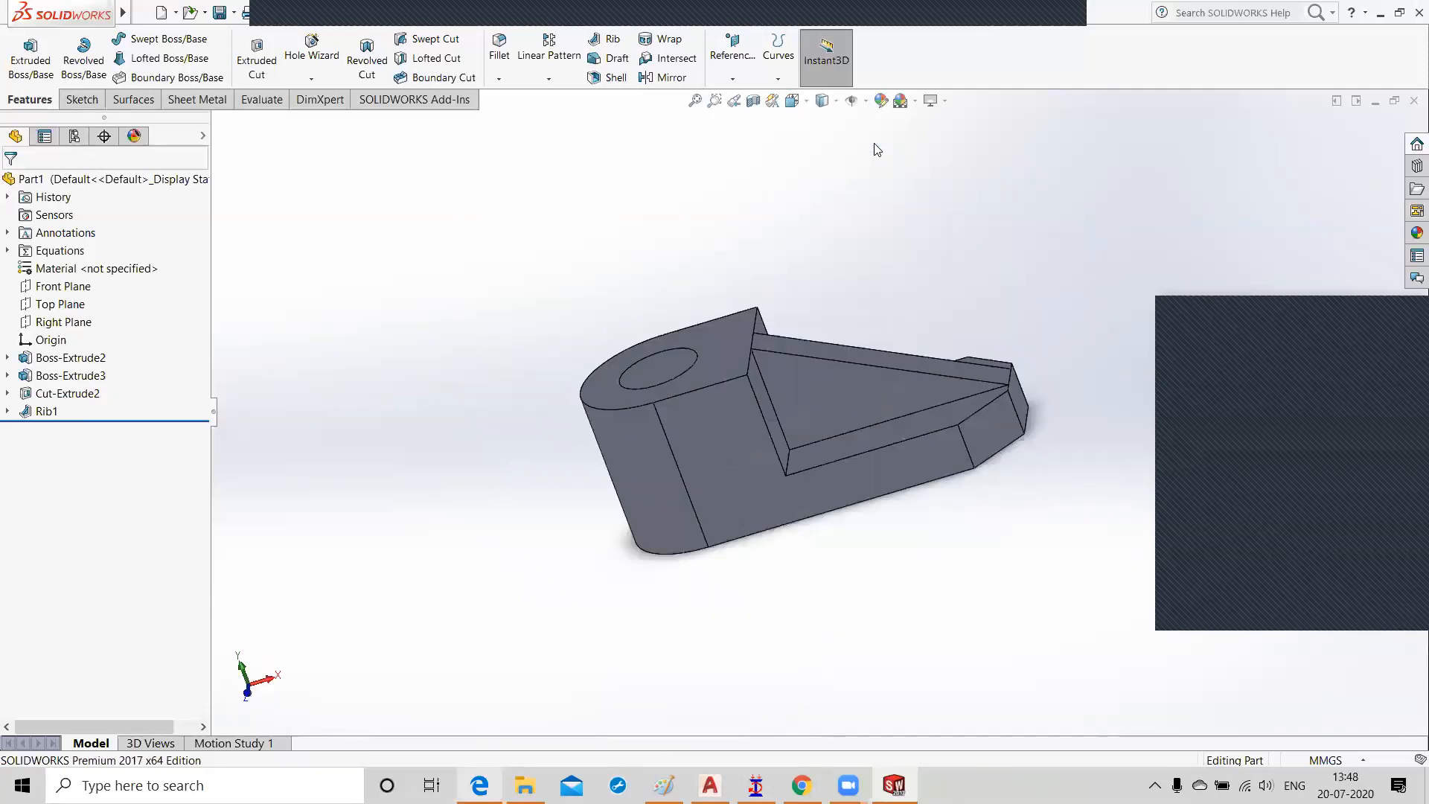